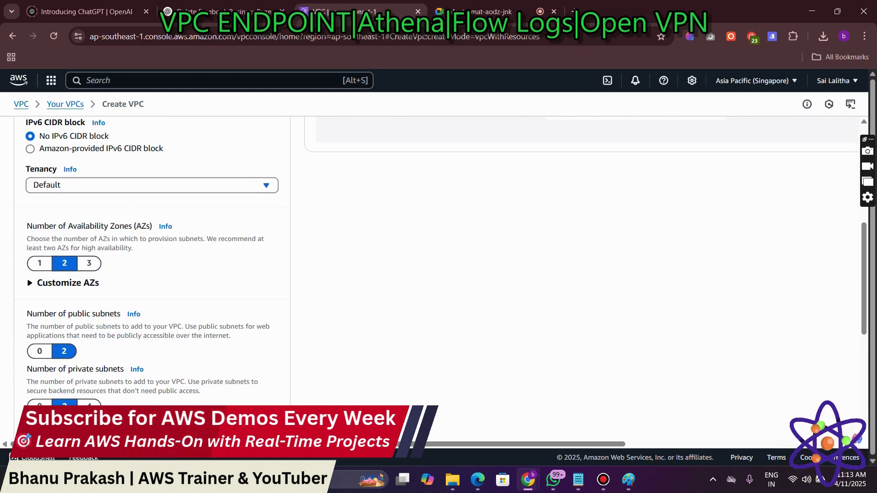
Step: Set the number of Availability Zones to 1 and check the preview and the AZ customization options
left_click(39, 263)
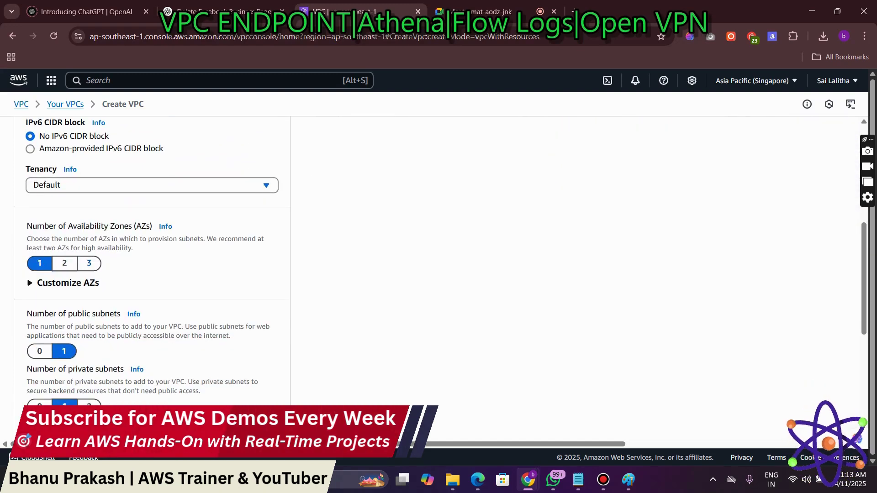
scroll(439, 274, "up", 5)
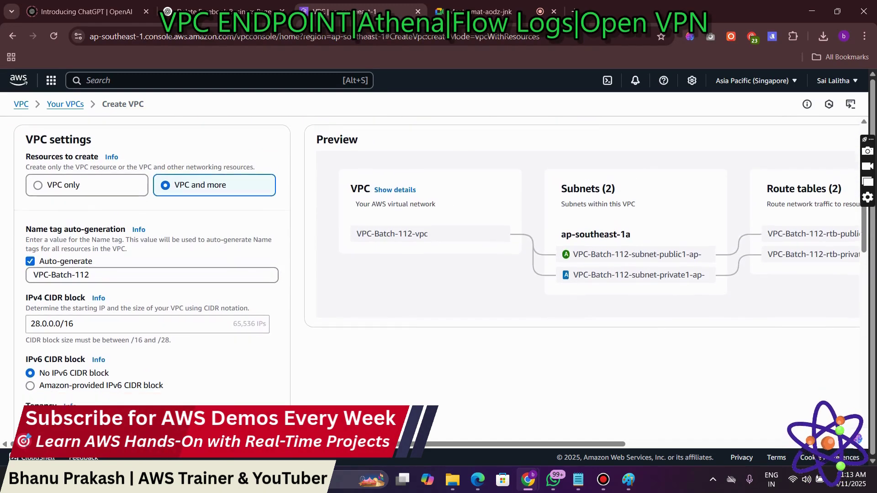
scroll(151, 274, "down", 6)
scroll(152, 274, "down", 4)
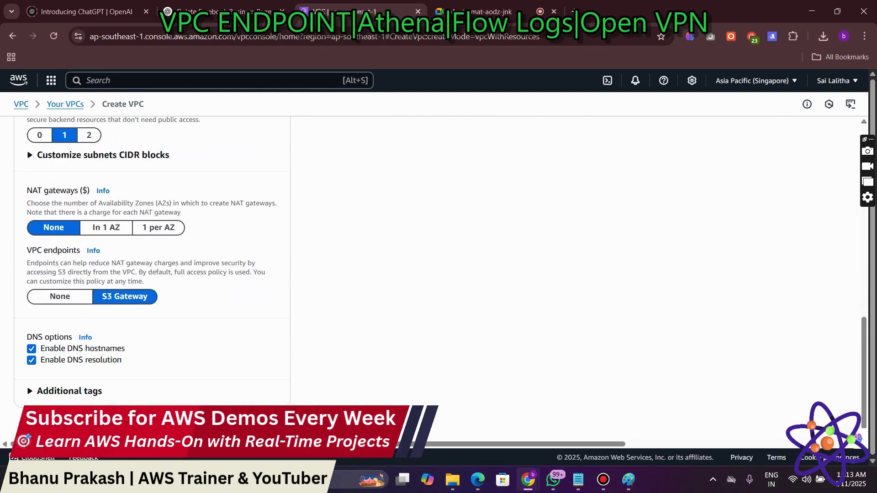
scroll(151, 260, "up", 7)
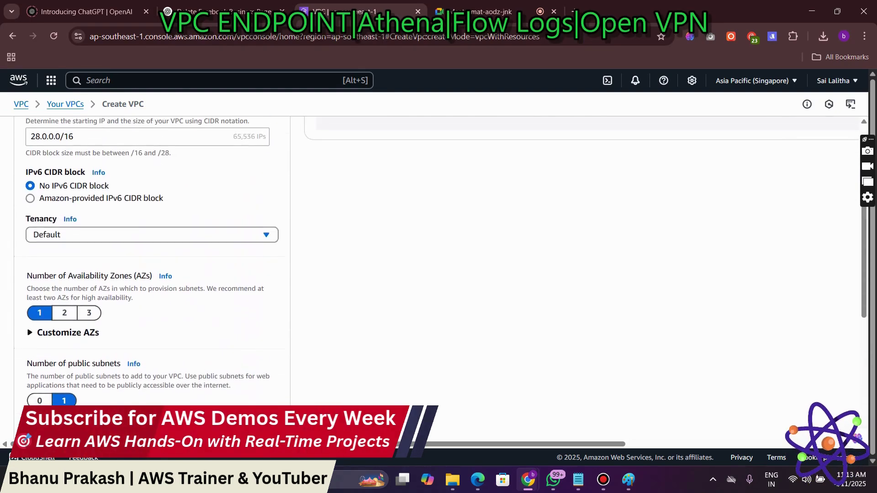
left_click(68, 335)
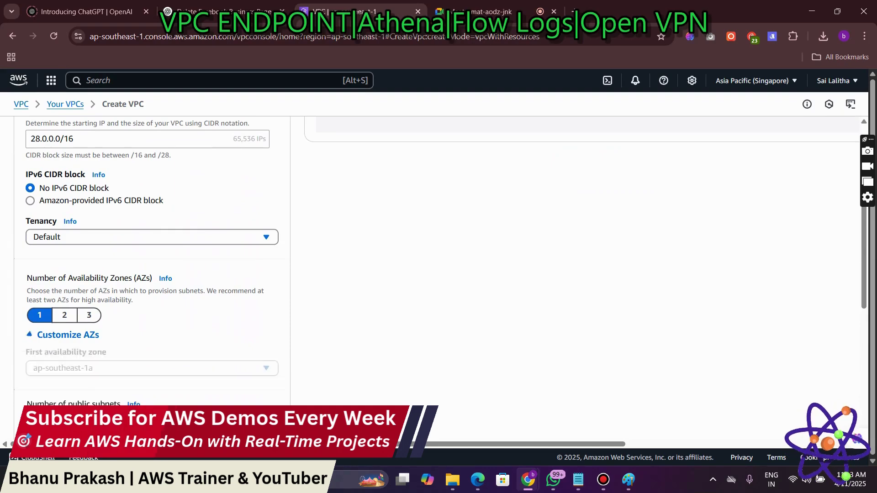
left_click(67, 334)
scroll(152, 260, "down", 3)
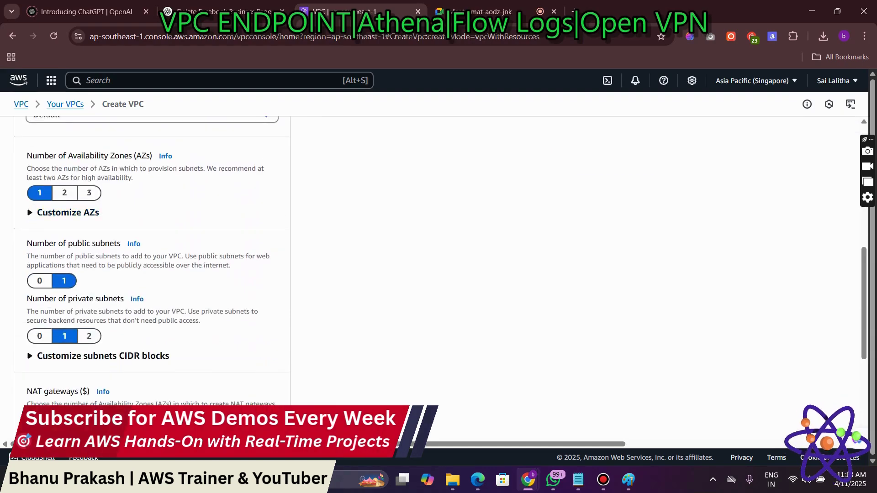
Step: Customize the public subnet CIDR block in ap-southeast-1a to 28.0.1.0/24
left_click(103, 355)
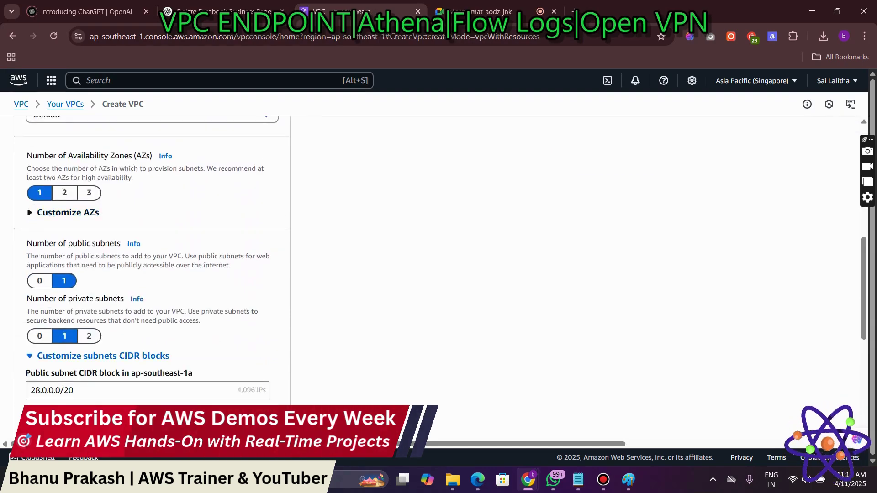
scroll(151, 261, "down", 3)
left_click(68, 235)
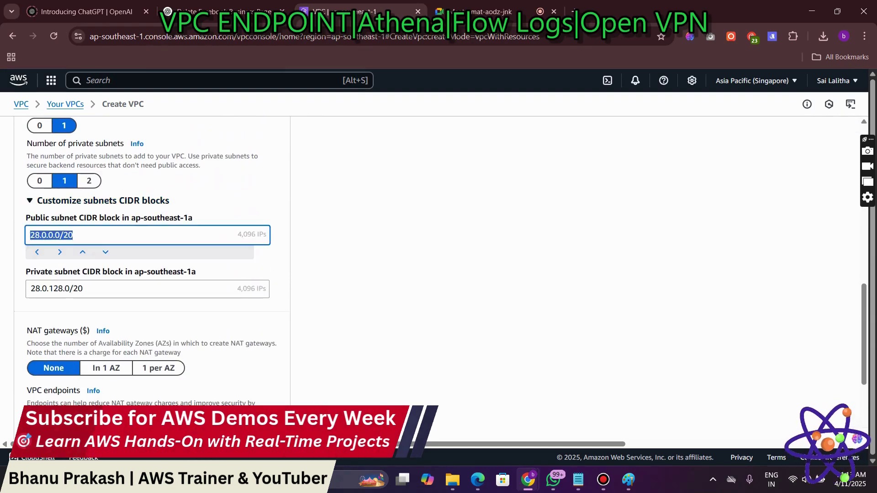
type("28.0")
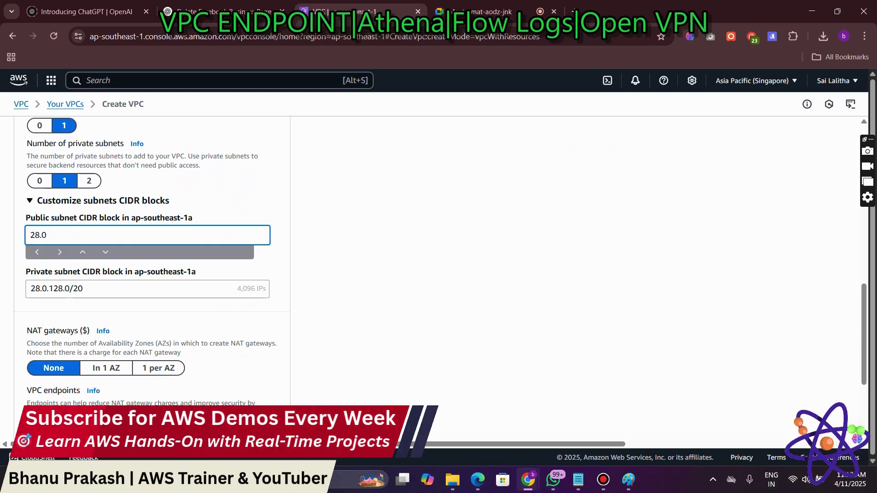
type(".1.0/")
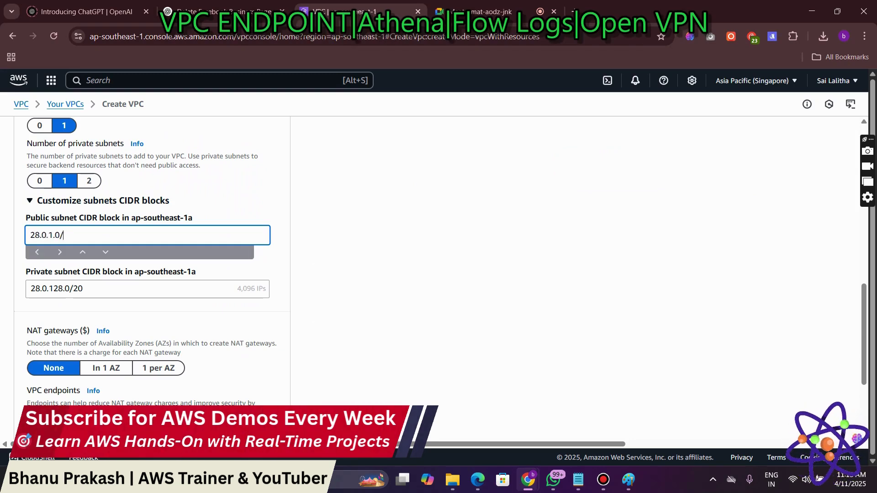
type("24")
Step: Set the private subnet CIDR block in ap-southeast-1a to 28.0.2.0/24
triple_click(106, 291)
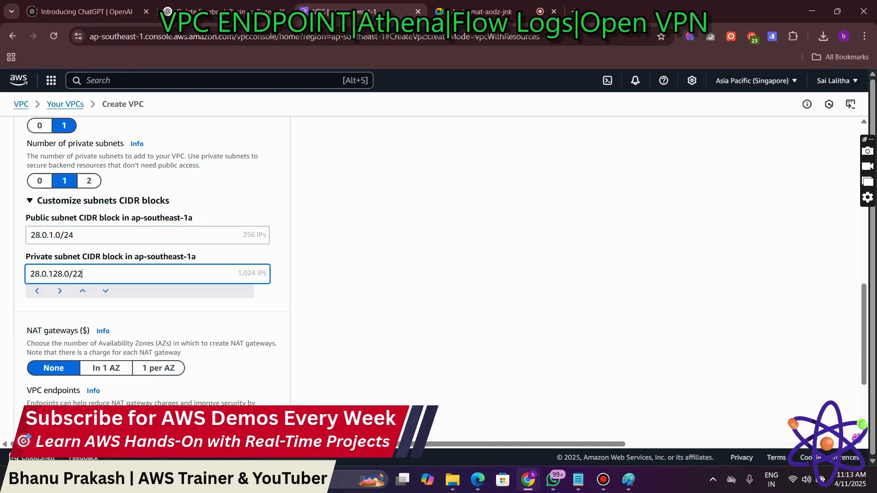
key("ctrl+a")
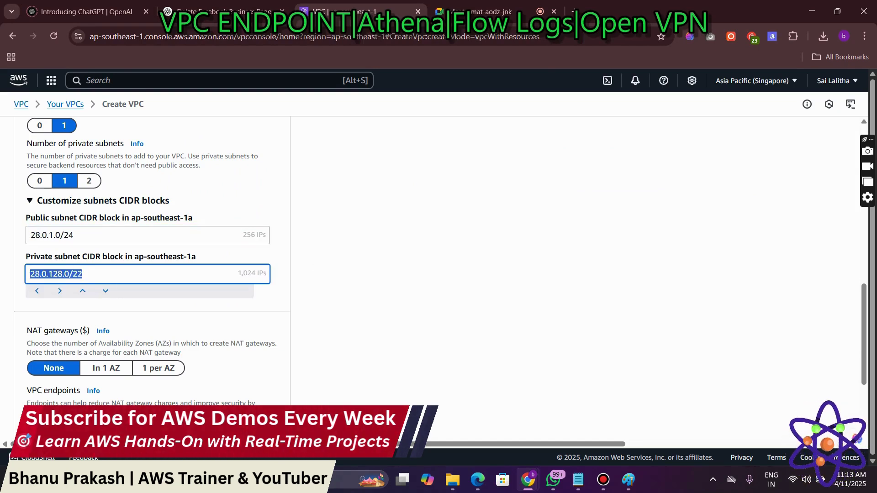
key("BackSpace")
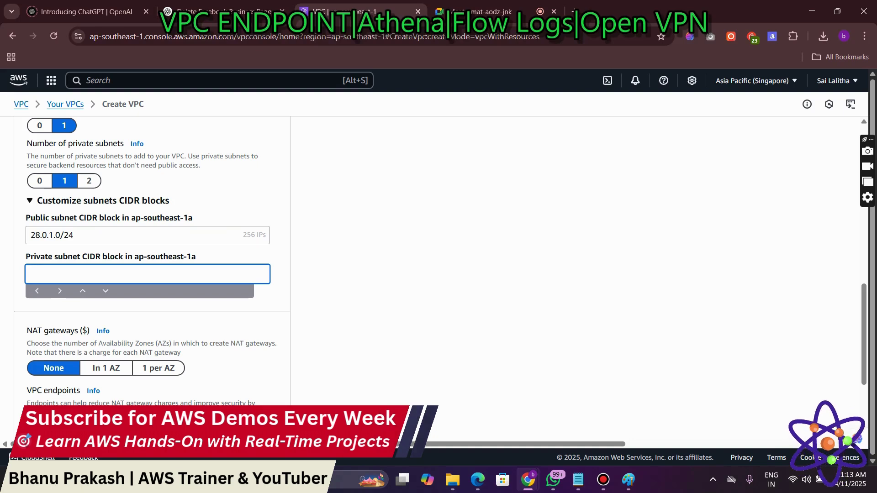
type("28.0")
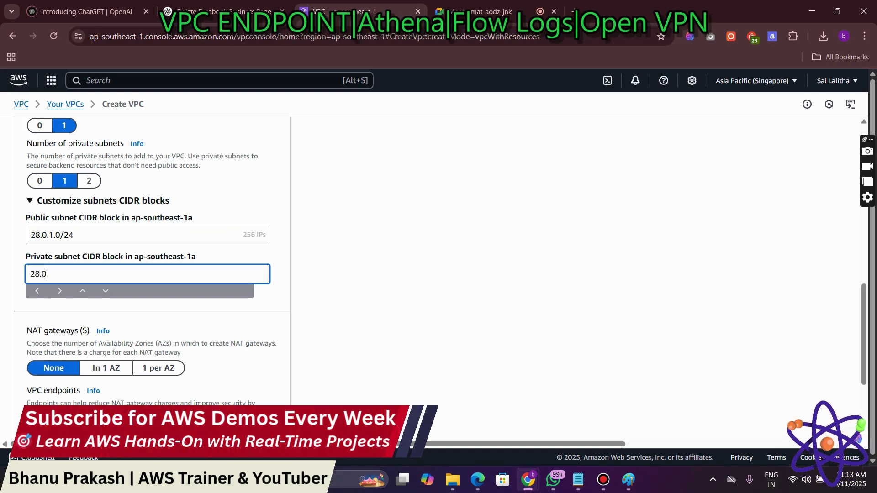
type(".2.0")
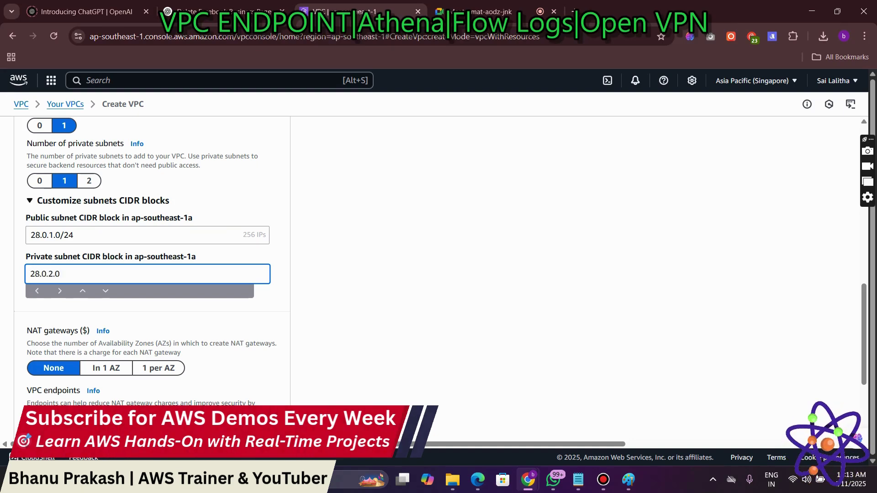
type("/24")
Step: Review the NAT gateway, VPC endpoint and preview settings, and create the VPC
scroll(151, 260, "down", 1)
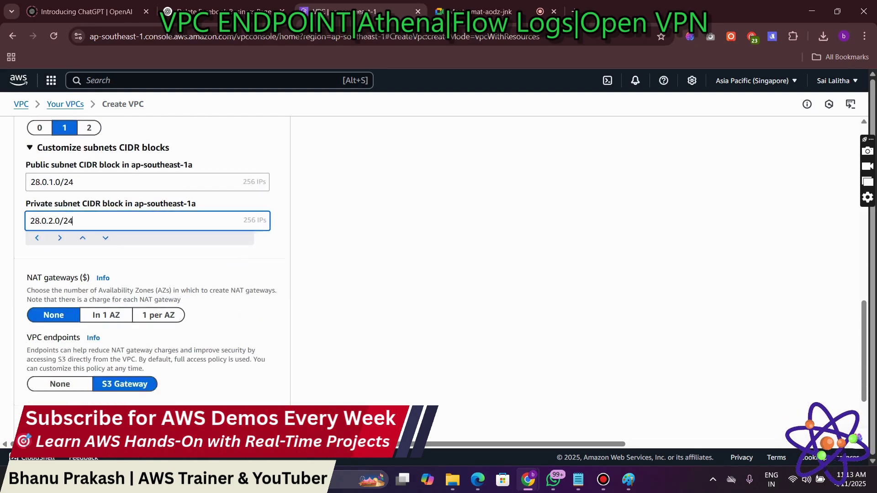
scroll(151, 261, "down", 2)
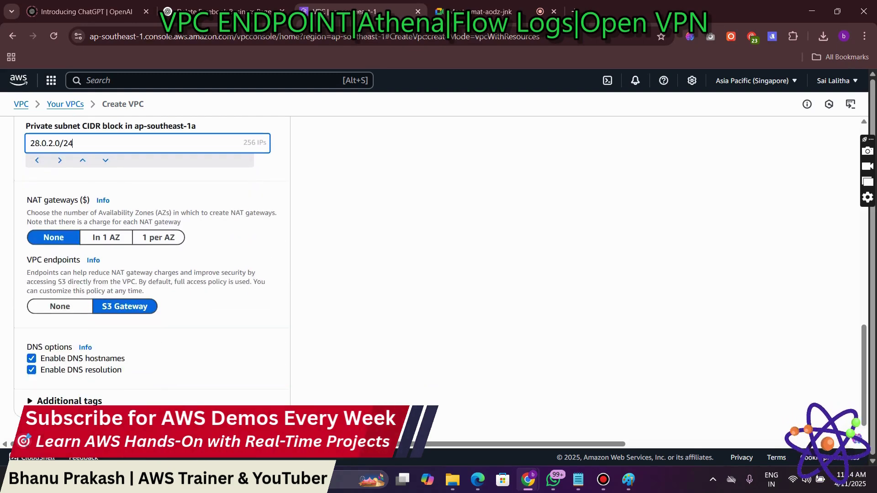
left_click(59, 306)
left_click_drag(48, 251, 69, 250)
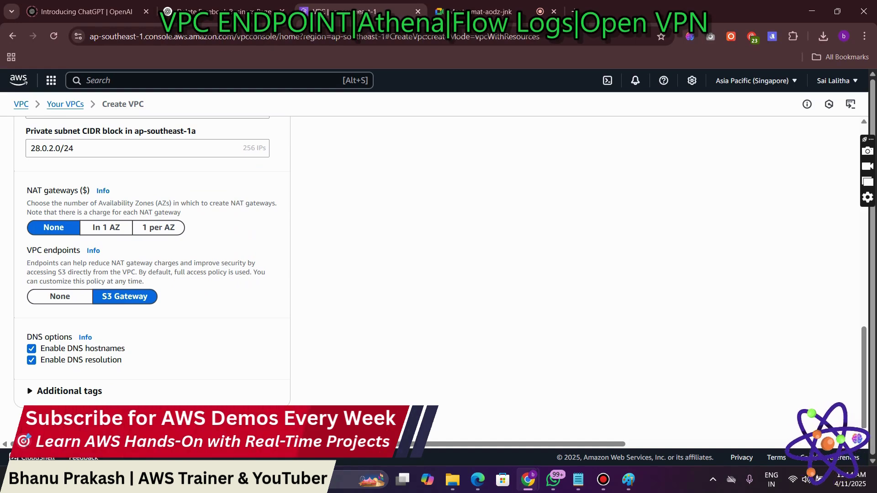
left_click_drag(31, 251, 62, 251)
left_click(80, 251)
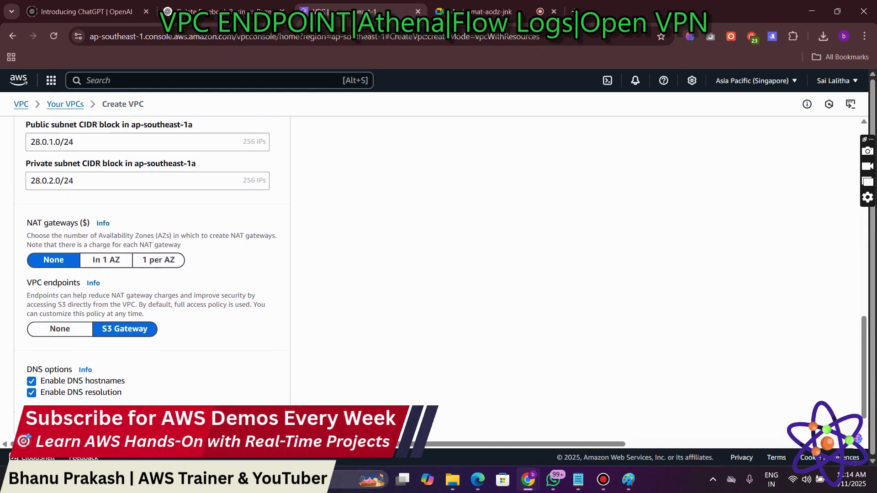
scroll(151, 255, "up", 10)
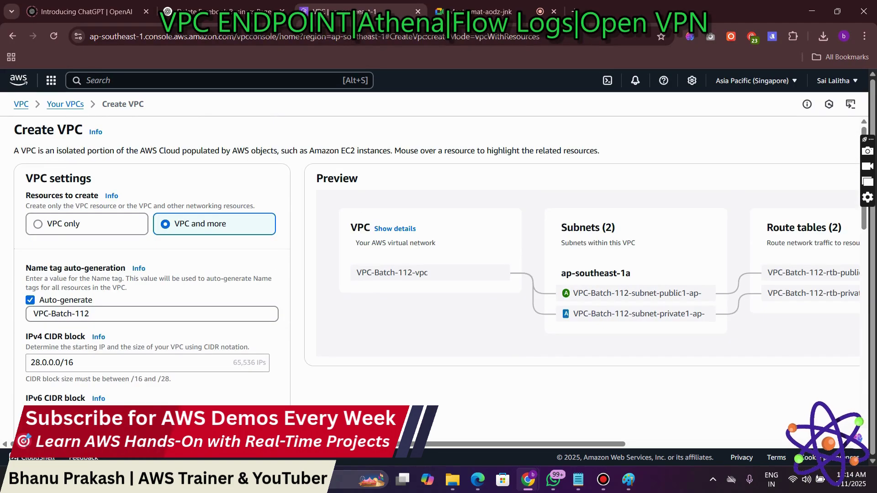
scroll(151, 256, "down", 4)
scroll(151, 256, "up", 2)
scroll(151, 256, "up", 1)
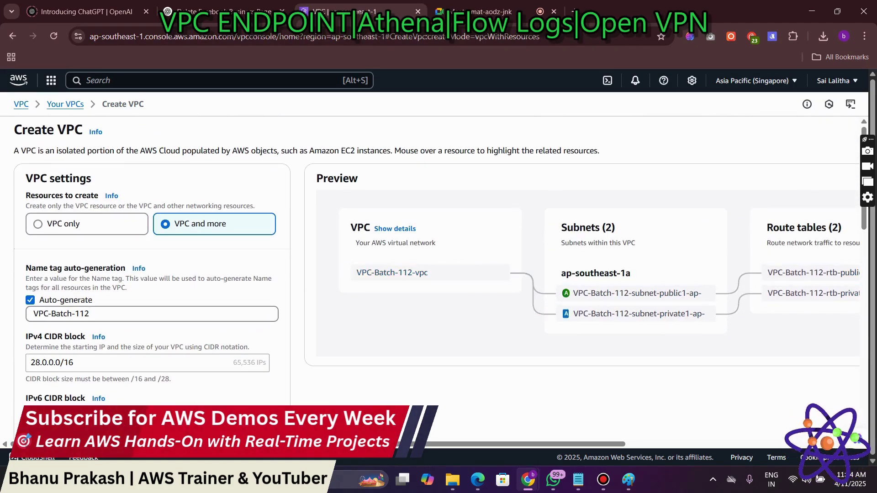
scroll(150, 274, "down", 10)
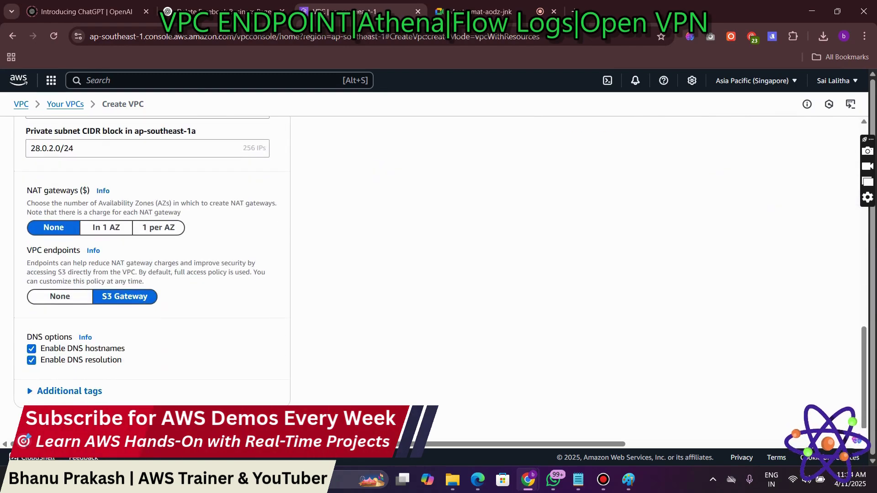
left_click(261, 426)
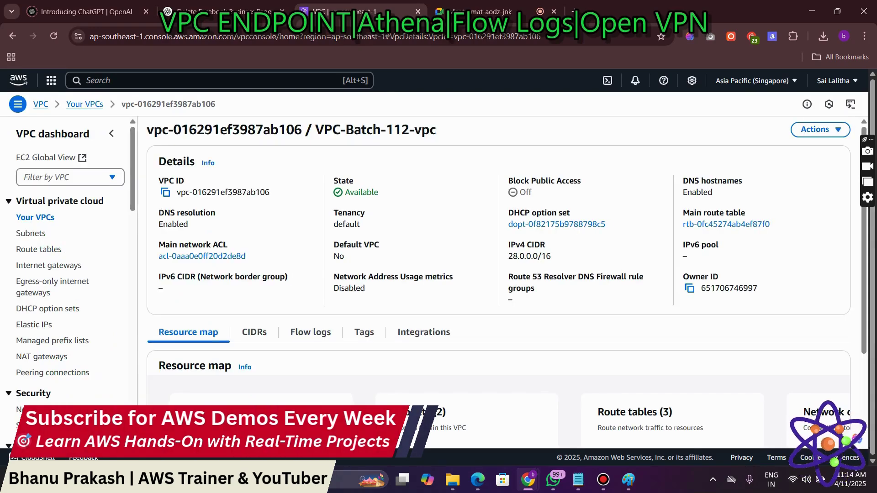
Step: Look through the subnets, route tables and internet gateways that belong to the new VPC
left_click(30, 234)
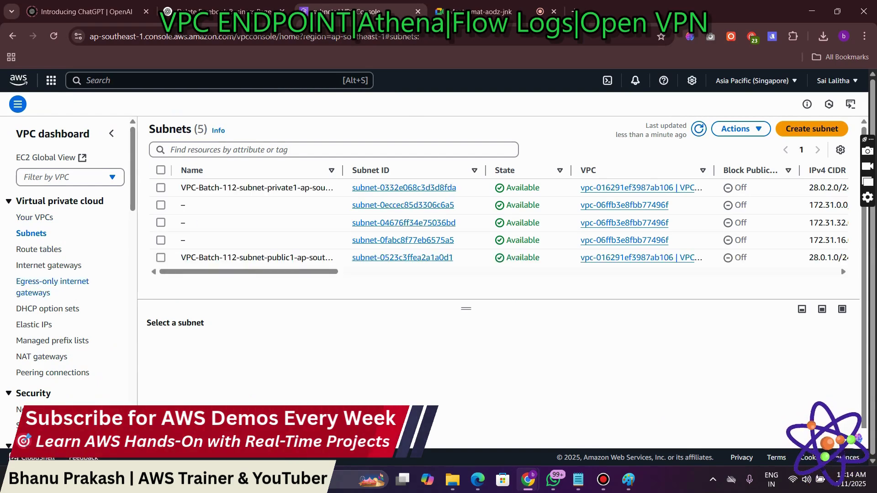
left_click(39, 249)
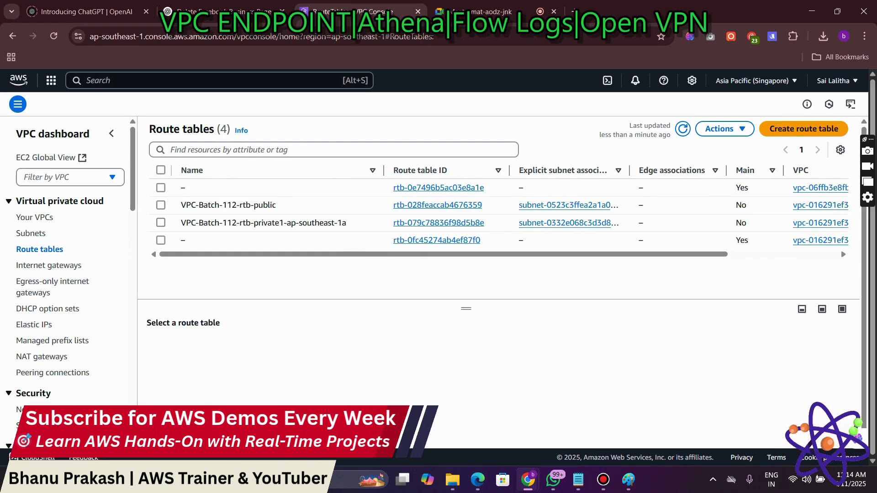
left_click(50, 265)
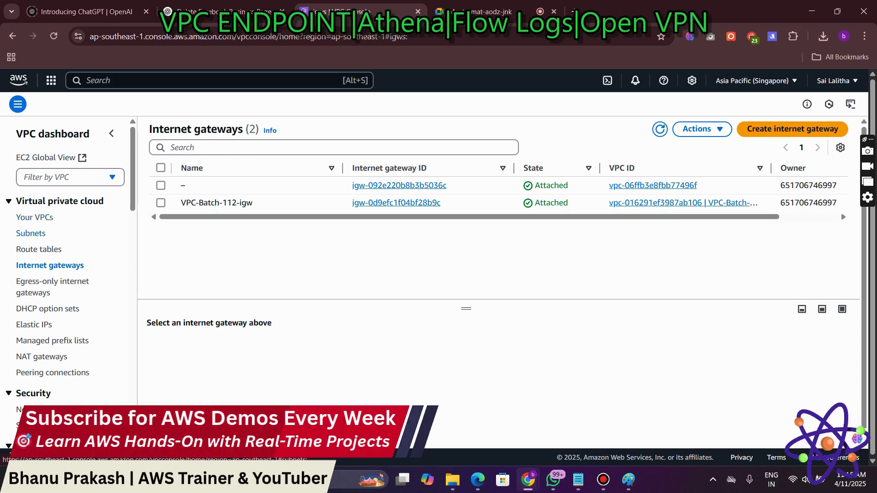
Step: Enable auto-assign public IPv4 address on the VPC-Batch-112 public subnet and save its settings
left_click(30, 233)
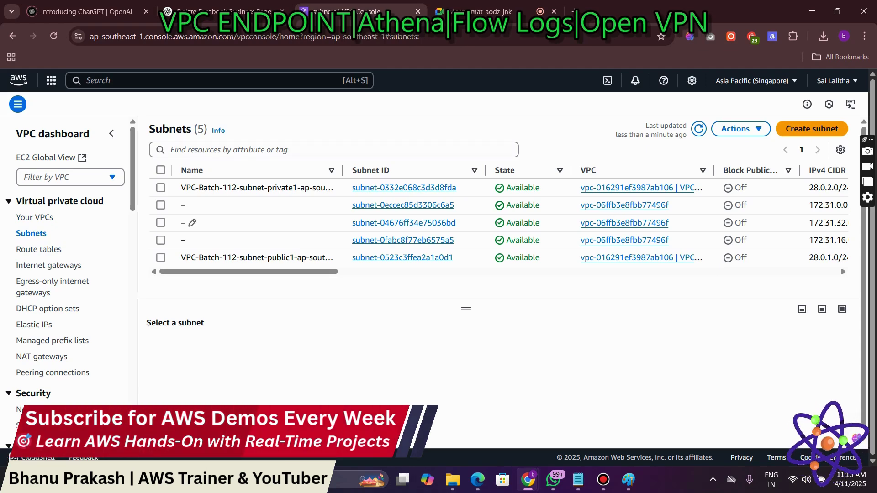
left_click(160, 258)
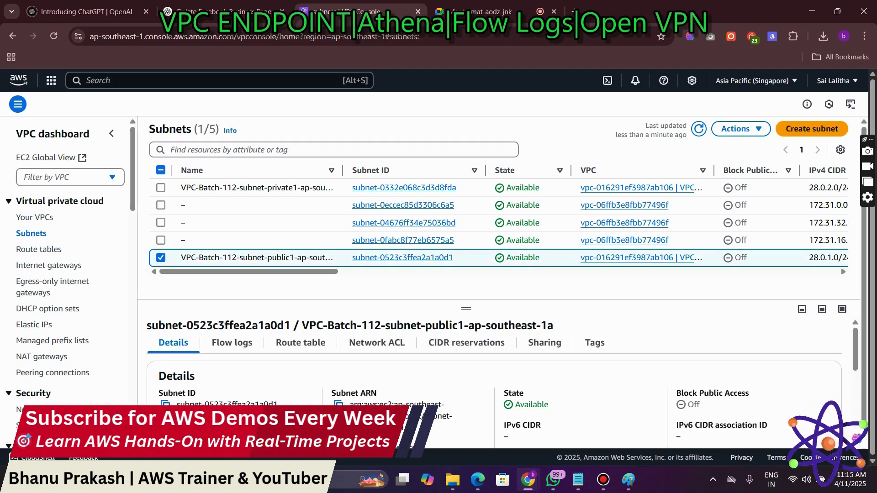
left_click(735, 129)
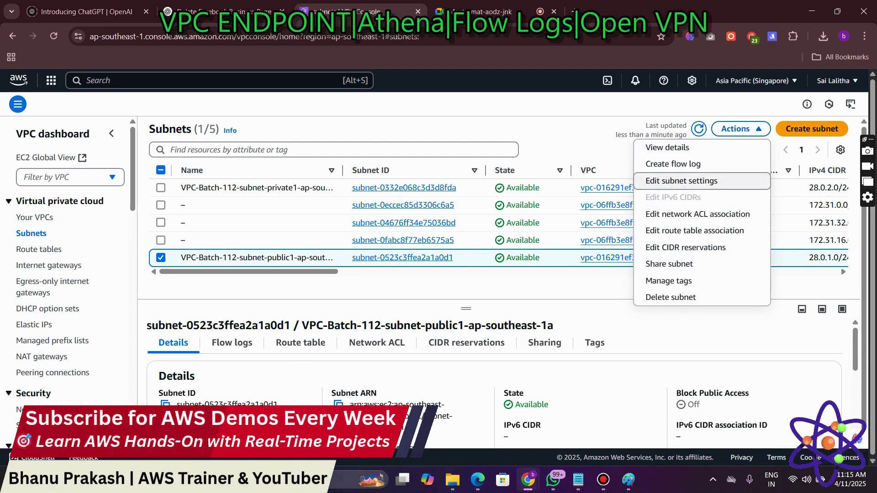
left_click(681, 178)
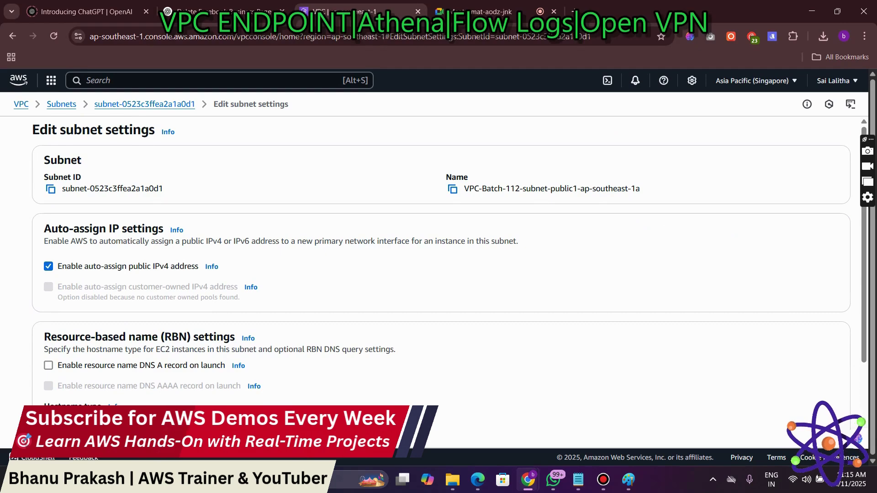
scroll(438, 256, "down", 2)
left_click(832, 426)
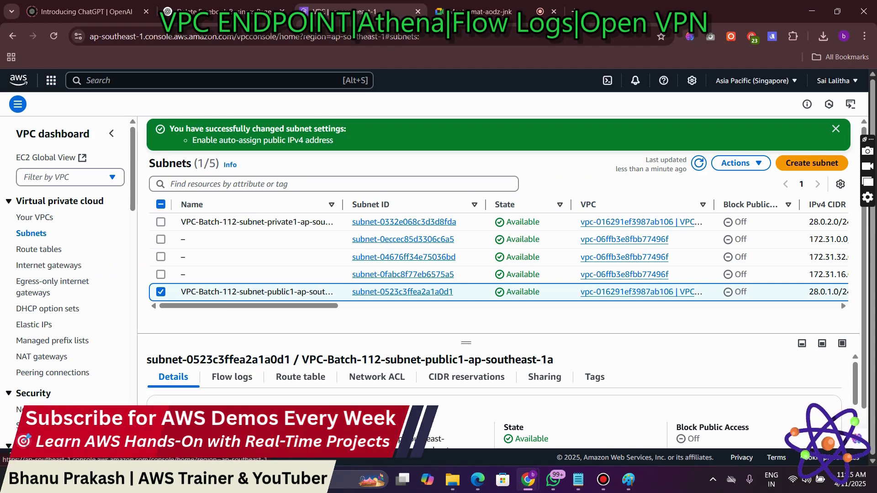
Step: Open the AWS console home in a new browser tab and go to the EC2 service there
right_click(16, 84)
left_click(68, 101)
key("ctrl+Tab")
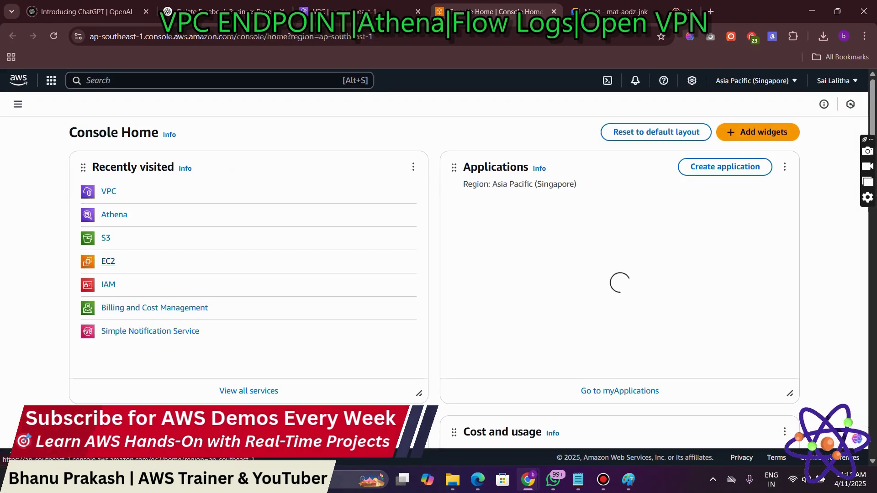
left_click(110, 260)
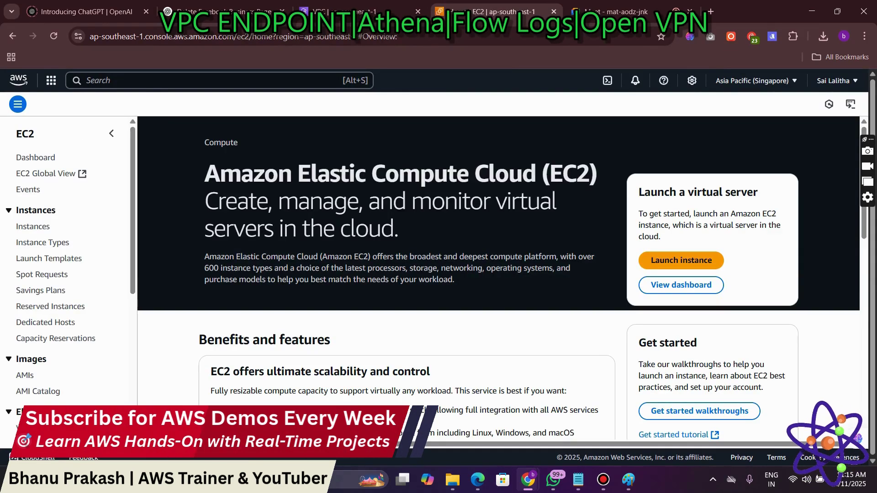
Step: Start launching an EC2 instance and name it WEBSERVER-BATCH-112
left_click(681, 260)
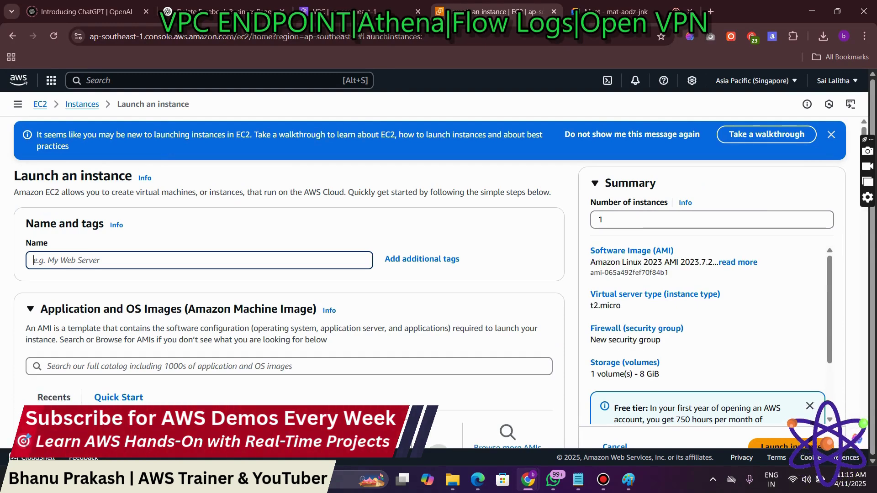
type("WE")
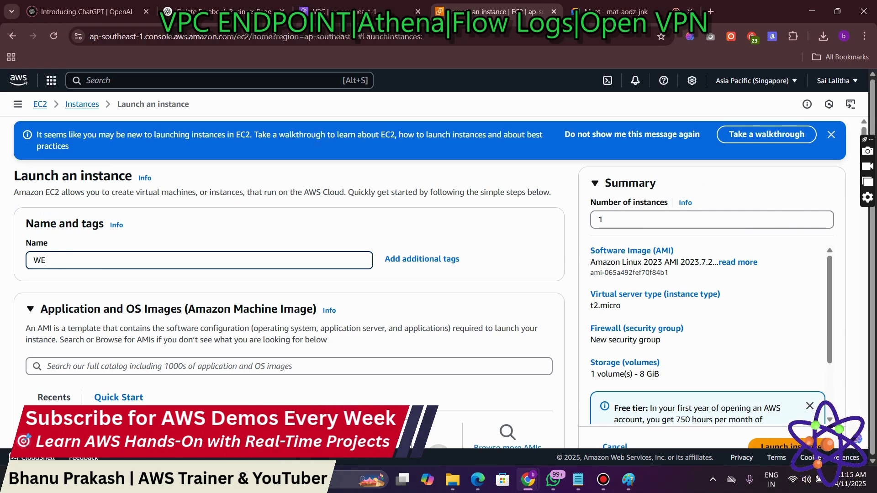
type("BSERVER-BATCH")
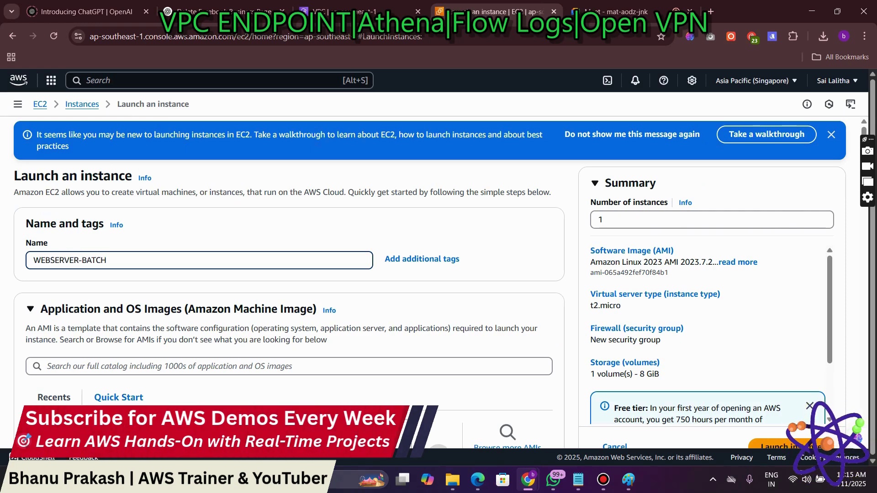
type("-211")
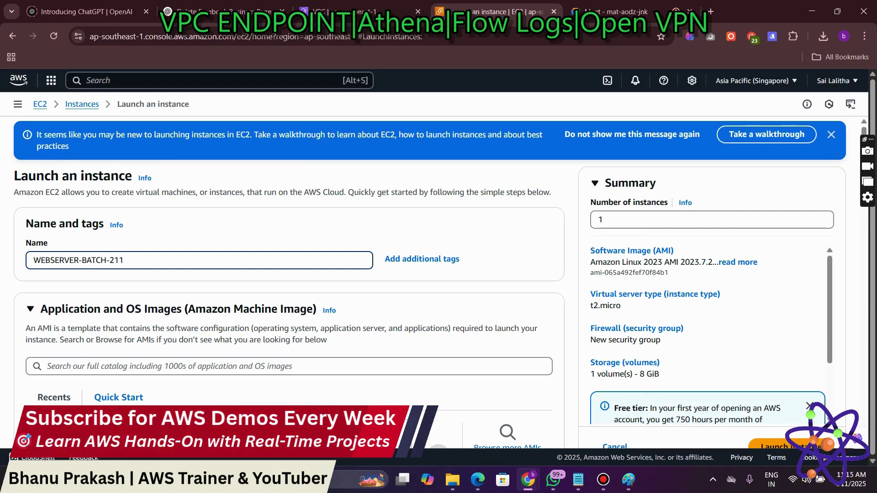
key("ctrl+a")
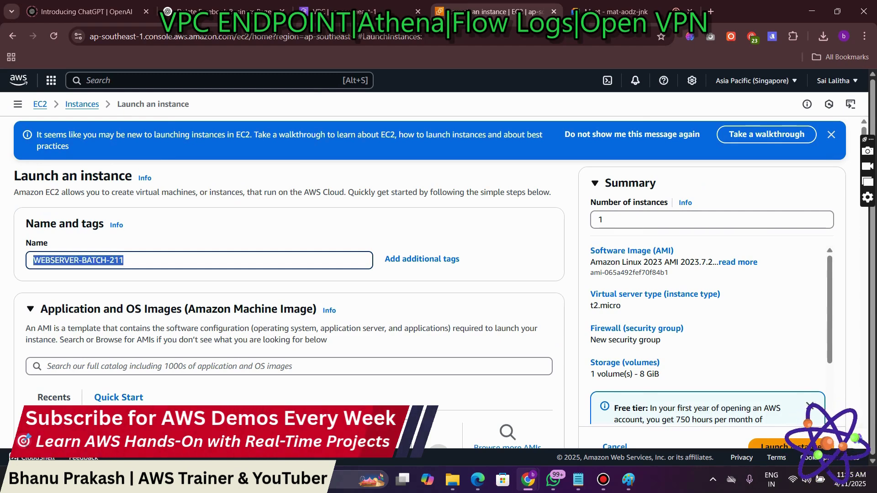
key("ctrl+z")
key("ctrl+z")
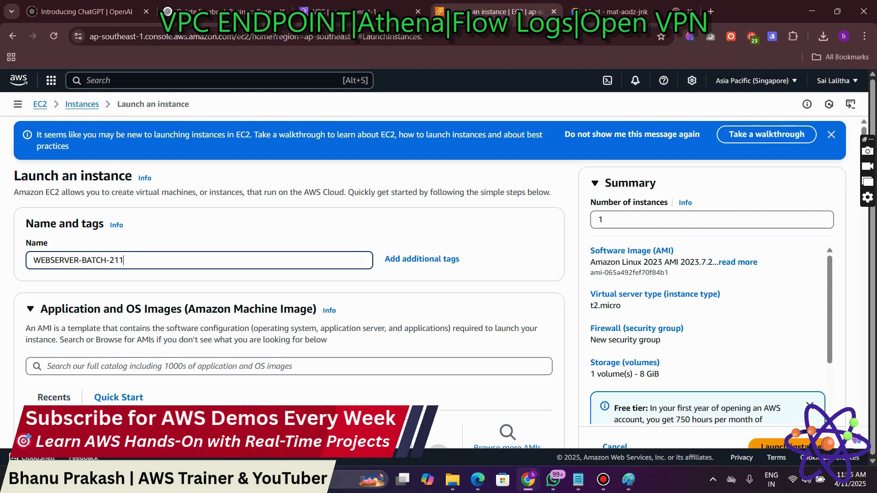
type("11")
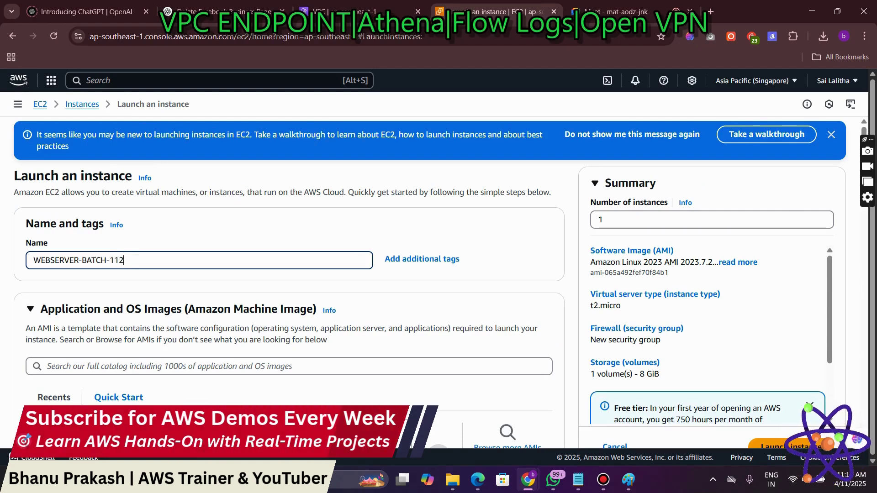
Step: Create an RSA key pair in .pem format for the instance, reusing the copied name WEBSERVER-BATCH-112
key("ctrl+a")
key("ctrl+c")
scroll(287, 274, "down", 10)
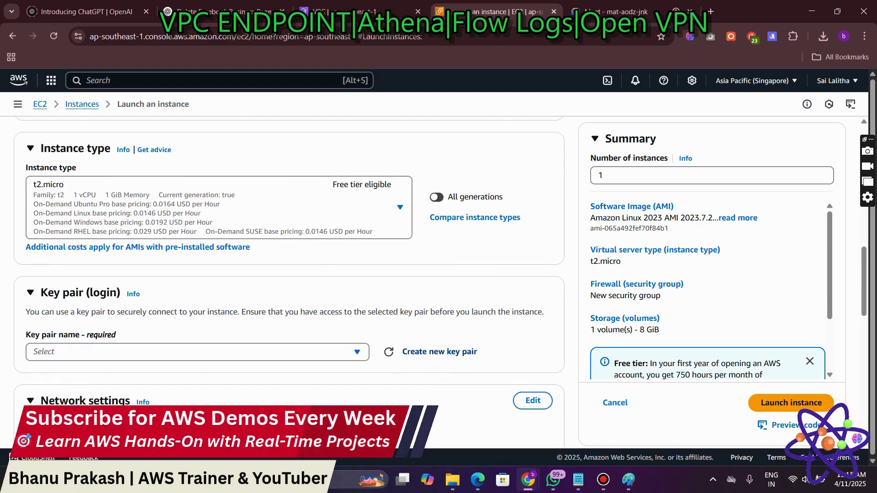
left_click(439, 352)
key("ctrl+v")
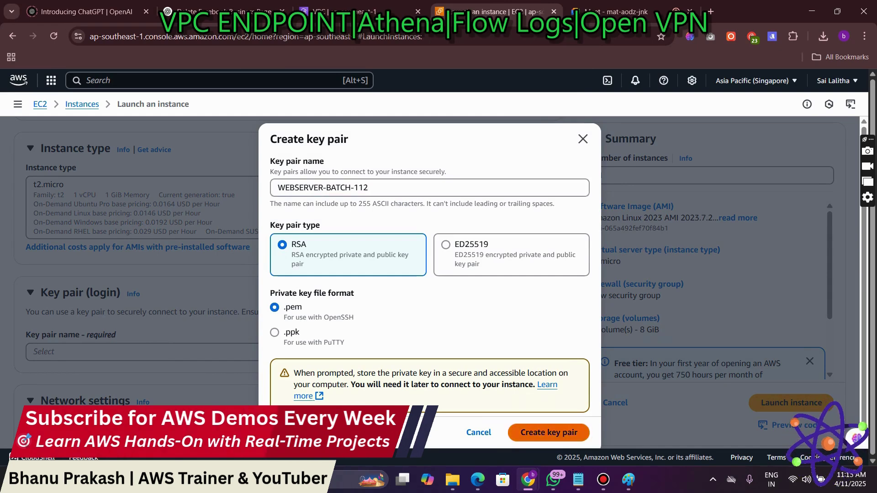
left_click(548, 433)
Step: Edit the network settings to use VPC-Batch-112-vpc and its subnet VPC-Batch-112-subnet-public1-ap-southeast-1a
scroll(533, 255, "down", 4)
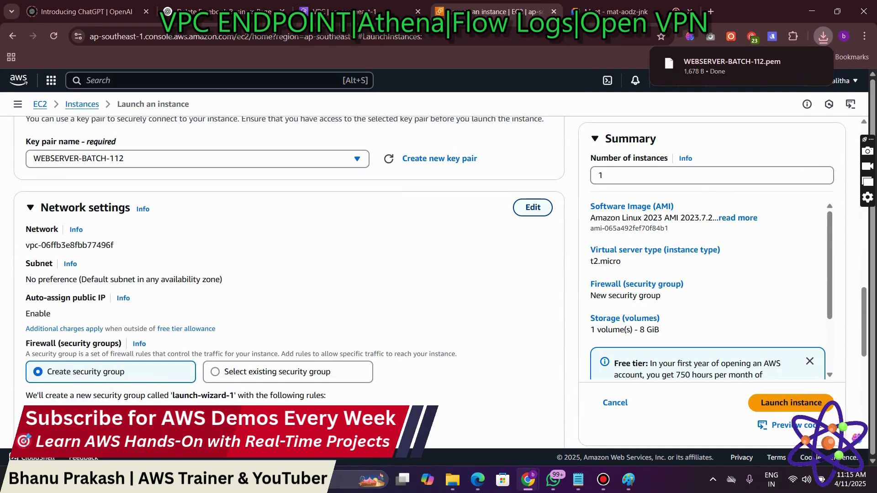
left_click(533, 208)
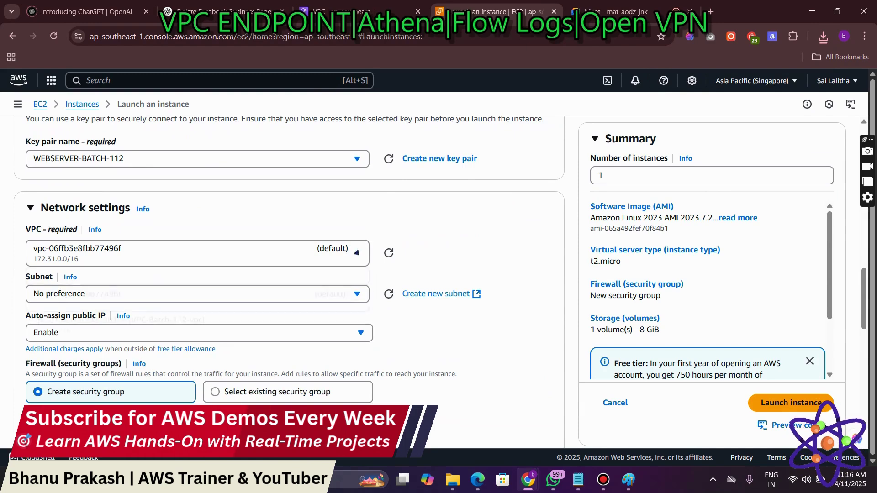
left_click(119, 319)
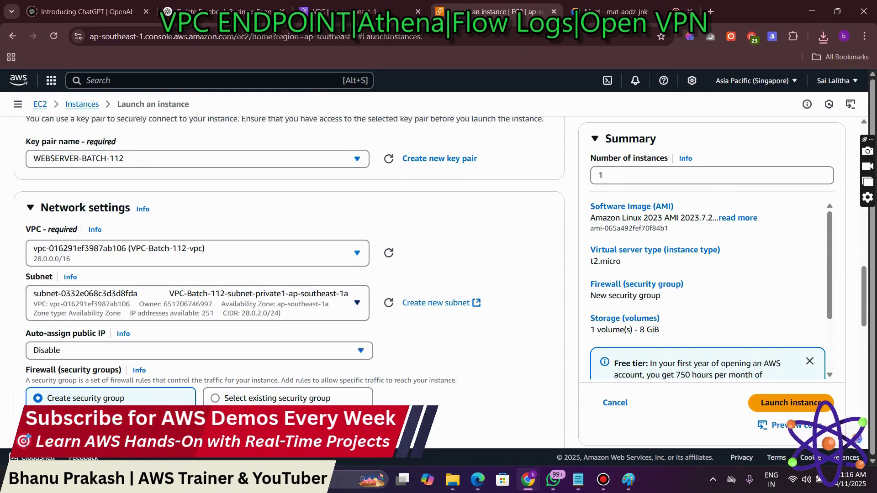
left_click(192, 304)
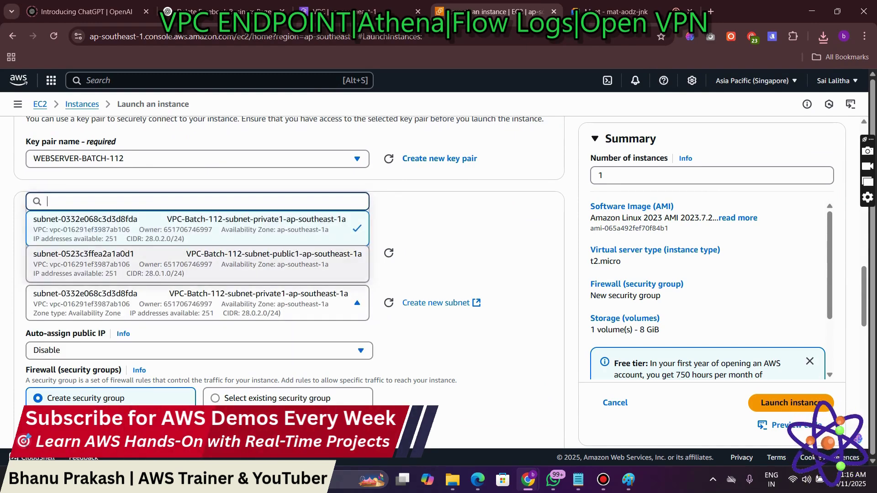
left_click(198, 265)
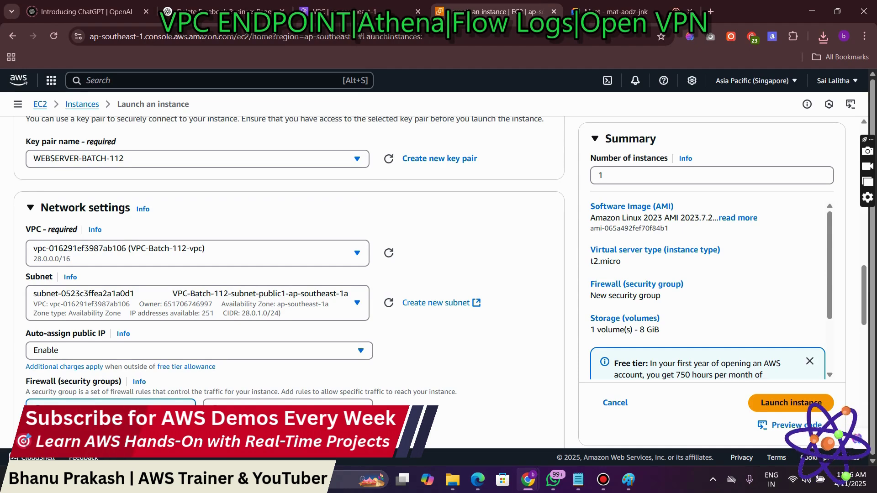
Step: Set both the name and the description of the new security group to WEBSERVER-BATCH-112
scroll(289, 282, "down", 2)
double_click(90, 362)
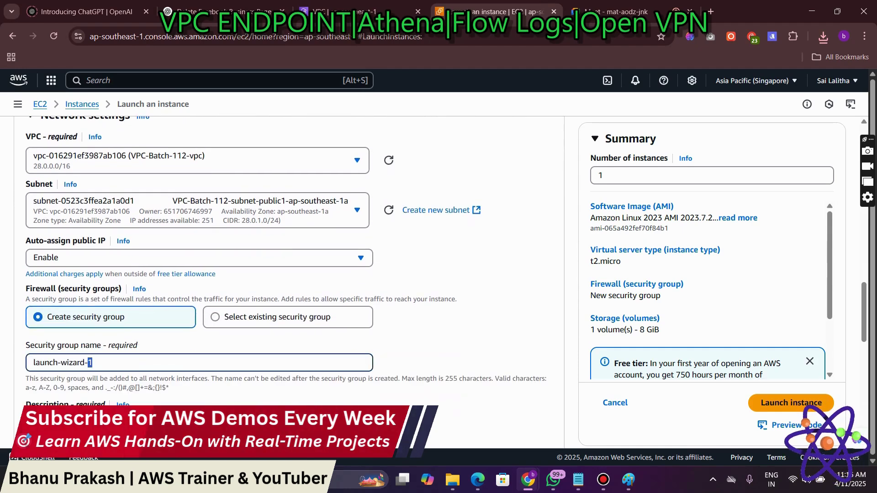
left_click_drag(88, 362, 33, 362)
type("WEBSERVER-BATCH-112")
scroll(289, 283, "down", 2)
left_click(215, 337)
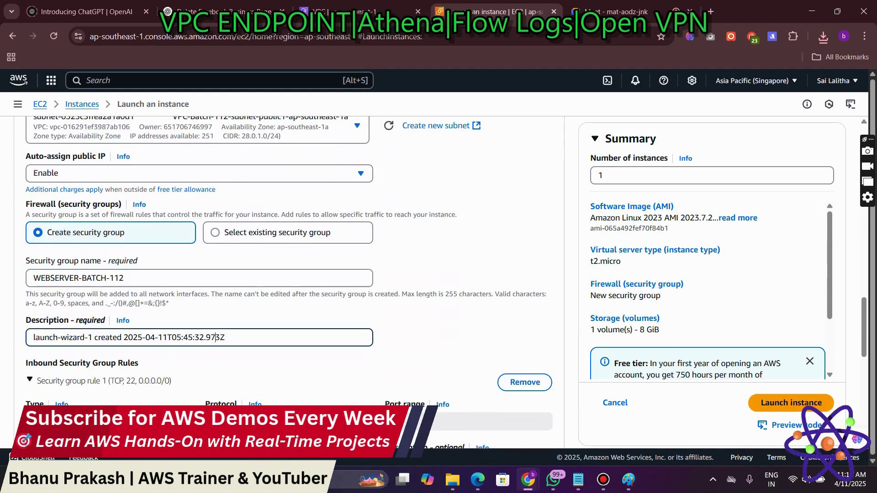
key("ctrl+a")
type("WEBSERVER-BATCH-112")
Step: Try My IP as the source type of the SSH rule, and return it to Anywhere
scroll(289, 283, "down", 2)
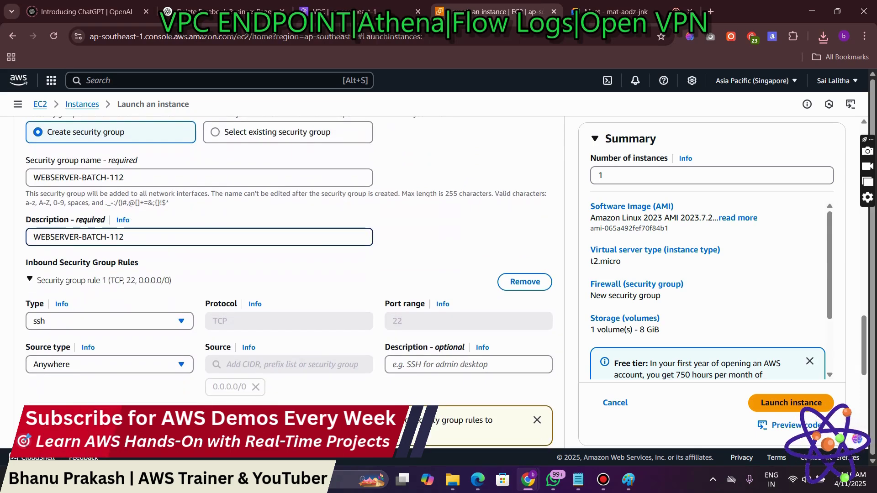
left_click(109, 364)
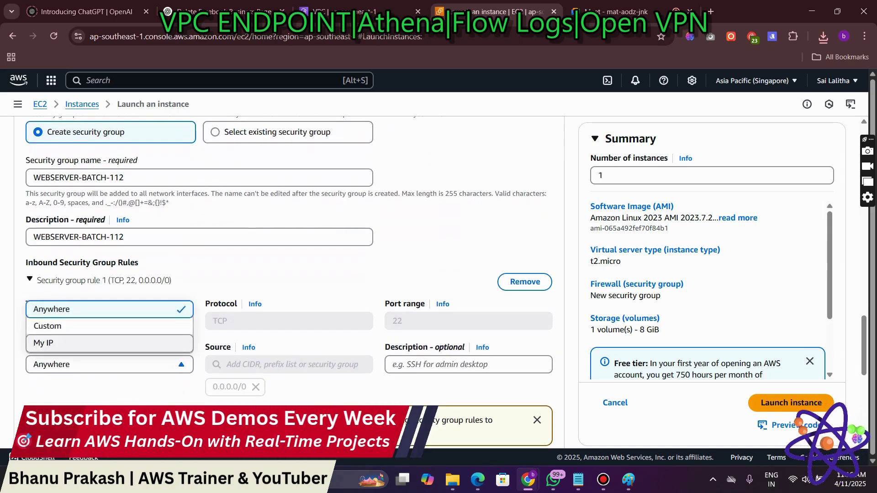
left_click(44, 343)
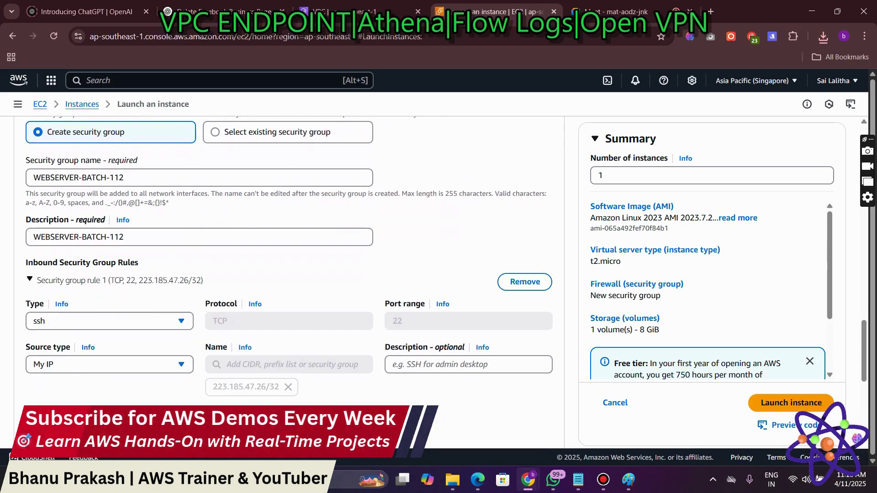
left_click(110, 365)
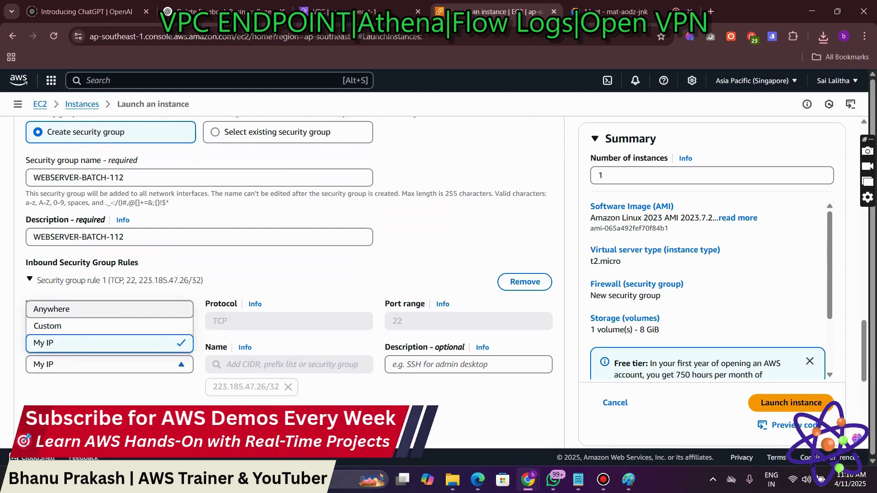
left_click(52, 309)
Step: Add a second inbound security group rule allowing HTTP from Anywhere, and launch the instance
scroll(51, 309, "down", 3)
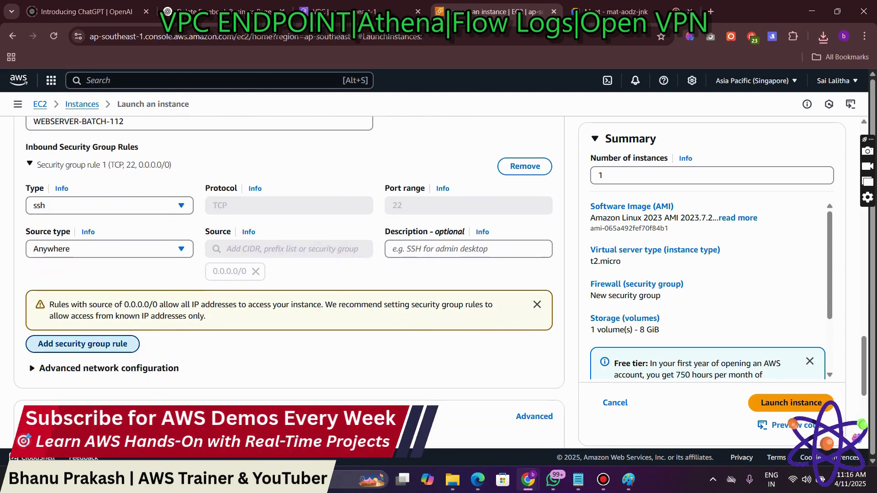
left_click(82, 343)
left_click(109, 340)
scroll(105, 237, "down", 4)
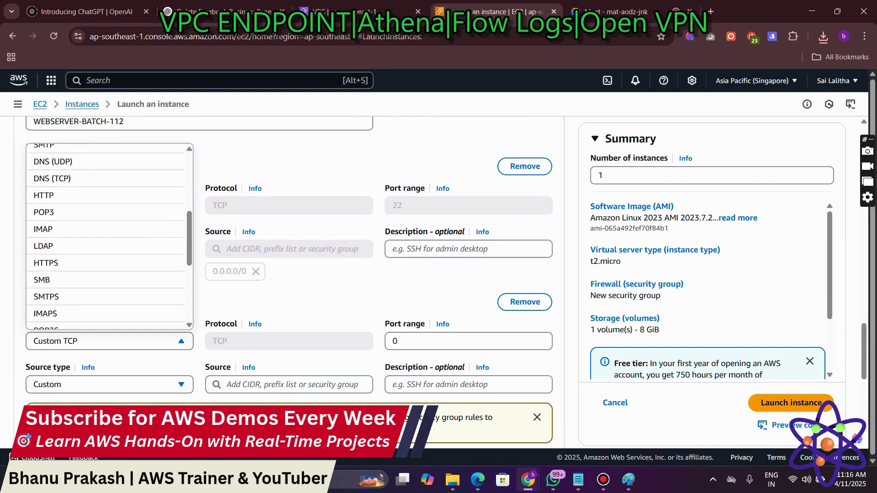
left_click(105, 195)
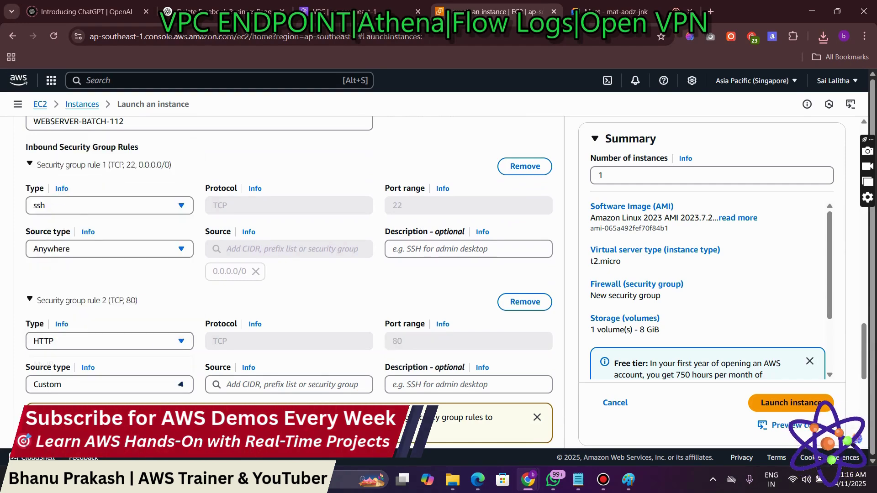
left_click(110, 328)
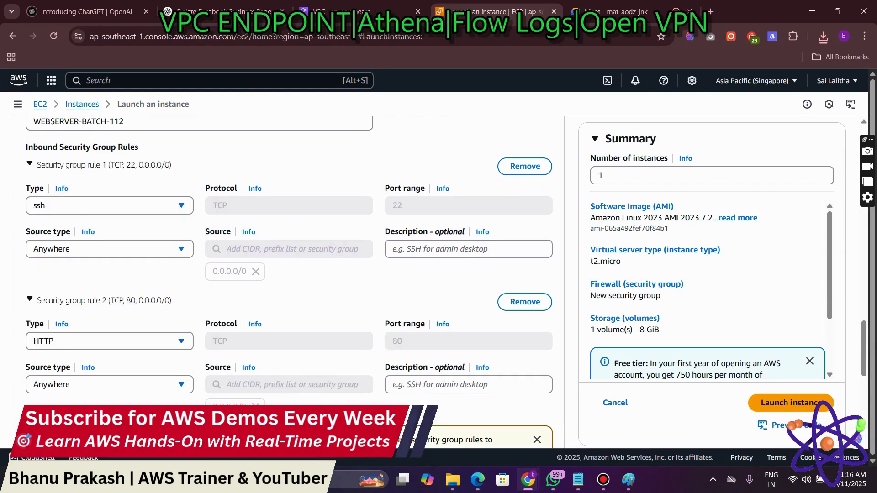
scroll(288, 274, "down", 3)
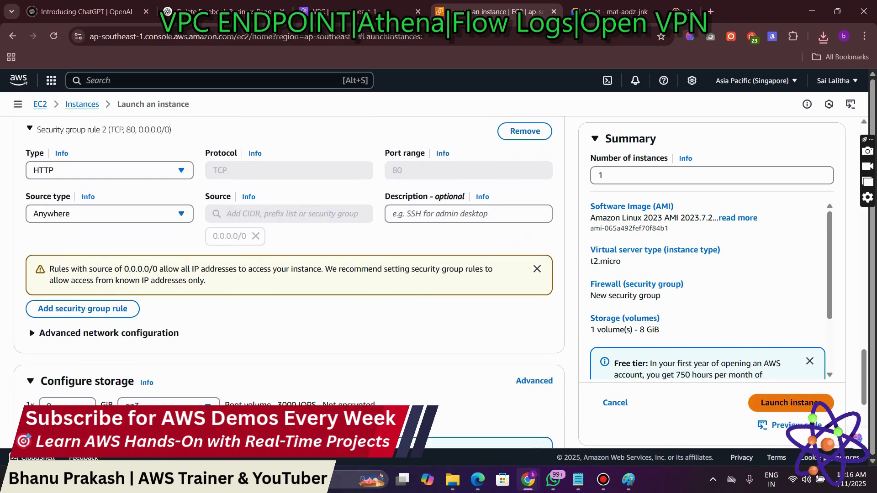
left_click(791, 403)
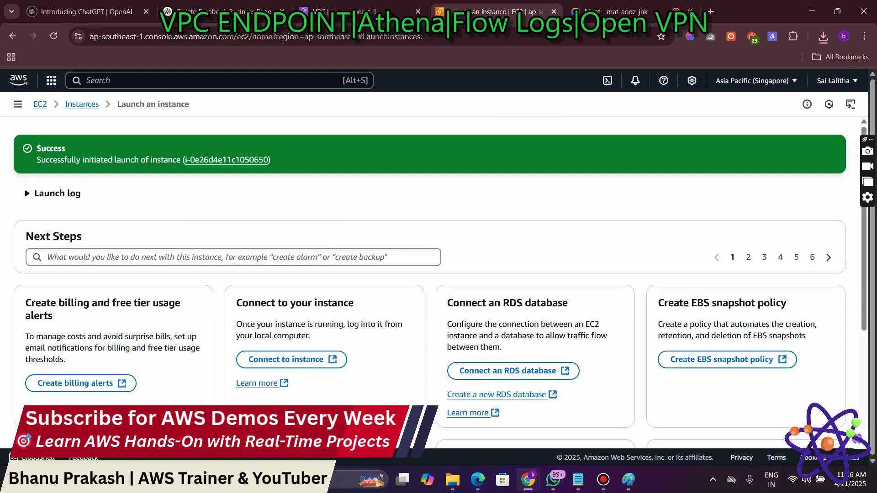
Step: Open and refresh the list of all instances, and start launching another instance
scroll(791, 403, "down", 5)
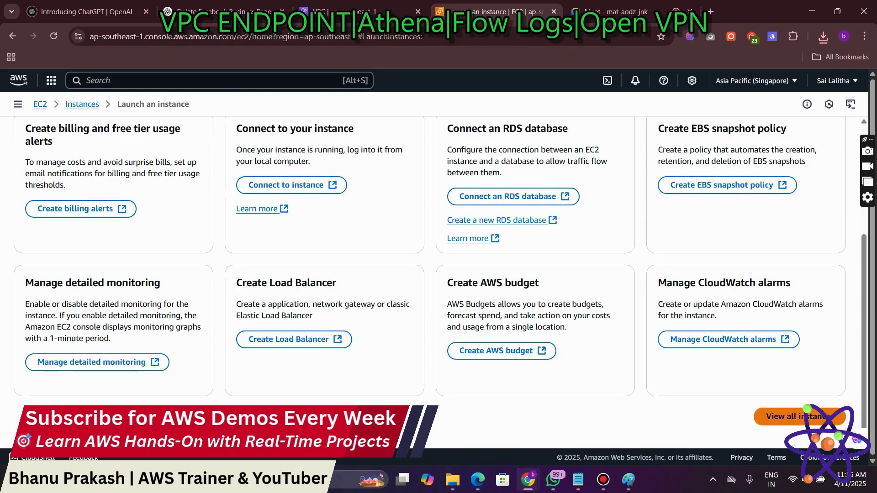
left_click(796, 416)
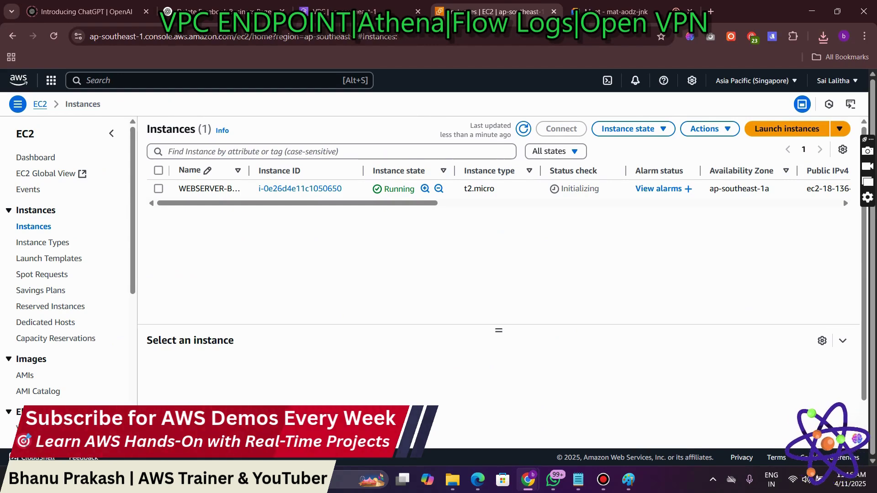
left_click(523, 129)
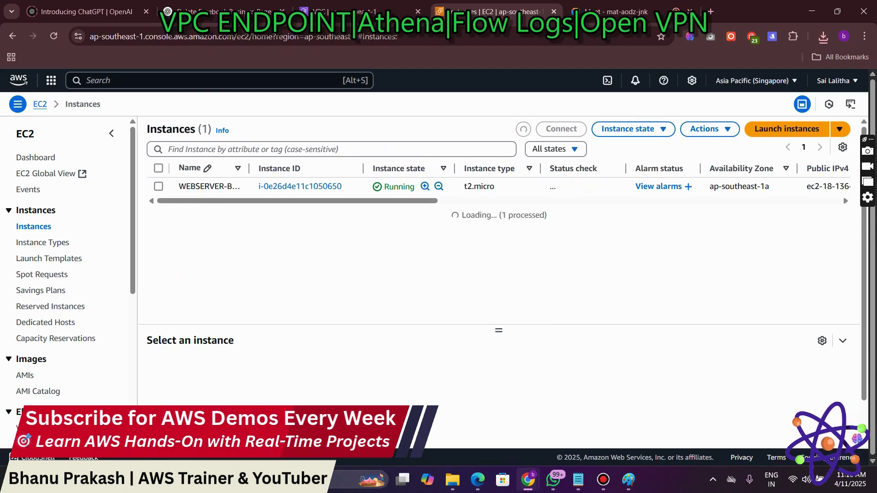
left_click(786, 128)
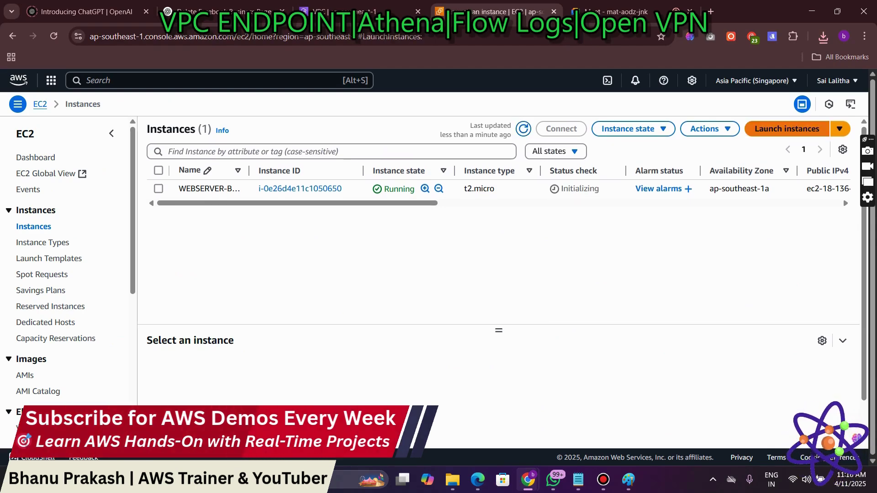
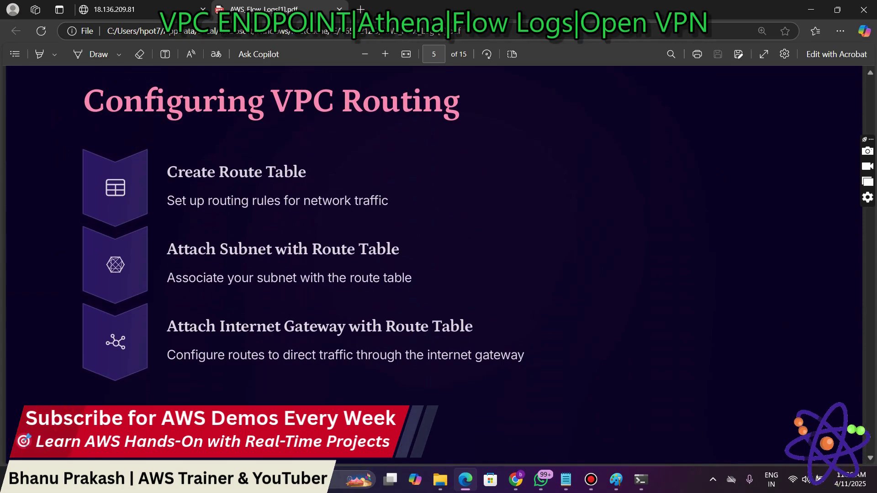
Step: Look through the PDF slides on EC2 launch and bootstrap script configuration, and switch to the S3 buckets page in Chrome
scroll(434, 256, "down", 10)
scroll(434, 261, "down", 3)
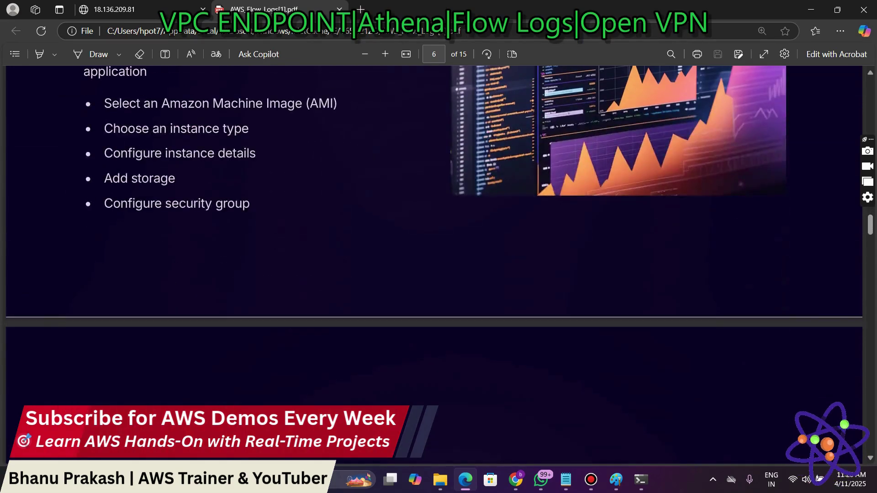
scroll(433, 260, "up", 4)
scroll(434, 256, "down", 10)
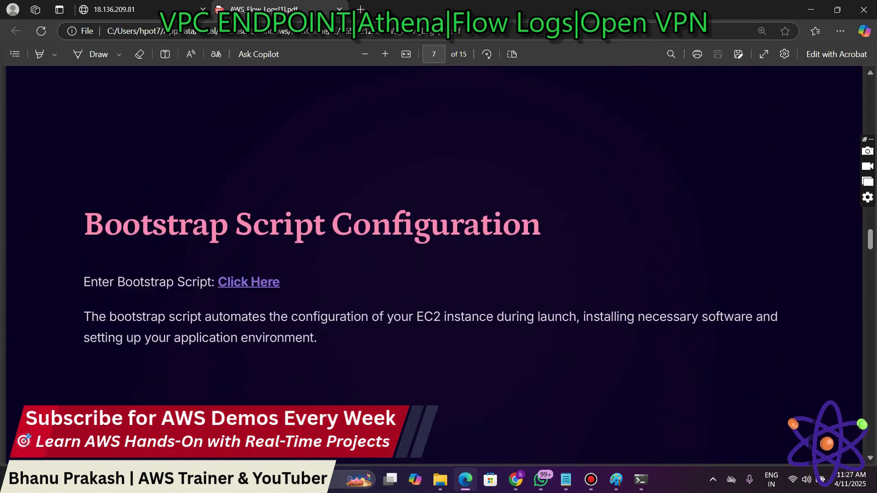
mouse_move(515, 479)
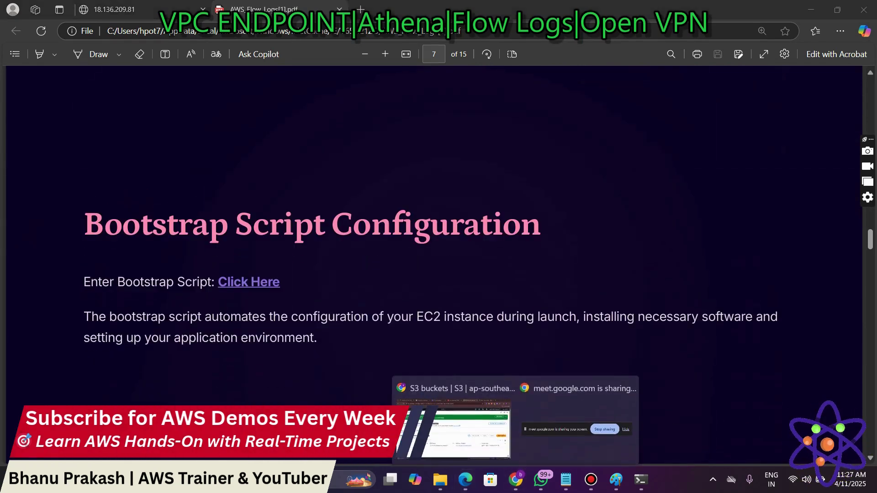
left_click(452, 421)
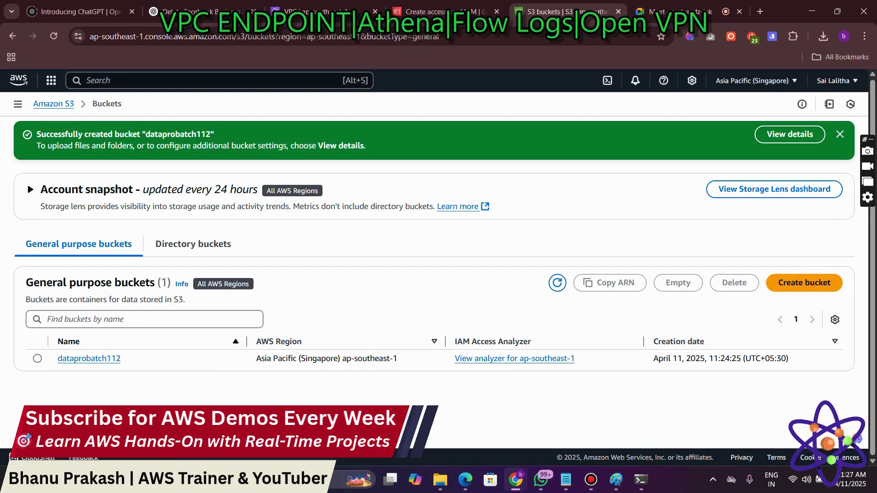
Step: Start creating a flow log for VPC-Batch-112-vpc and name it s3flowlogs
left_click(310, 11)
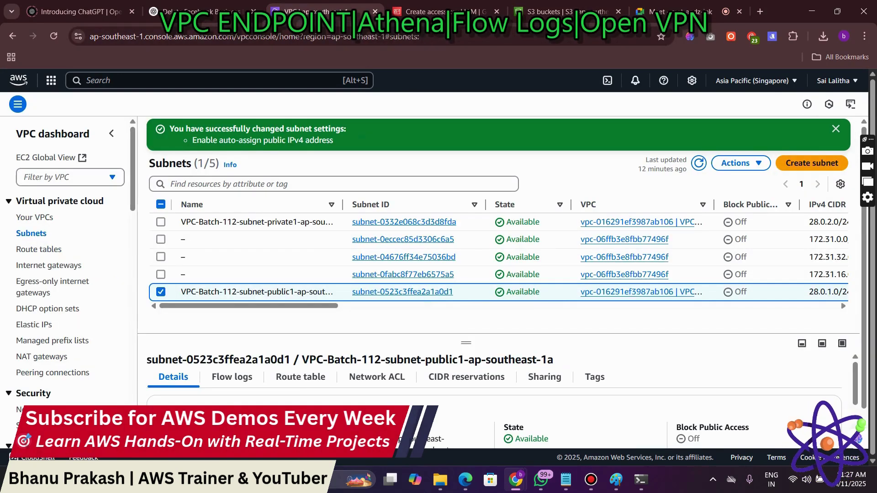
left_click(34, 218)
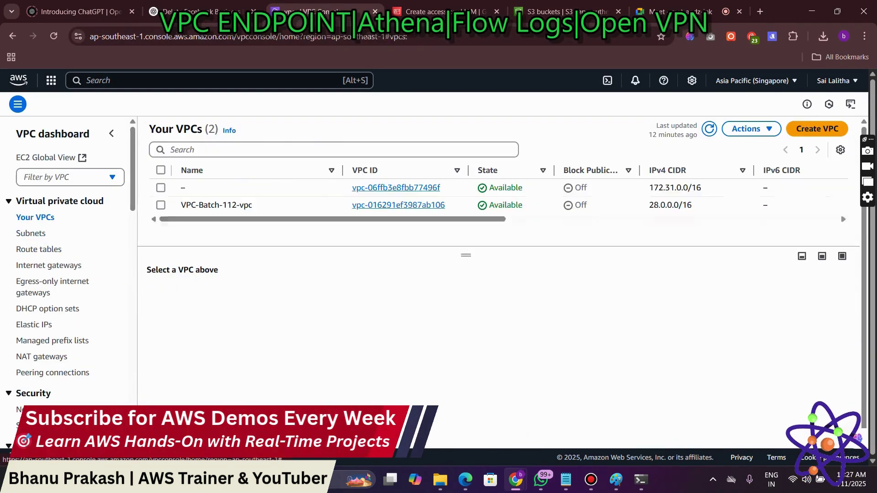
left_click(161, 205)
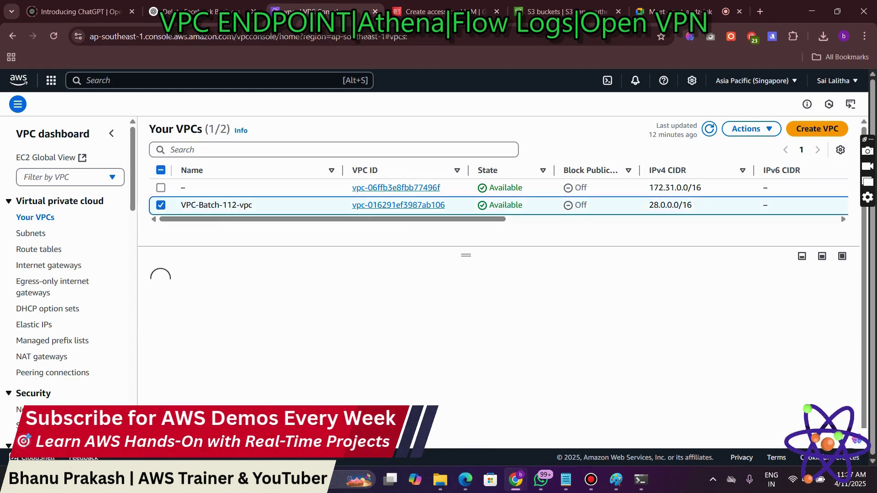
left_click(364, 297)
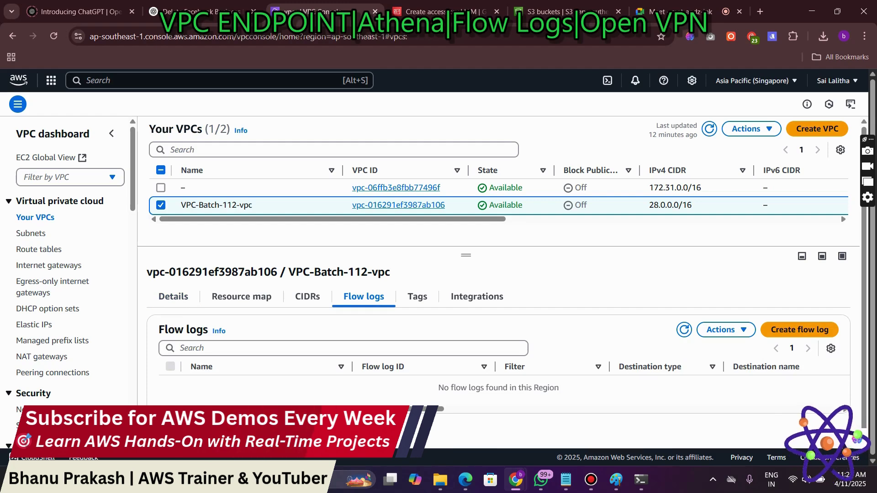
left_click(799, 330)
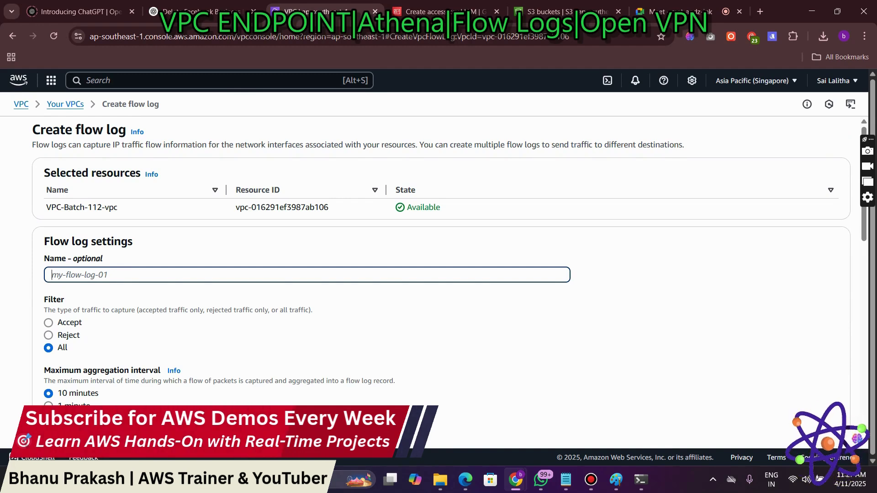
type("s3flowlogs")
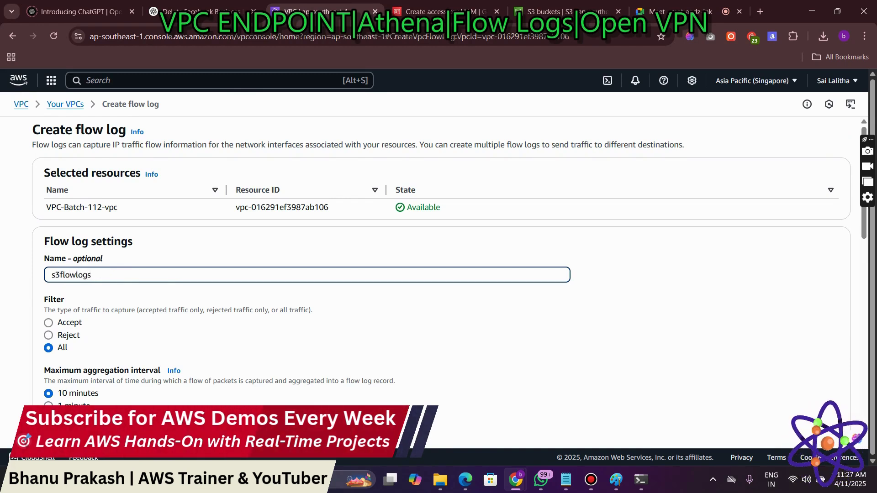
key("ctrl+a")
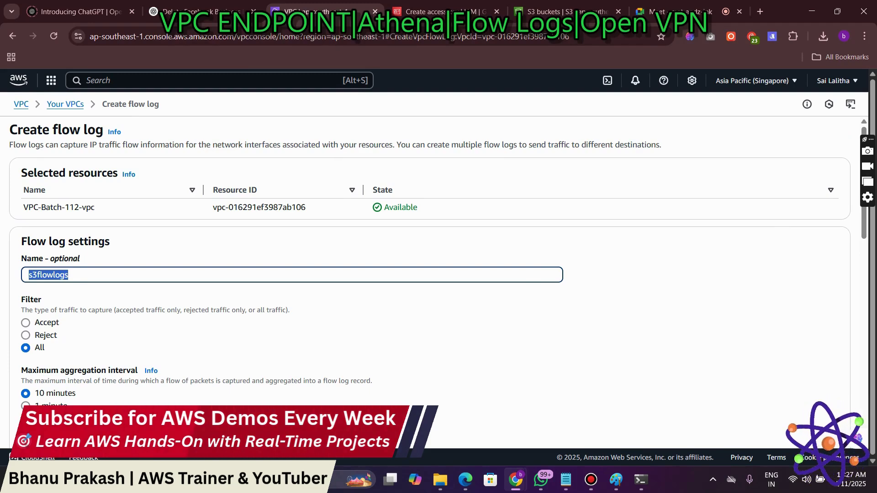
left_click_drag(185, 310, 287, 310)
left_click(288, 310)
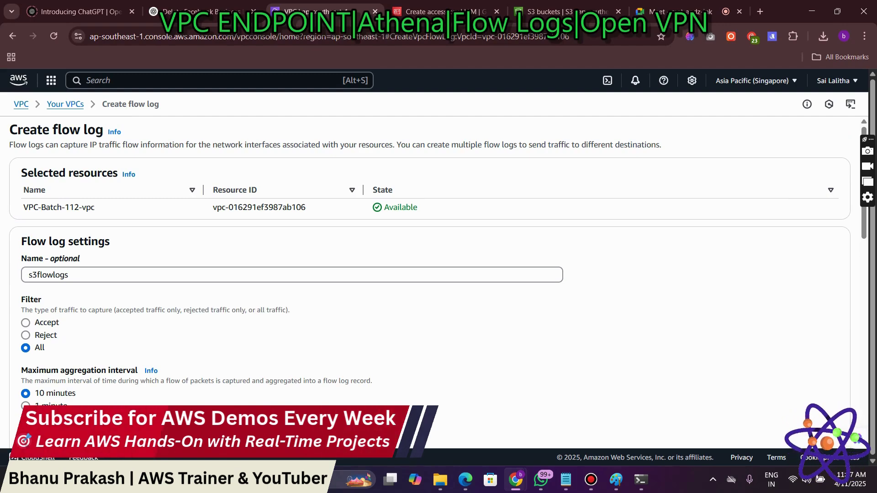
Step: Set the flow log's maximum aggregation interval to 1 minute and its destination to an Amazon S3 bucket
scroll(438, 283, "down", 3)
scroll(439, 287, "down", 1)
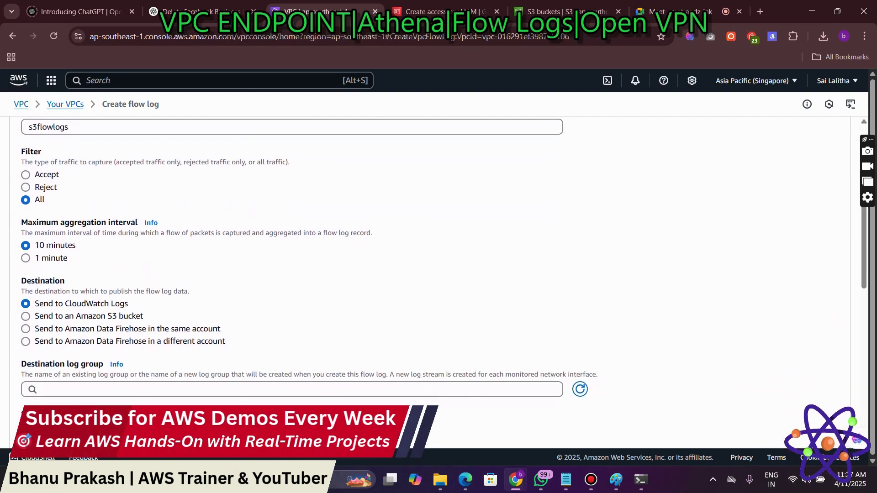
left_click(25, 251)
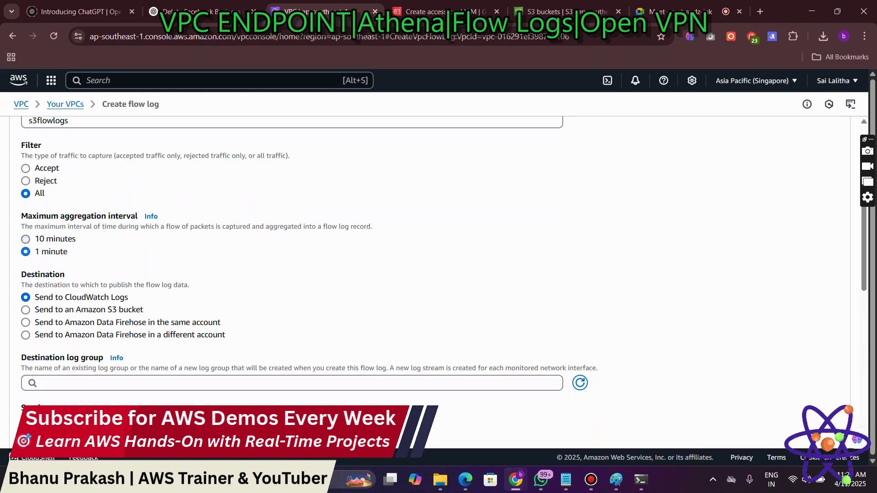
scroll(438, 287, "down", 2)
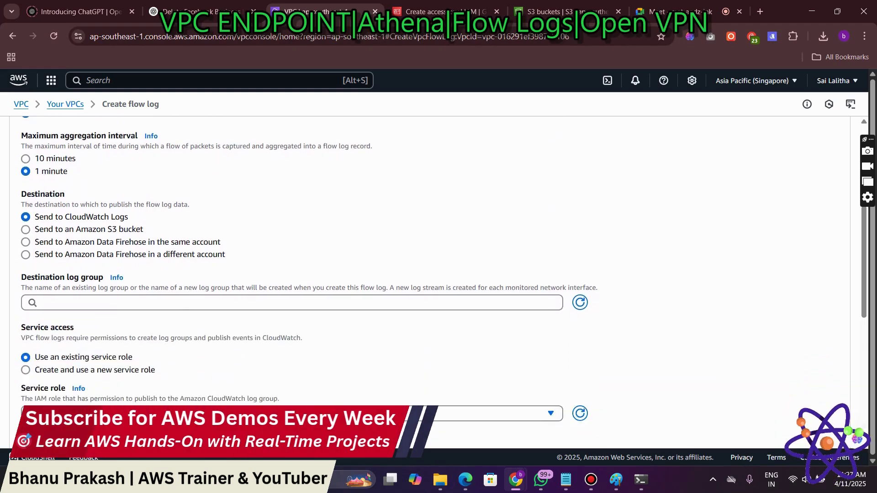
left_click(25, 229)
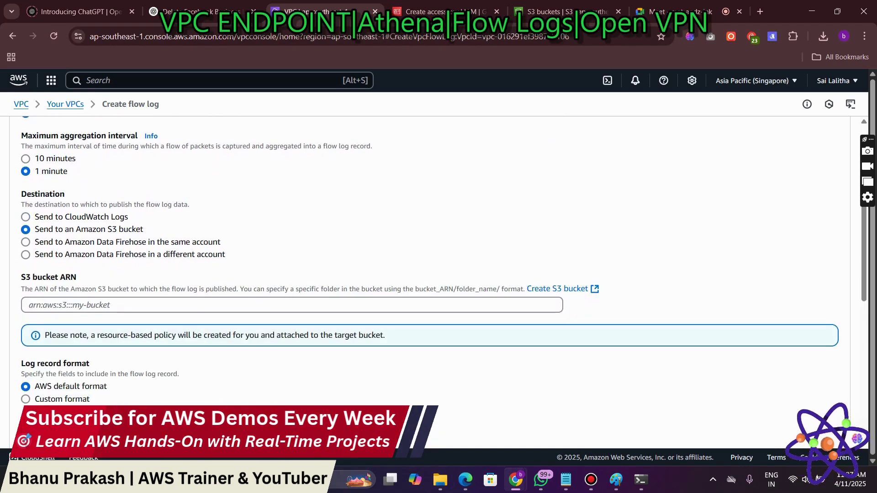
Step: Copy the ARN of the dataprobatch112 bucket from its properties and enter it as the flow log's S3 bucket ARN
left_click(292, 305)
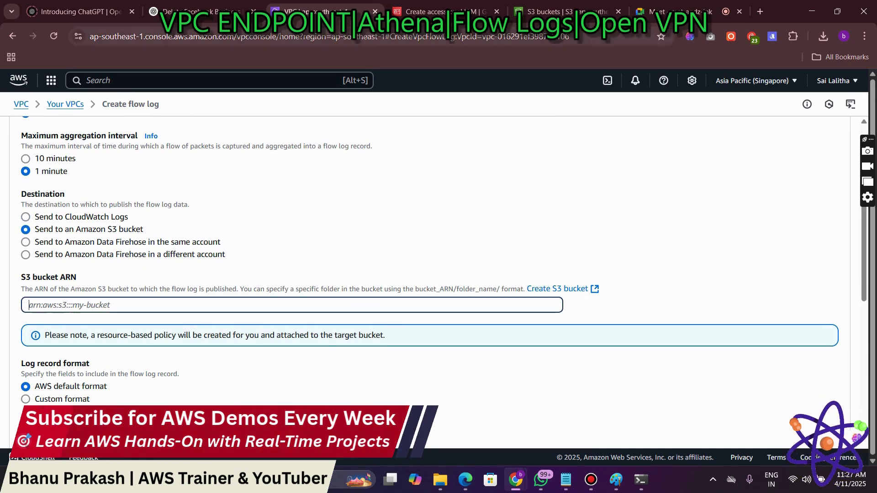
left_click(566, 12)
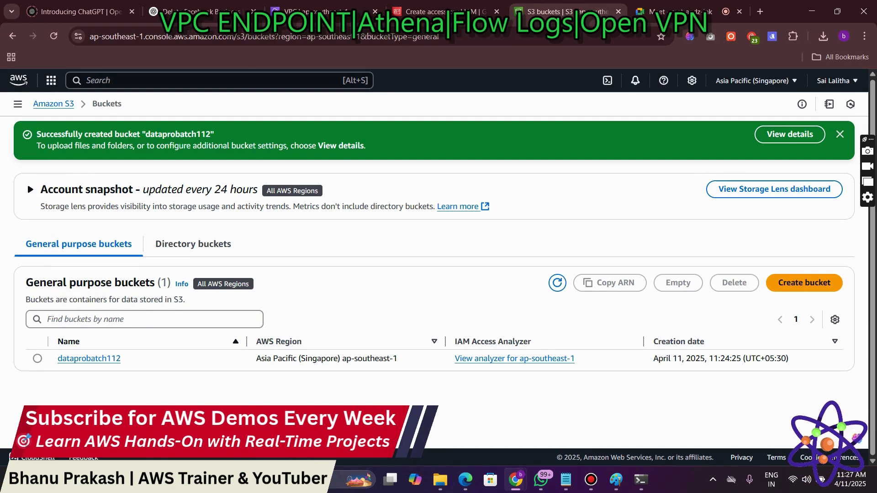
left_click(89, 359)
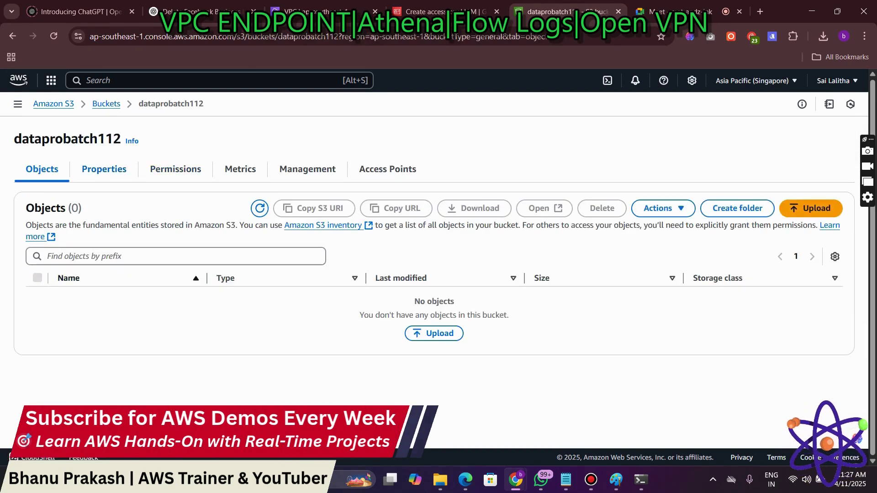
left_click(104, 169)
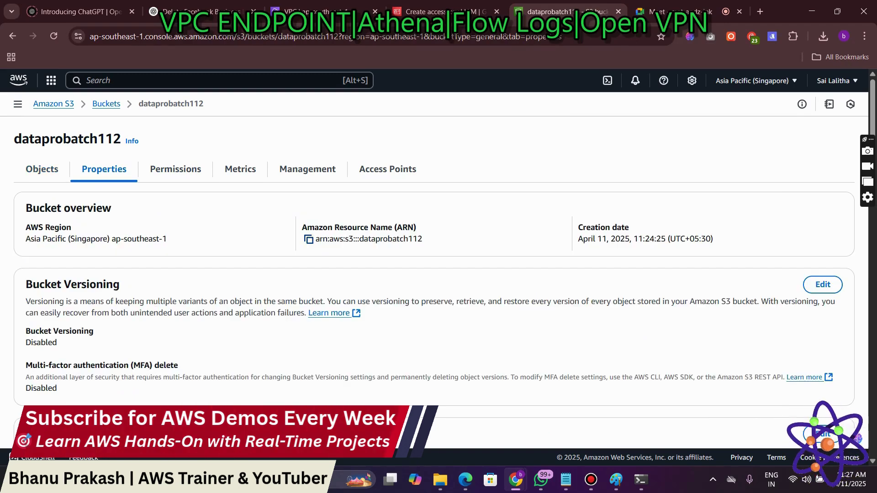
left_click_drag(417, 228, 397, 228)
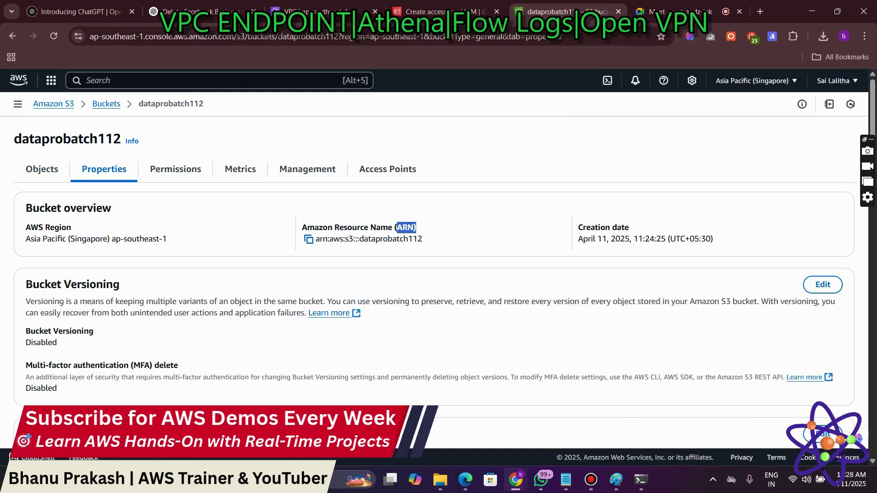
left_click(309, 239)
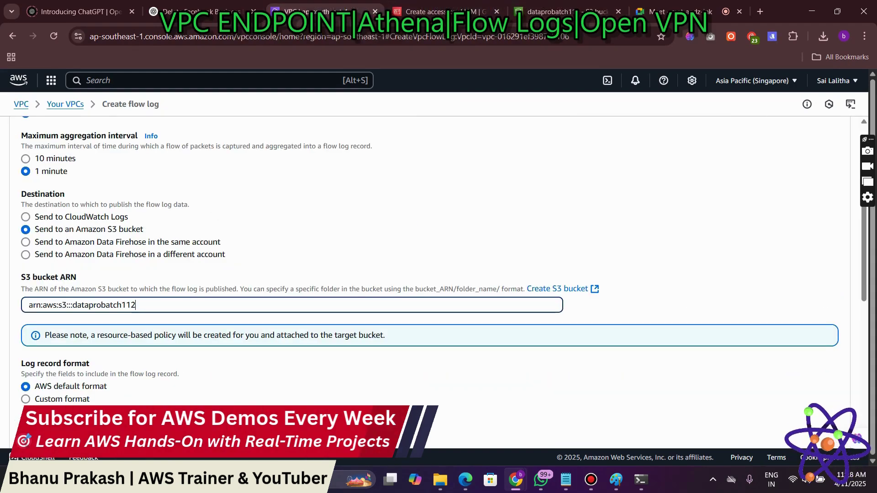
Step: Try including Amazon ECS metadata, exclude it again, and create the flow log with the default record and file formats
scroll(439, 283, "down", 4)
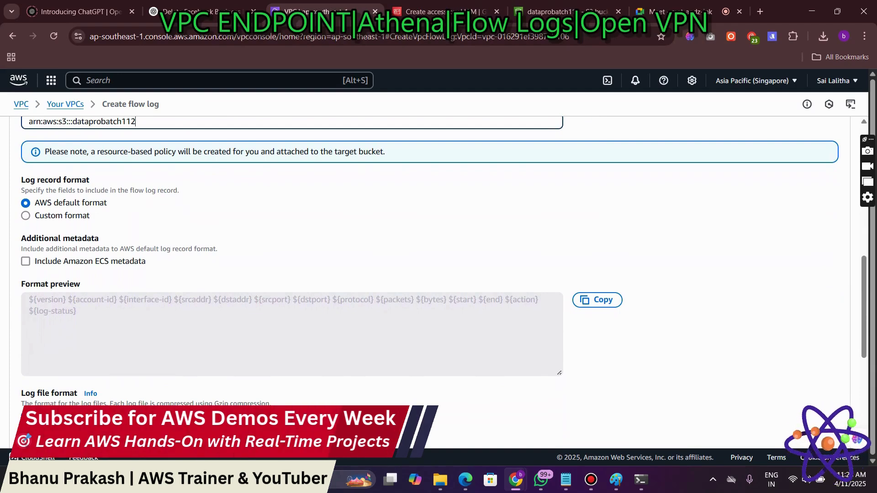
left_click(28, 179)
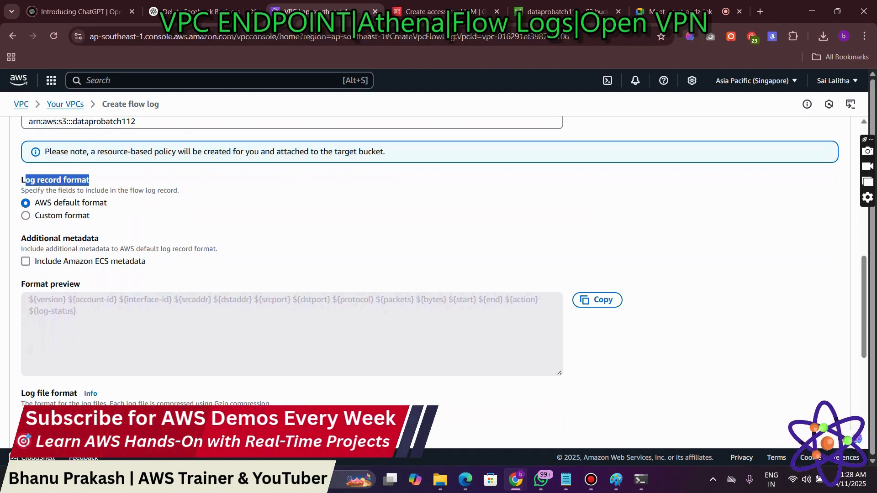
left_click(25, 262)
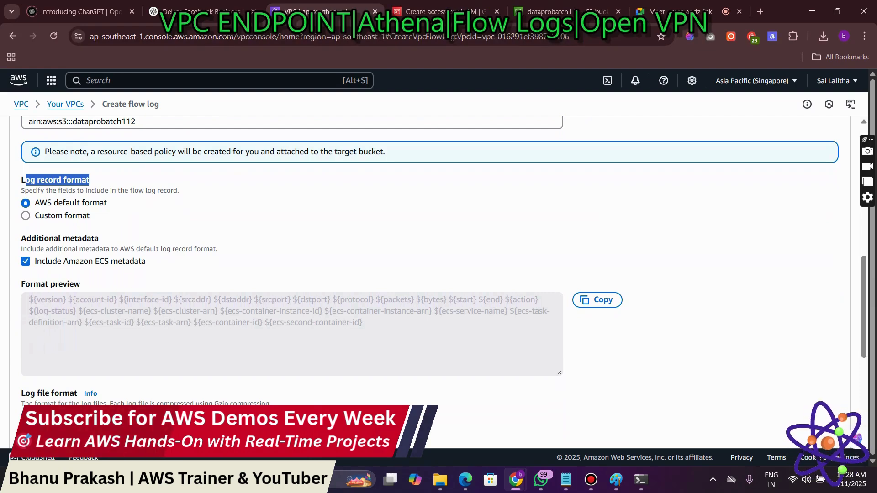
left_click(26, 261)
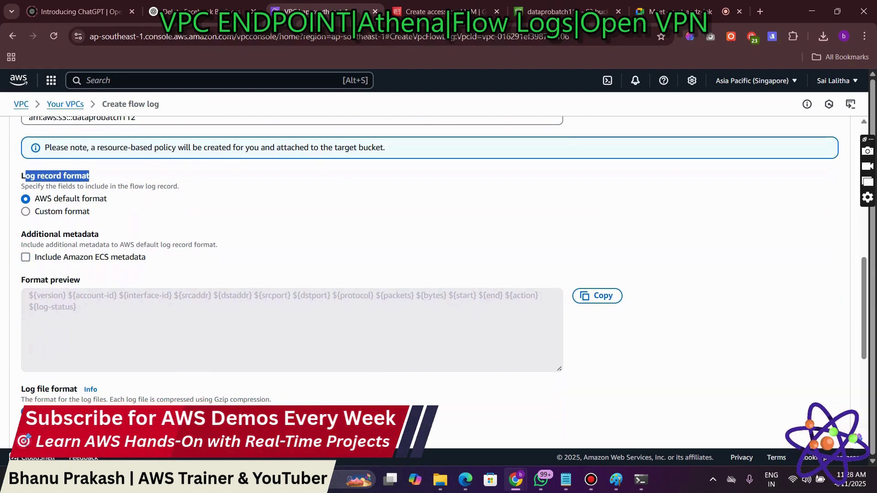
scroll(429, 283, "down", 3)
scroll(429, 256, "down", 2)
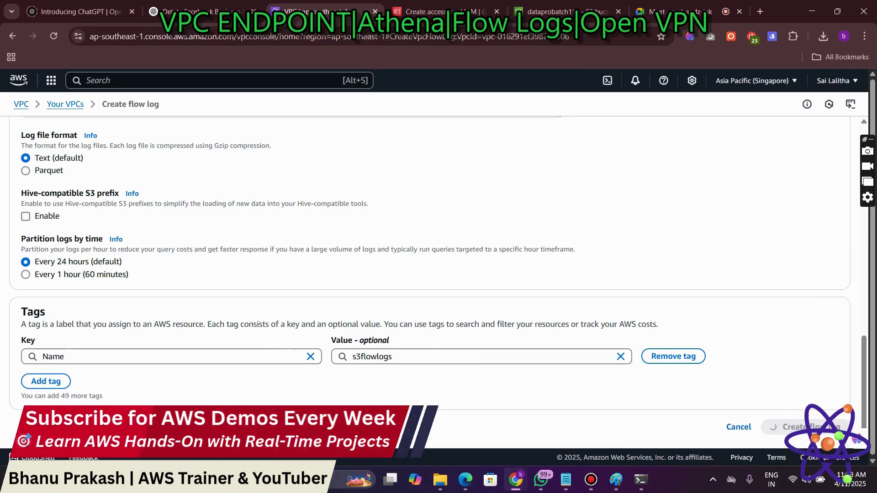
left_click(804, 427)
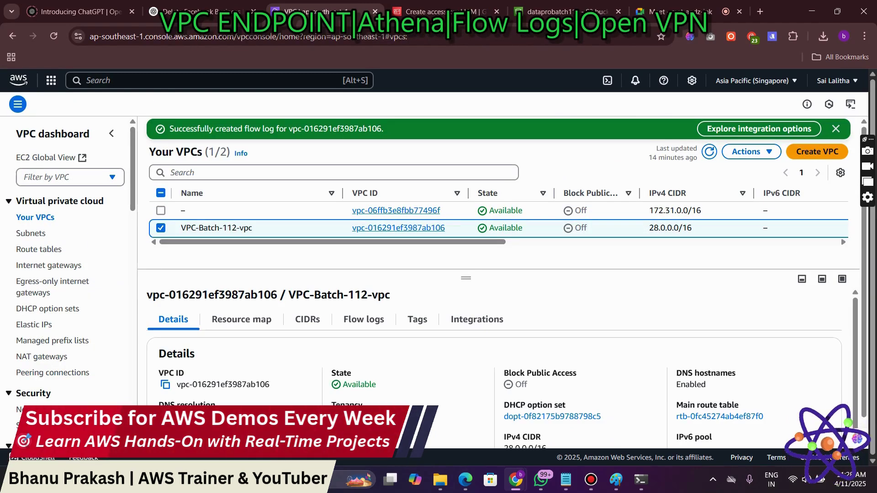
Step: Check the VPC's flow logs list and browse its destination bucket dataprobatch112 down to the account folder inside AWSLogs
scroll(494, 371, "down", 2)
scroll(494, 371, "up", 2)
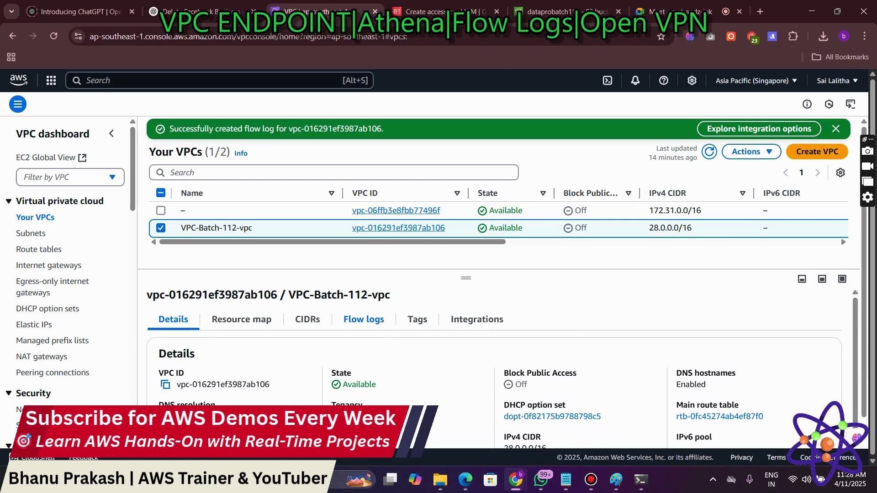
left_click(364, 319)
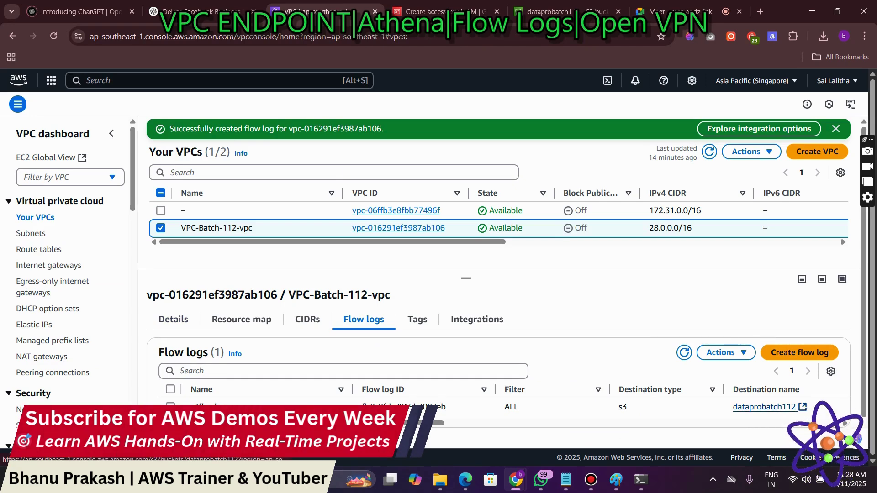
left_click(764, 406)
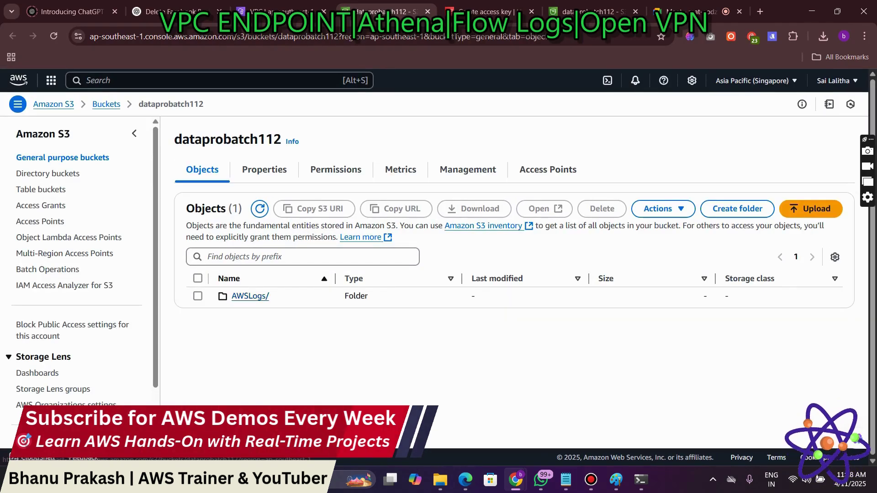
left_click(250, 296)
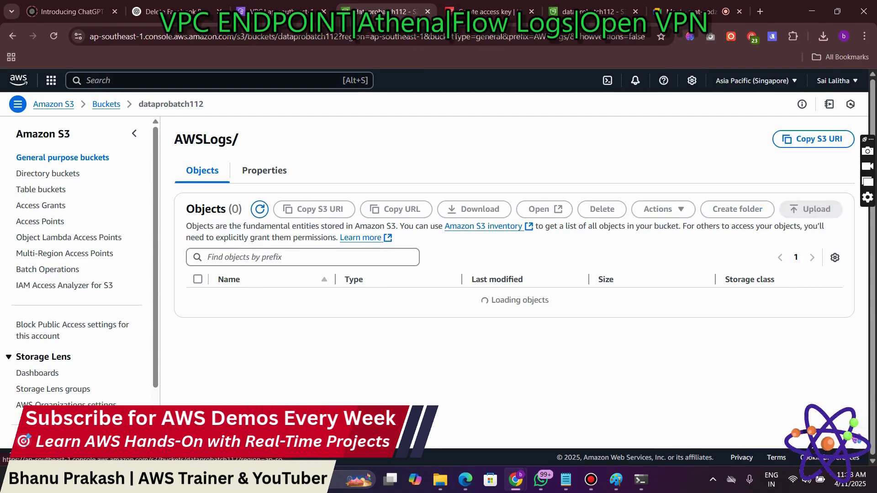
left_click(249, 297)
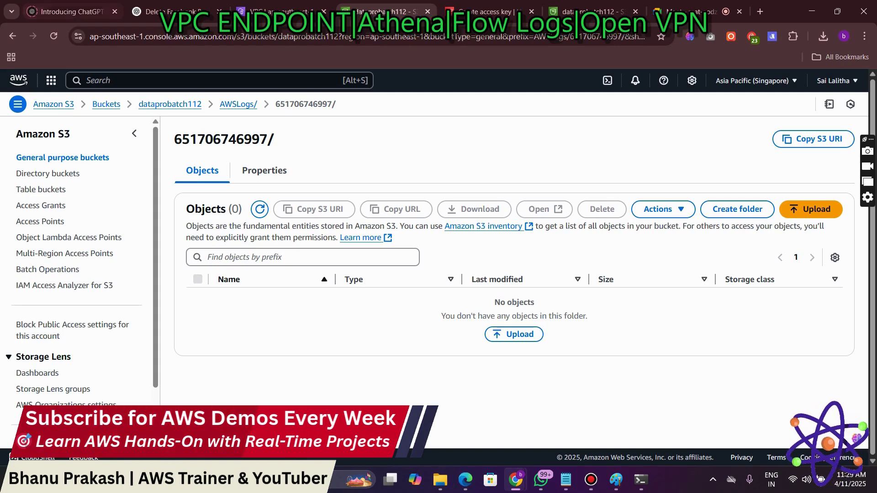
left_click(173, 12)
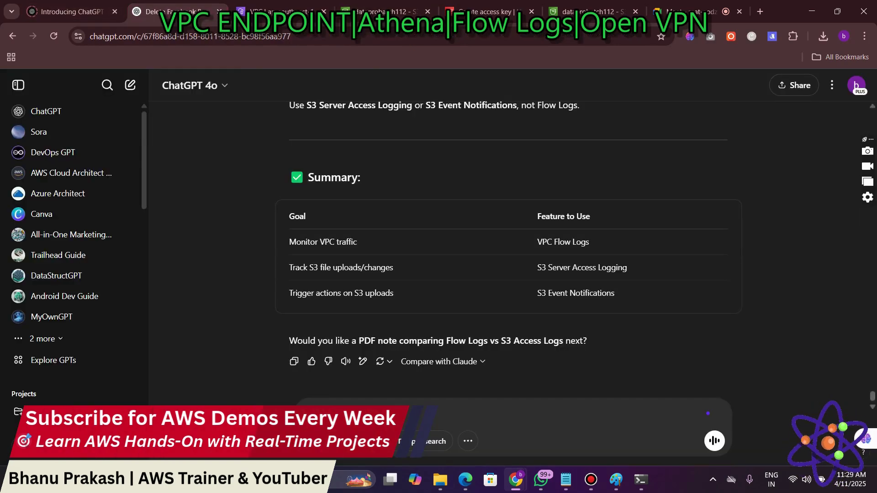
type("vpc")
key("BackSpace")
key("BackSpace")
key("BackSpace")
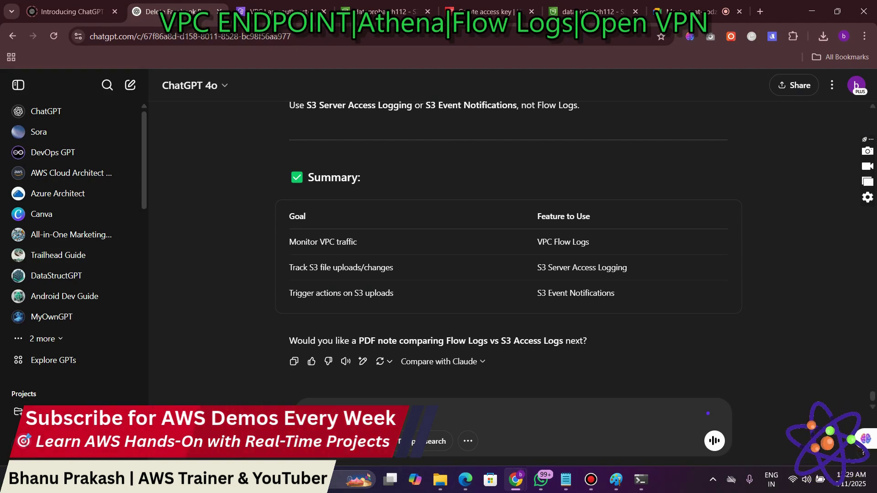
Step: Switch to File Explorer, locate the employee_data file in Downloads, and return to the ChatGPT conversation
mouse_move(440, 480)
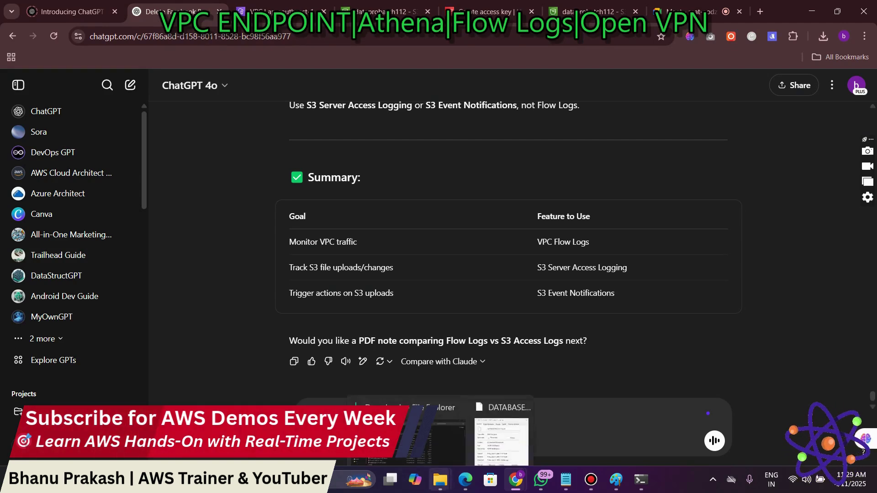
left_click(411, 439)
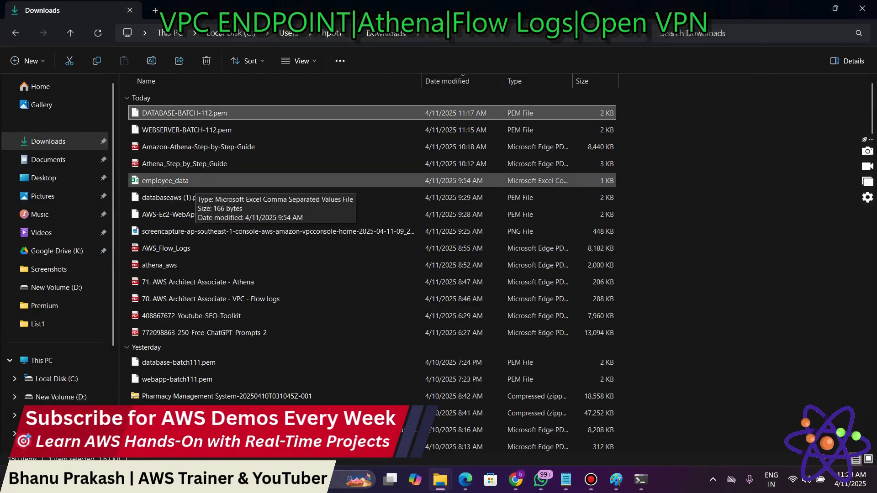
left_click(187, 182)
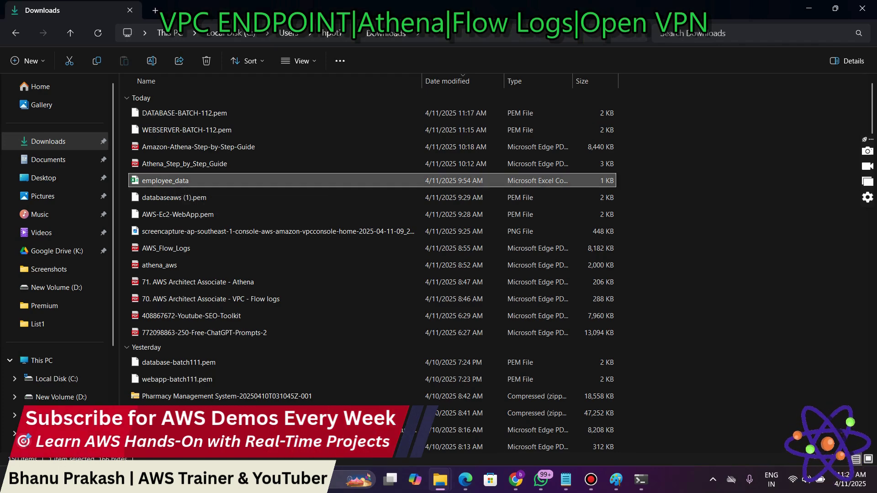
right_click(165, 182)
key("Escape")
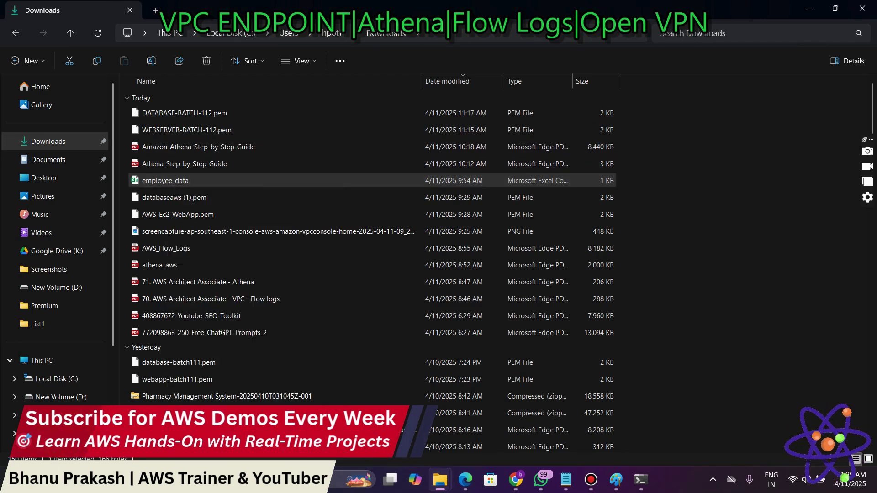
left_click(808, 9)
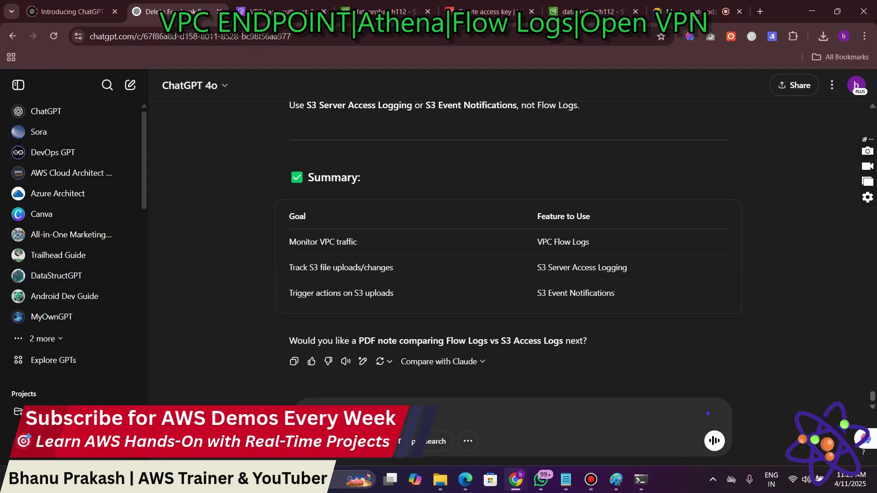
Step: Ask ChatGPT "to upload the object using cli to s3 using linux machine command"
type("give")
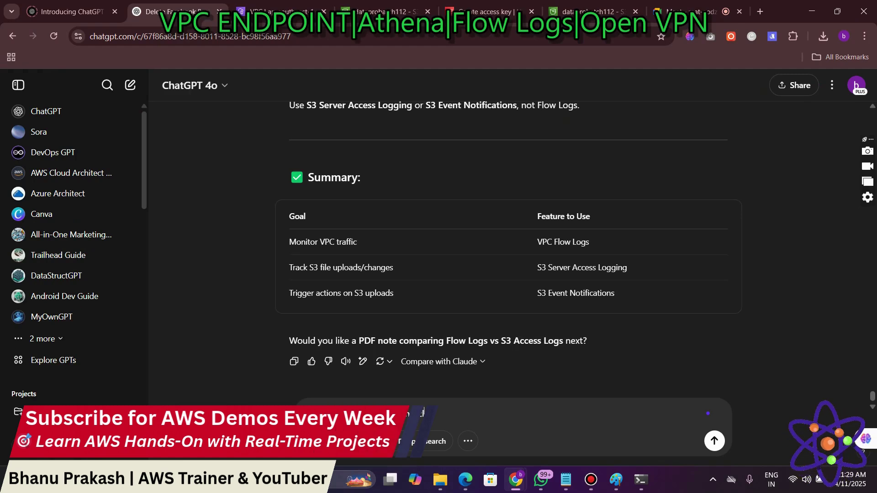
type("to s3")
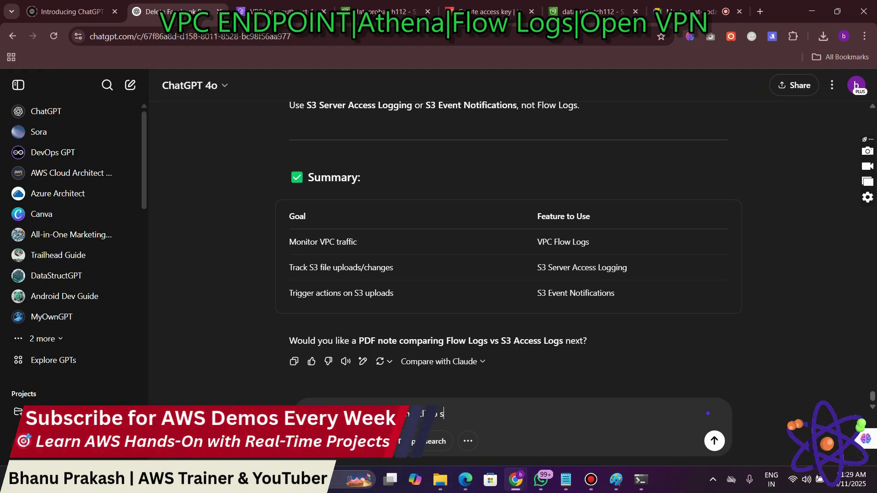
type(" us")
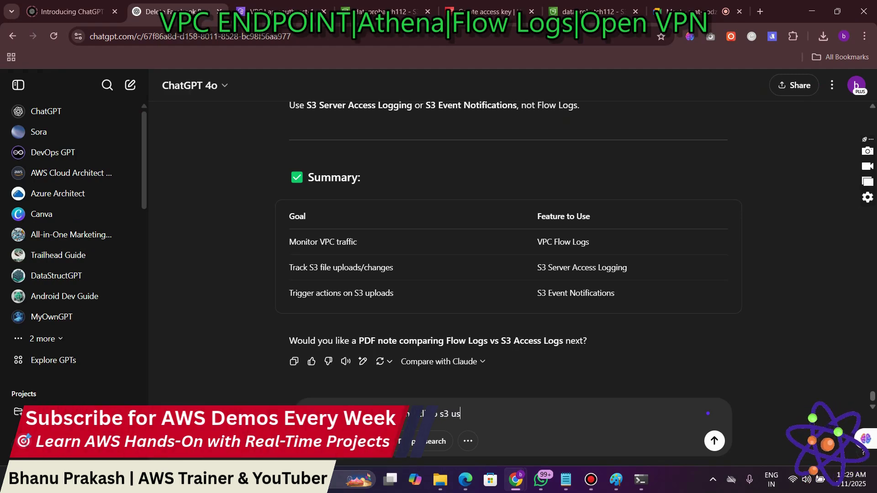
type("ing linux mac")
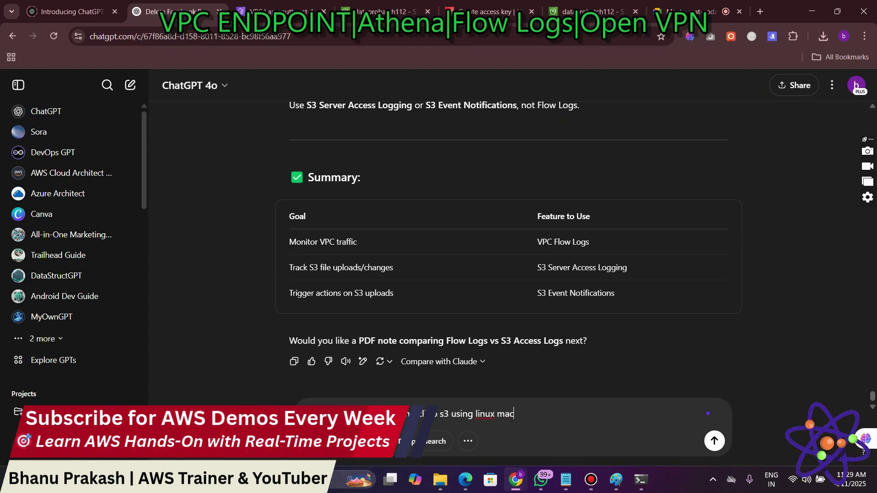
type("hine commands")
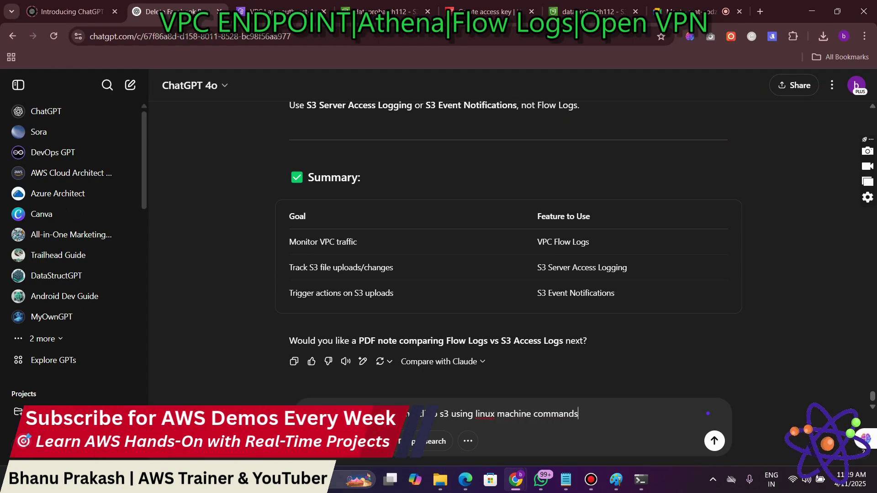
key("Return")
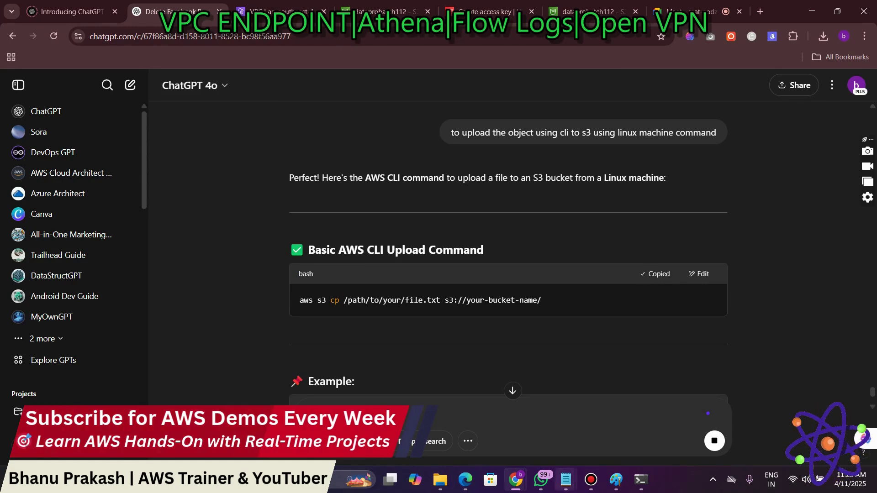
Step: Switch to Notepad and paste the upload template "aws s3 cp /path/to/your/file.txt s3://your-bucket-name/" into the blank note
left_click(566, 479)
left_click(502, 423)
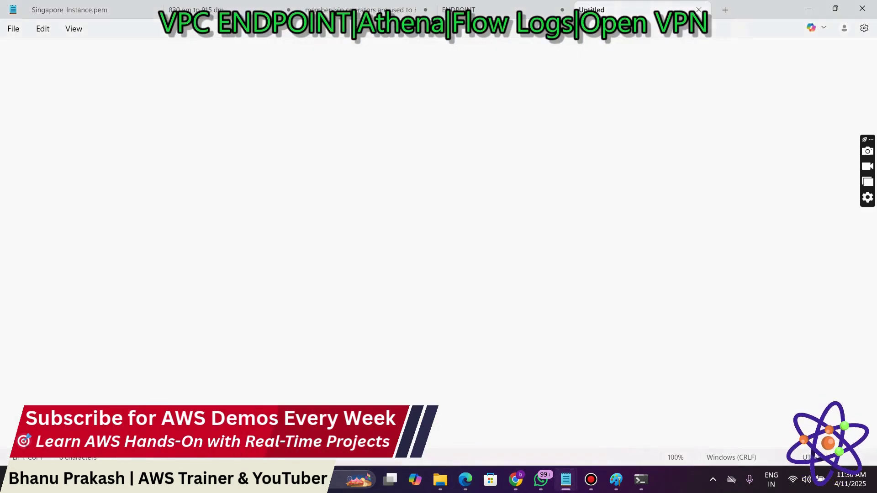
type("aws s3 cp /path/to/your/file.txt s3://your-bucket-name/")
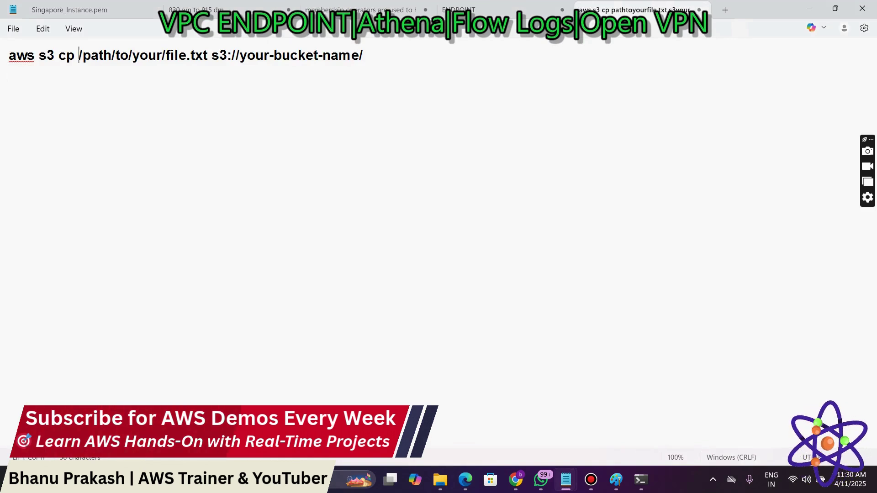
left_click_drag(78, 55, 202, 55)
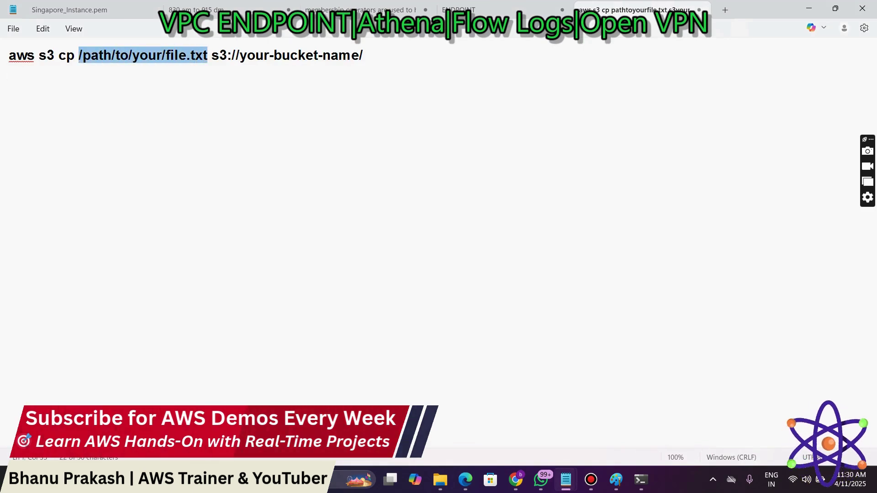
left_click(9, 71)
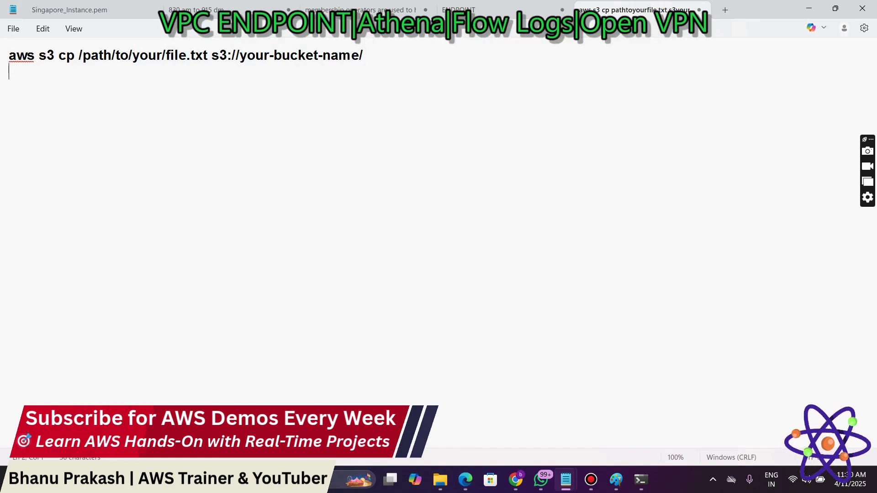
Step: Switch to File Explorer, open the properties of employee_data in Downloads, and copy its folder location
left_click(440, 479)
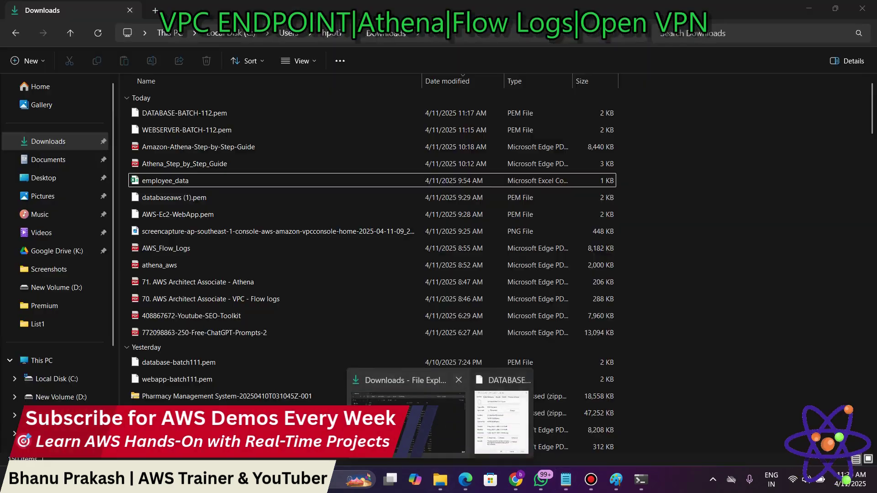
left_click(409, 430)
left_click(471, 33)
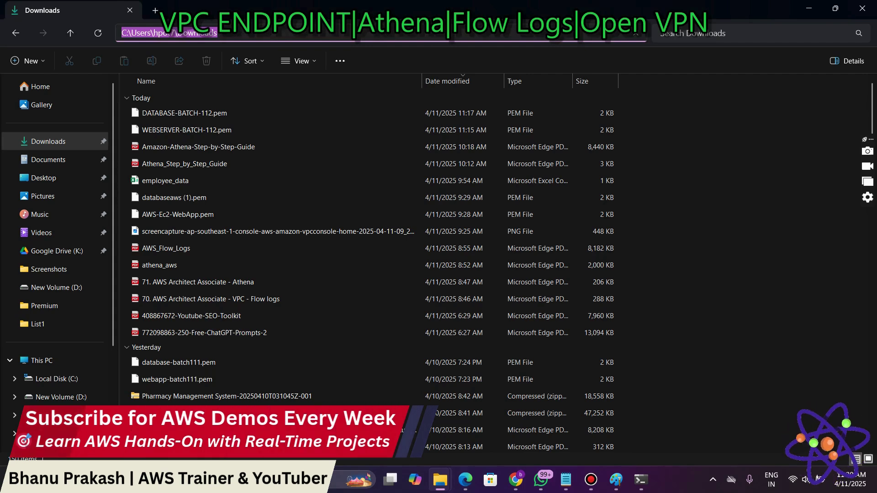
right_click(182, 181)
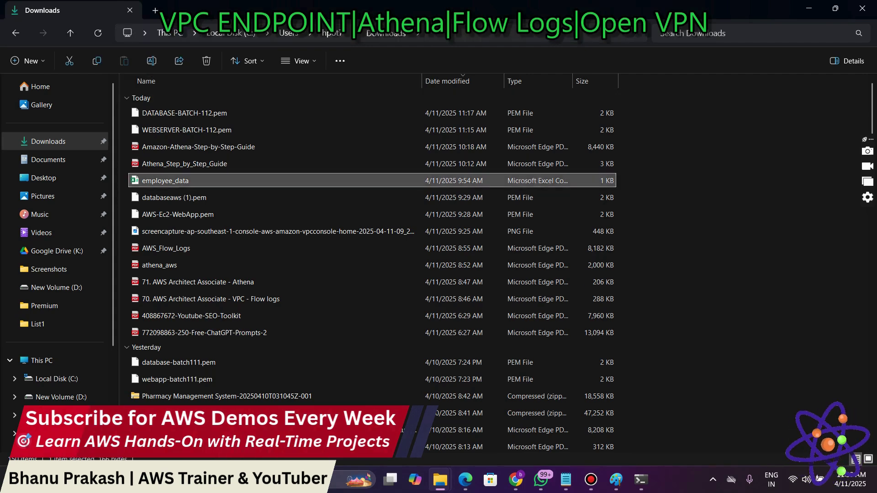
left_click(228, 398)
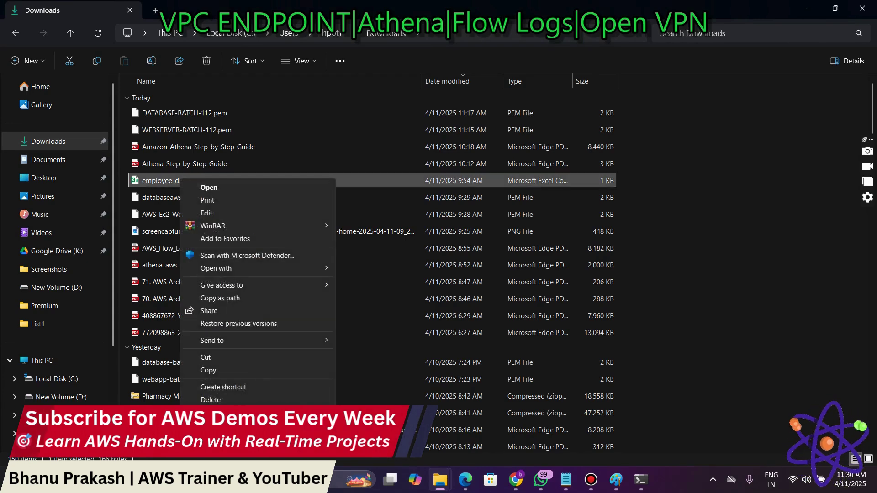
left_click(214, 396)
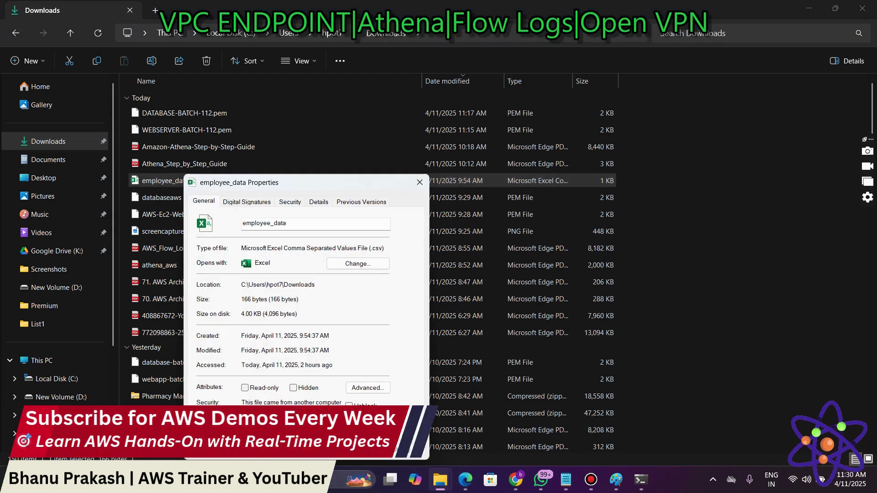
left_click(318, 201)
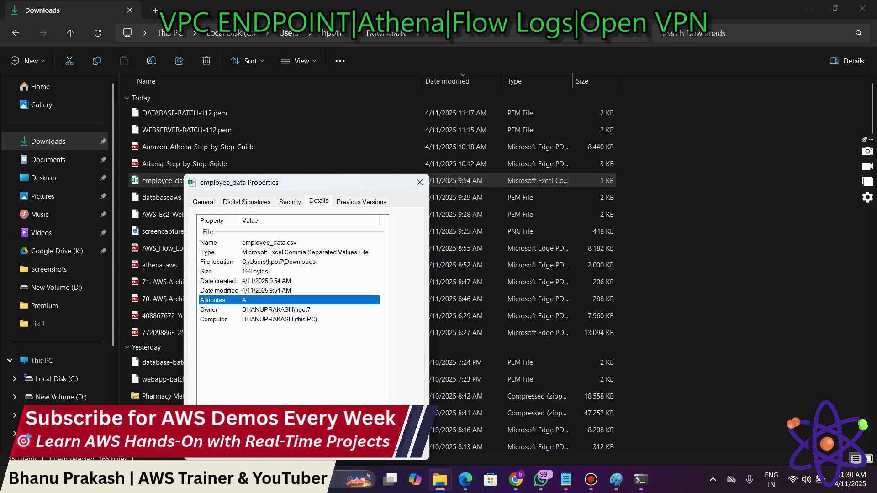
left_click(246, 202)
left_click(204, 202)
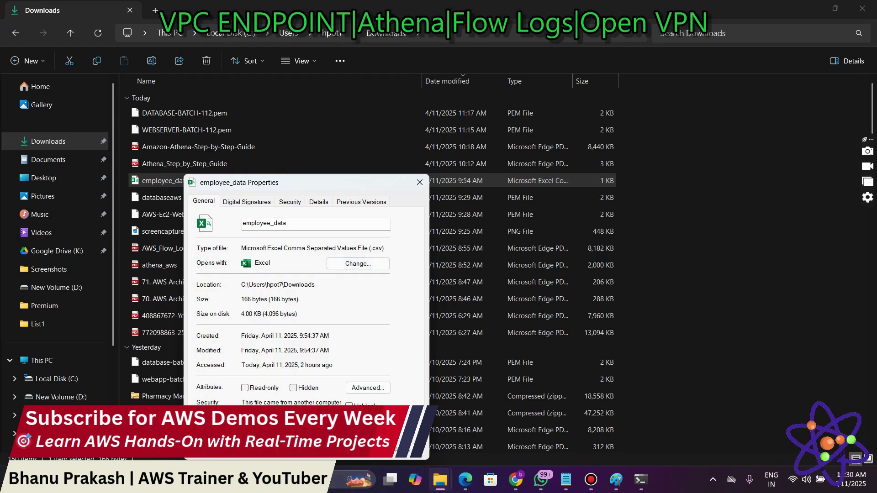
left_click_drag(241, 285, 316, 285)
key("ctrl+c")
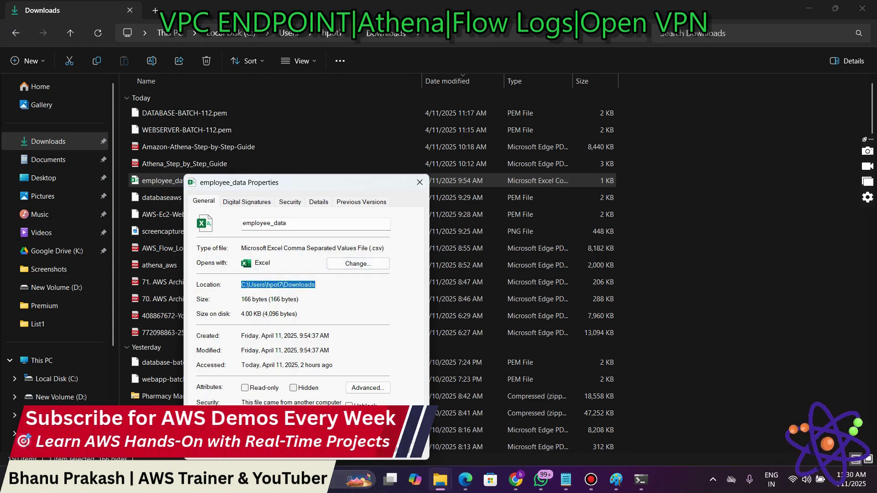
Step: In the Notepad upload command, replace the placeholder file path with C:\Users\hpot7\Downloads\
left_click(566, 480)
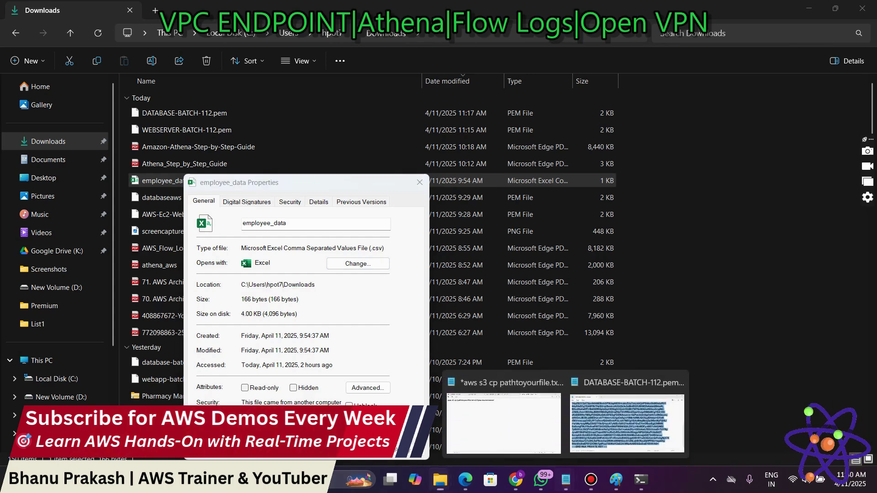
left_click(504, 424)
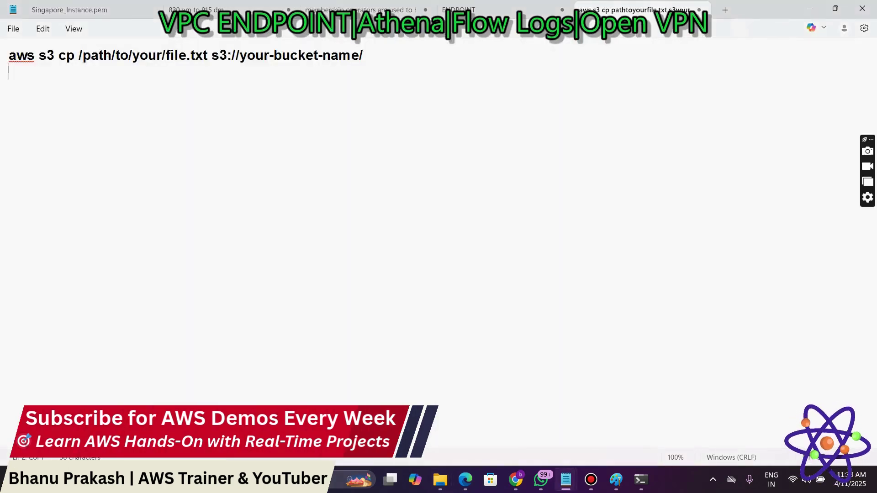
left_click_drag(207, 56, 83, 56)
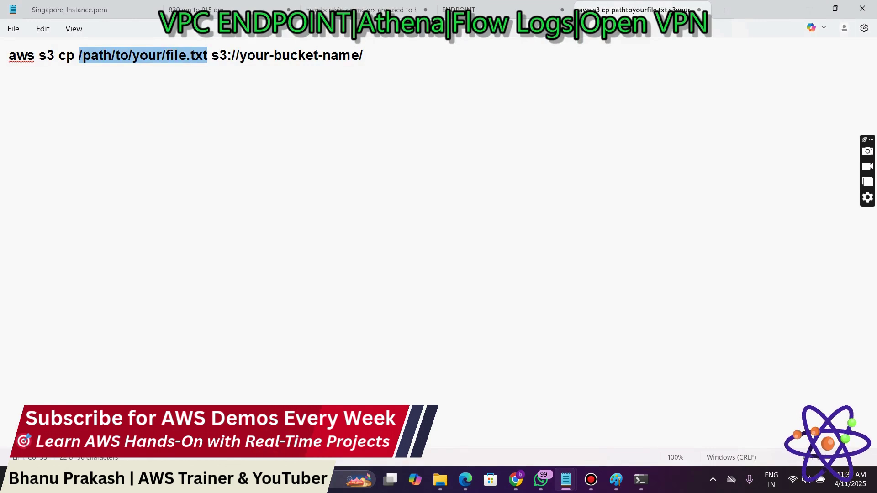
key("ctrl+v")
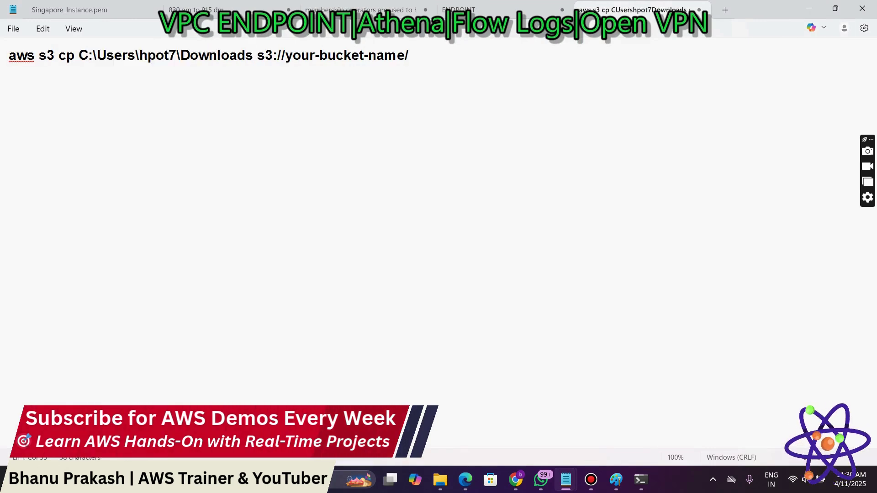
type("\\")
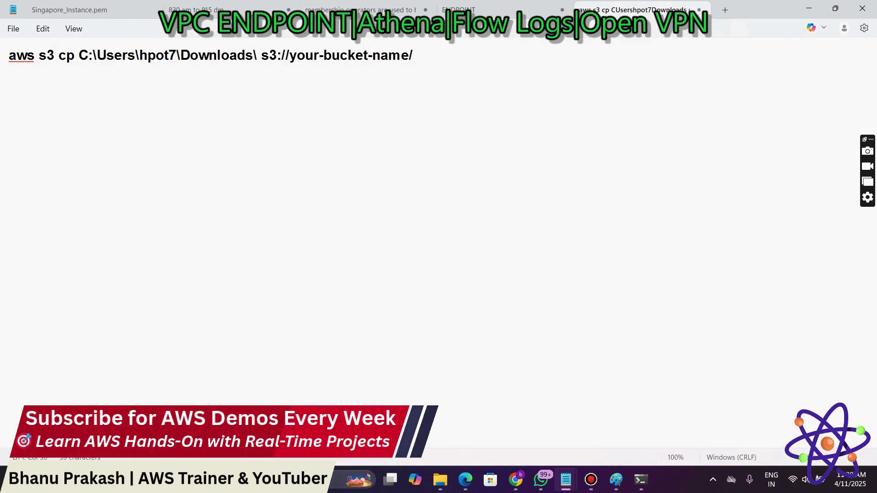
Step: Copy the file name employee_data from its properties in File Explorer and append it to the Downloads path in the Notepad command
left_click(440, 479)
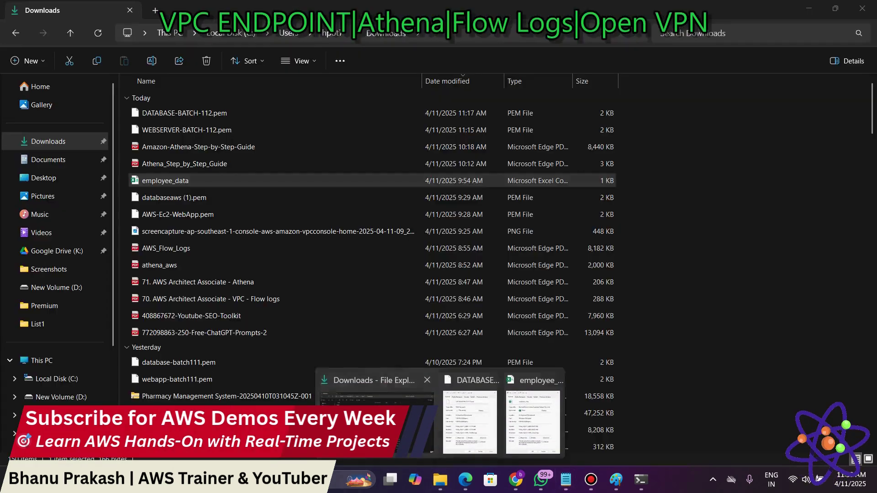
left_click(376, 413)
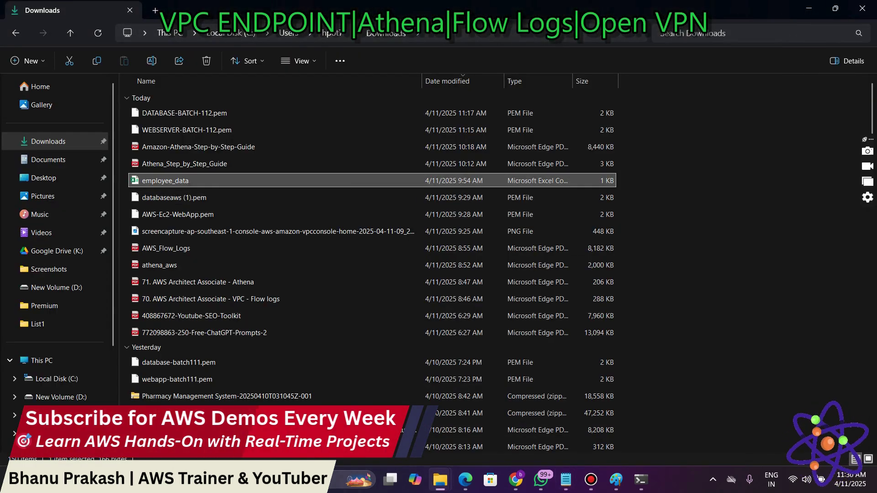
right_click(190, 181)
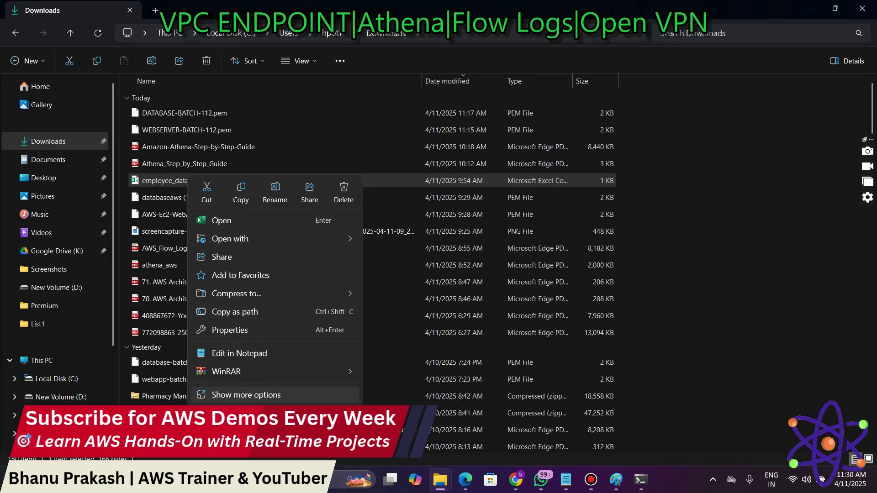
left_click(246, 394)
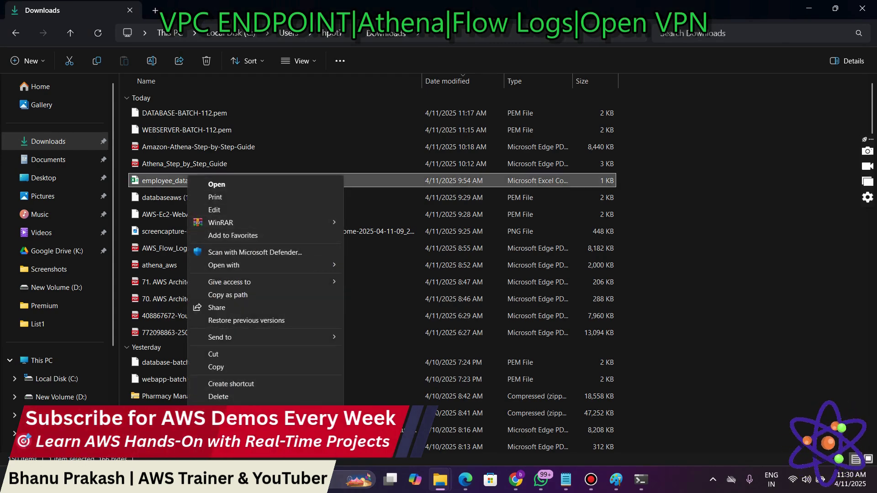
left_click(224, 426)
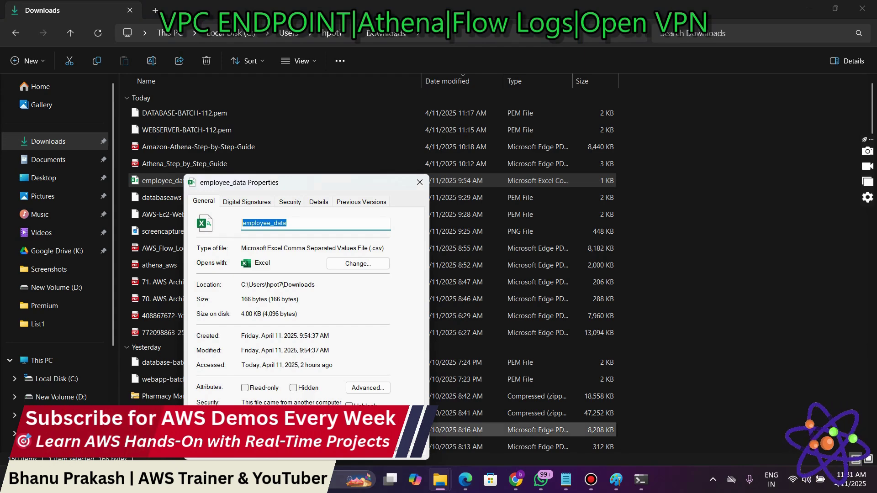
mouse_move(566, 479)
left_click(504, 422)
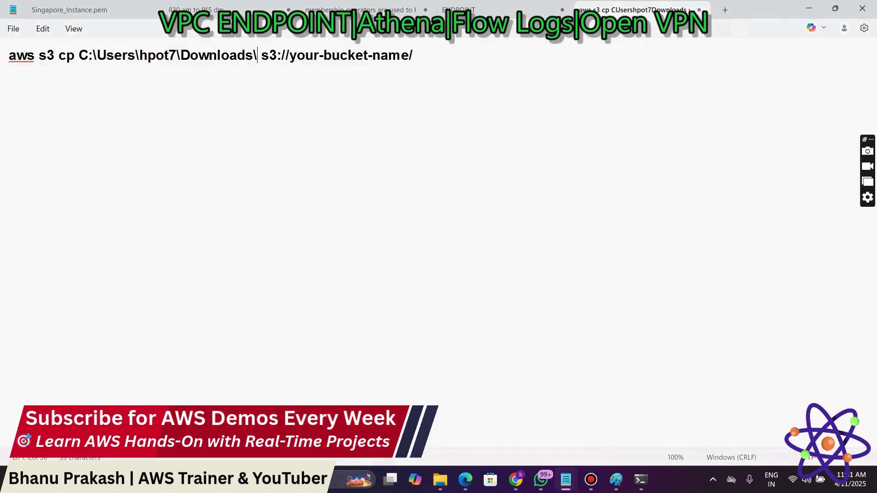
type("employee_data")
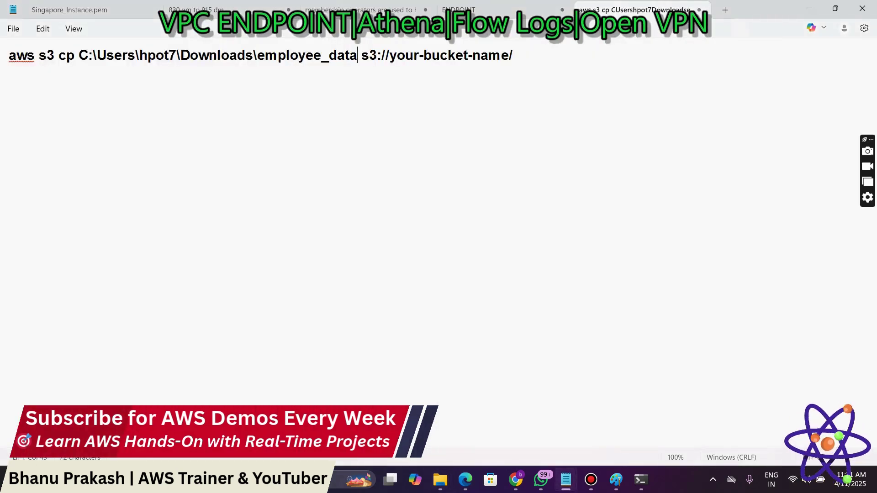
type(".cs")
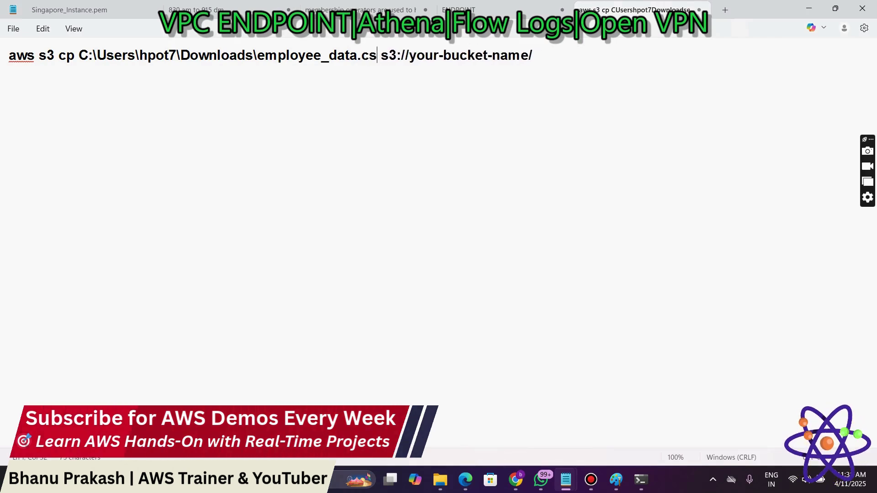
key("BackSpace")
key("BackSpace")
key("BackSpace")
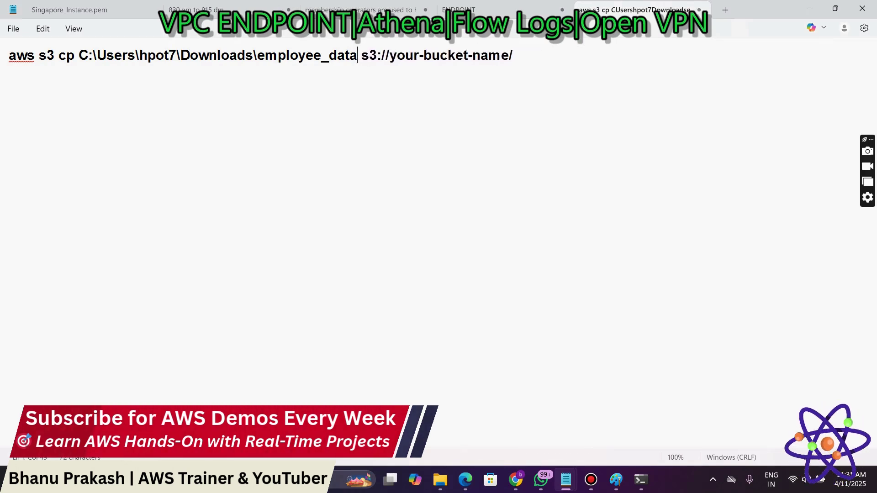
Step: Switch to the S3 console in Chrome and copy the bucket name dataprobatch112
key("Right")
key("Right")
key("Right")
key("Right")
key("Right")
key("Right")
key("Right")
key("Right")
key("Right")
key("Right")
key("Right")
key("Right")
key("Right")
key("Right")
key("Right")
key("Right")
key("Right")
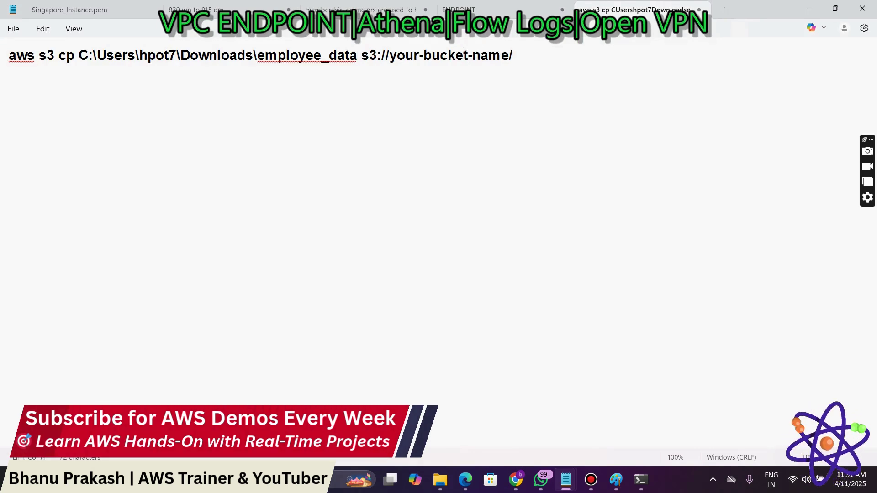
left_click(515, 479)
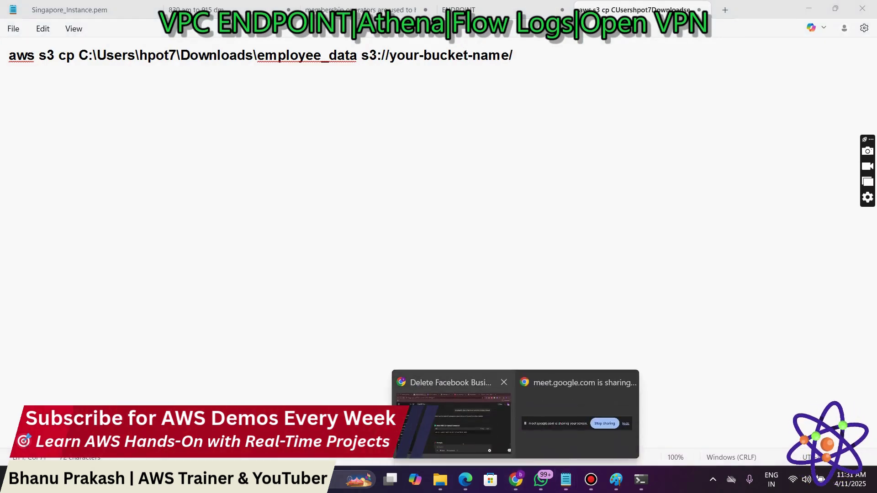
left_click(461, 427)
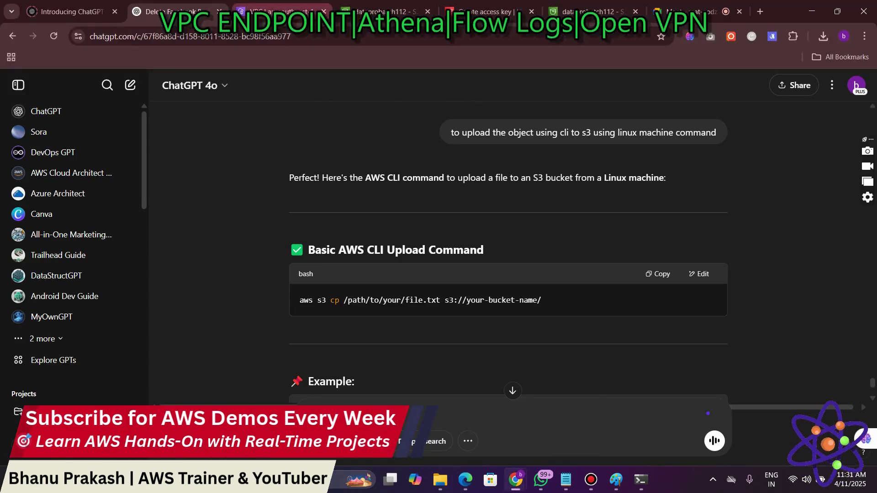
left_click(384, 11)
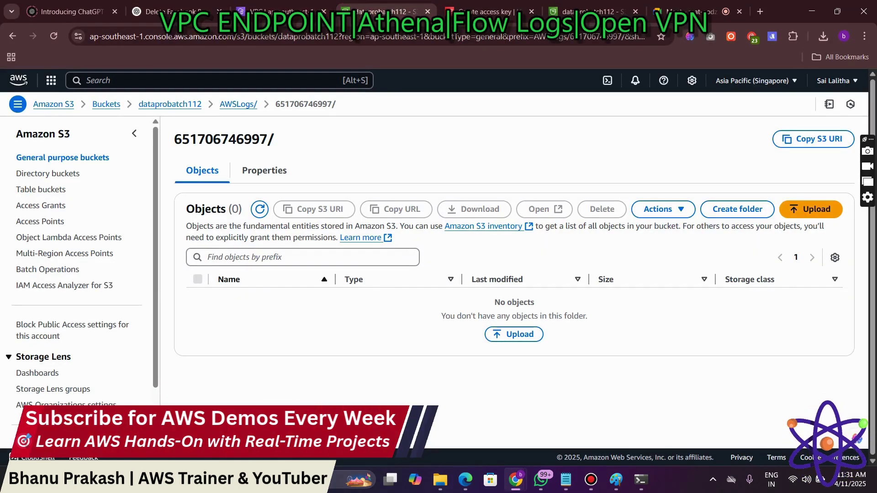
left_click_drag(139, 104, 202, 104)
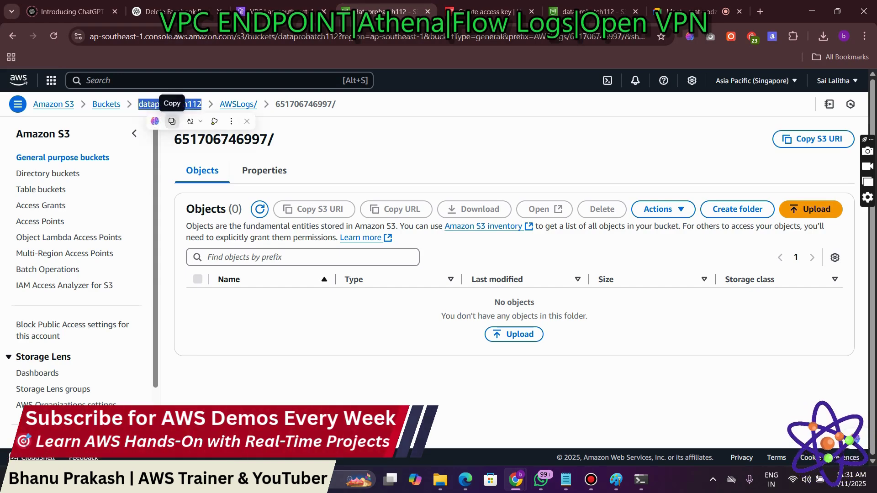
left_click(172, 121)
Step: Switch to Notepad and replace the placeholder your-bucket-name in the upload command with dataprobatch112
left_click(566, 480)
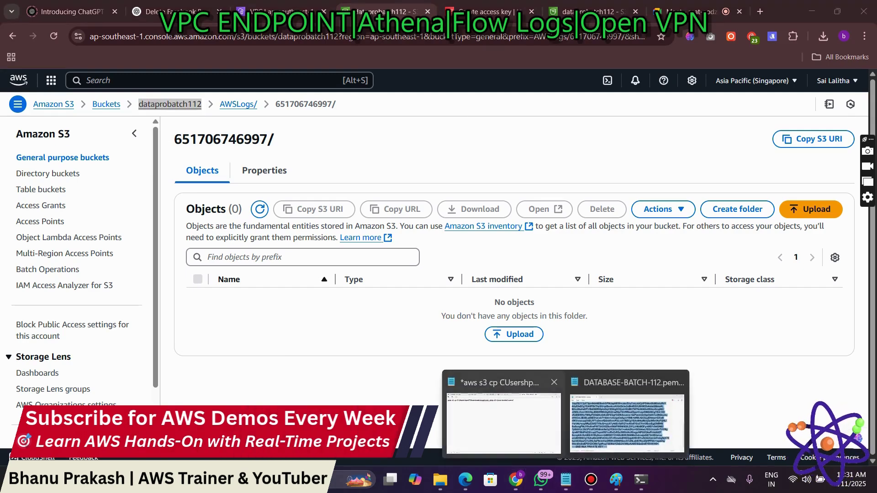
left_click(503, 425)
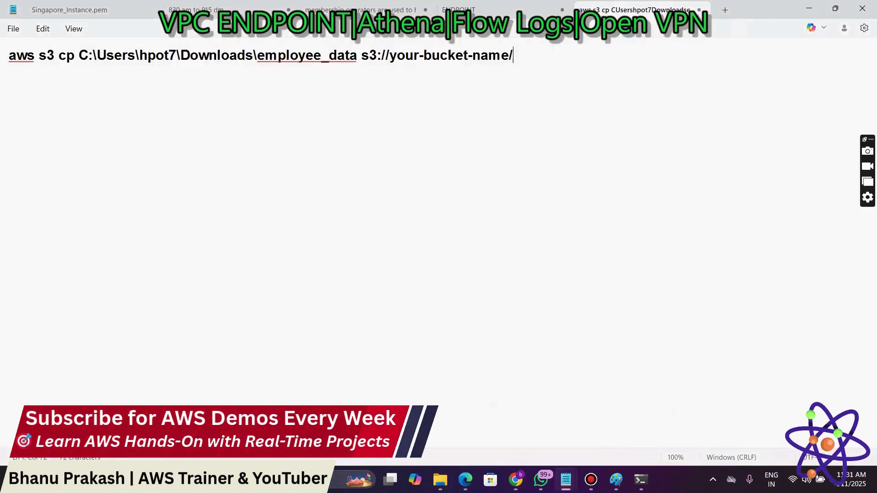
key("shift+Left")
key("shift+Left")
key("shift+Left")
key("shift+Left")
key("shift+Left")
key("shift+Left")
key("shift+Left")
key("shift+Left")
key("shift+Left")
key("shift+Left")
key("shift+Left")
key("shift+Left")
key("shift+Left")
key("shift+Left")
key("shift+Left")
key("shift+Left")
key("shift+Left")
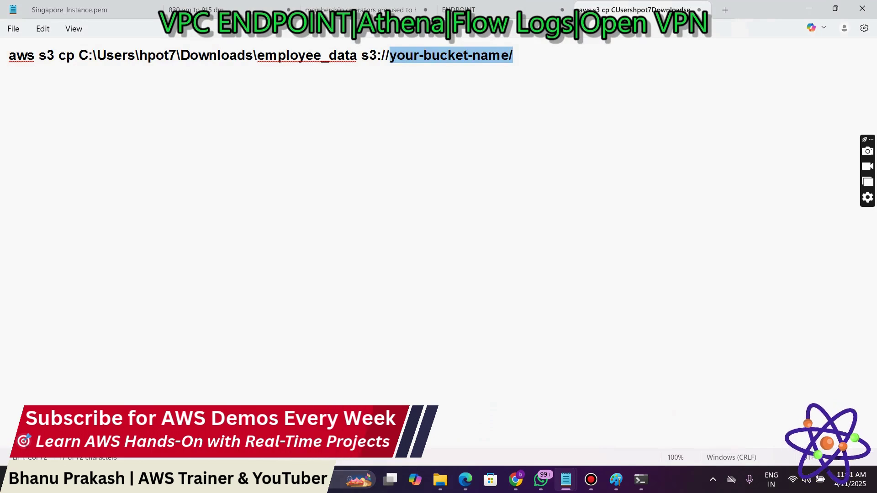
key("ctrl+v")
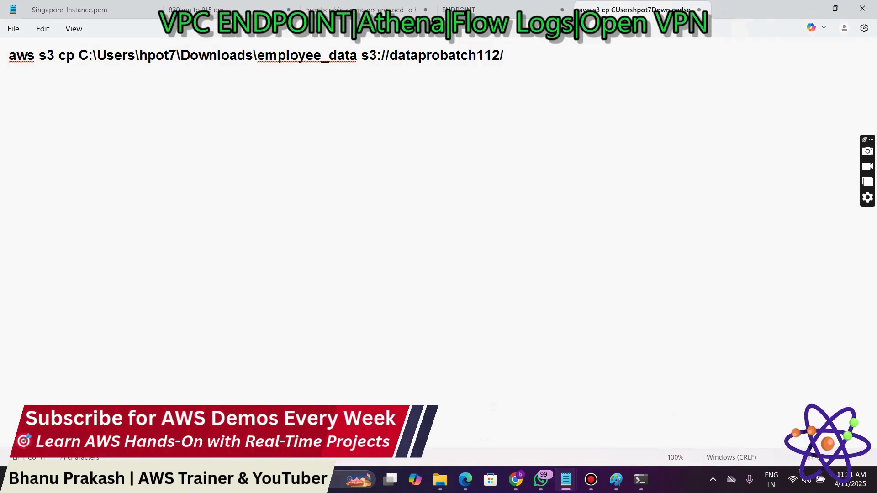
Step: Copy the complete upload command from Notepad and try to run it in the terminal's ec2-user session
key("ctrl+shift+Left")
key("ctrl+shift+Left")
key("ctrl+shift+Left")
key("ctrl+shift+Left")
key("ctrl+shift+Left")
key("ctrl+shift+Left")
key("ctrl+shift+Left")
key("ctrl+shift+Left")
key("ctrl+shift+Left")
key("ctrl+shift+Left")
key("ctrl+shift+Left")
key("ctrl+shift+Left")
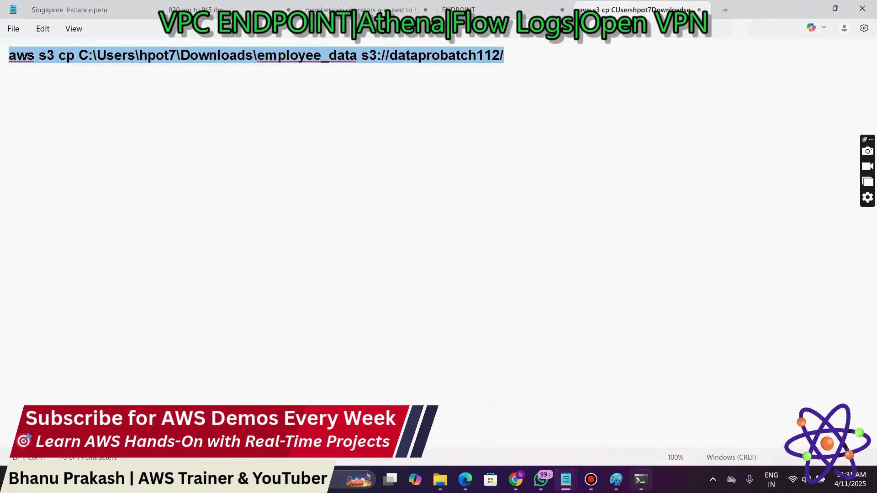
left_click(641, 479)
key("ctrl+v")
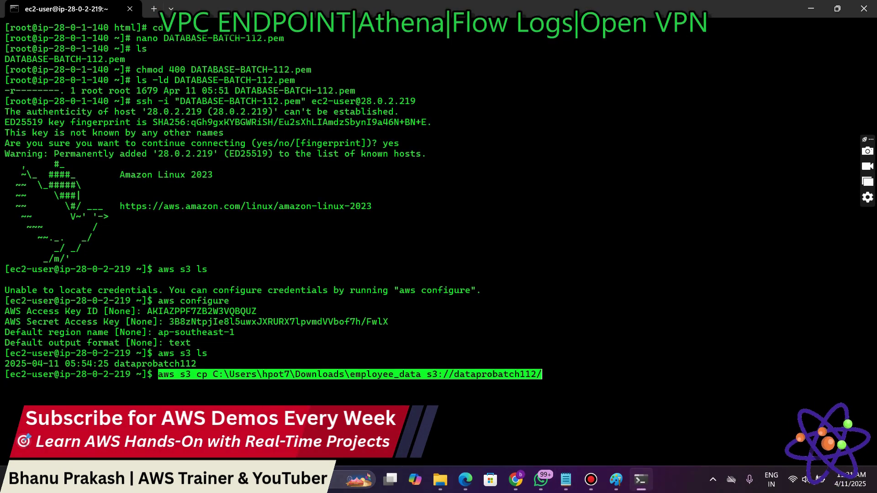
key("Return")
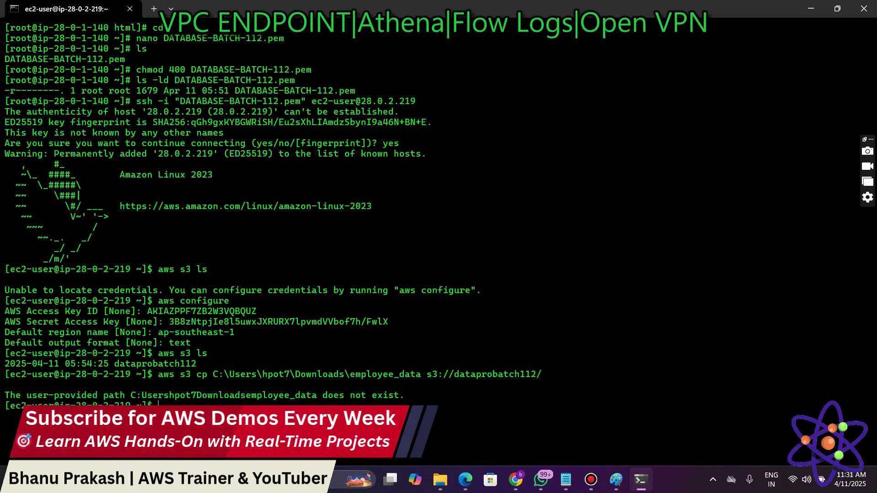
Step: Try to rerun the upload command with the source file name changed to employee_data.csv
key("Up")
key("Left")
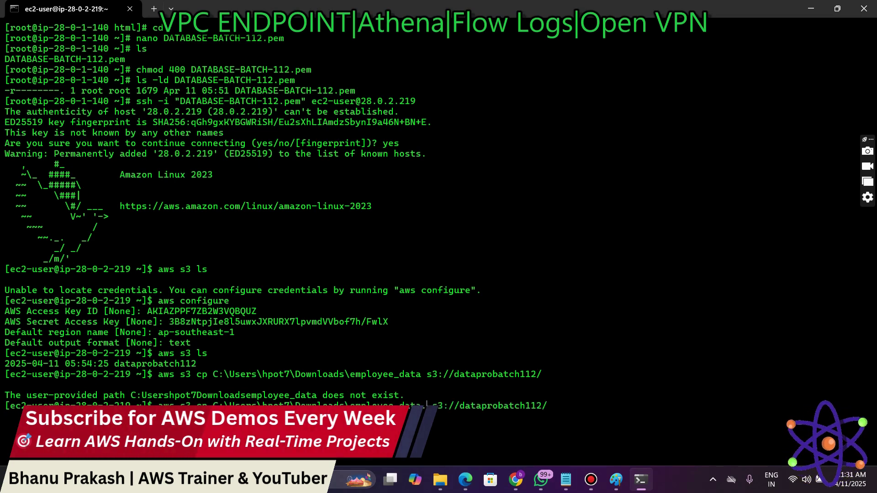
type(".csv")
key("Return")
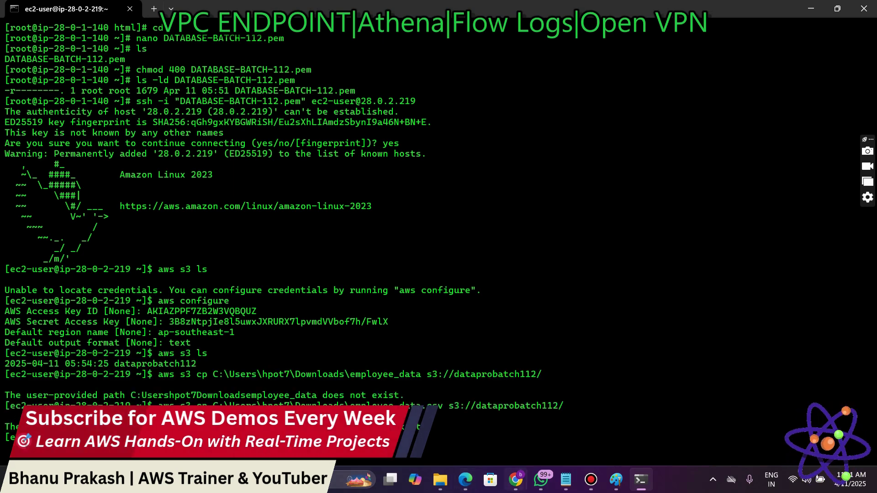
Step: Switch to the ChatGPT conversation in Chrome, paste the terminal output of the upload attempts, and send it
mouse_move(516, 479)
left_click(453, 415)
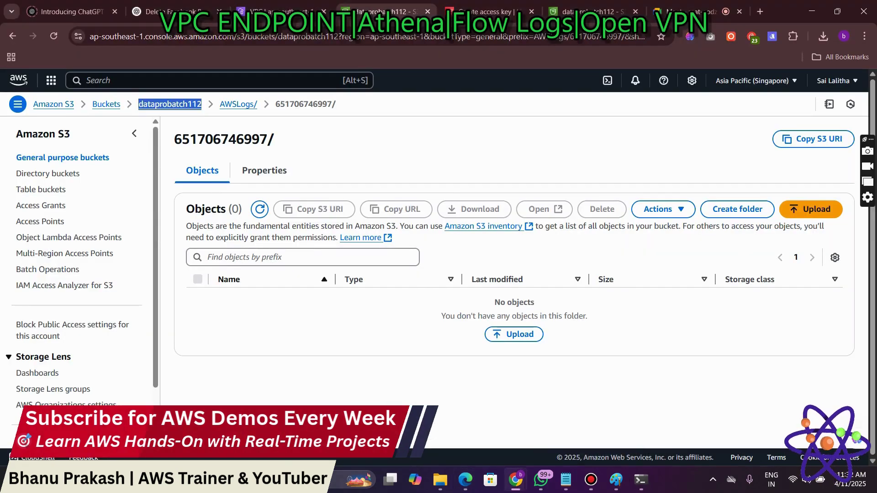
left_click(174, 11)
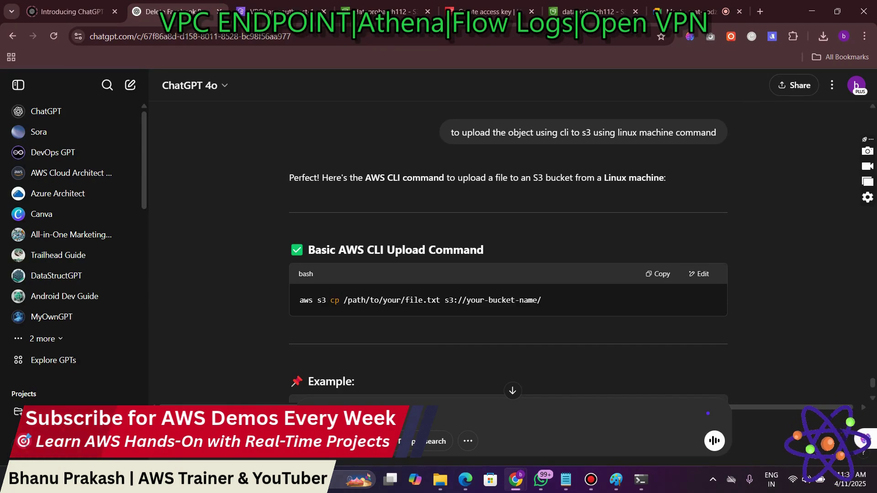
key("ctrl+v")
scroll(508, 205, "down", 5)
scroll(508, 205, "down", 3)
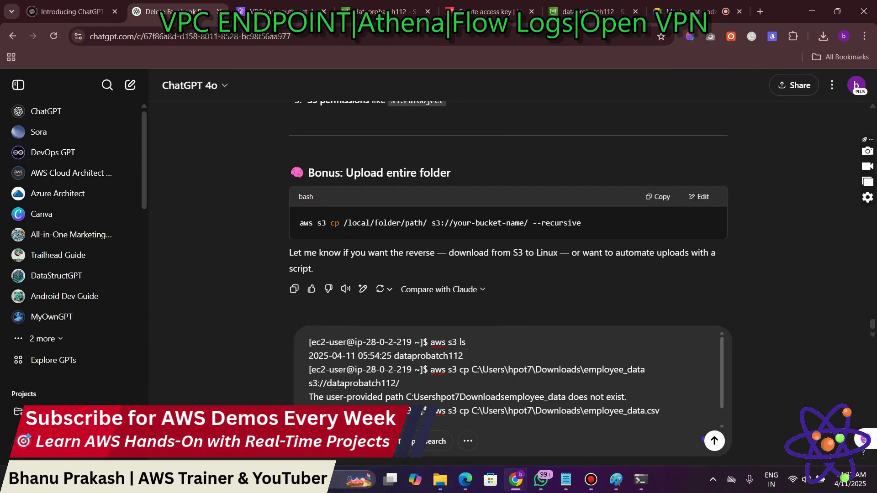
left_click(706, 440)
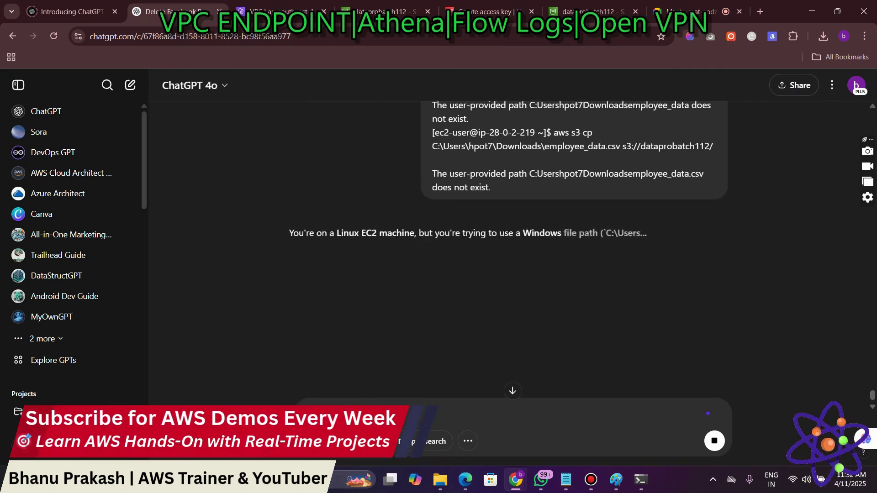
Step: Switch back to the terminal, exit the root shell, and list the S3 buckets as ec2-user
key("alt+Tab")
scroll(284, 256, "down", 1)
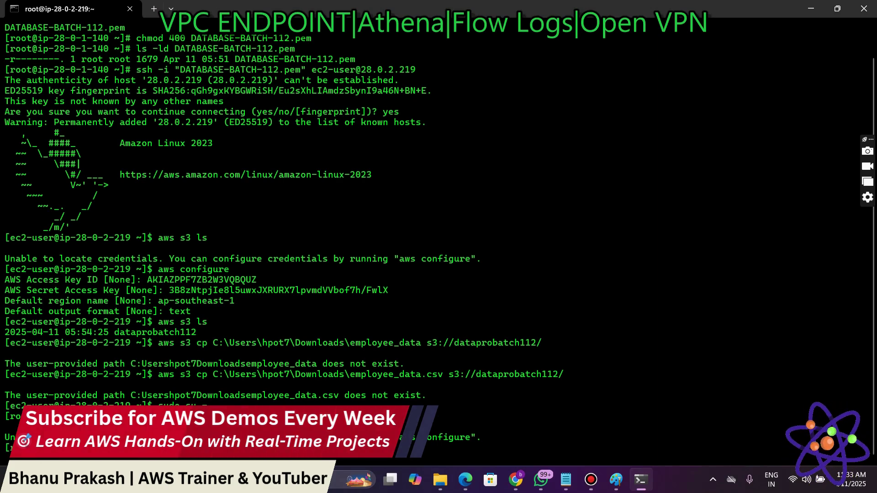
type("exit")
key("Return")
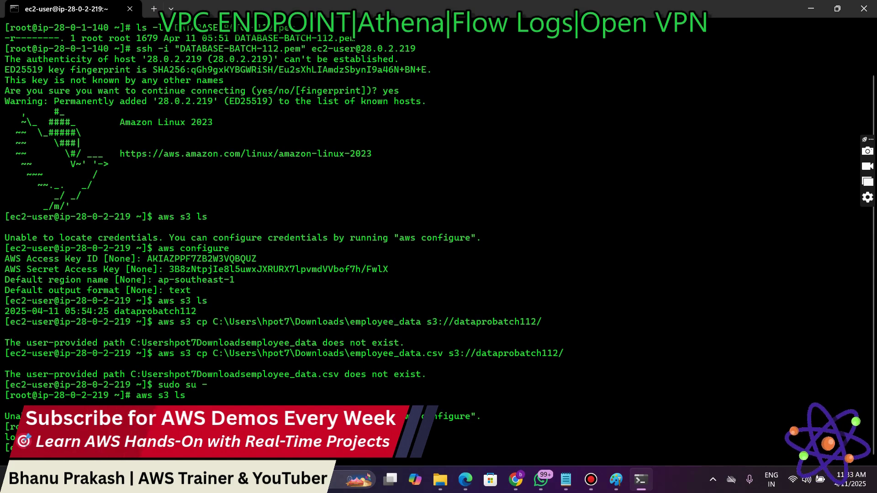
key("Return")
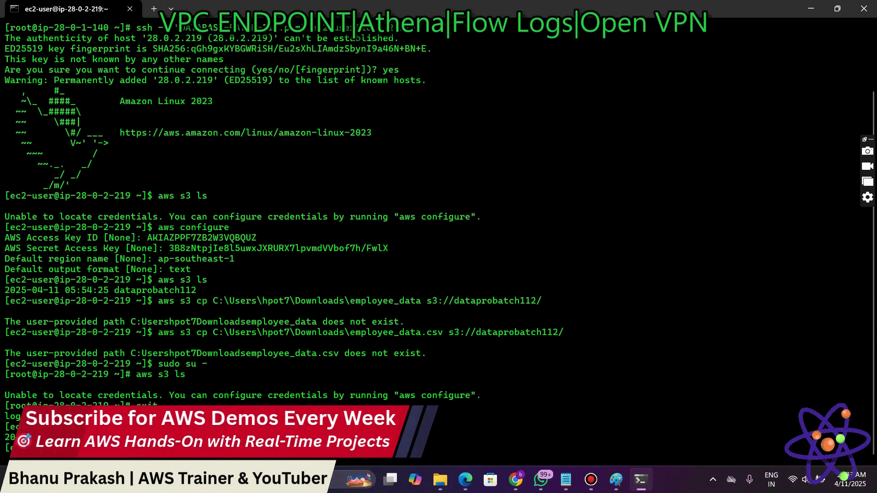
Step: Check the name and type of employee_data in its File Explorer properties, and open a new file with nano in the terminal
mouse_move(440, 480)
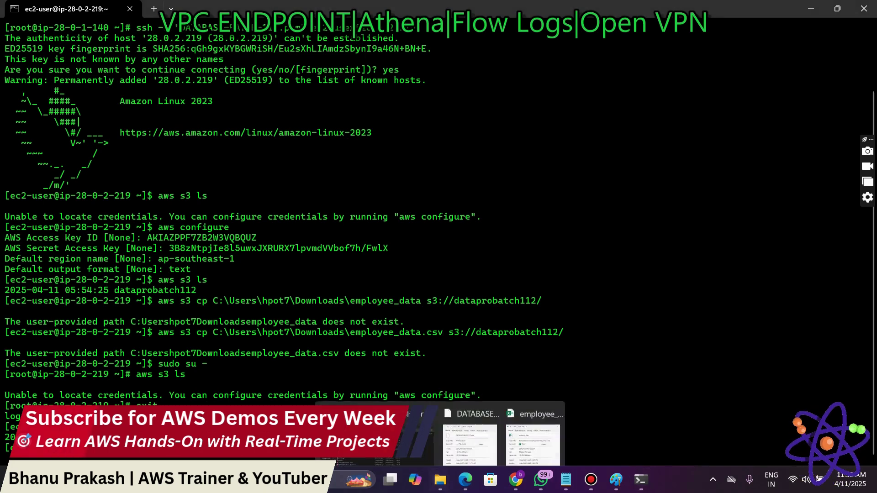
left_click(375, 430)
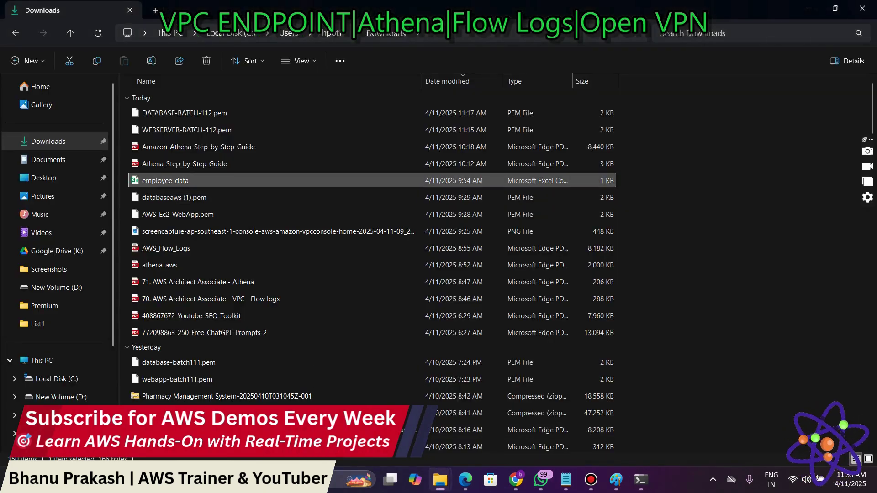
right_click(177, 183)
left_click(255, 402)
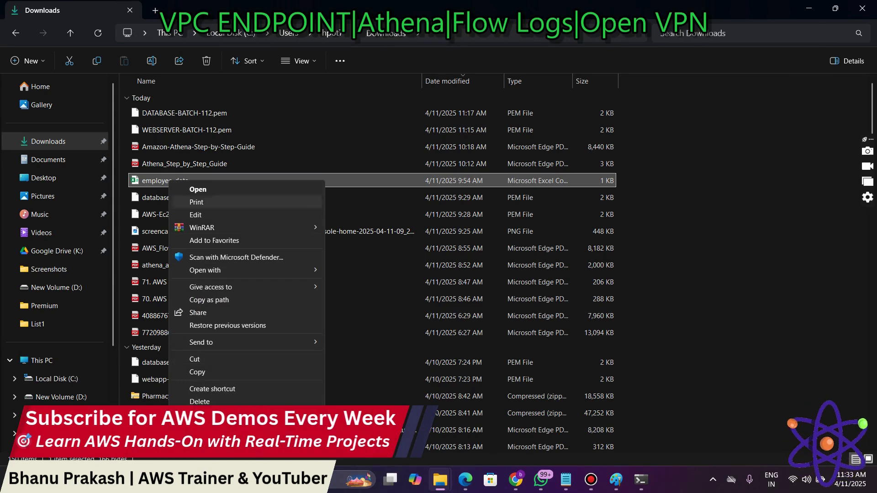
key("r")
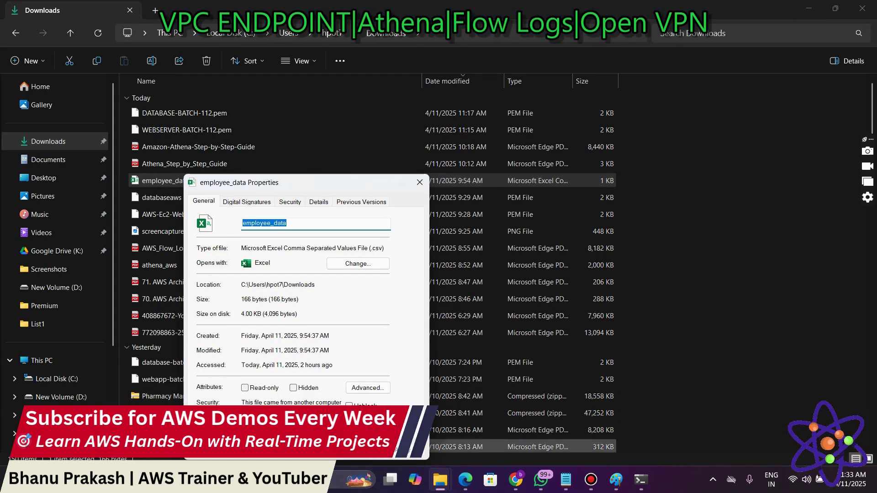
left_click(641, 480)
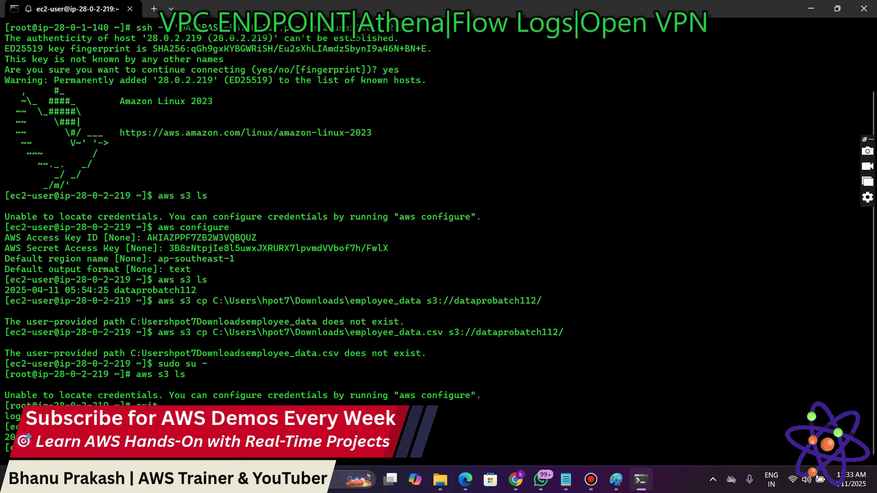
key("Return")
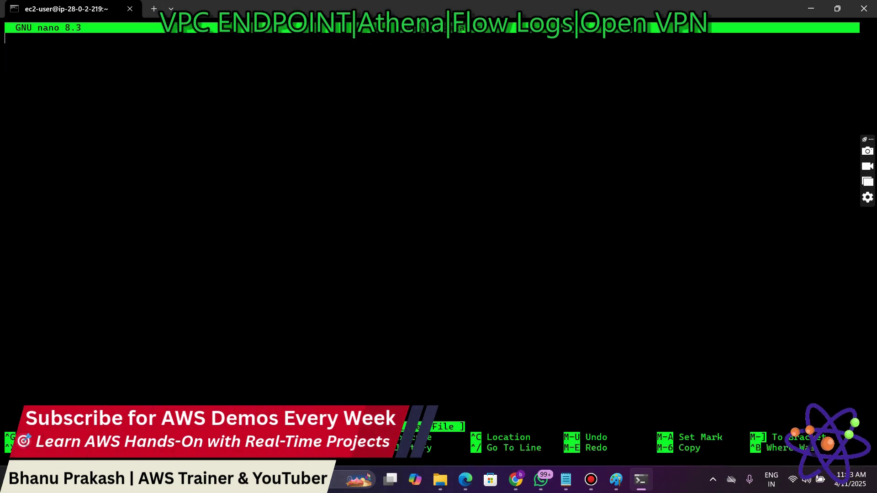
Step: Switch to File Explorer and open employee_data from Downloads in Excel, dismissing the licence notice and reopening the file
mouse_move(440, 480)
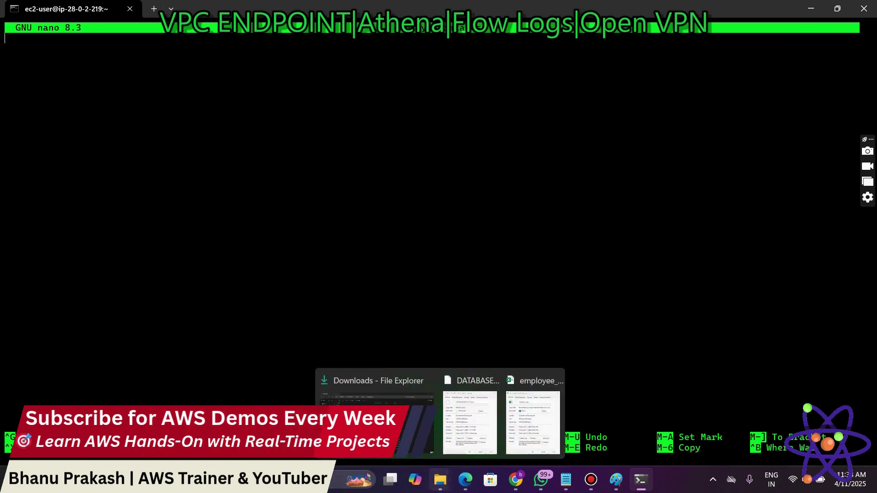
left_click(366, 402)
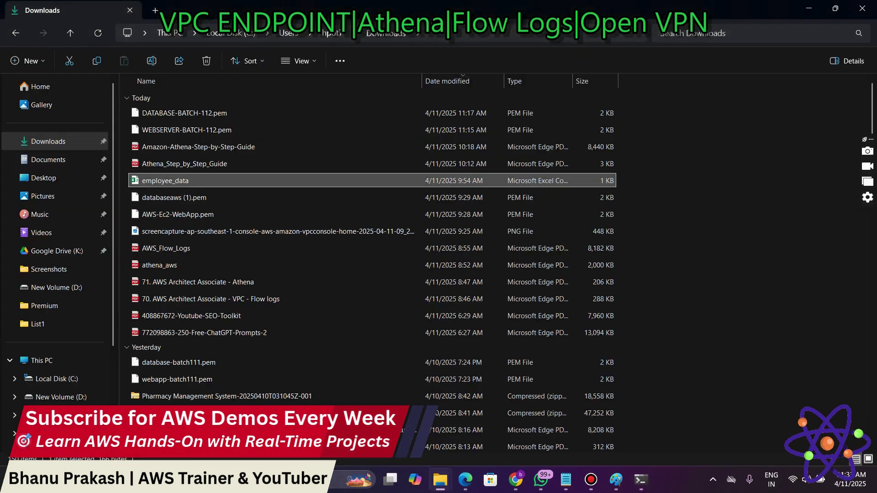
right_click(197, 181)
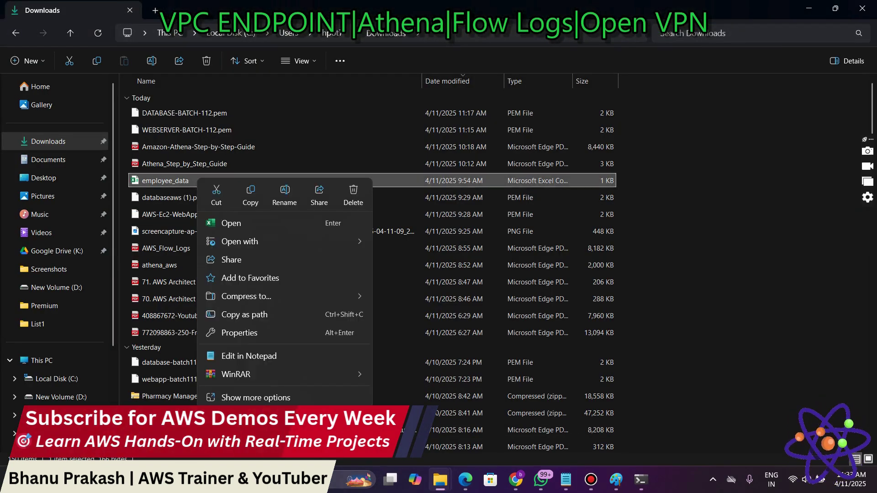
left_click(231, 221)
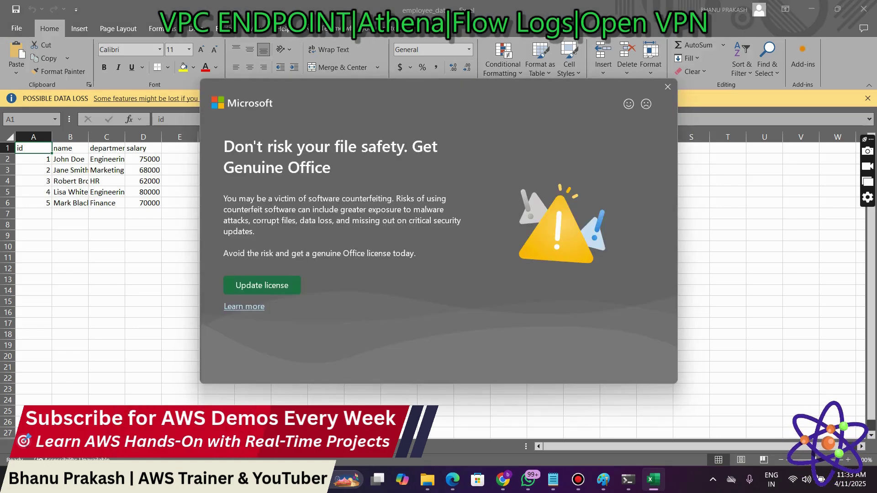
left_click(668, 87)
left_click(863, 9)
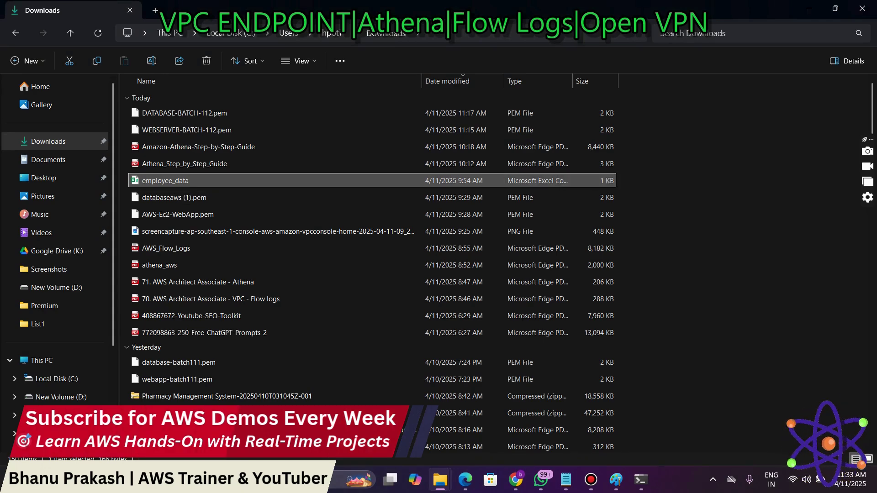
right_click(528, 181)
left_click(562, 224)
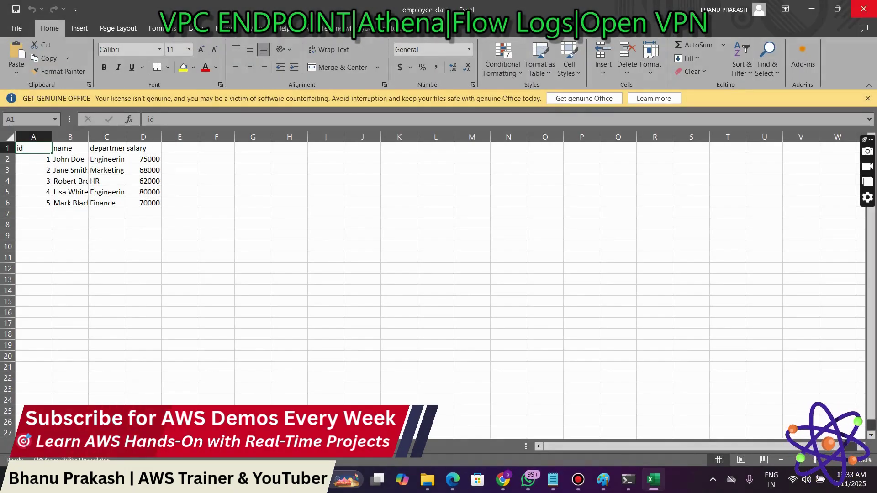
Step: Leave Excel, switch to Chrome, and open the dataprobatch112 bucket page in the S3 console
key("alt+Tab")
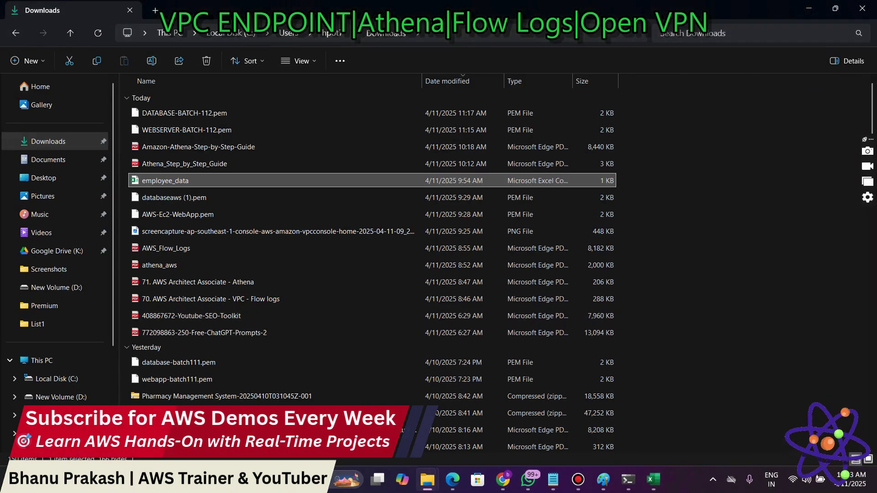
key("Return")
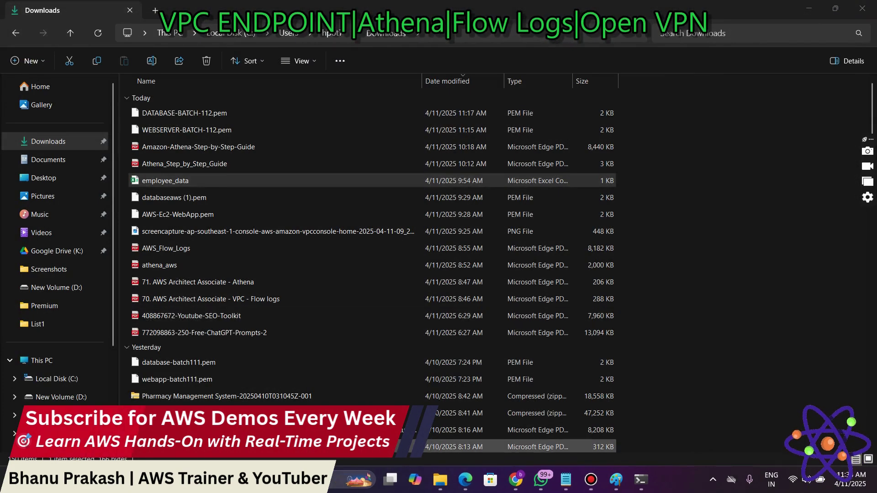
mouse_move(515, 480)
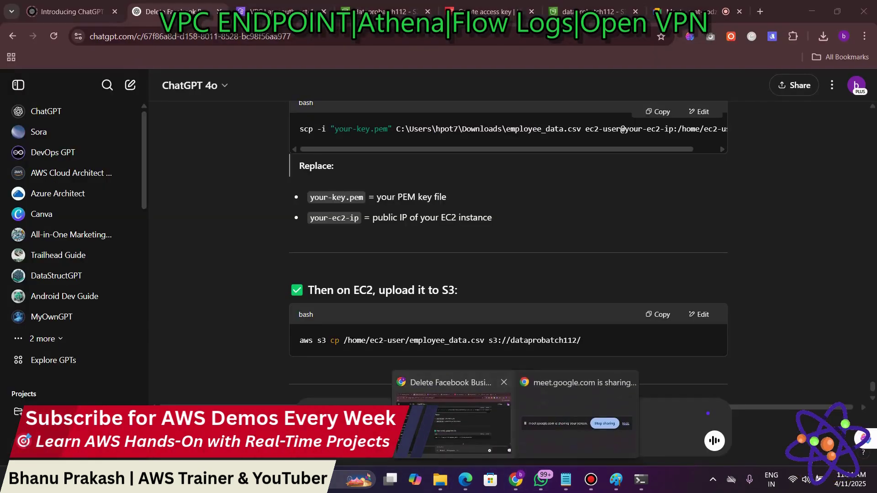
left_click(453, 420)
left_click(280, 11)
left_click_drag(281, 12, 366, 12)
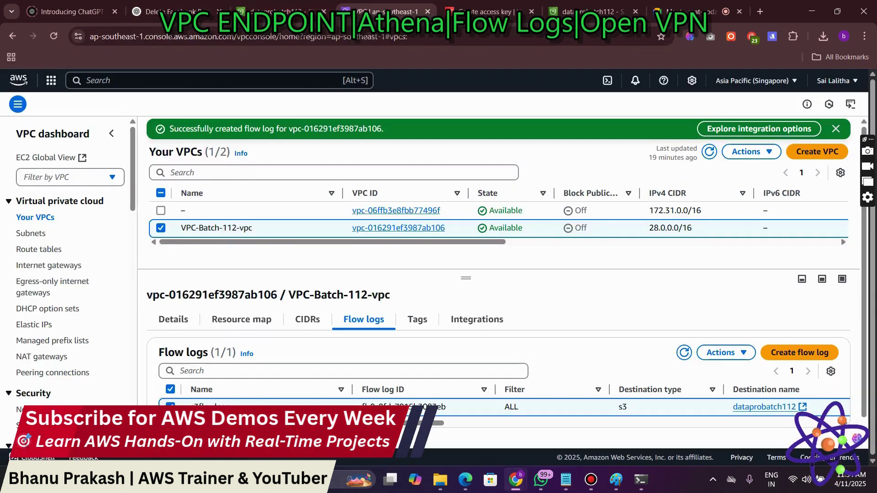
left_click(284, 12)
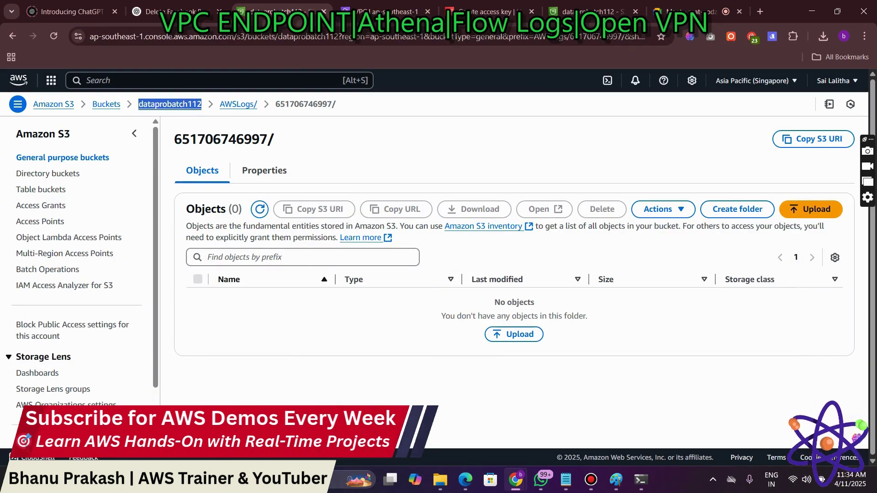
Step: Upload employee_data.csv from Downloads to the root of the dataprobatch112 bucket and close the upload status page
left_click(810, 208)
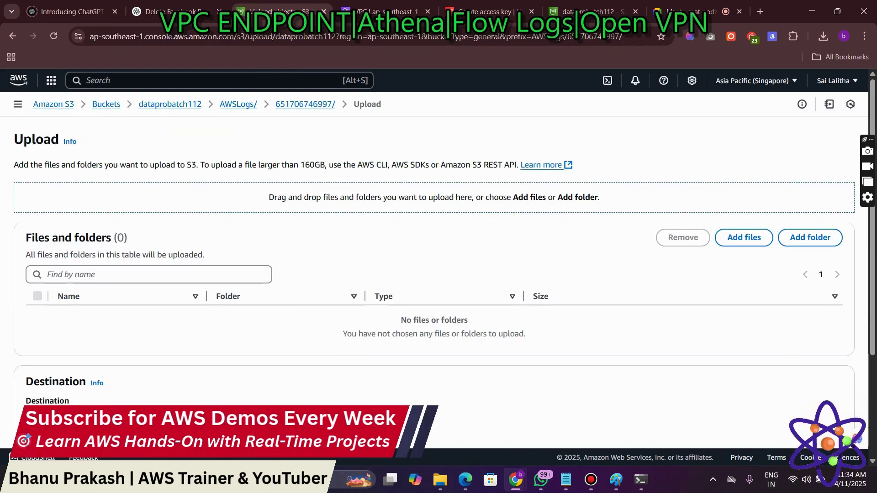
left_click(170, 104)
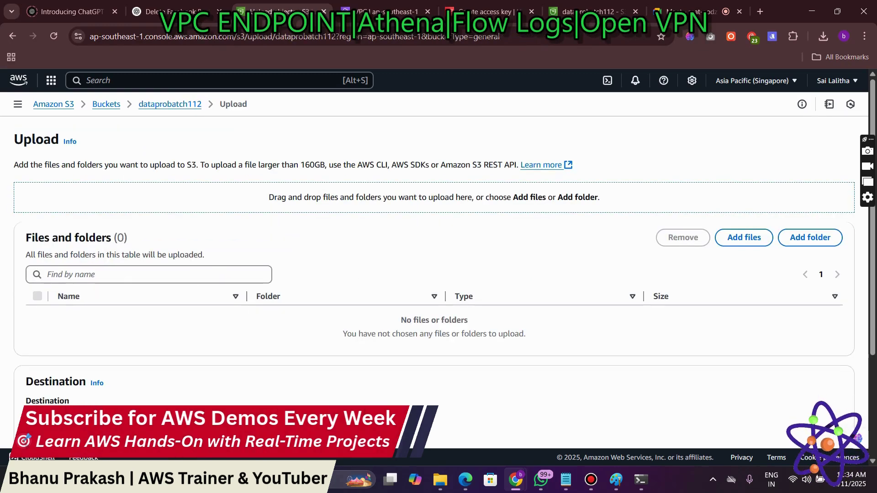
left_click(744, 238)
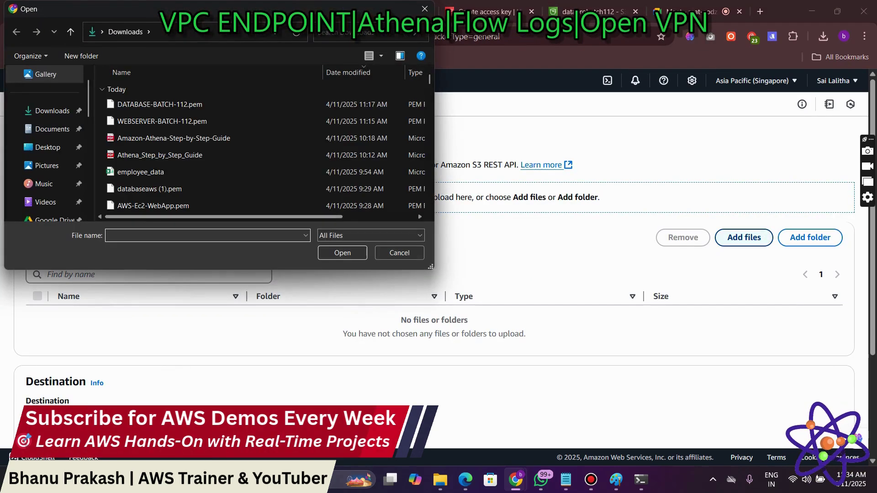
left_click(140, 172)
left_click(343, 253)
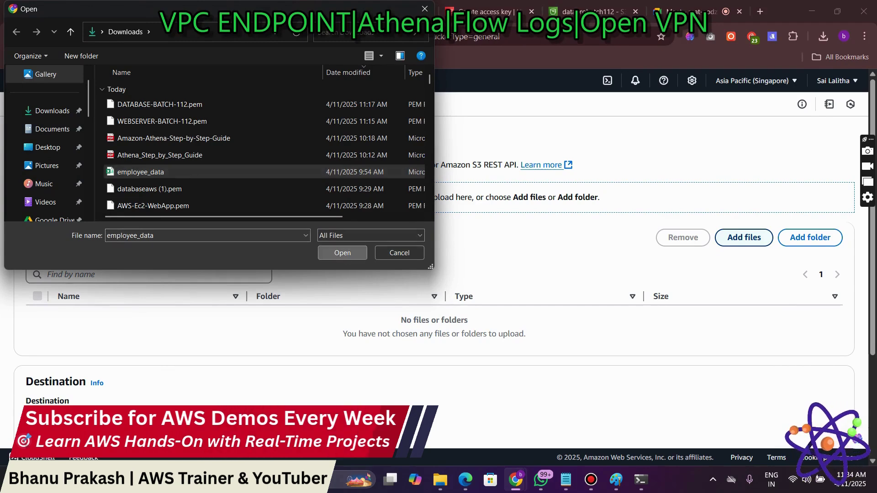
scroll(433, 274, "down", 2)
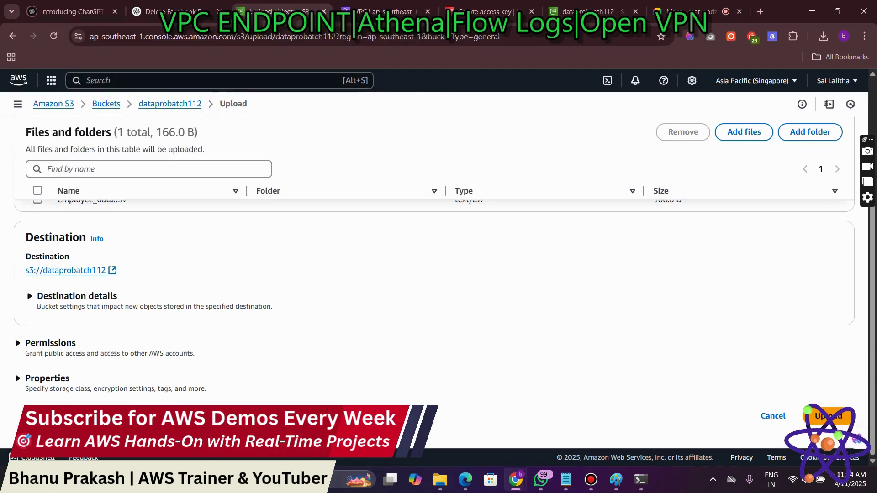
left_click(828, 415)
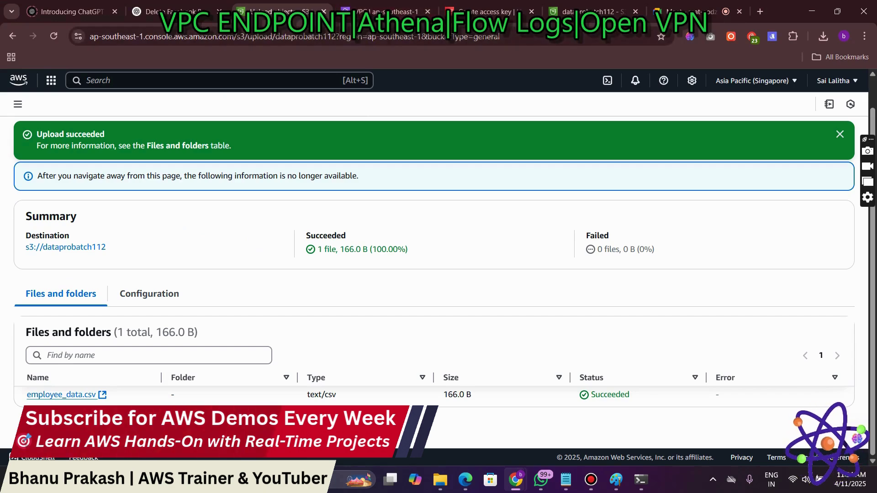
scroll(434, 274, "up", 1)
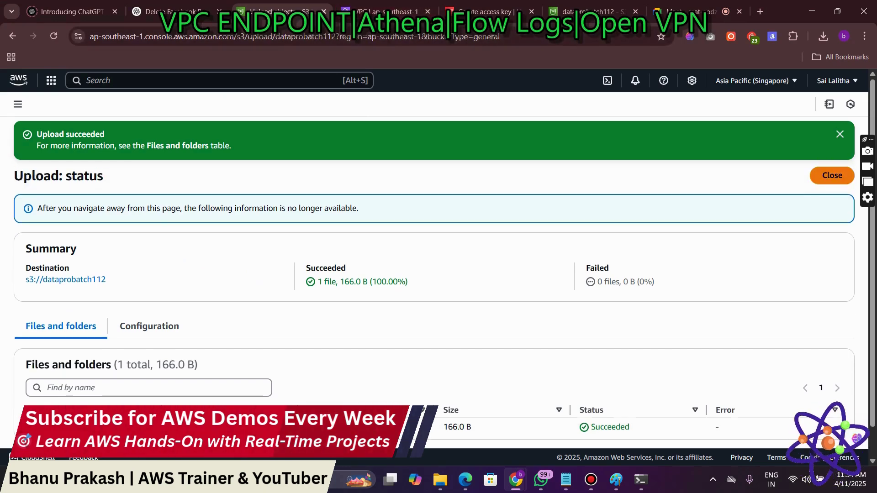
left_click(832, 176)
Step: From the bucket list, browse dataprobatch112 through AWSLogs, the account folder, vpcflowlogs and ap-southeast-1 to the 2025/04/11 folder
left_click(105, 104)
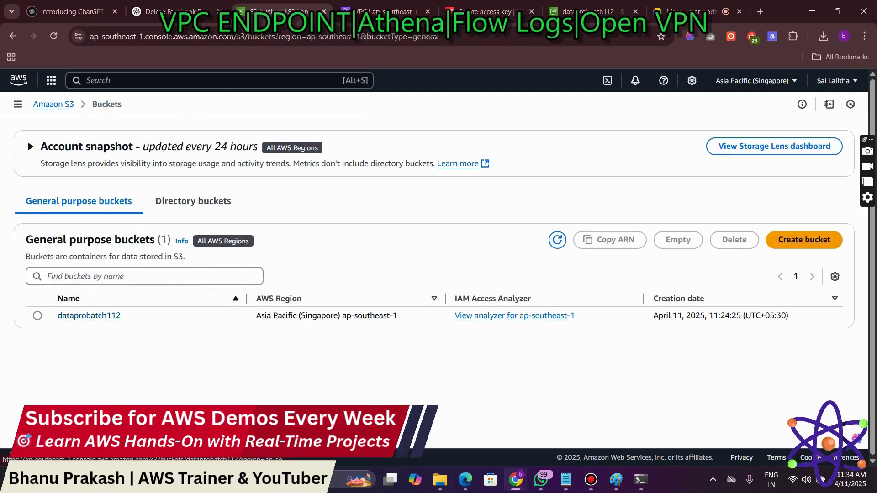
left_click(89, 315)
left_click(90, 296)
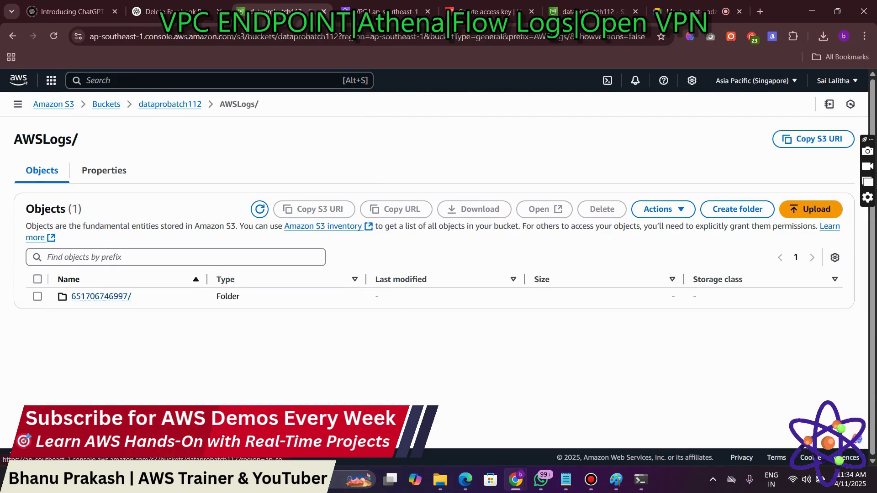
left_click(90, 296)
left_click(87, 296)
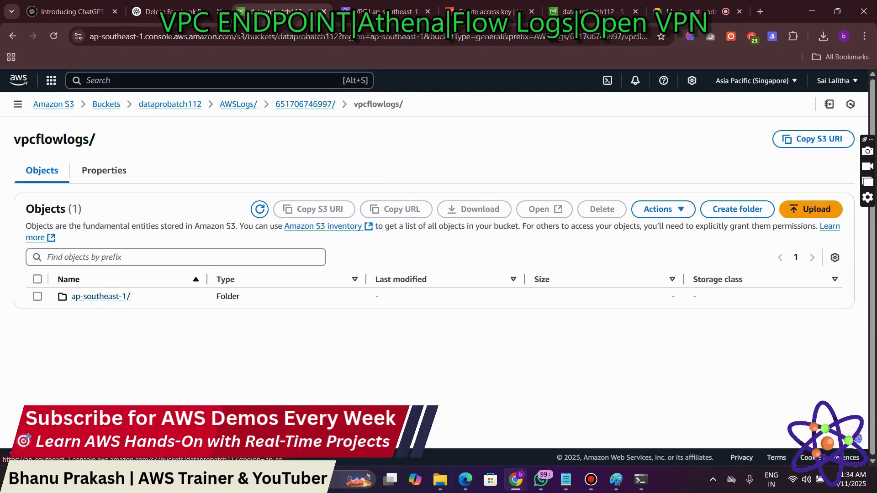
left_click(90, 296)
left_click(82, 296)
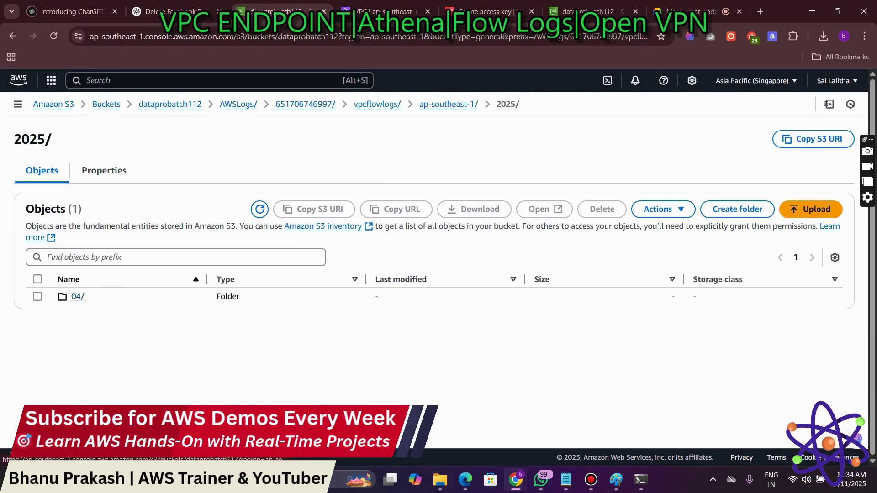
left_click(78, 296)
left_click(78, 296)
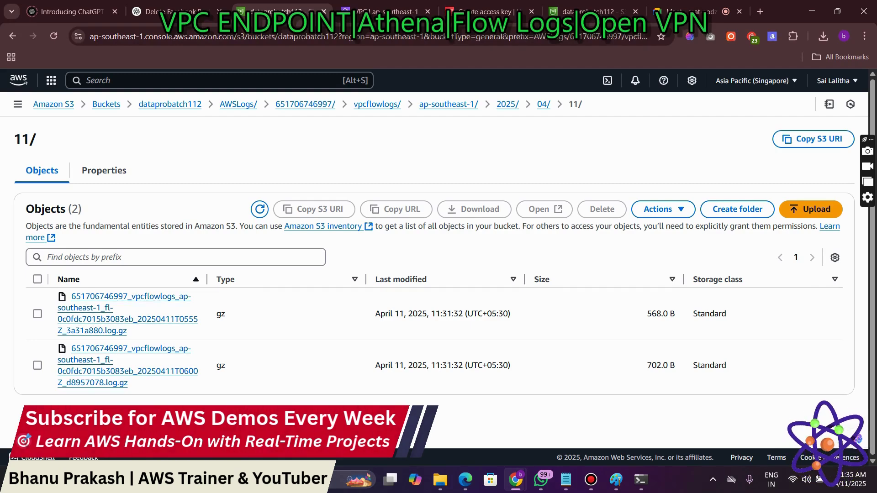
Step: Download the flow log archive ending in 20250411T0555Z_3a31a880.log.gz from the 11 folder
left_click(38, 313)
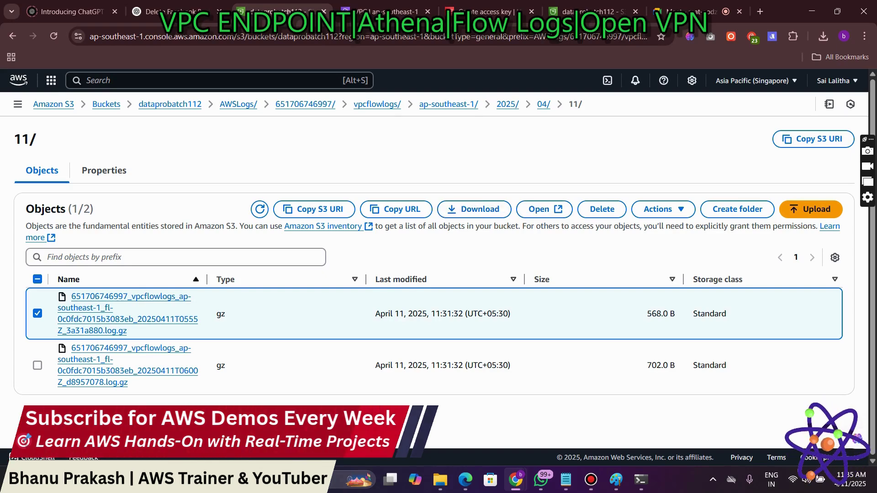
left_click(38, 314)
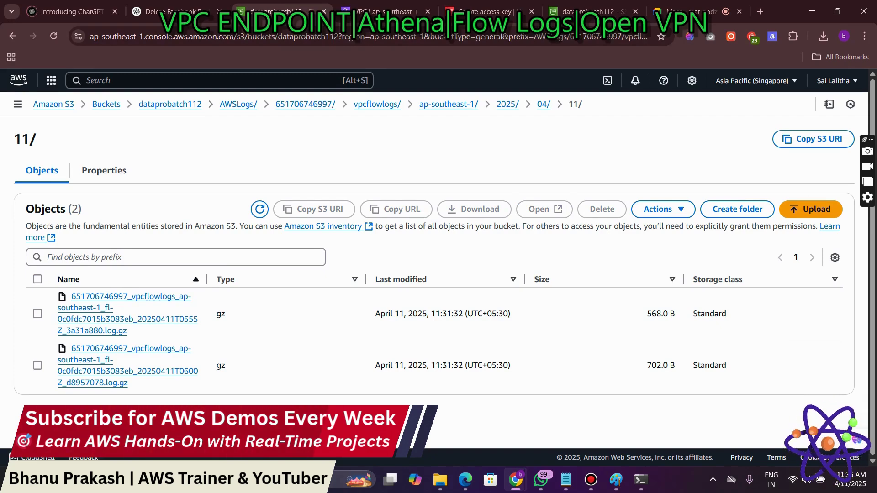
left_click(38, 313)
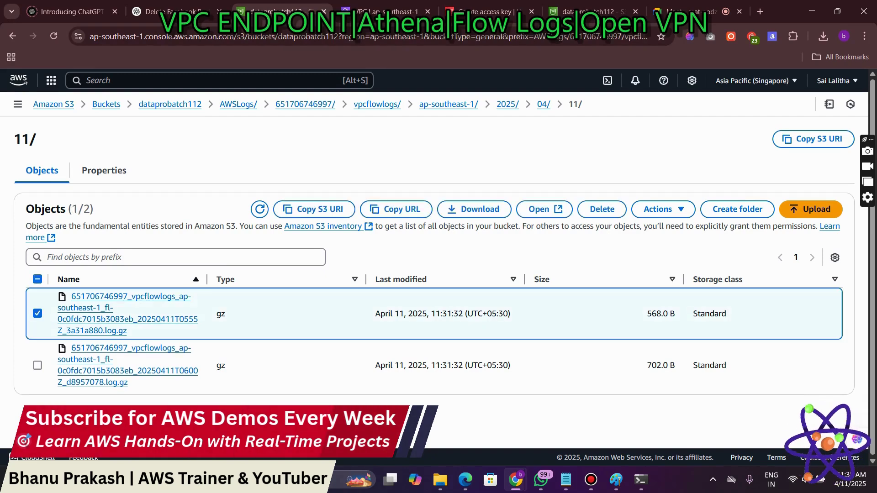
left_click(474, 209)
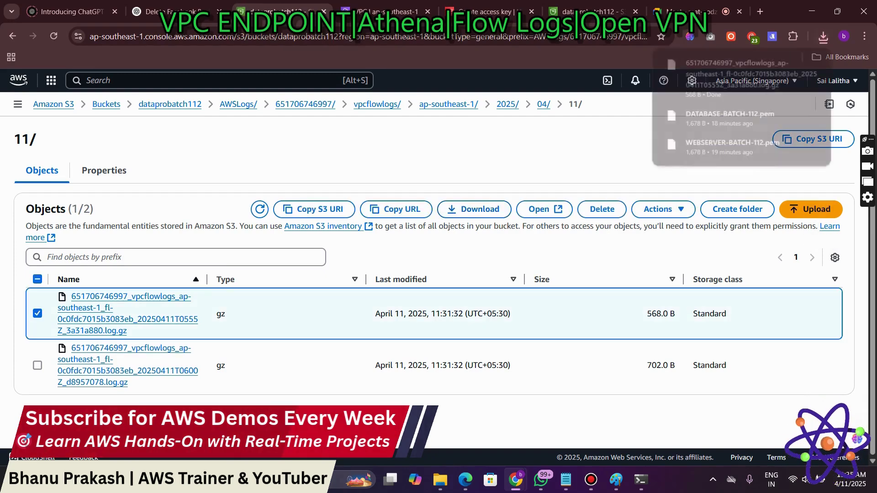
Step: View the downloaded .gz flow log in Notepad for this one time and close it
left_click(740, 73)
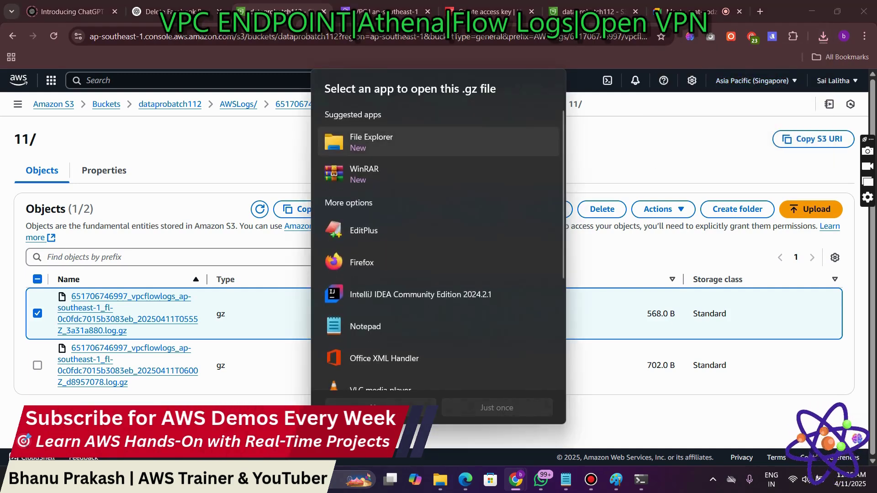
left_click(365, 326)
left_click(497, 408)
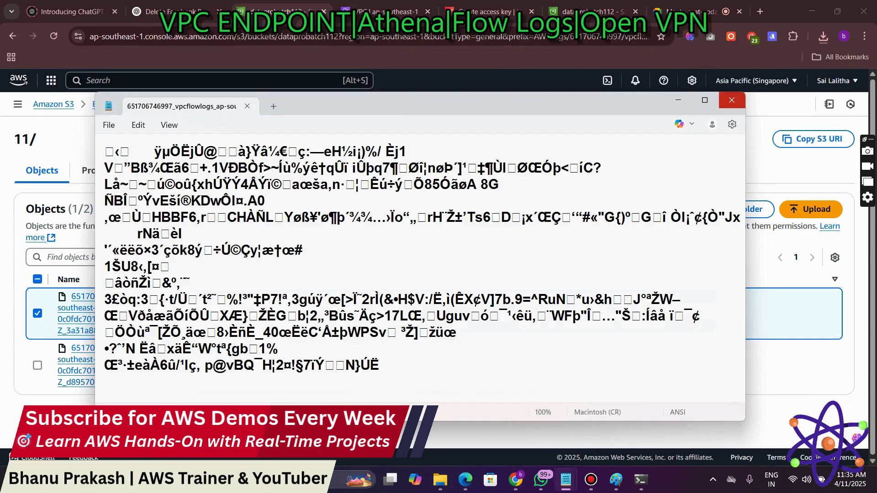
left_click(732, 100)
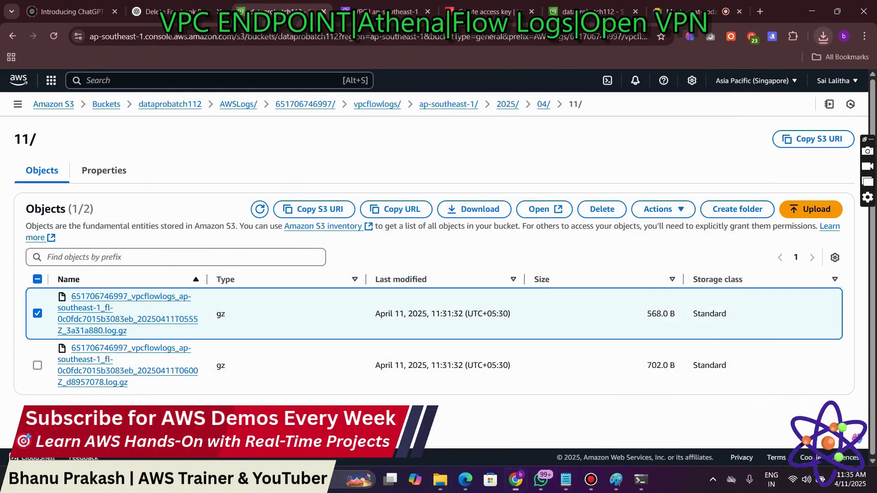
Step: Show the downloaded flow log archive in the Downloads folder and extract it with WinRAR into its own folder
left_click(823, 36)
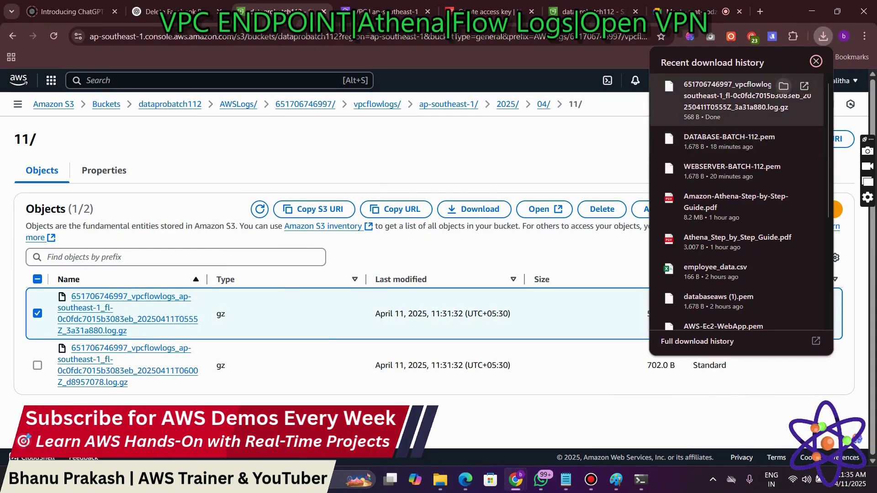
left_click(783, 86)
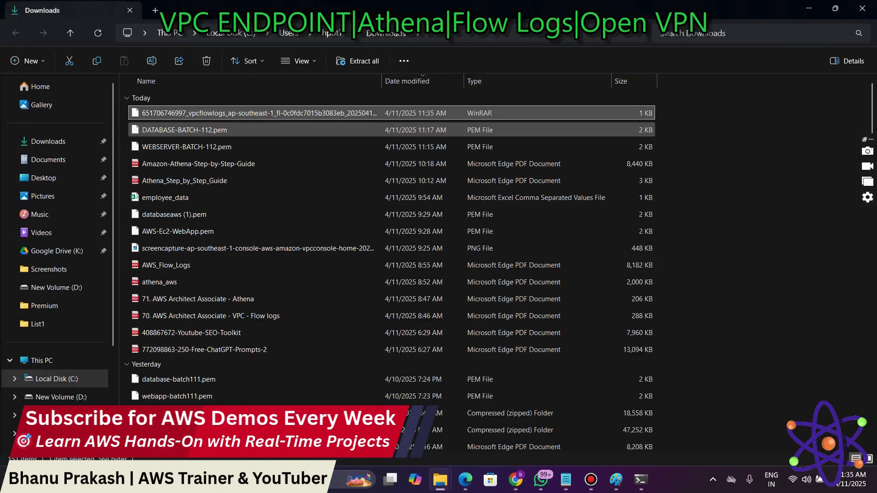
right_click(208, 113)
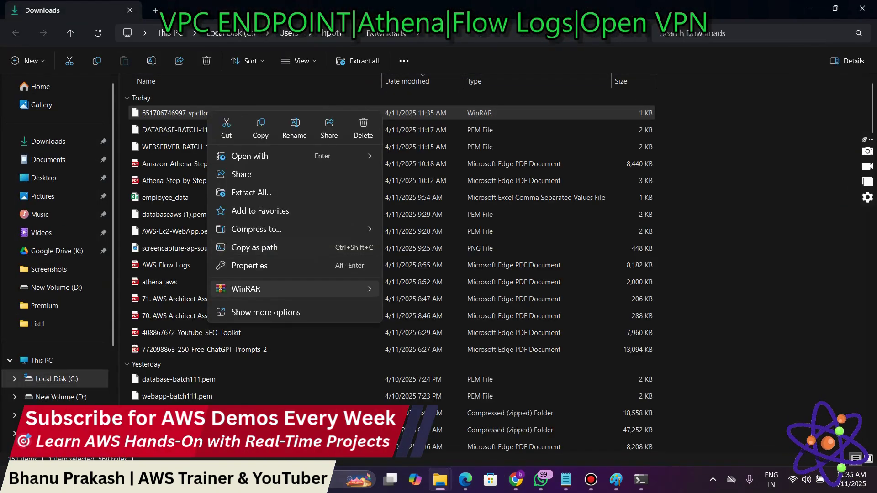
mouse_move(293, 288)
left_click(457, 327)
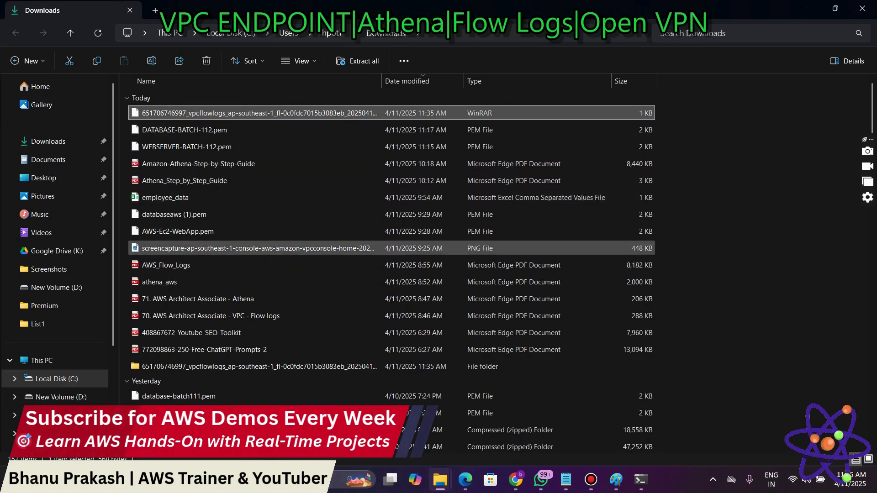
Step: Open the extracted flow log text file in Notepad, maximize the window, and return to the beginning of the file
double_click(256, 367)
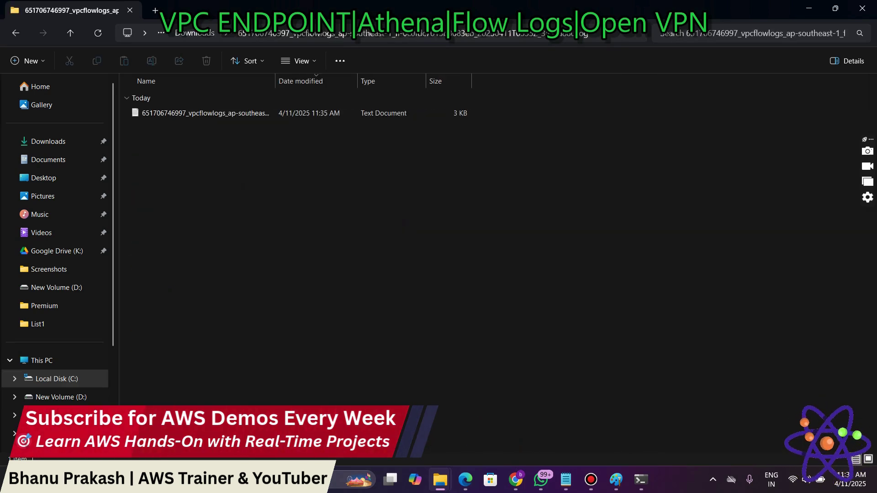
left_click(205, 113)
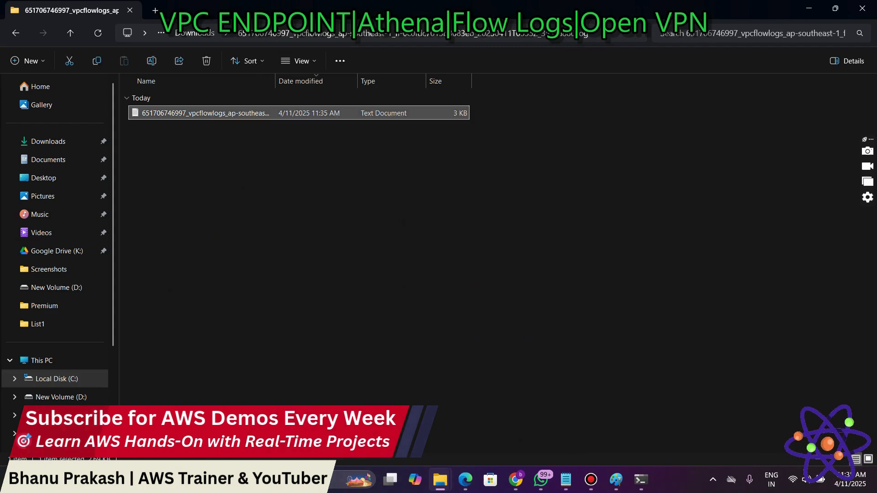
scroll(457, 293, "down", 6)
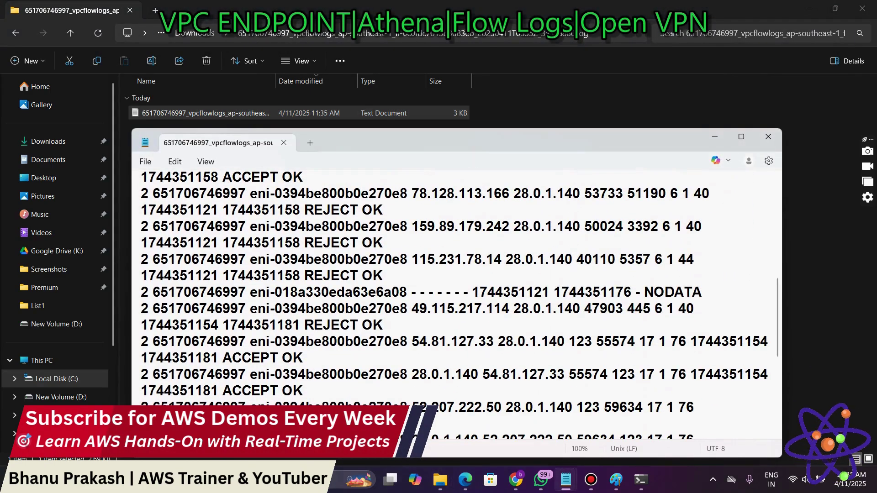
key("super+Up")
key("ctrl+Home")
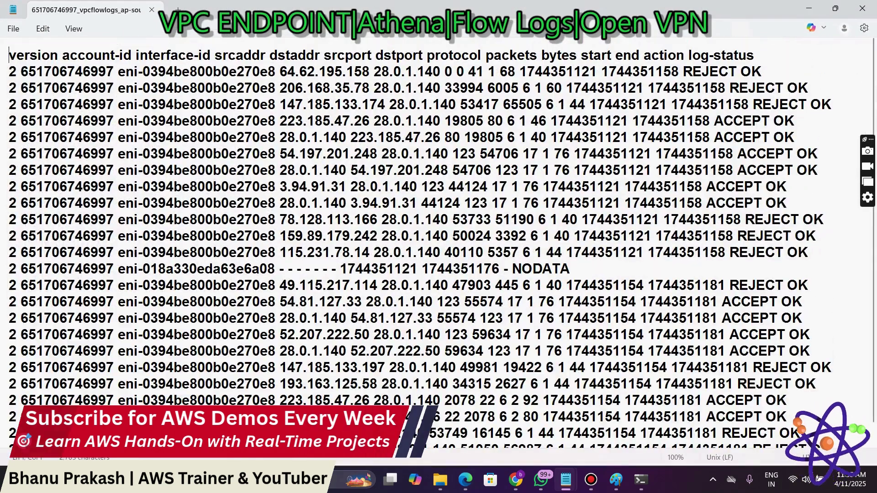
Step: Examine the flow log's header fields, highlighting account-id, interface-id, srcaddr and dstaddr, and close the file
scroll(439, 247, "down", 2)
scroll(438, 247, "up", 2)
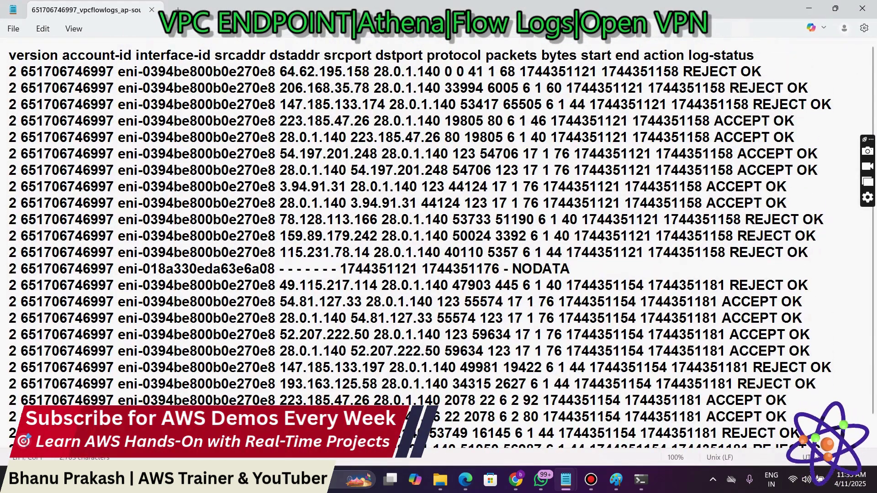
double_click(89, 55)
left_click_drag(132, 56, 186, 55)
double_click(239, 55)
double_click(295, 55)
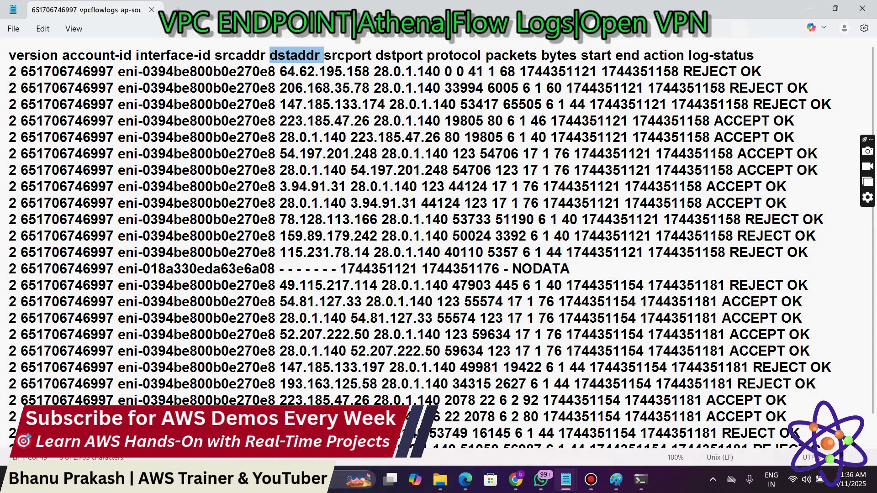
left_click(862, 9)
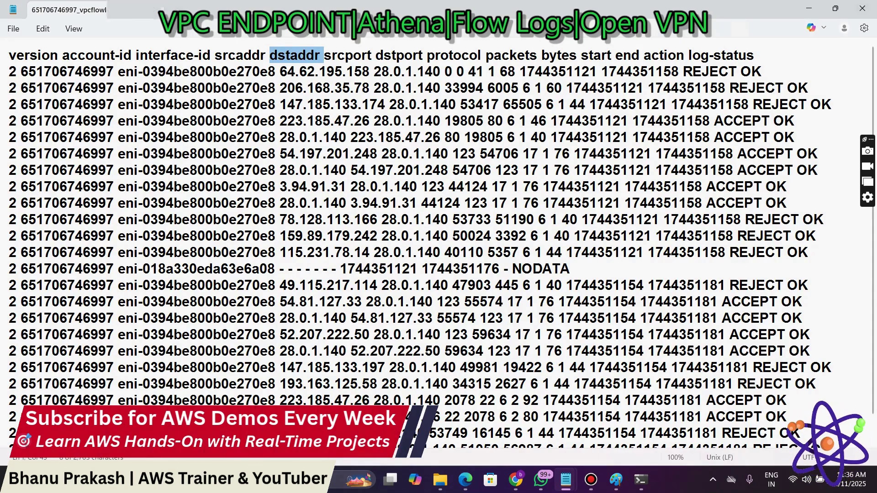
Step: Switch to Edge and close the AWS_Flow_Logs PDF
left_click(548, 206)
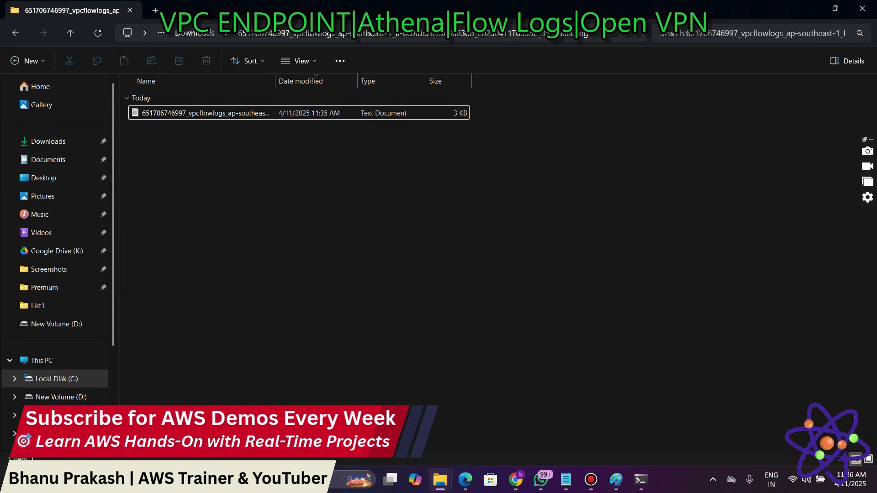
key("alt+Tab")
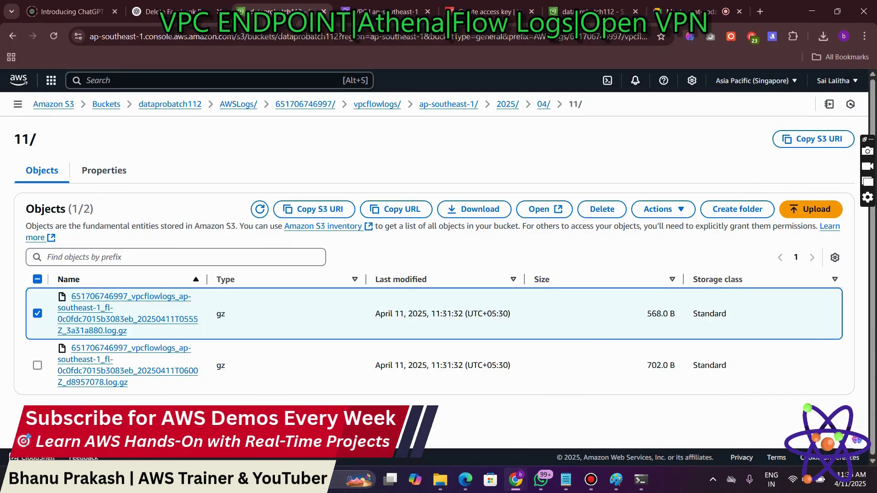
key("alt+Tab")
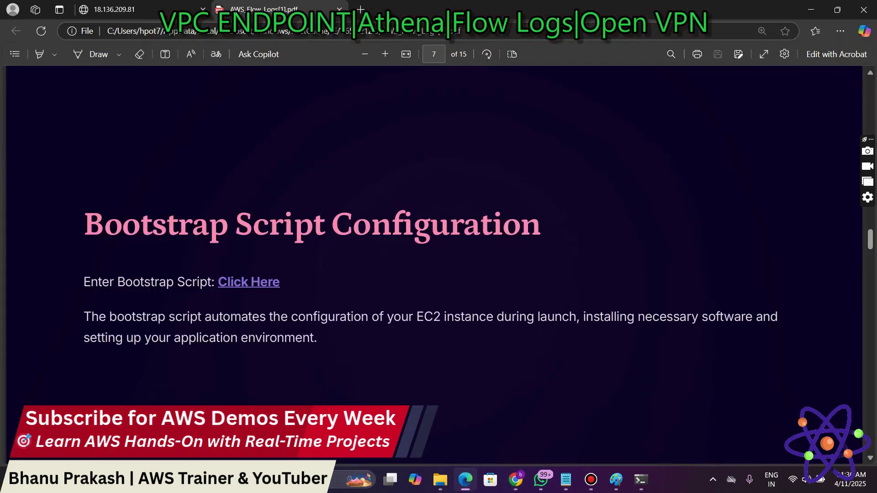
key("ctrl+Tab")
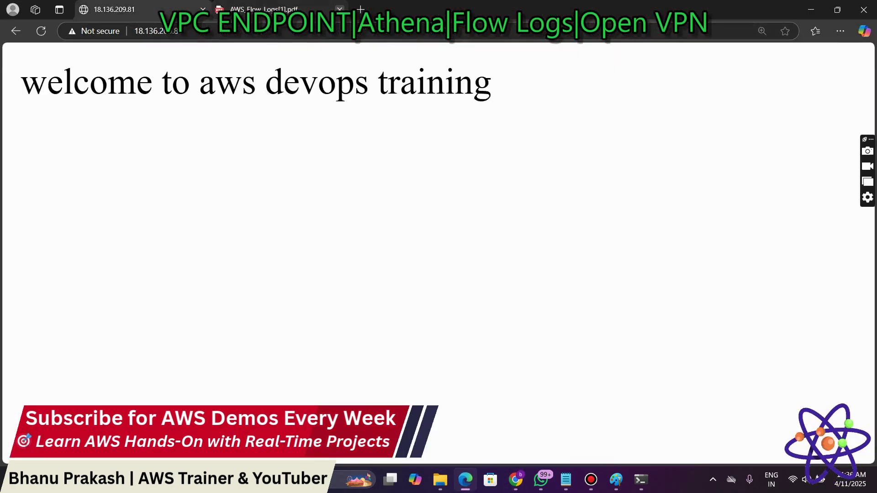
left_click(340, 9)
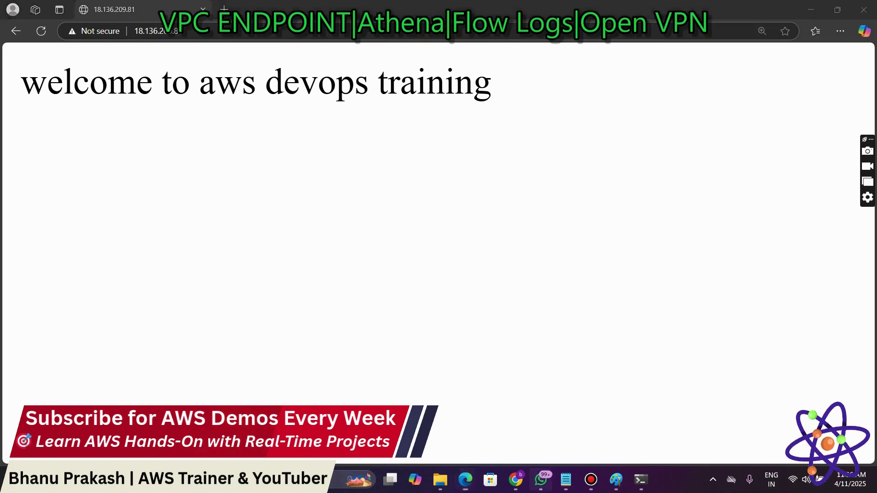
Step: Open athena_aws.pdf from the WhatsApp self-chat and enlarge it in full-screen view
left_click(541, 479)
scroll(731, 249, "down", 3)
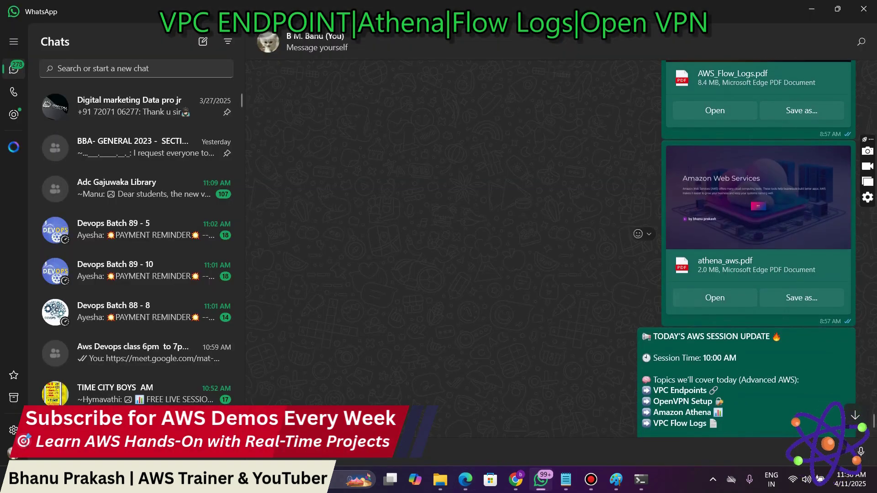
left_click(715, 298)
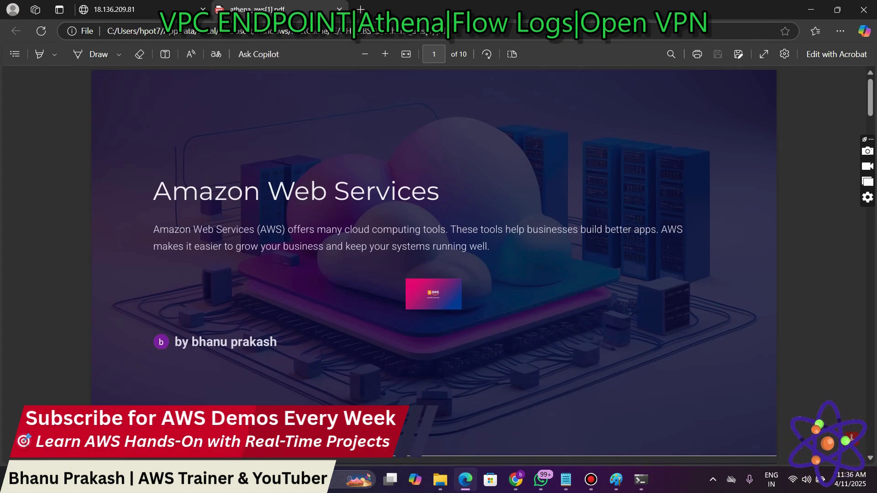
key("F11")
key("ctrl+plus")
key("ctrl+plus")
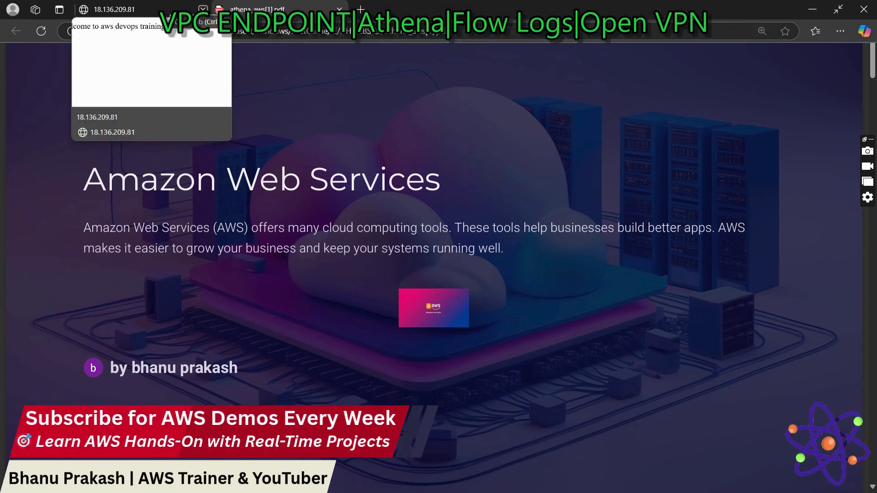
Step: Read the PDF's Introduction to Amazon Athena and Accessing Athena in AWS Console pages, and leave full-screen view
scroll(434, 256, "down", 10)
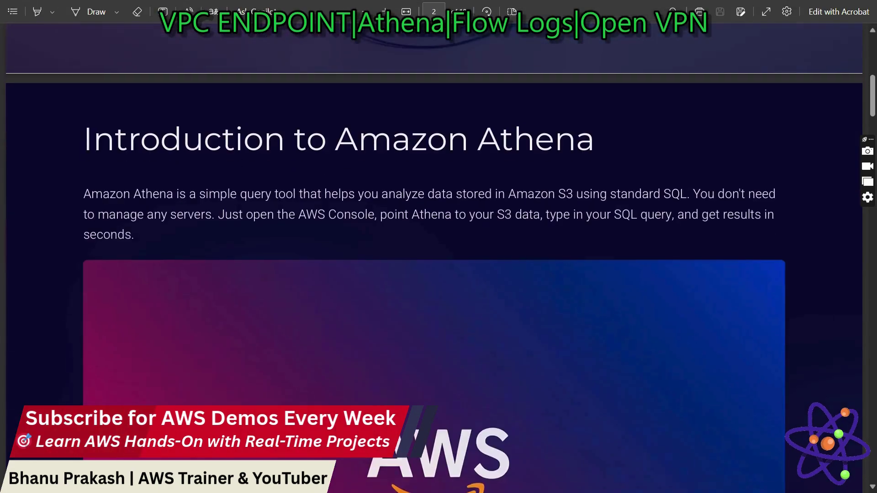
scroll(434, 255, "down", 2)
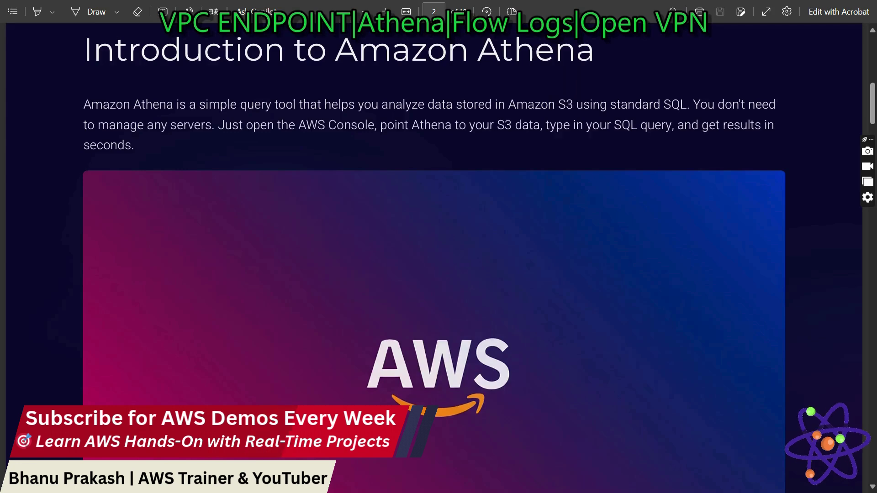
scroll(433, 258, "down", 10)
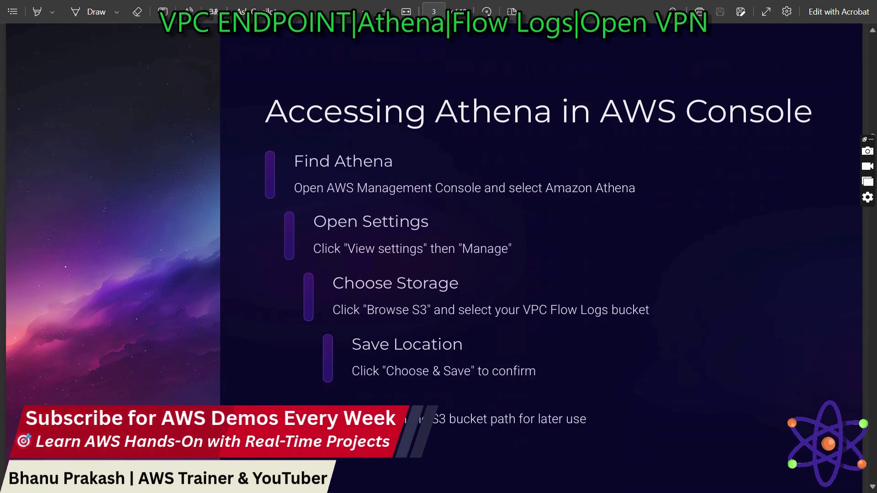
key("F11")
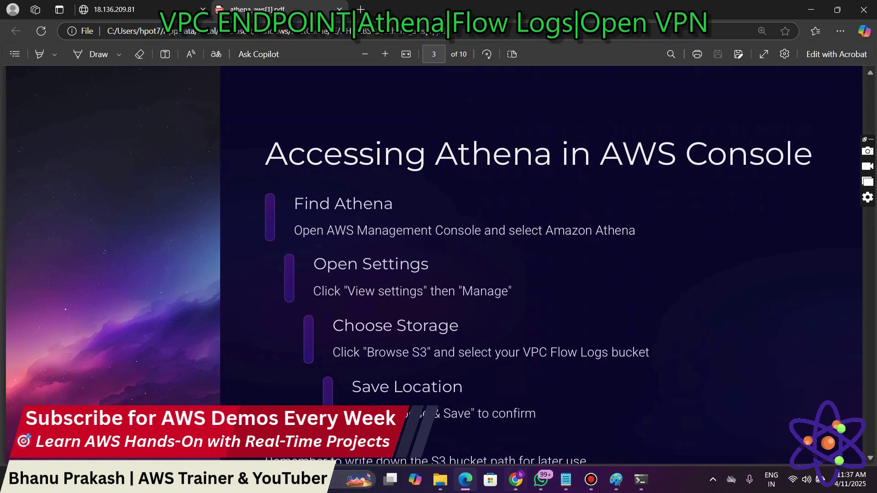
Step: Switch to the AWS console in Chrome, return to Console Home, and search for and open the Athena service
left_click(516, 480)
left_click(454, 427)
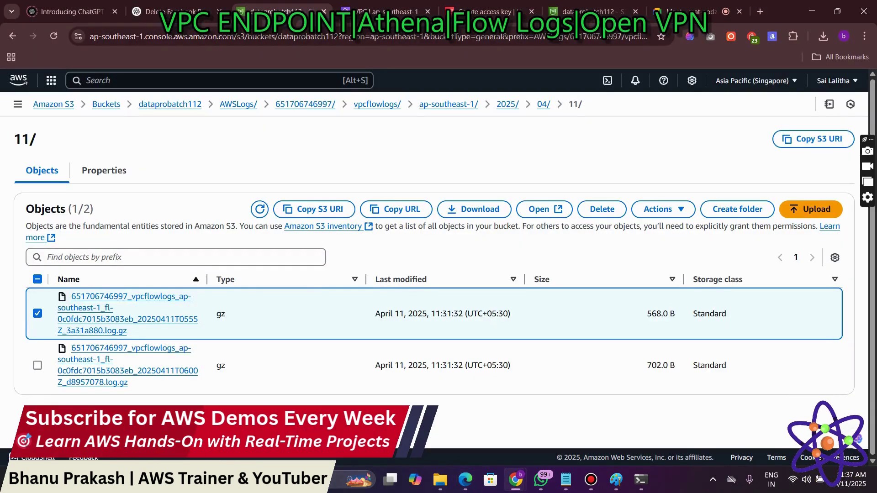
left_click(18, 80)
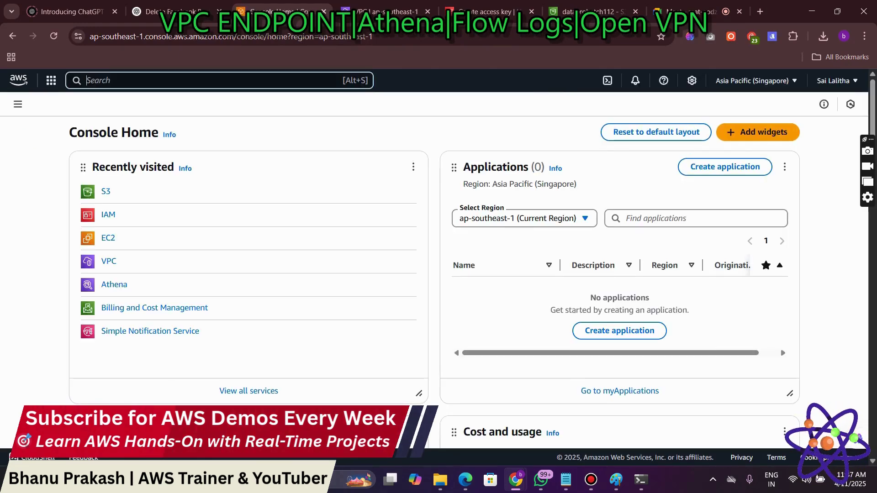
type("athena")
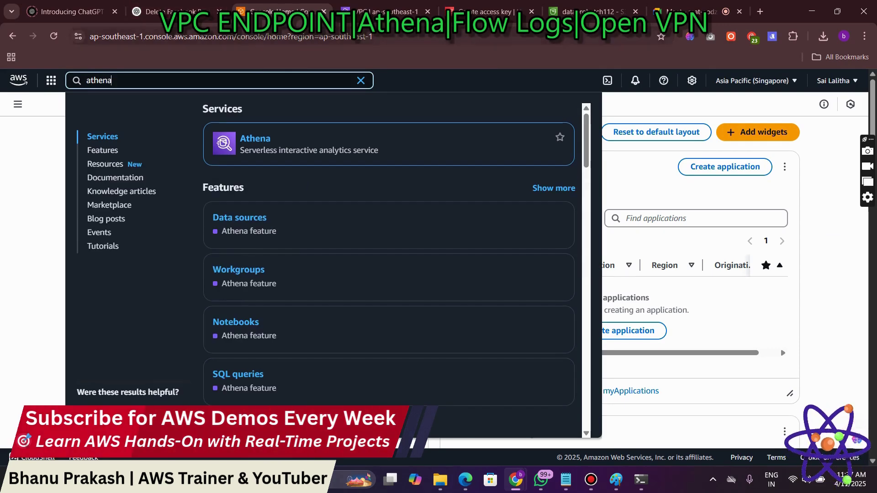
left_click(676, 12)
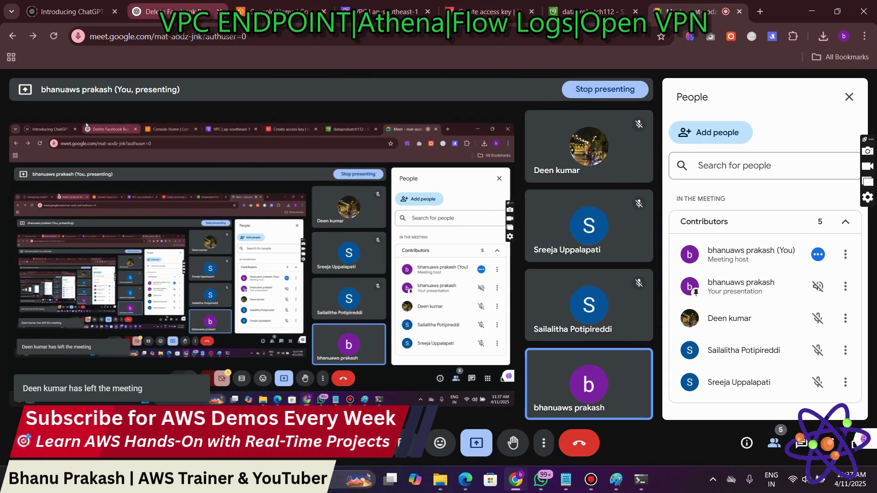
left_click(281, 11)
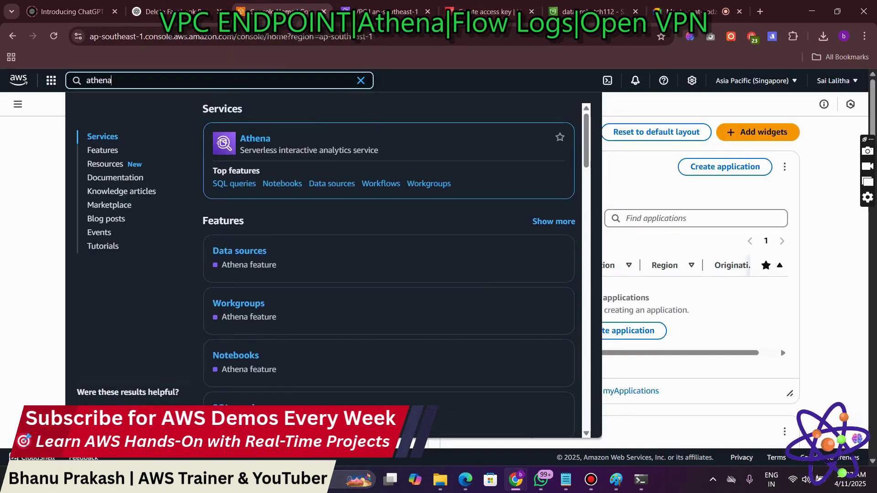
key("Return")
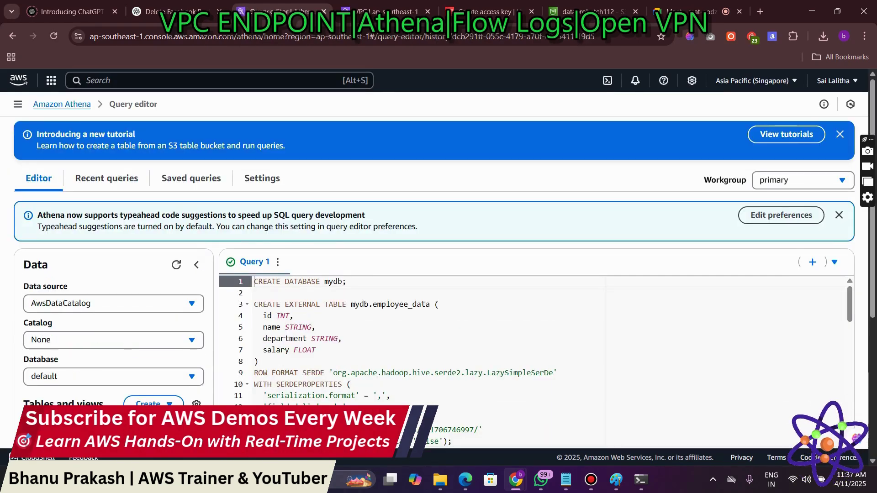
Step: Delete all the existing SQL from Query 1 in the Athena query editor
scroll(411, 338, "down", 3)
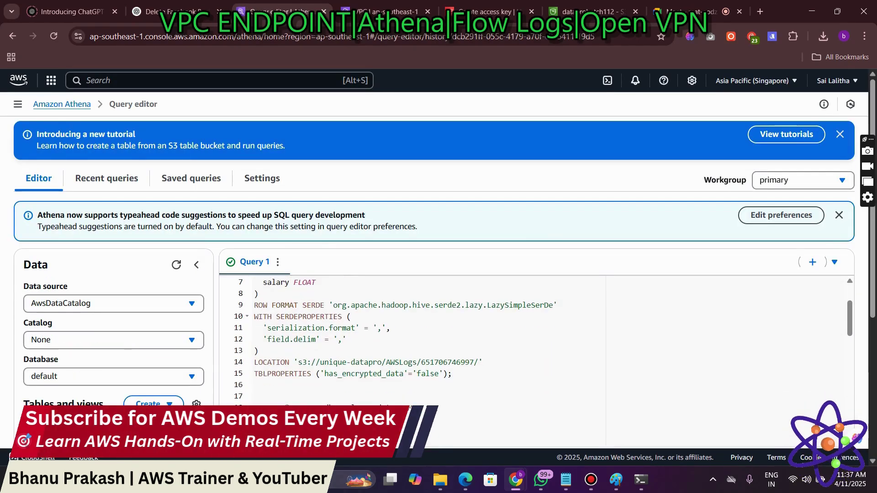
scroll(411, 356, "down", 2)
left_click(318, 392)
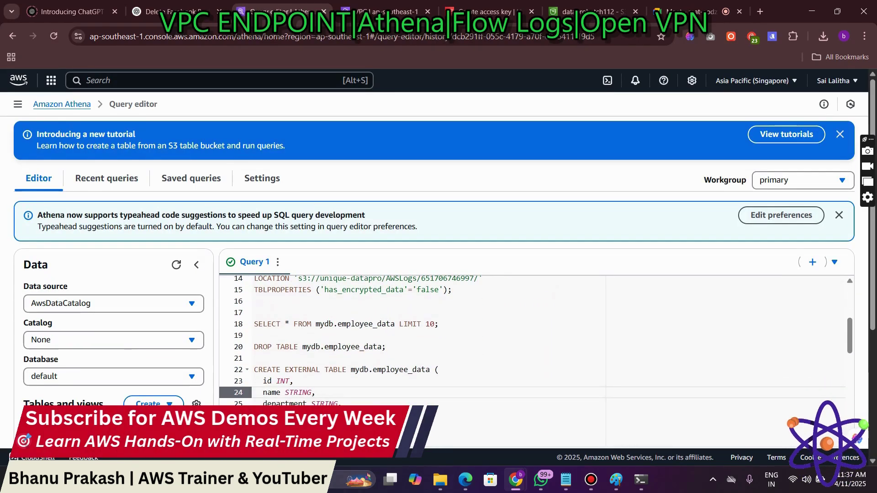
key("ctrl+a")
key("BackSpace")
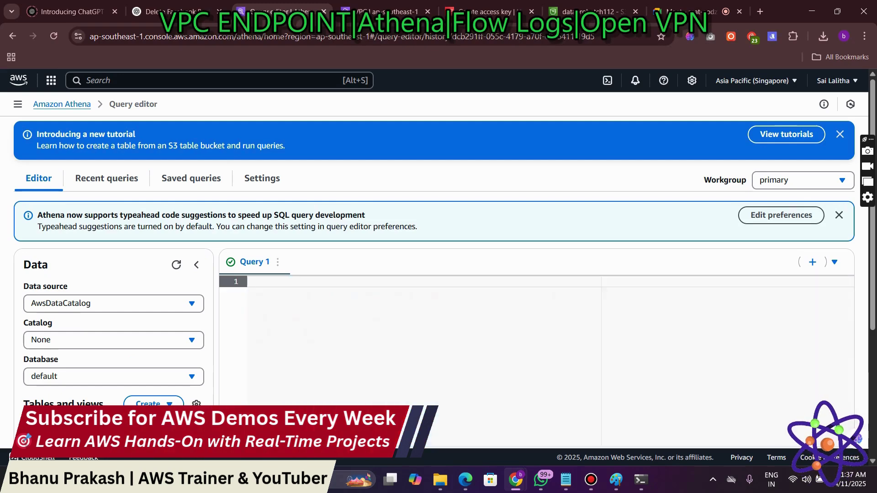
scroll(154, 264, "down", 3)
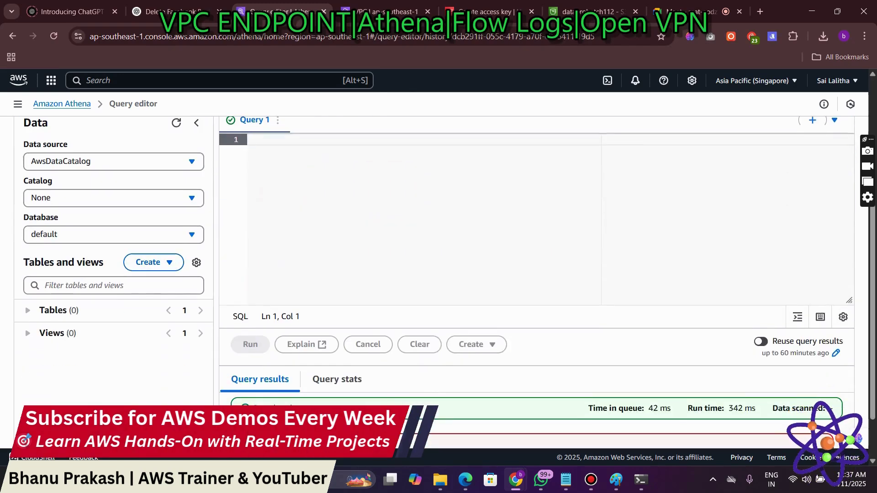
scroll(153, 292, "up", 1)
scroll(434, 283, "up", 1)
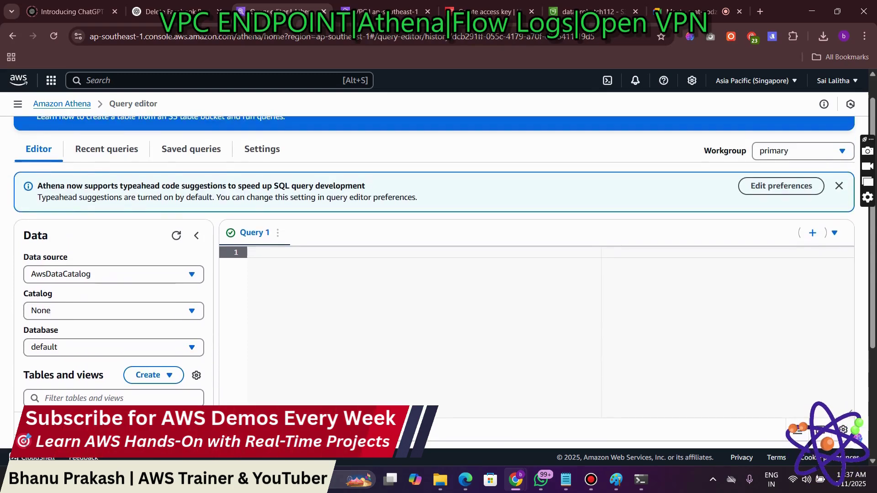
Step: Open Amazon-Athena-Step-by-Step-Guide.pdf from the recent downloads and close it
left_click(823, 36)
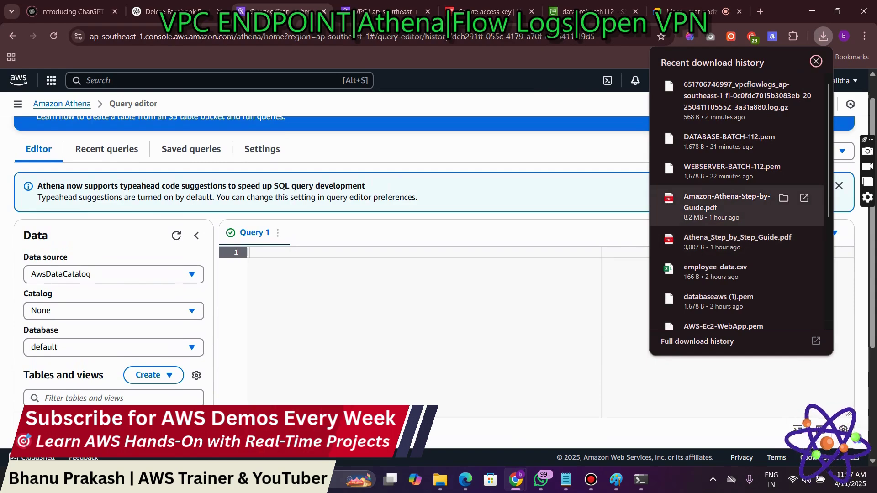
left_click(727, 201)
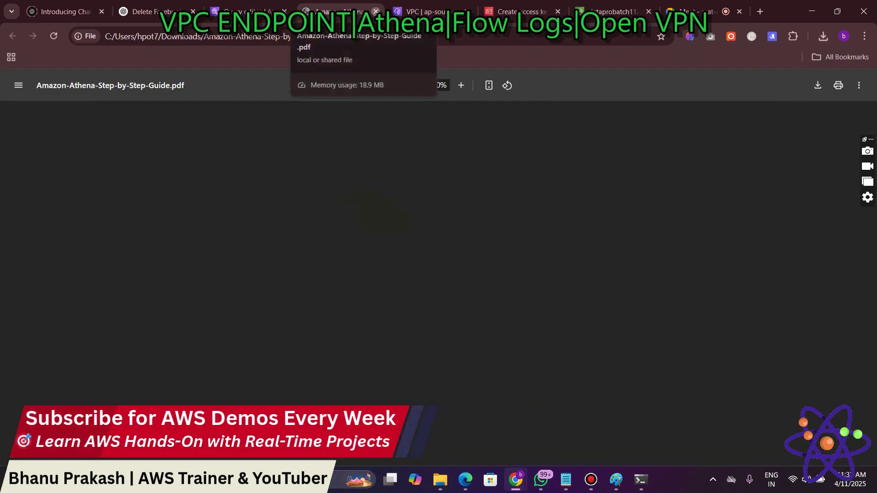
left_click(375, 11)
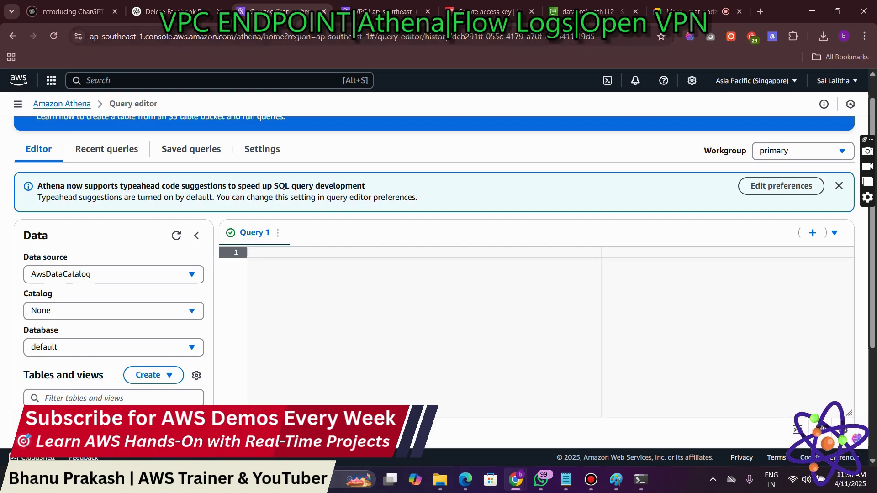
Step: Switch to athena_aws.pdf in Edge and review the pages on Athena setup, SQL queries, table creation, alter commands, resource deletion and benefits
left_click(386, 11)
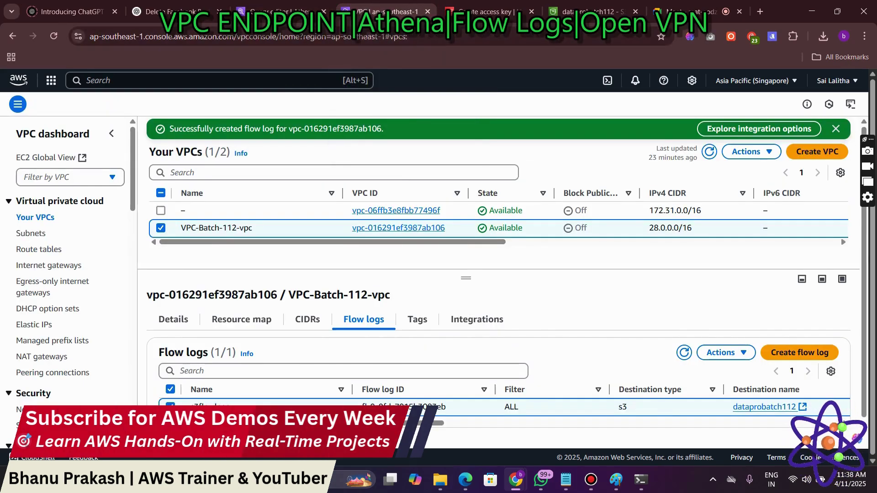
key("alt+Tab")
scroll(434, 265, "down", 3)
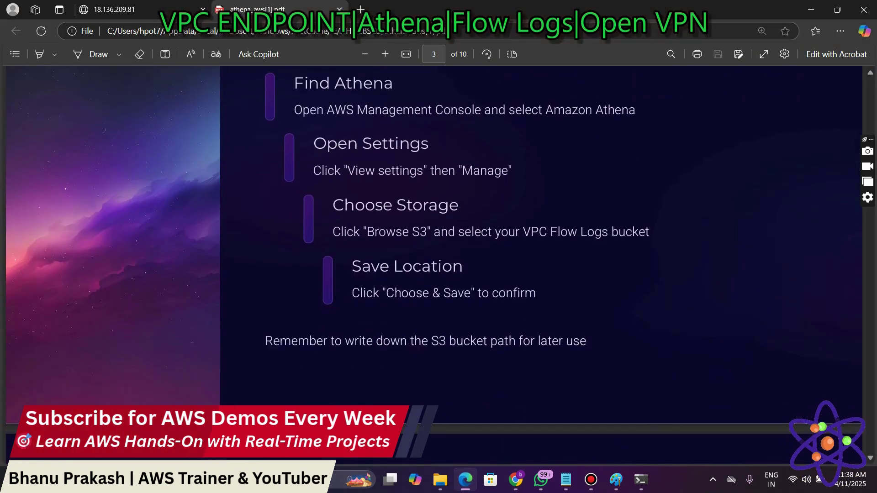
scroll(434, 265, "down", 1)
scroll(434, 265, "up", 2)
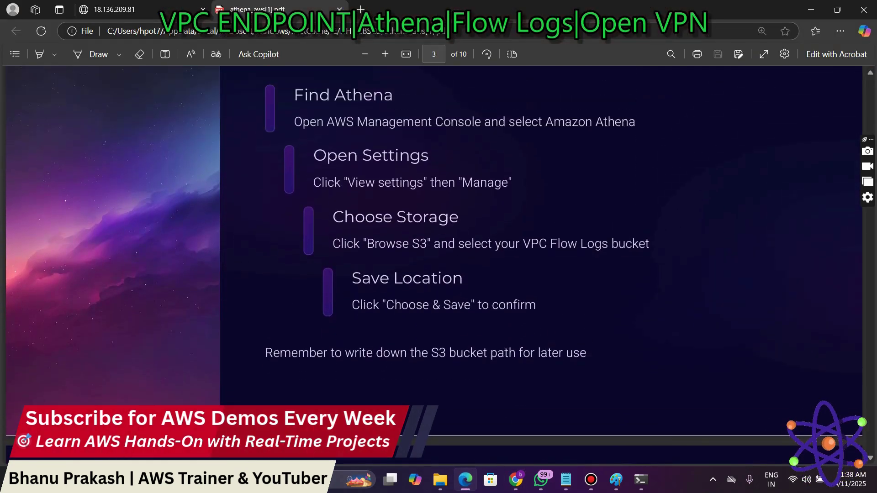
scroll(434, 265, "down", 7)
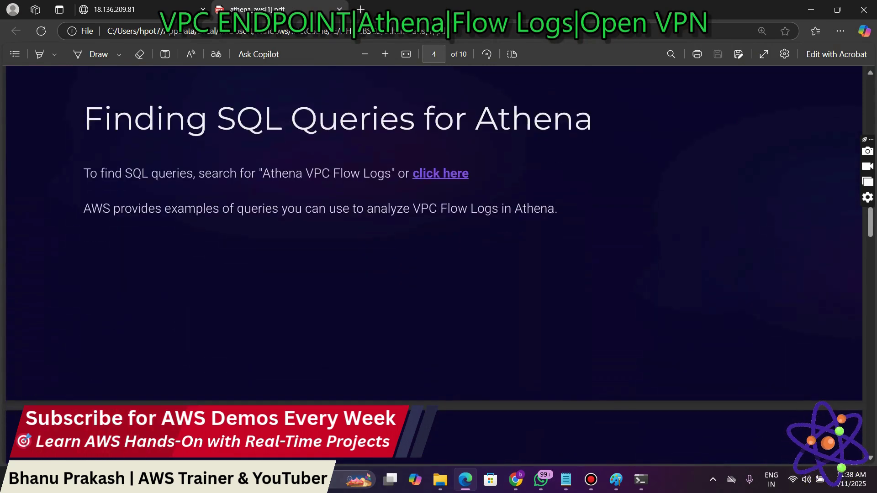
scroll(434, 264, "down", 1)
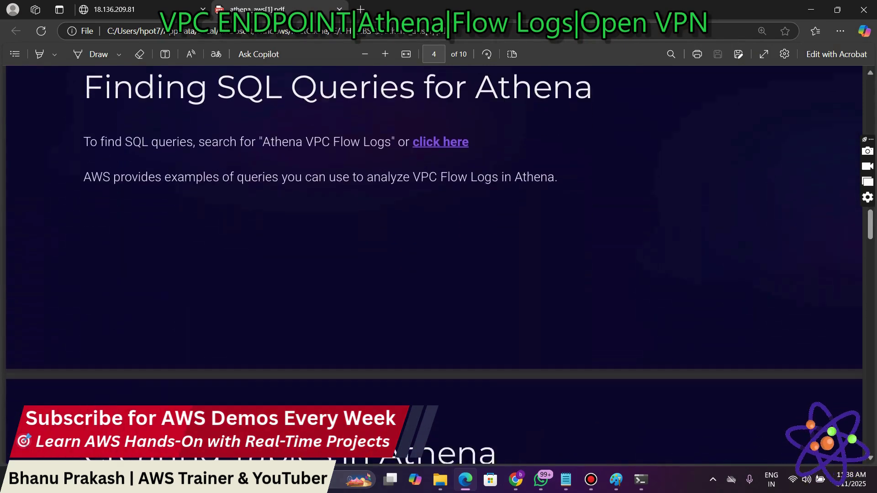
scroll(433, 265, "down", 8)
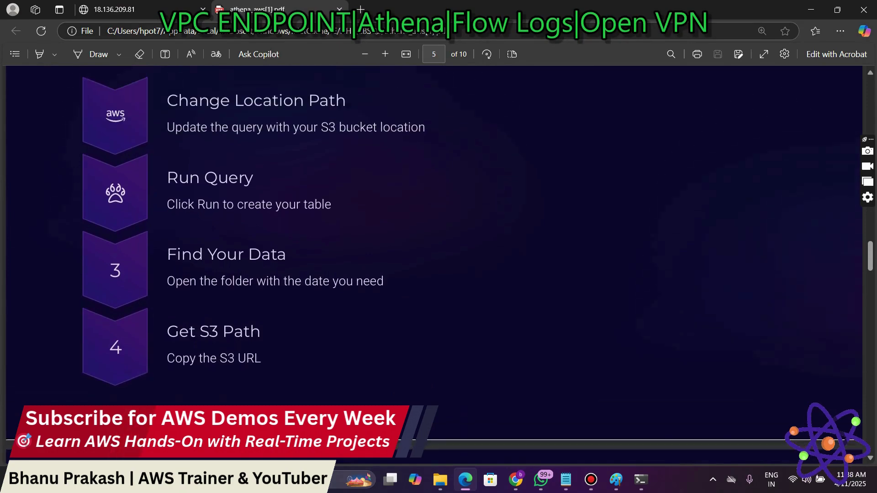
scroll(434, 265, "down", 8)
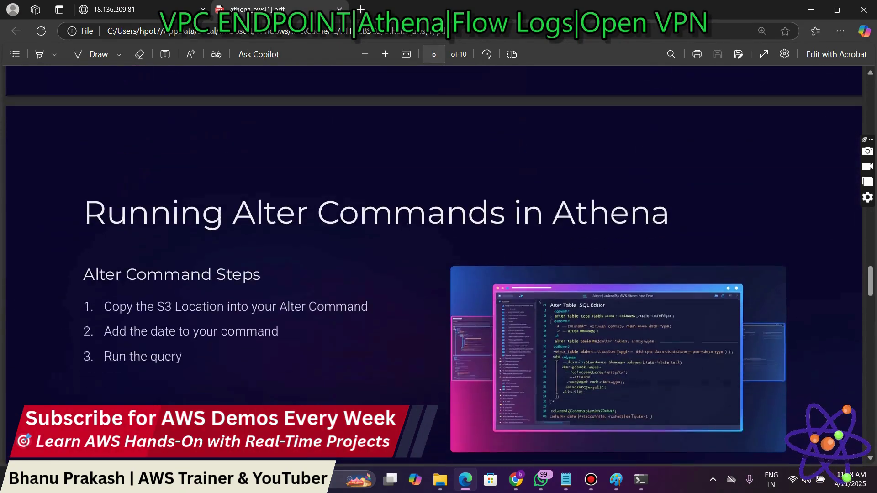
scroll(434, 265, "down", 10)
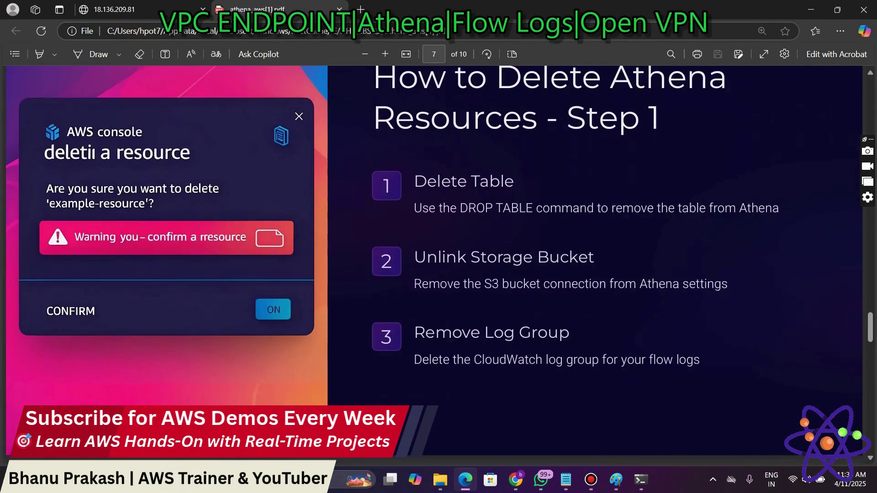
scroll(434, 265, "down", 12)
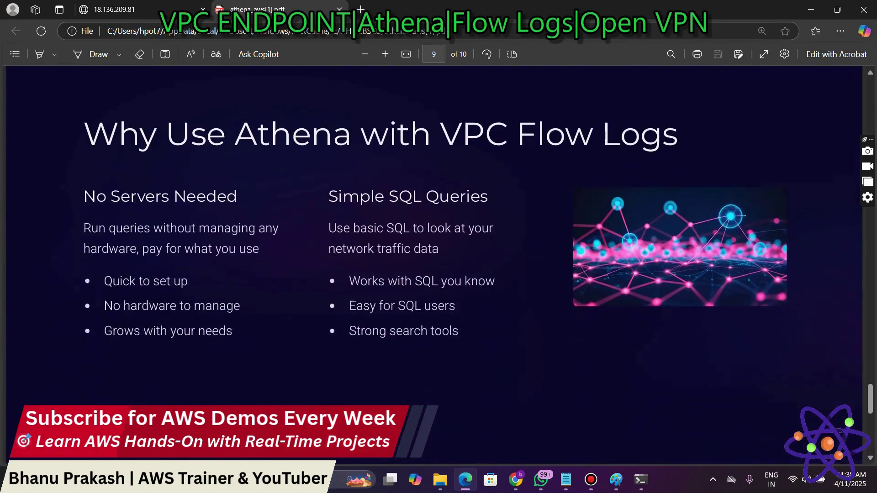
Step: Review the Athena tips on the last page of athena_aws.pdf, go back through the SQL query and console access pages, and close the PDF
scroll(434, 265, "down", 10)
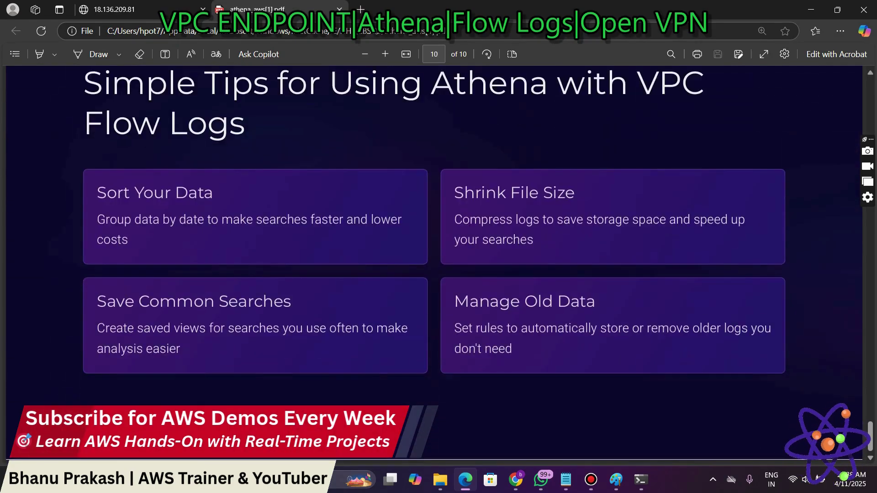
scroll(434, 265, "up", 20)
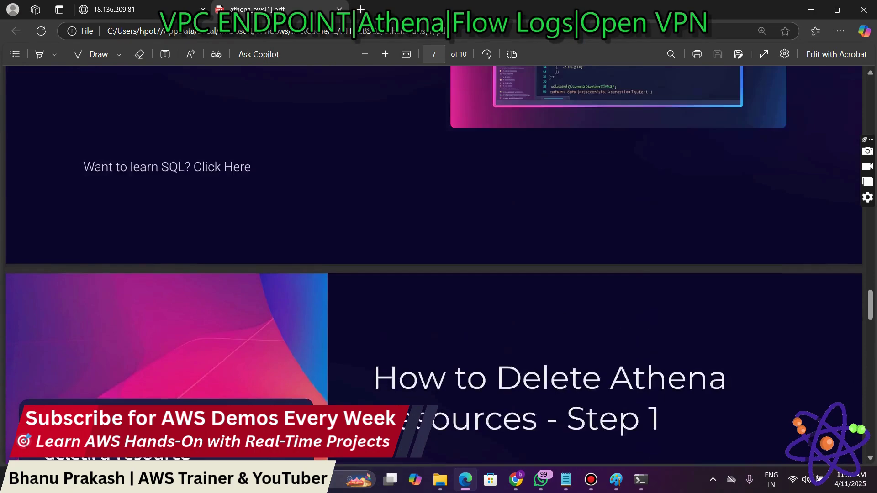
scroll(434, 265, "up", 20)
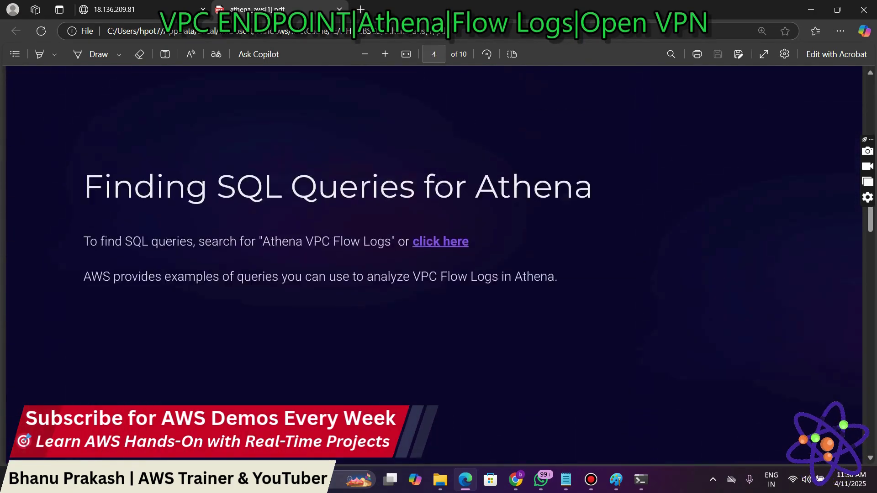
scroll(433, 265, "up", 1)
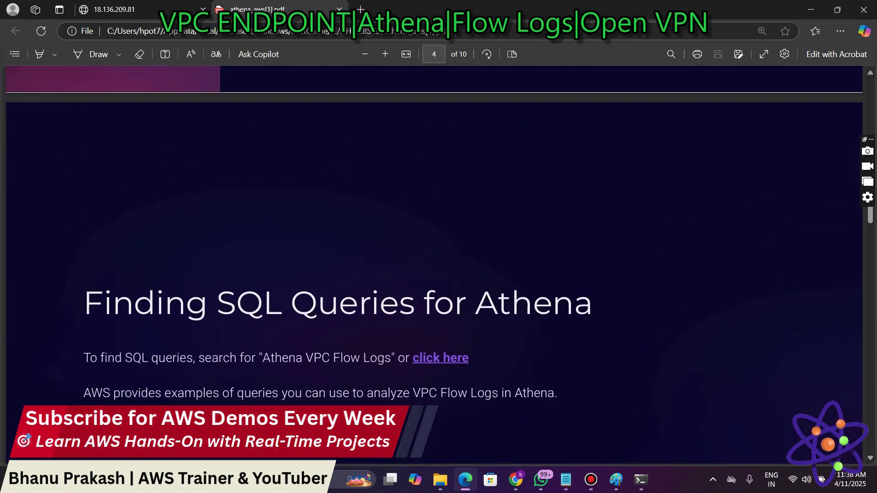
scroll(434, 265, "up", 12)
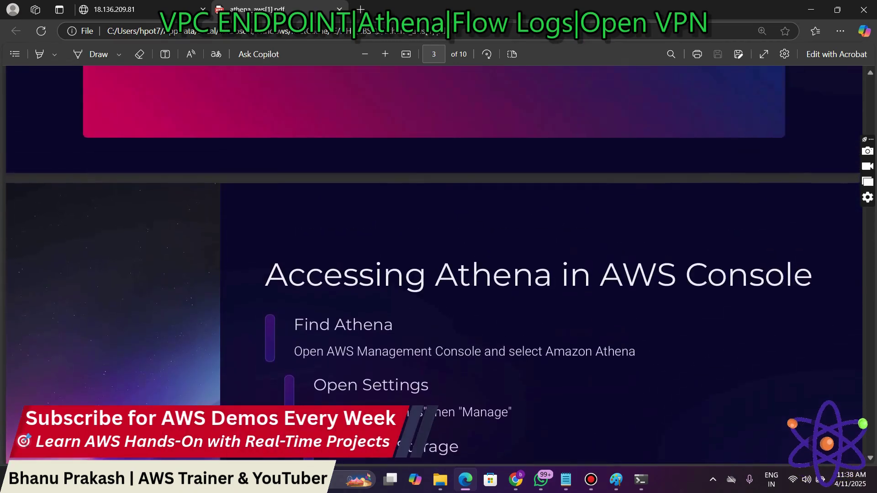
scroll(434, 265, "up", 8)
scroll(434, 265, "down", 7)
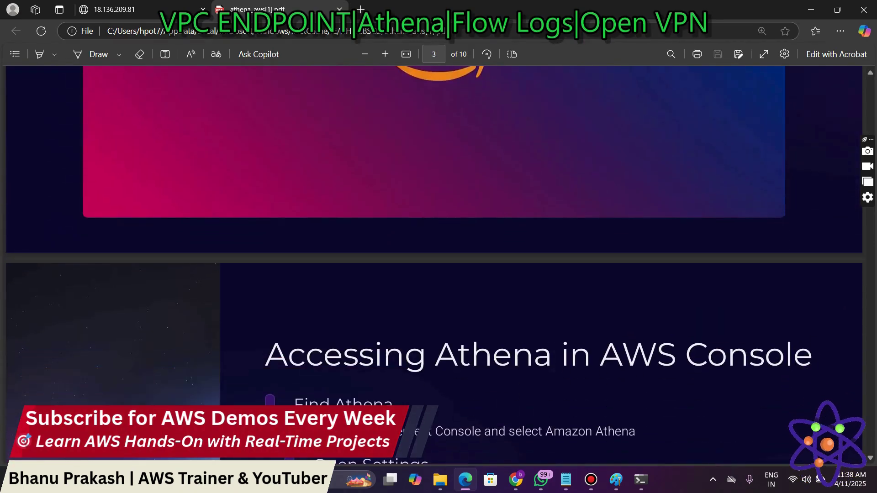
left_click(339, 9)
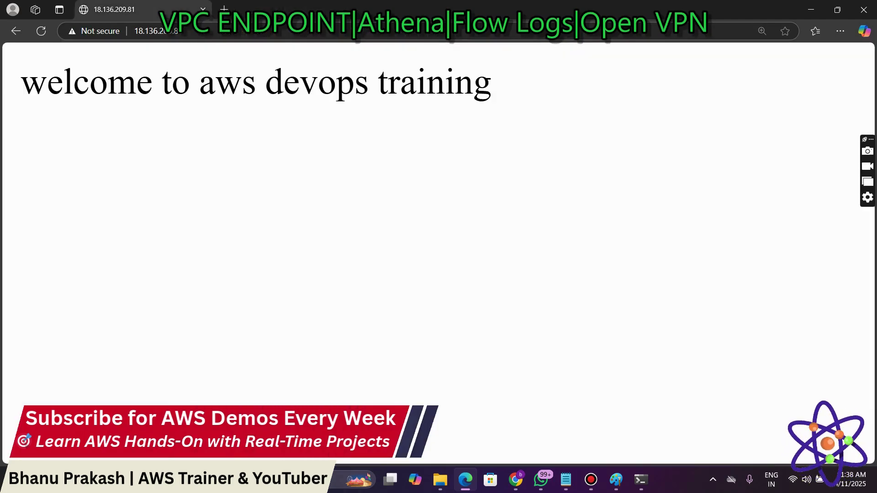
Step: Open Amazon-Athena-Step-by-Step-Guide from the Downloads folder and read through the CSV upload, Athena console and database creation steps
mouse_move(440, 480)
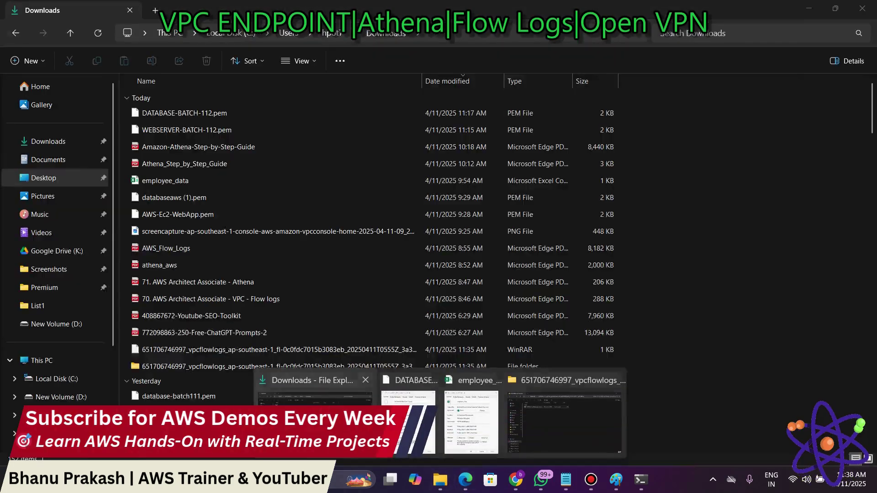
left_click(315, 420)
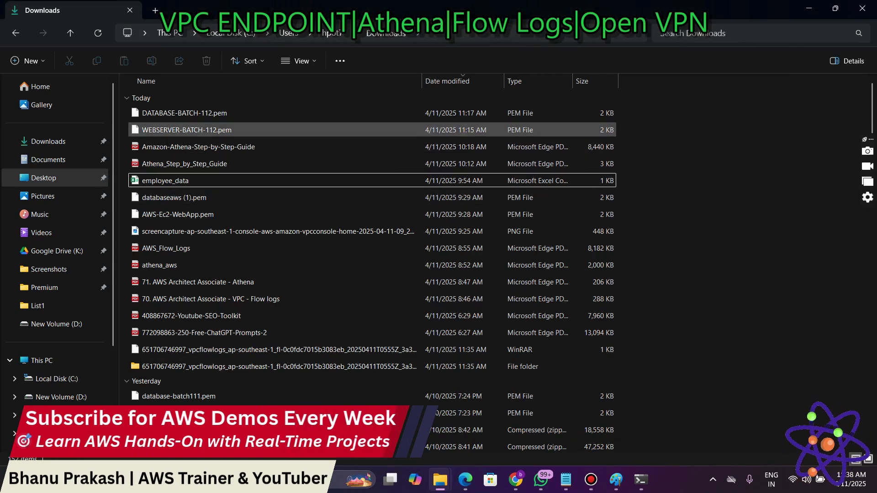
double_click(198, 147)
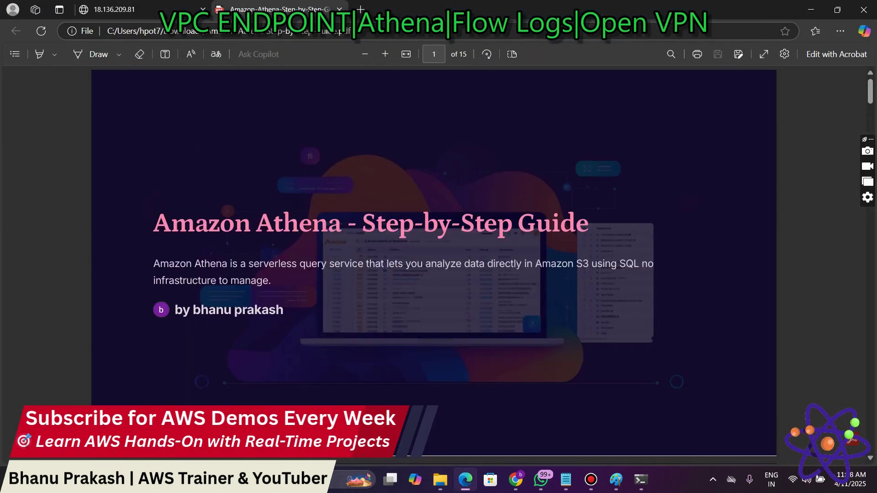
scroll(433, 265, "down", 20)
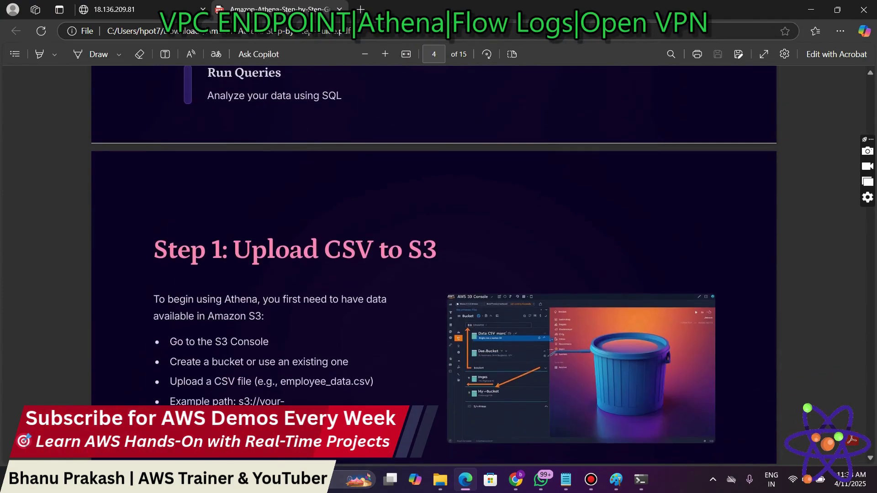
scroll(434, 265, "down", 10)
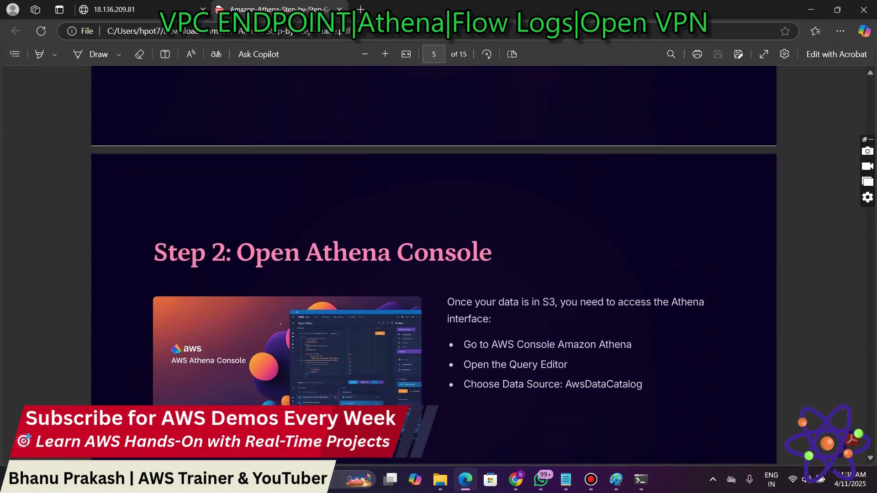
scroll(434, 265, "down", 8)
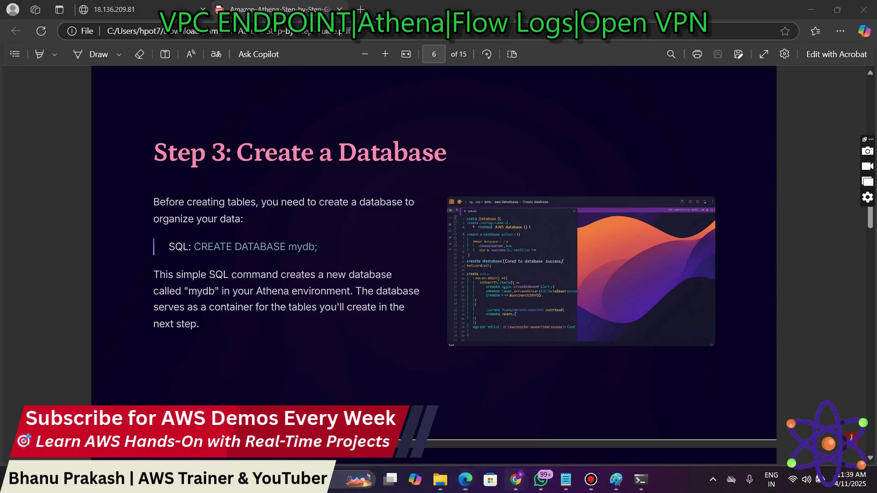
Step: Switch to Chrome, return to the Athena query editor, and examine its data source, database, tables and query results areas
mouse_move(515, 480)
left_click(488, 411)
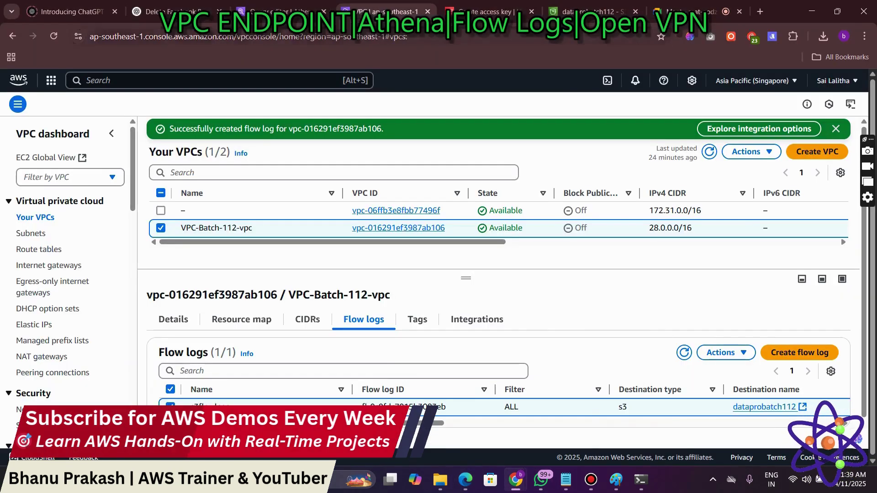
left_click(281, 11)
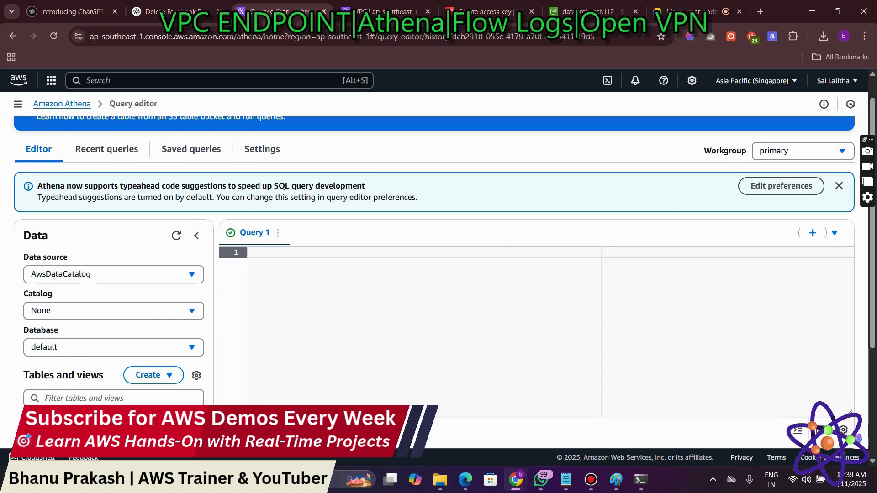
scroll(434, 283, "up", 1)
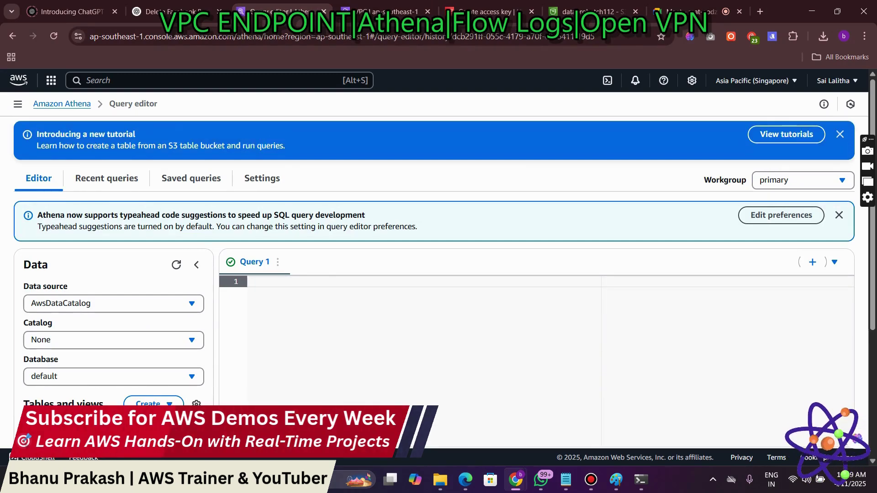
scroll(443, 287, "down", 4)
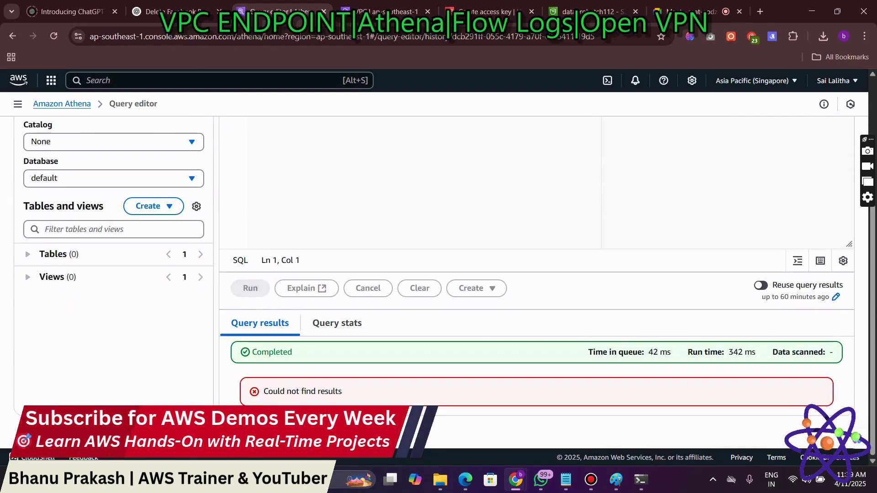
Step: Return to the Amazon Athena landing page and launch a fresh query editor for querying with Trino SQL
scroll(438, 274, "up", 4)
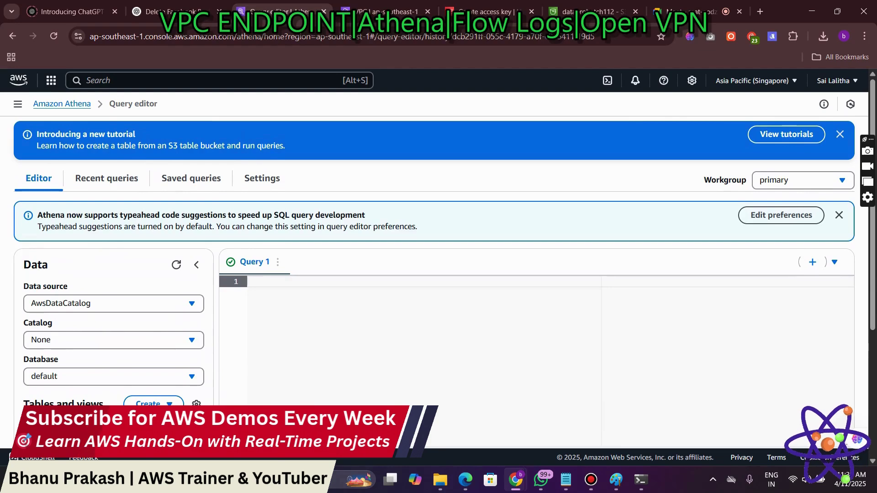
scroll(439, 275, "down", 2)
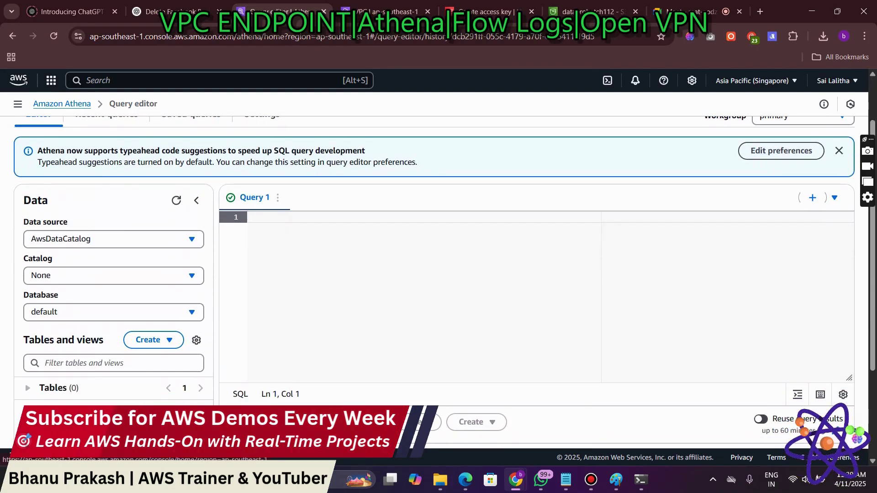
left_click(61, 104)
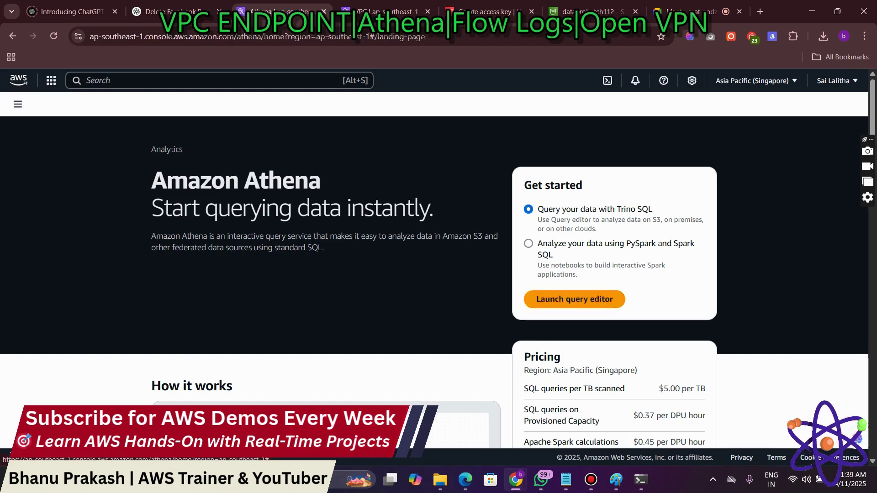
left_click(574, 299)
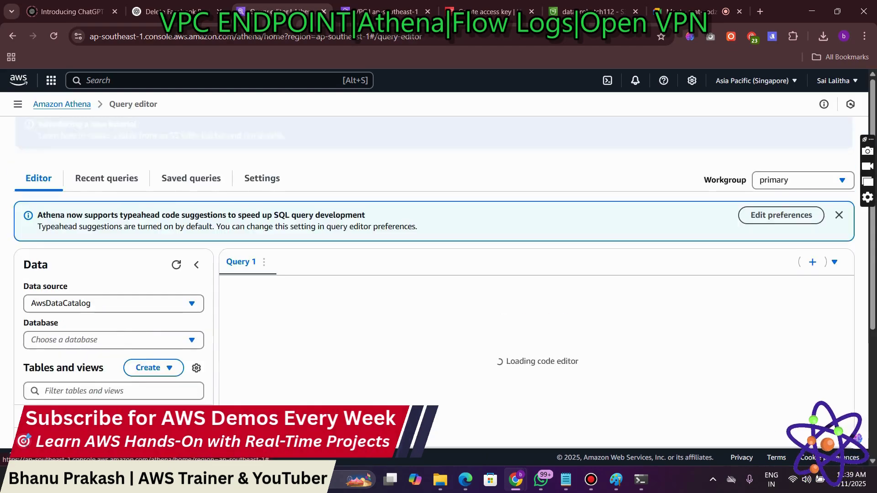
scroll(434, 283, "down", 2)
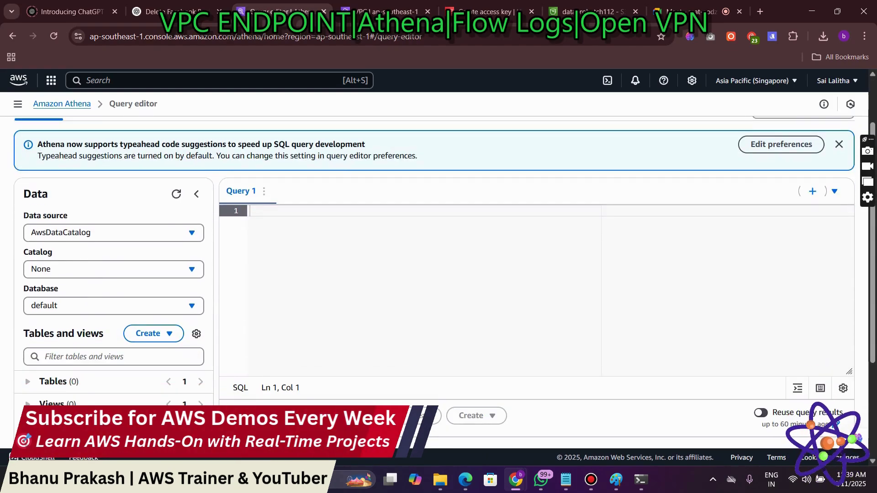
Step: Paste the statement CREATE DATABASE mydb; into the empty query, run it and check the query result
right_click(293, 208)
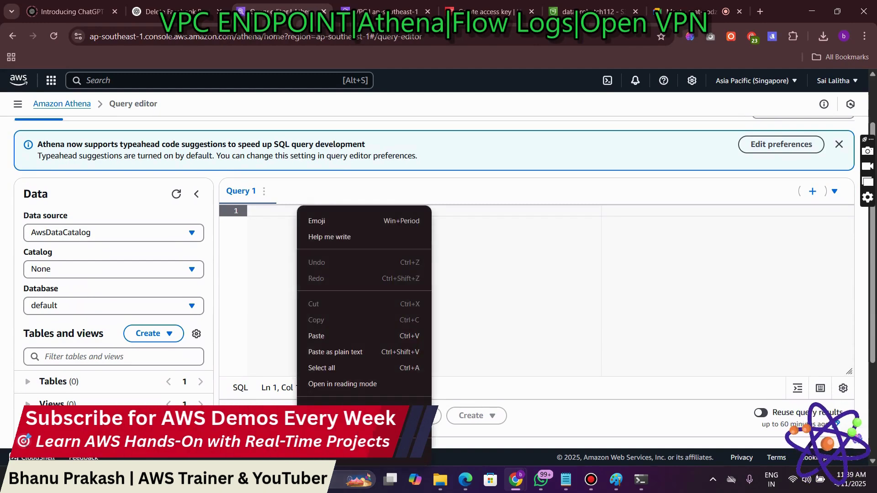
left_click(320, 336)
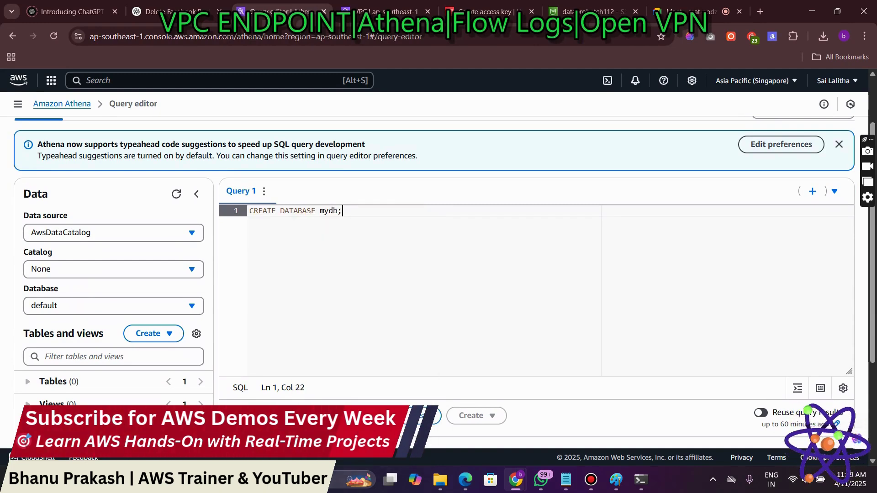
left_click_drag(320, 211, 338, 211)
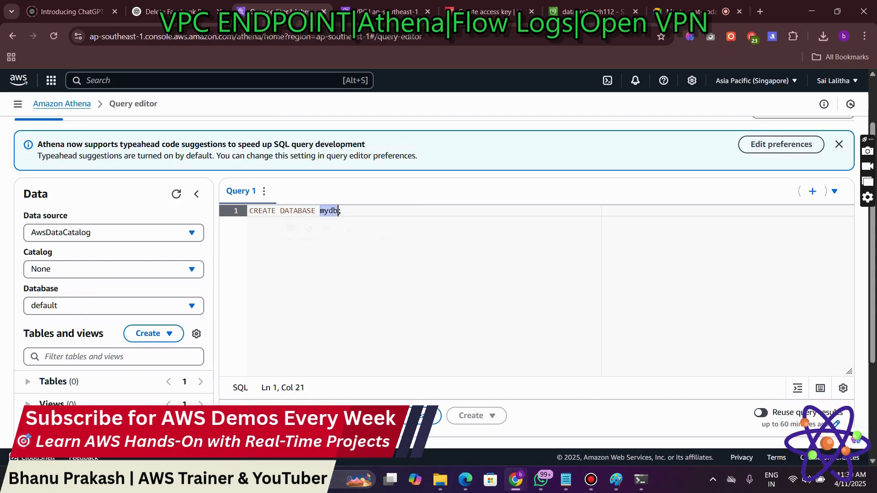
left_click(343, 211)
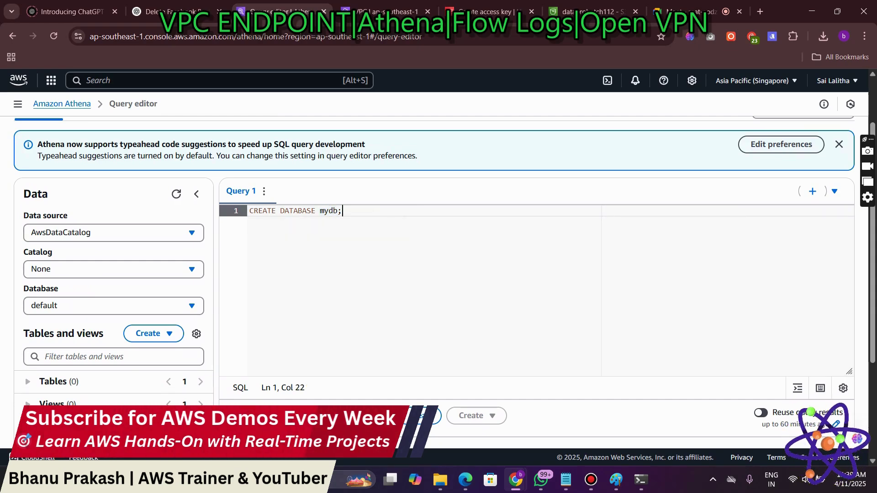
left_click_drag(343, 211, 249, 211)
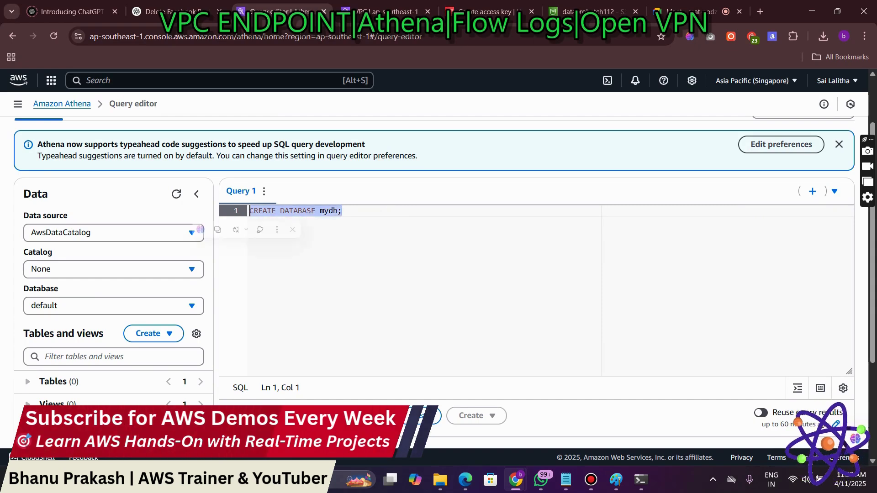
left_click(344, 211)
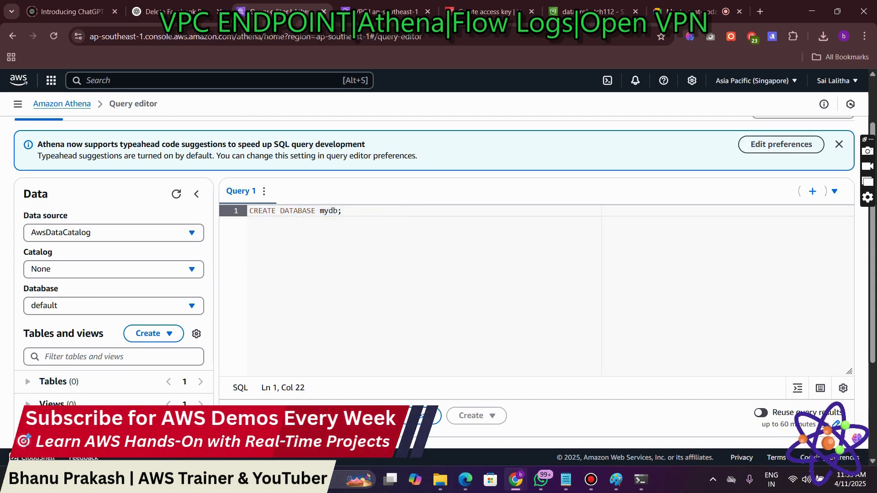
left_click_drag(329, 211, 325, 211)
left_click(344, 211)
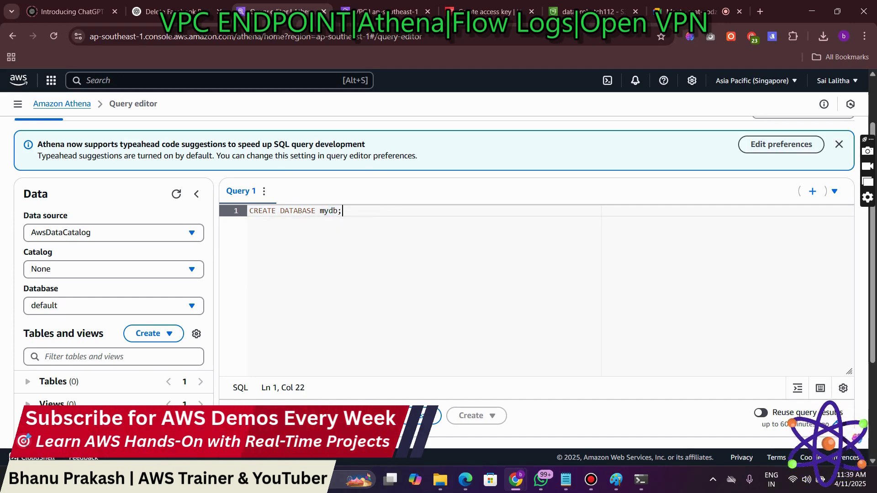
left_click_drag(342, 211, 250, 211)
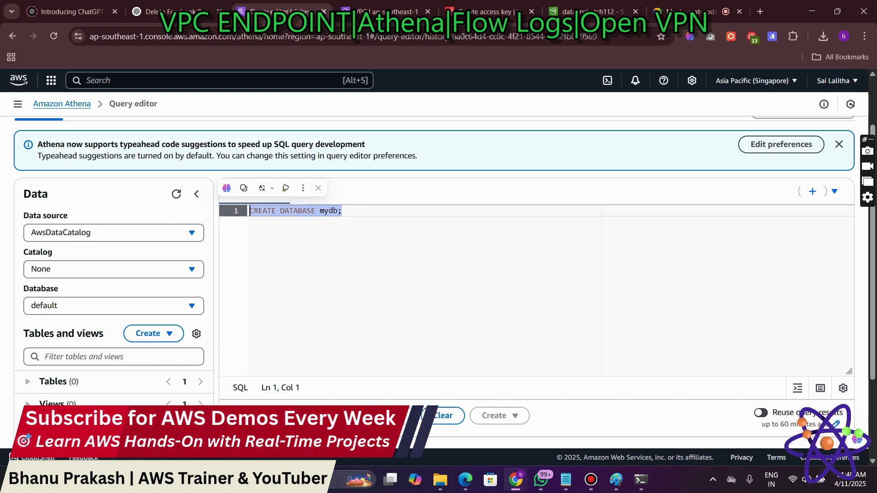
scroll(434, 284, "down", 3)
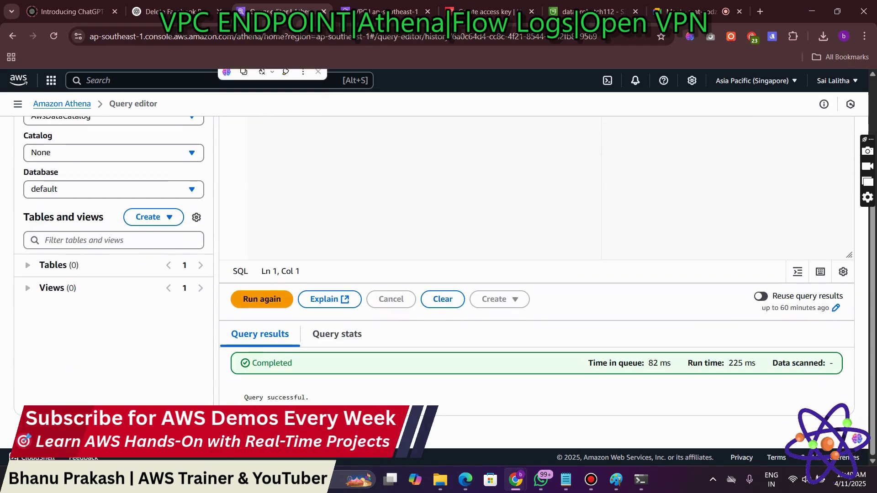
left_click_drag(252, 364, 292, 363)
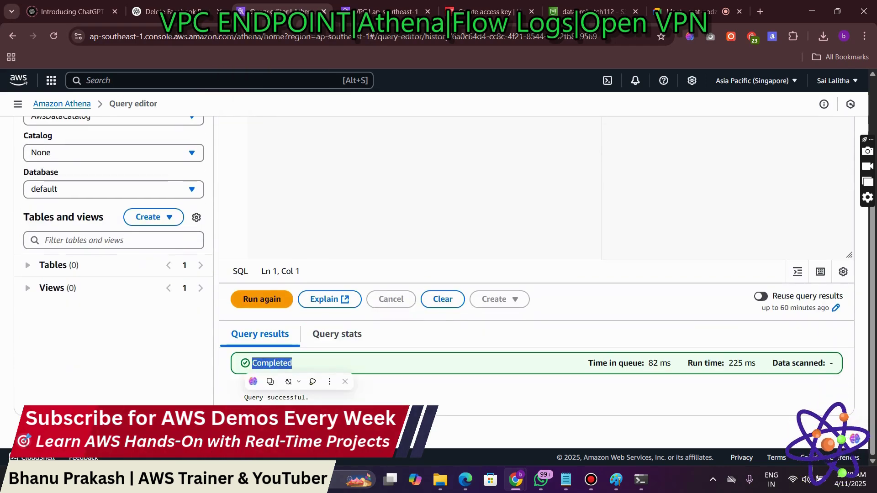
left_click_drag(244, 397, 309, 397)
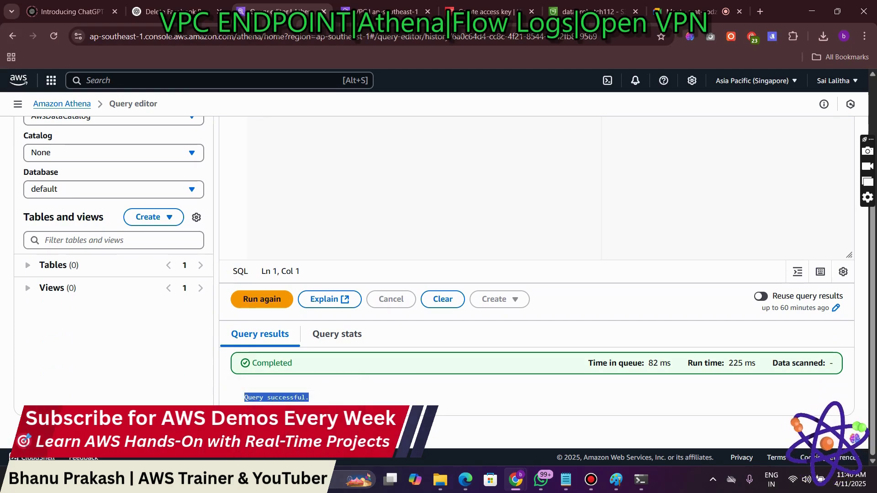
left_click(325, 397)
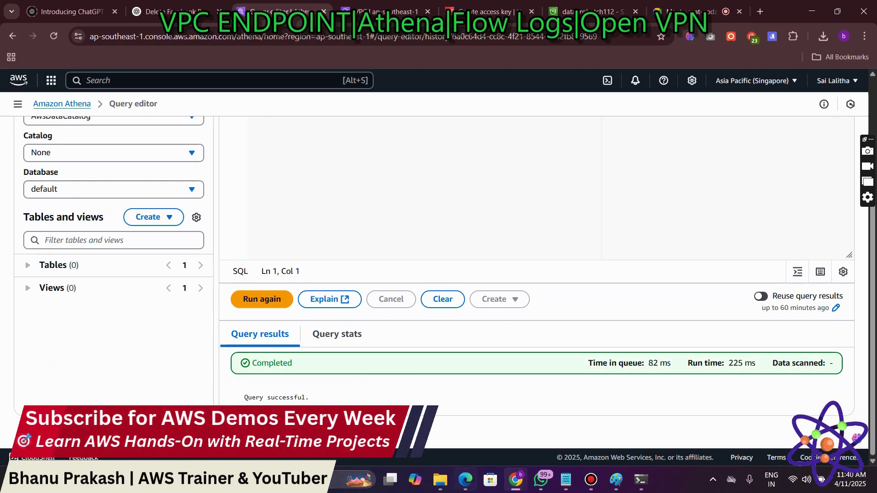
Step: Switch to the Athena PDF guide in Edge and copy the CREATE EXTERNAL TABLE statement from Step 4
key("alt+Tab")
scroll(434, 265, "down", 7)
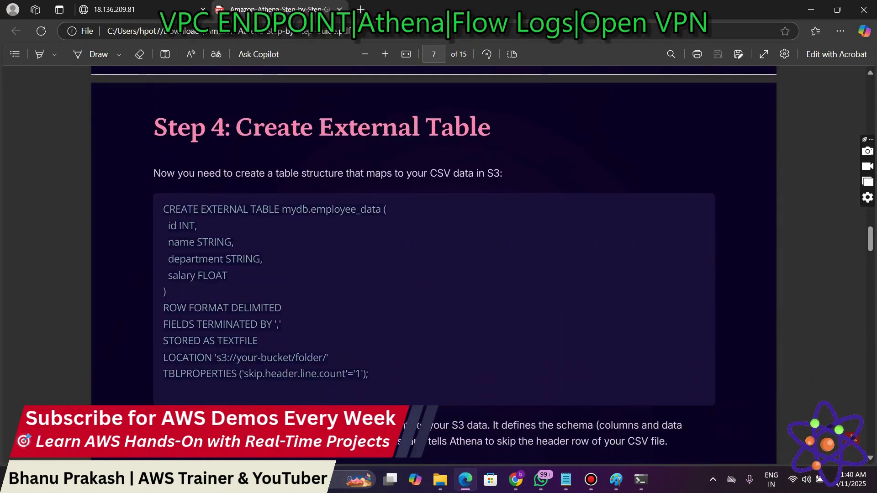
right_click(379, 270)
left_click(411, 277)
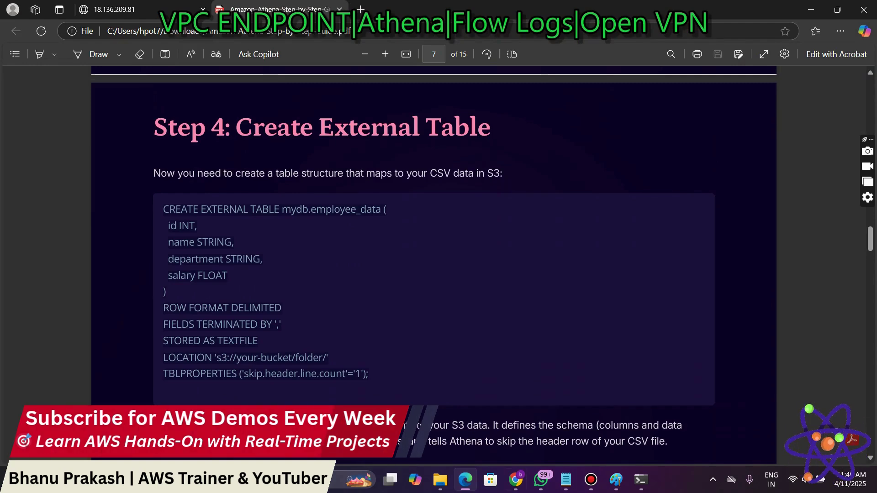
Step: Switch back to the Athena query in Chrome and paste the mydb.employee_data table statement below CREATE DATABASE, separated by a blank line
left_click(515, 479)
left_click(451, 422)
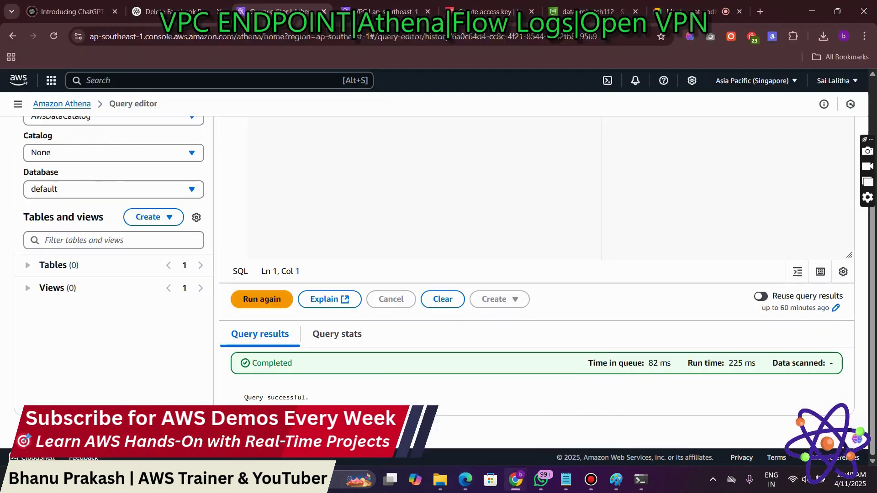
scroll(434, 274, "up", 2)
left_click(343, 196)
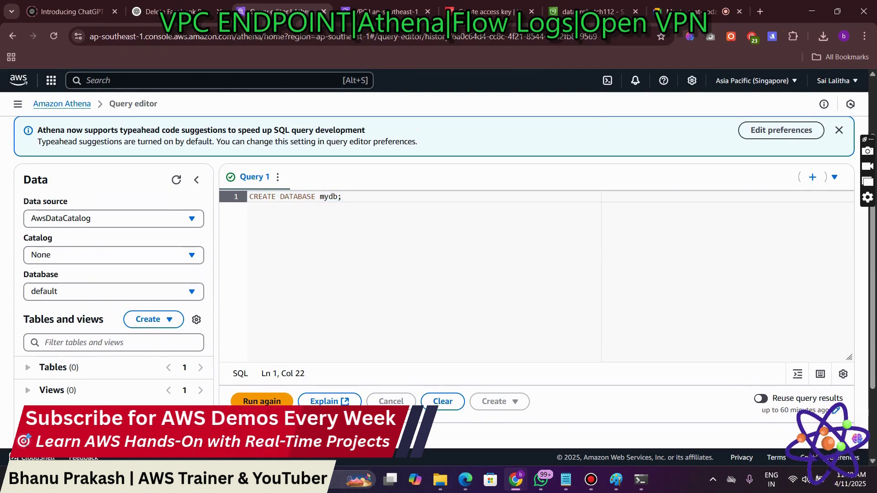
key("Return")
key("Return")
key("ctrl+v")
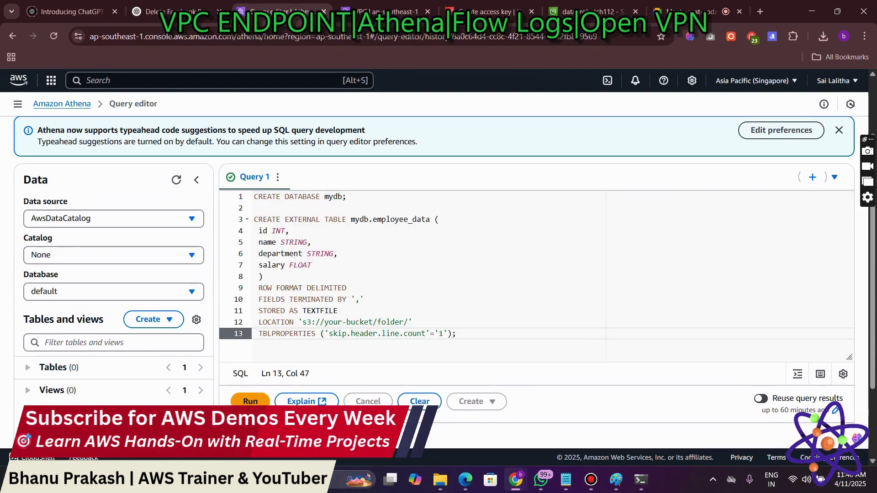
Step: Review the pasted external table statement, including its table name, field delimiter and placeholder S3 location
left_click_drag(457, 334, 254, 220)
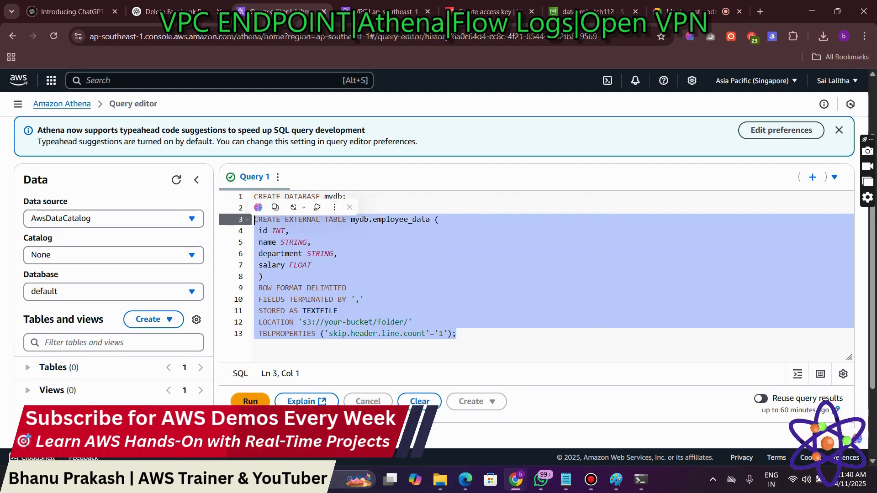
left_click(290, 232)
left_click_drag(373, 220, 430, 219)
left_click(364, 300)
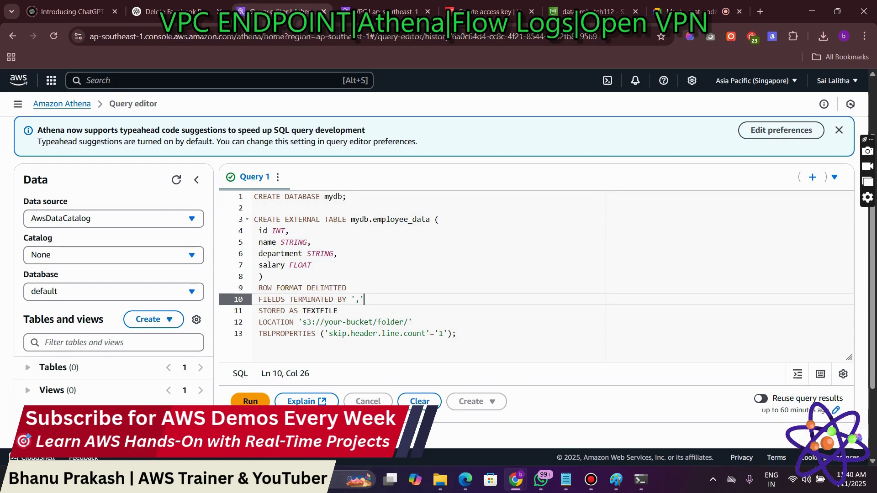
left_click_drag(408, 322, 303, 322)
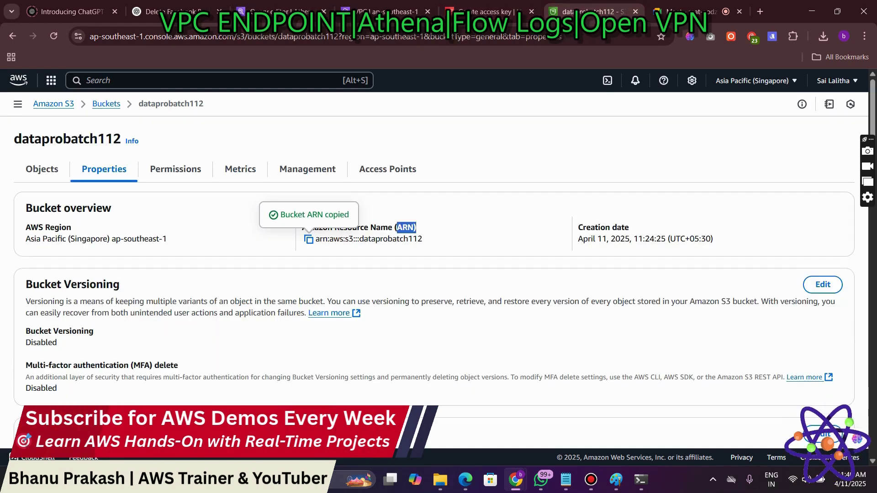
Step: Reopen the dataprobatch112 bucket from the S3 bucket list and refresh its object list
left_click(106, 103)
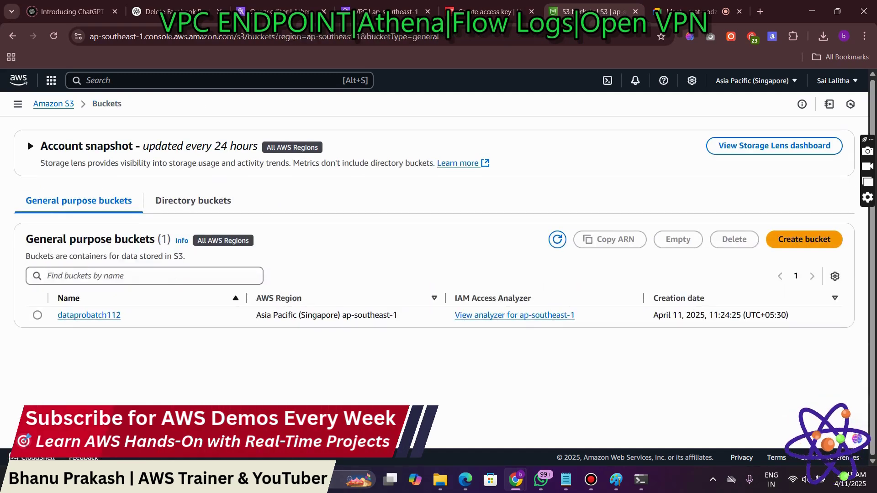
left_click(89, 315)
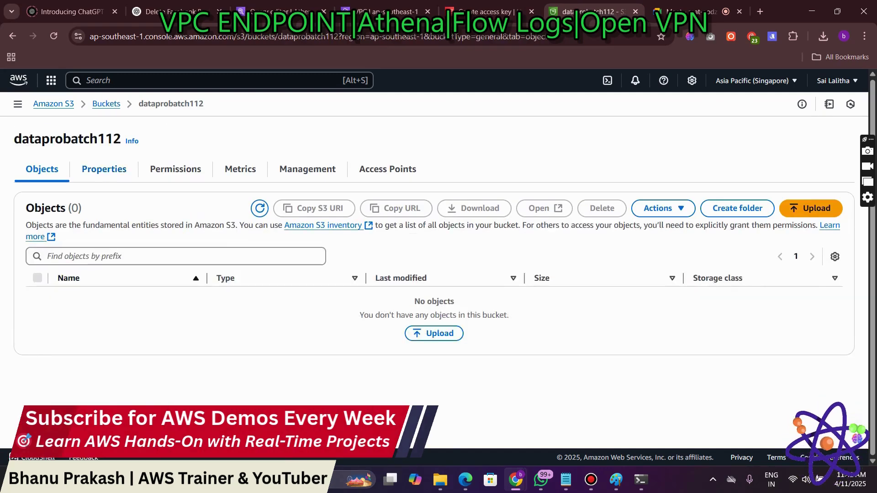
left_click(105, 169)
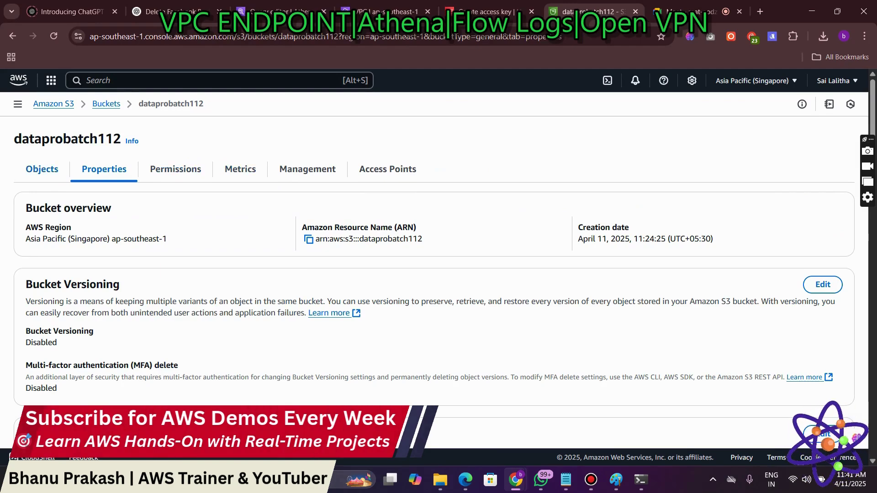
left_click(41, 169)
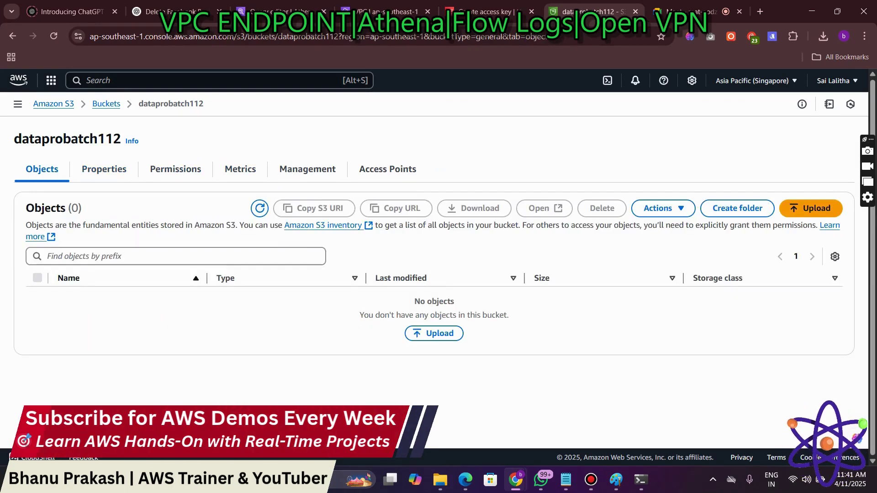
left_click(260, 209)
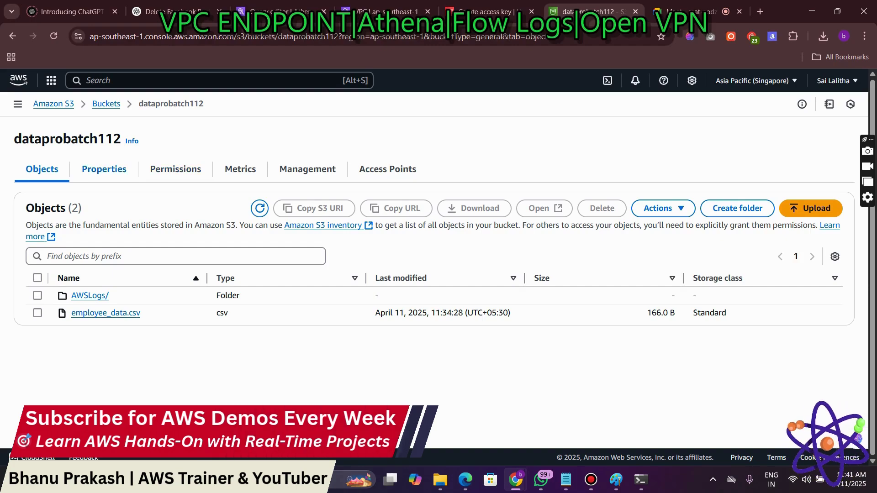
Step: Look through the properties and permissions of the dataprobatch112 bucket
left_click(104, 169)
scroll(434, 283, "down", 4)
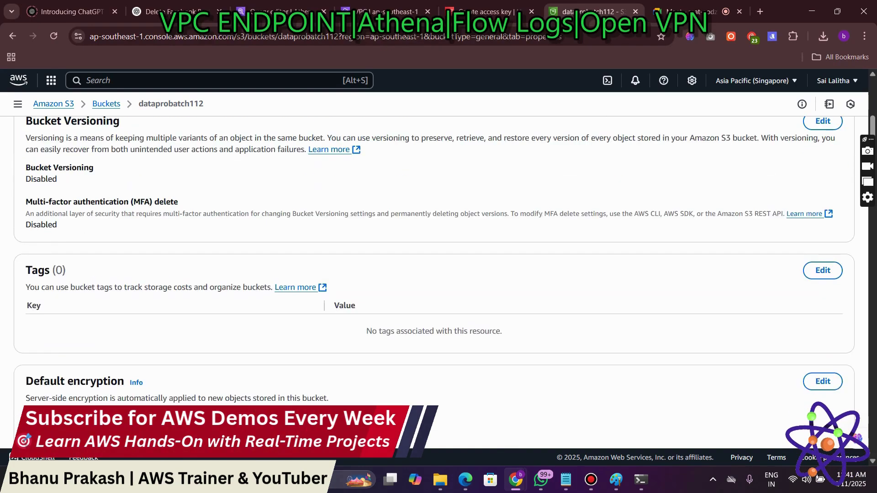
scroll(434, 283, "down", 10)
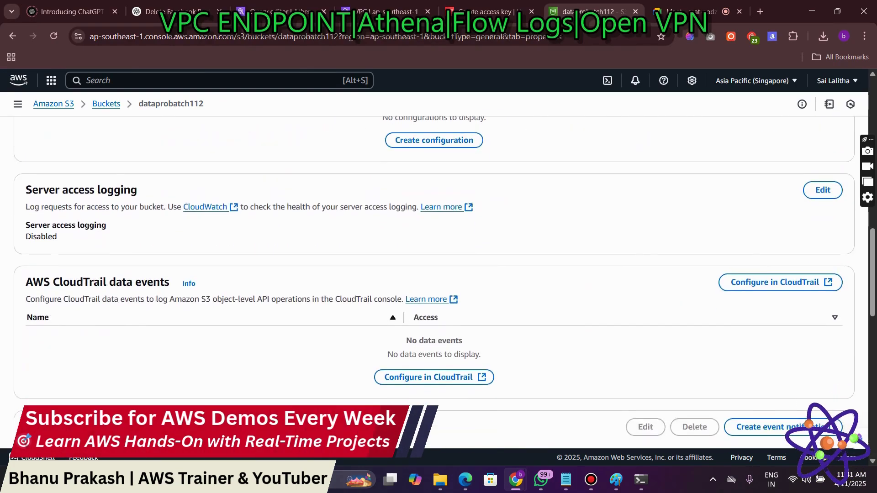
scroll(433, 284, "up", 13)
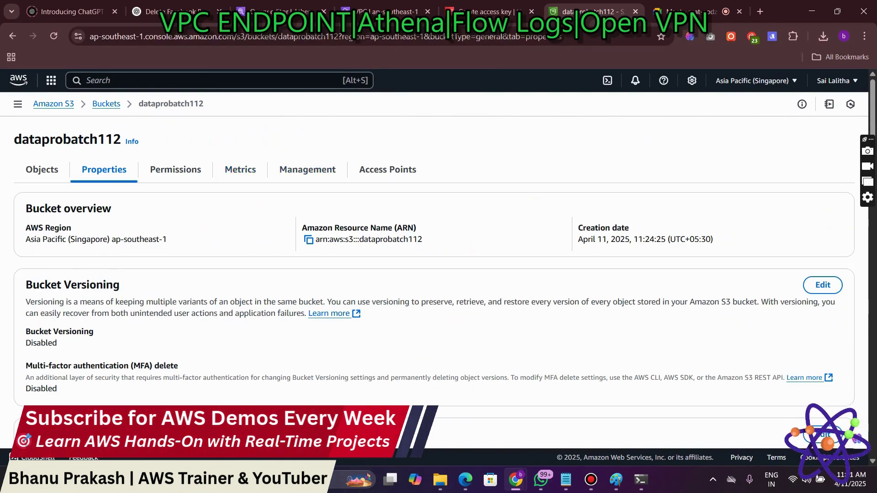
left_click(175, 169)
scroll(433, 283, "down", 2)
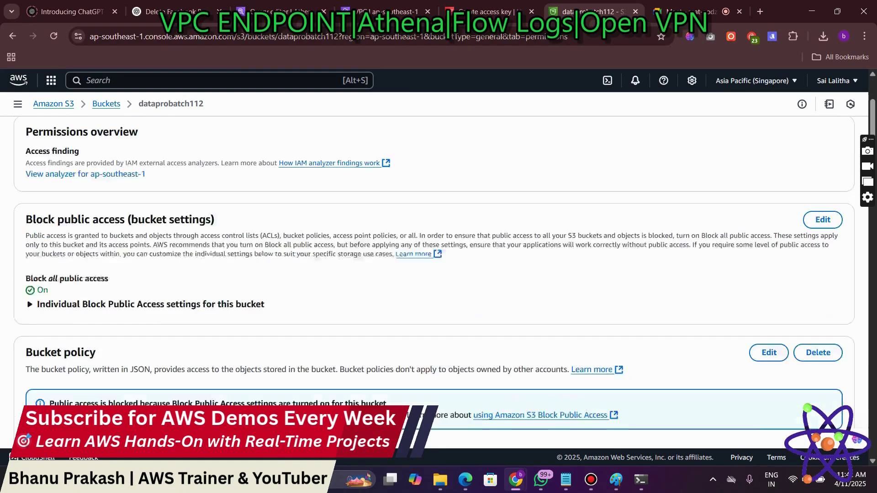
scroll(434, 283, "up", 2)
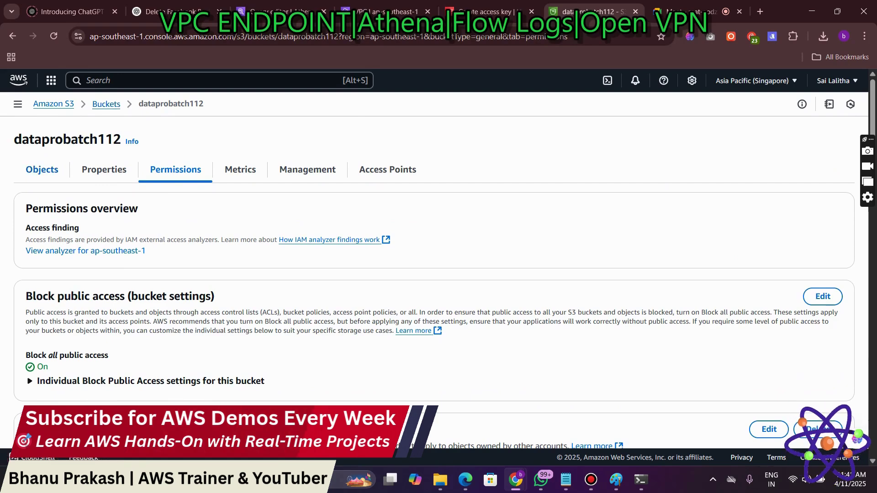
Step: Open employee_data.csv from the dataprobatch112 bucket's objects and copy its S3 URI
left_click(41, 169)
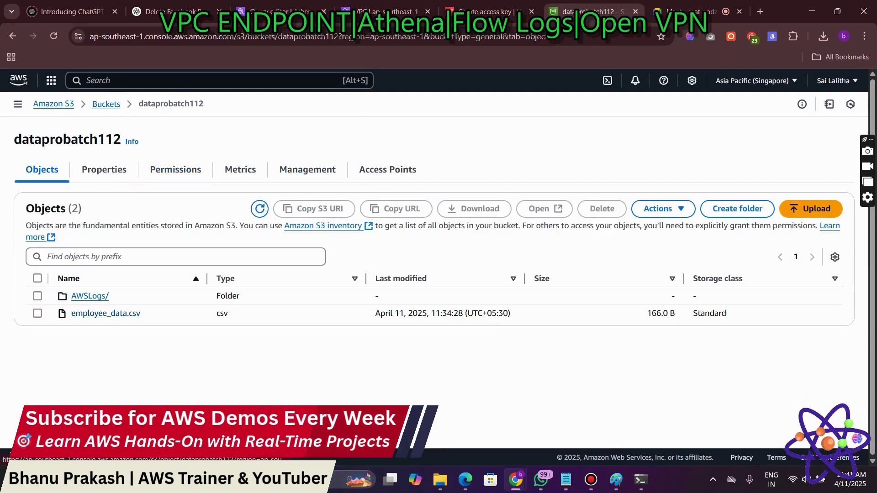
left_click(106, 314)
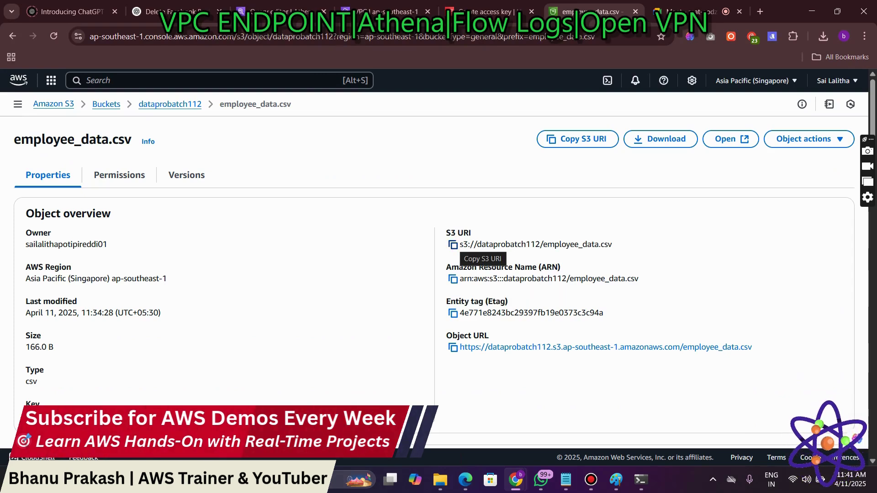
left_click(452, 245)
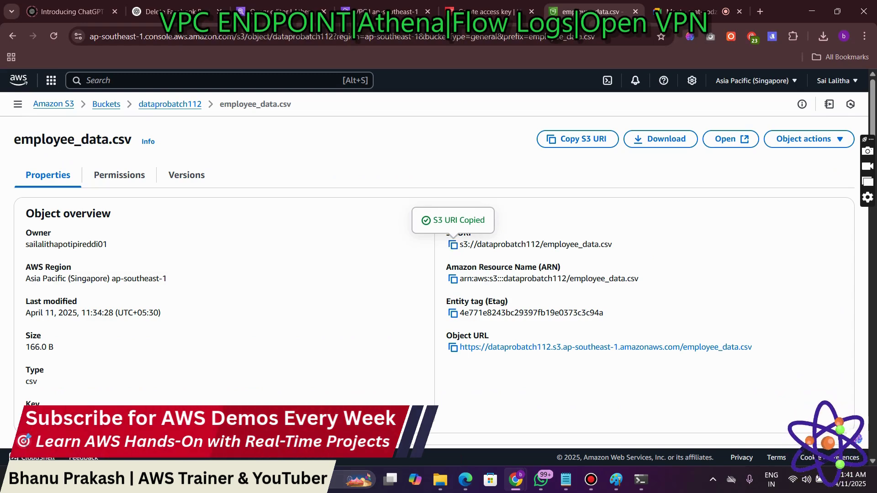
scroll(433, 274, "down", 3)
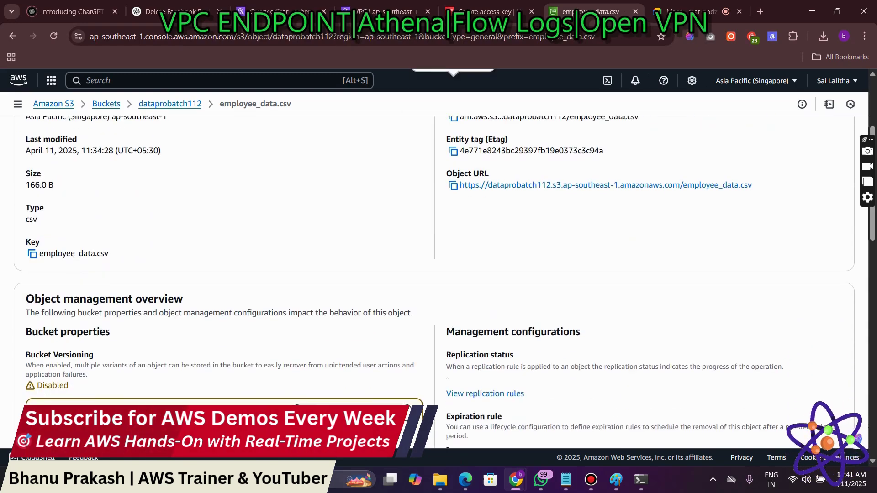
scroll(434, 274, "up", 3)
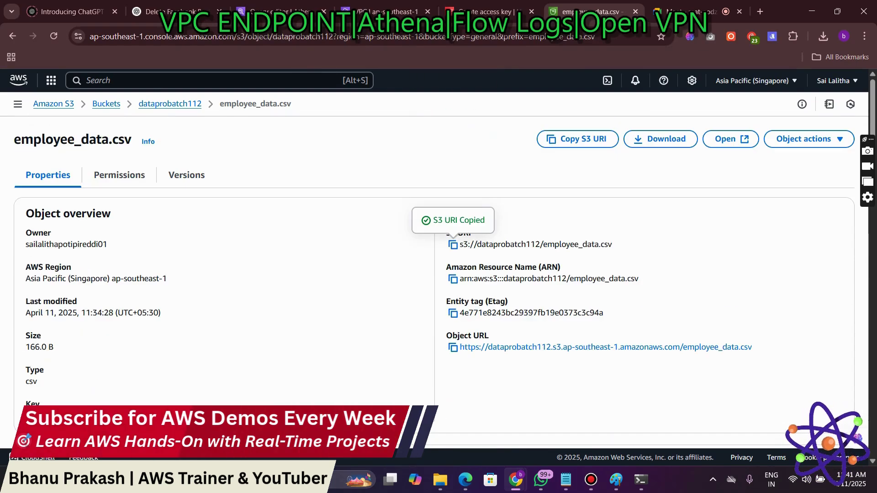
Step: Return to the Athena query, replace the placeholder LOCATION with the copied URI, and trim it to s3://dataprobatch112/
left_click(279, 11)
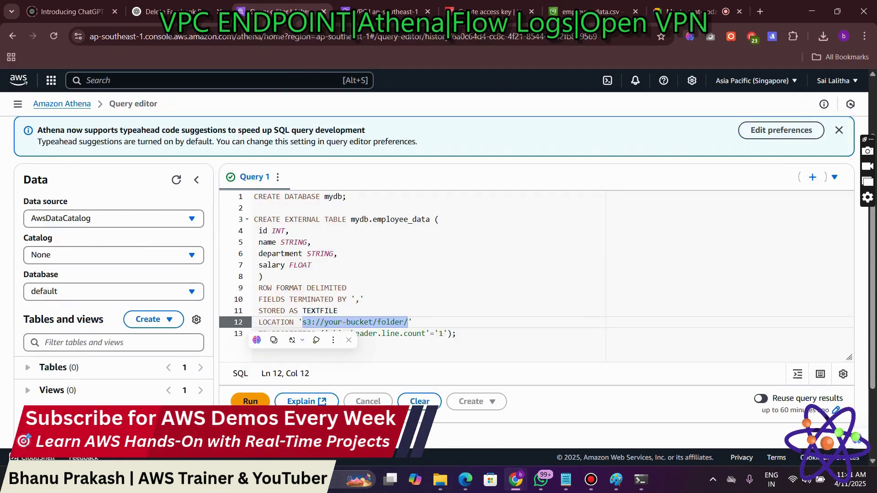
right_click(404, 322)
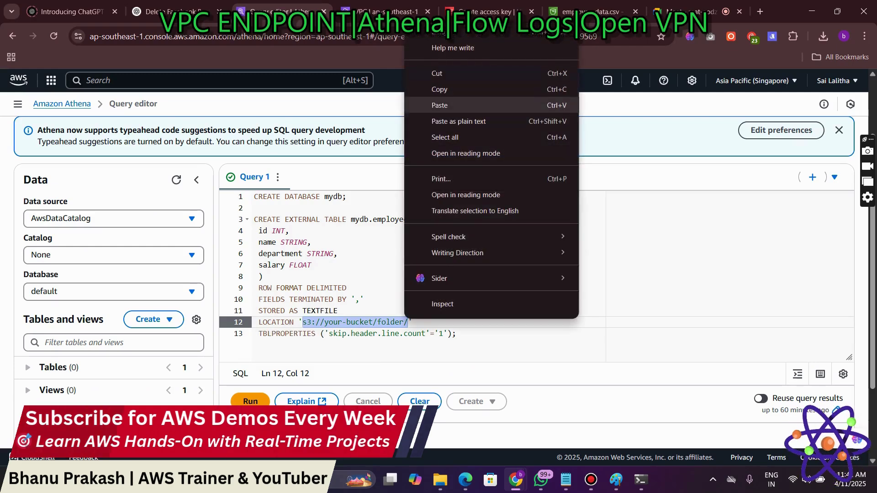
left_click(438, 105)
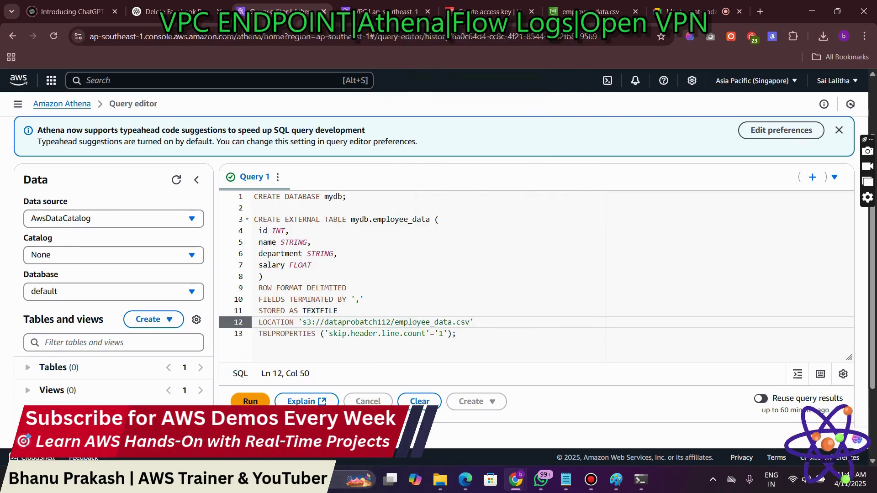
key("BackSpace")
key("BackSpace")
key("BackSpace")
key("BackSpace")
key("BackSpace")
key("BackSpace")
key("BackSpace")
key("BackSpace")
key("BackSpace")
key("BackSpace")
key("BackSpace")
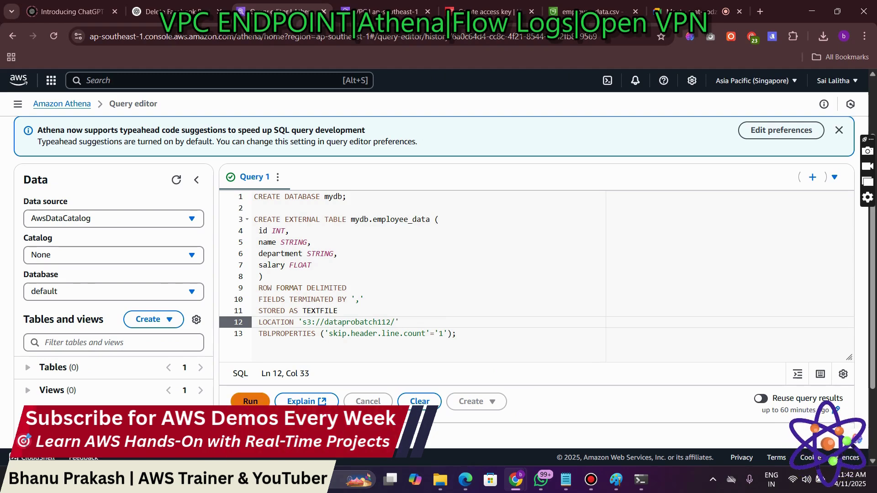
Step: Try to run the CREATE DATABASE and CREATE EXTERNAL TABLE statements together
key("ctrl+Return")
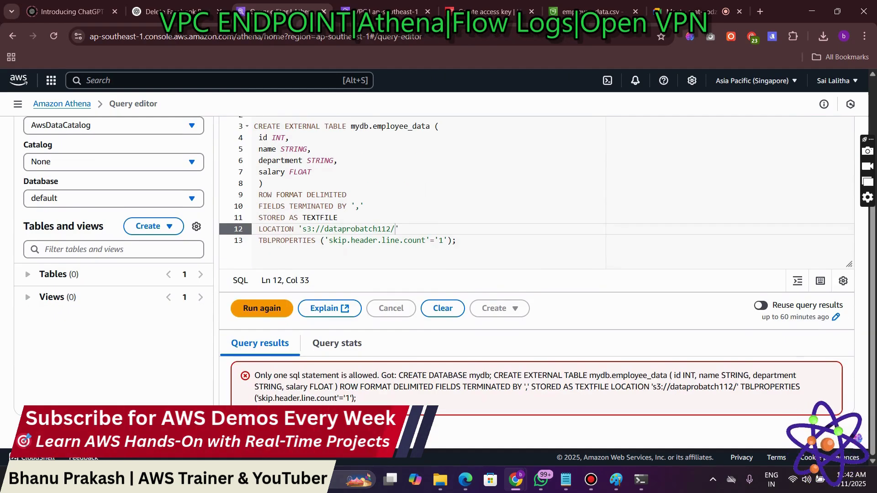
scroll(536, 274, "up", 1)
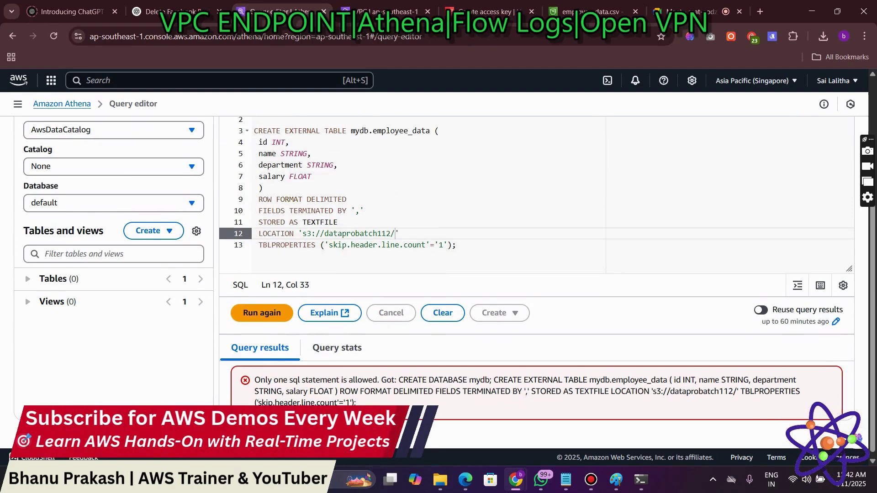
scroll(537, 274, "up", 1)
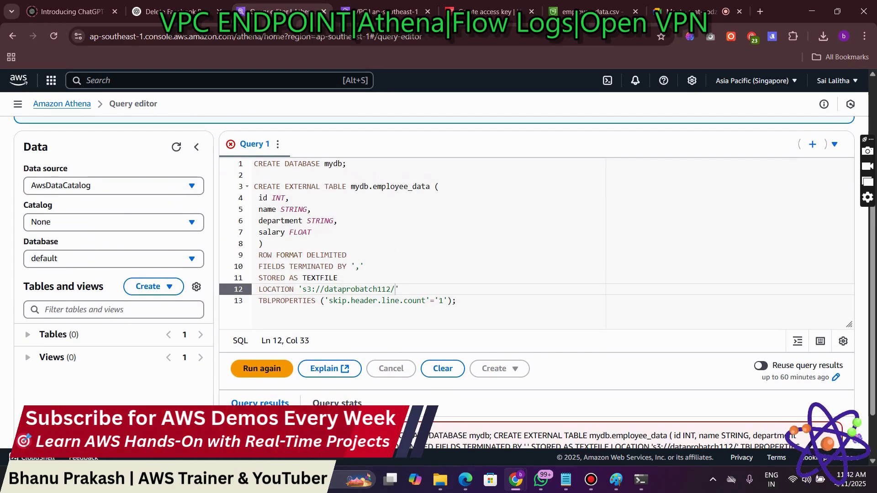
Step: Run only the CREATE EXTERNAL TABLE mydb.employee_data statement and check its query result
left_click_drag(455, 301, 254, 186)
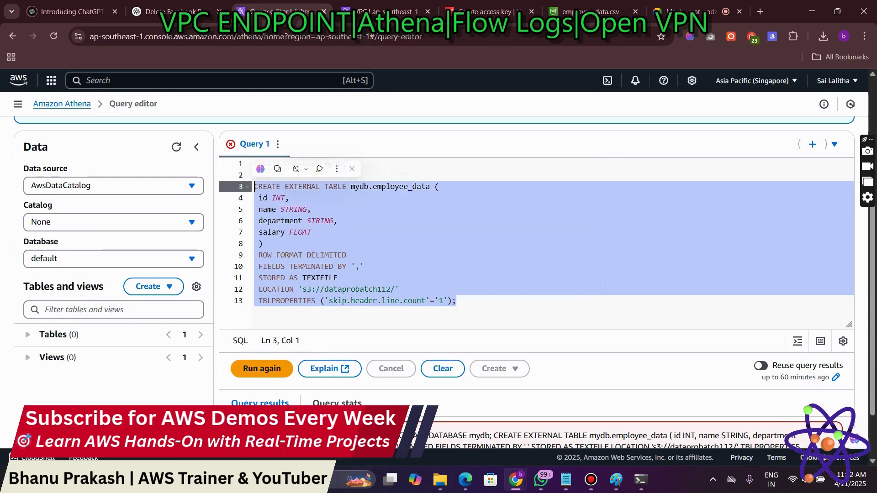
key("ctrl+Return")
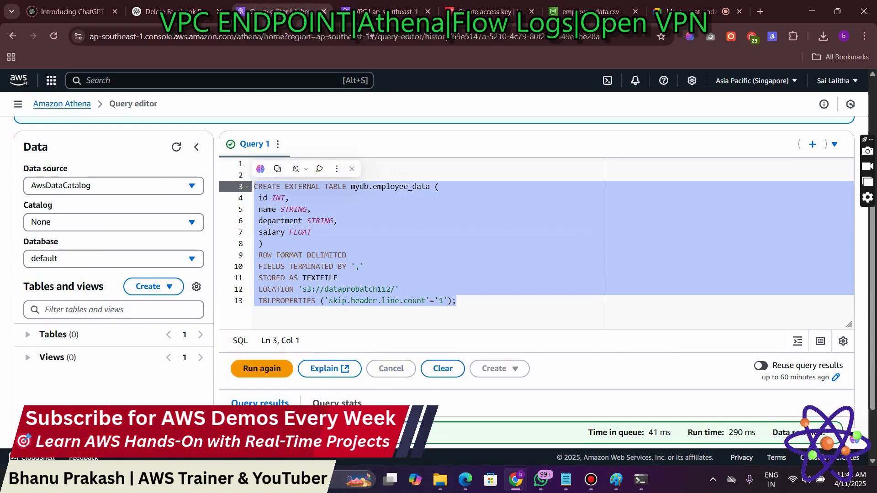
scroll(536, 274, "down", 2)
left_click_drag(309, 397, 252, 397)
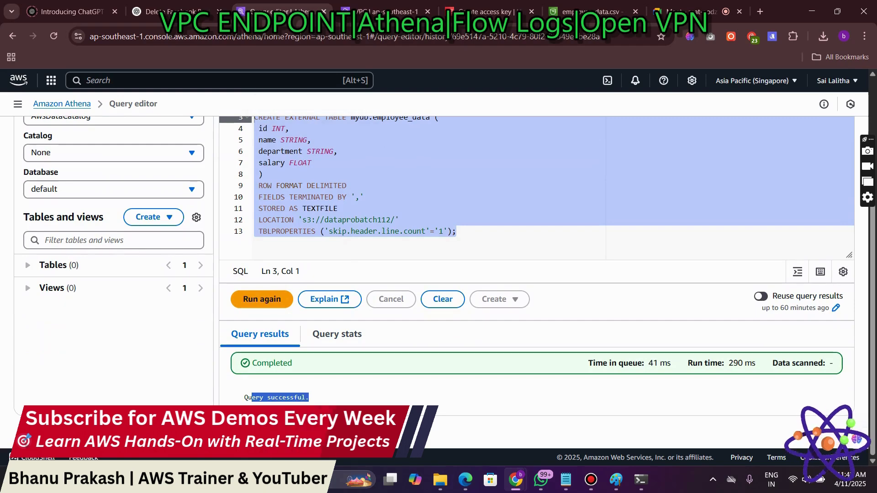
scroll(434, 274, "up", 2)
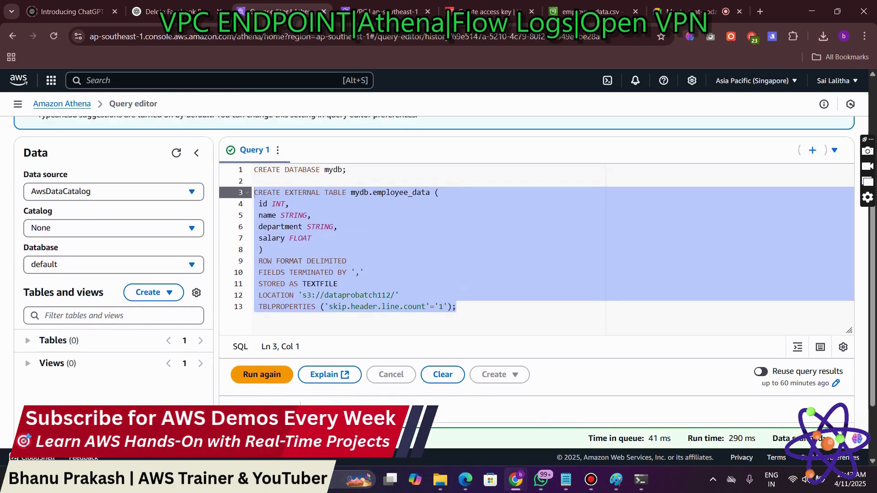
Step: Add a blank line and a new line below the table statement, and copy the select-all query from Step 5 of the PDF guide in Edge
left_click(457, 307)
key("Return")
key("Return")
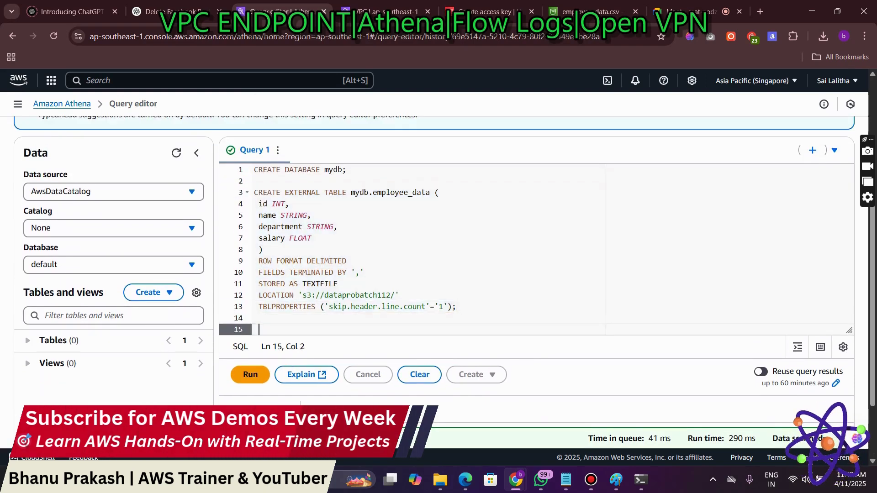
left_click(465, 480)
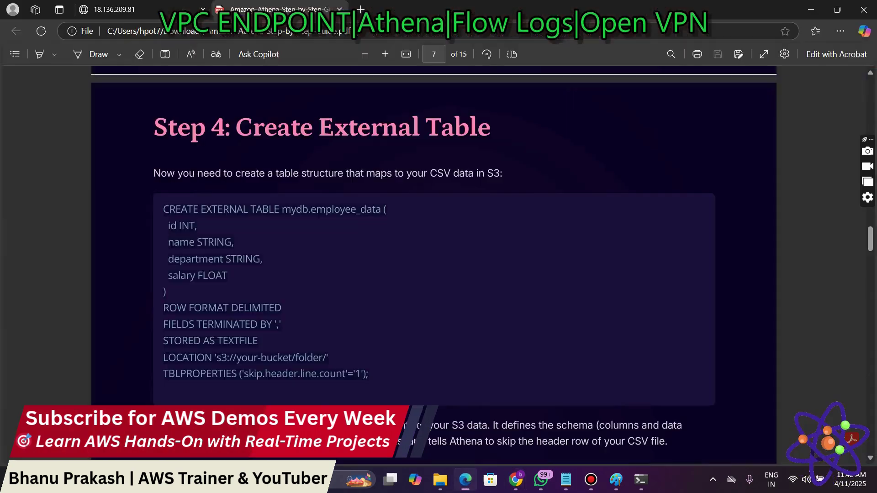
scroll(434, 262, "down", 5)
scroll(434, 261, "down", 3)
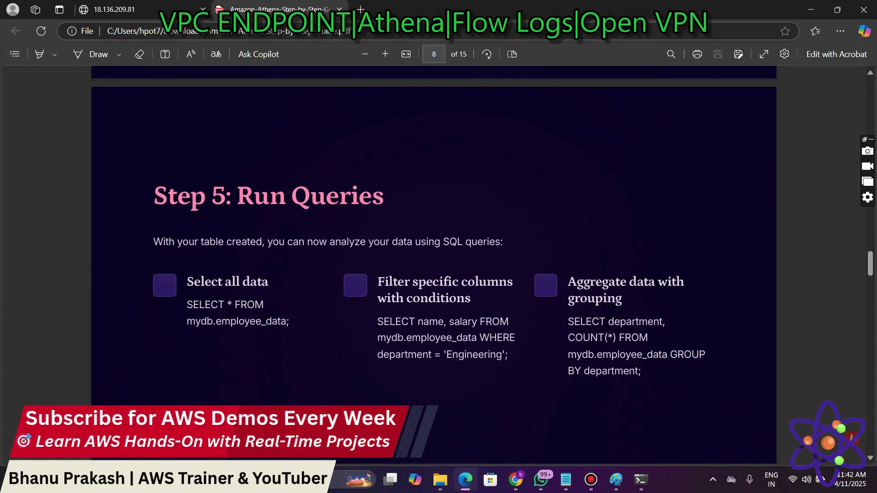
scroll(434, 262, "down", 1)
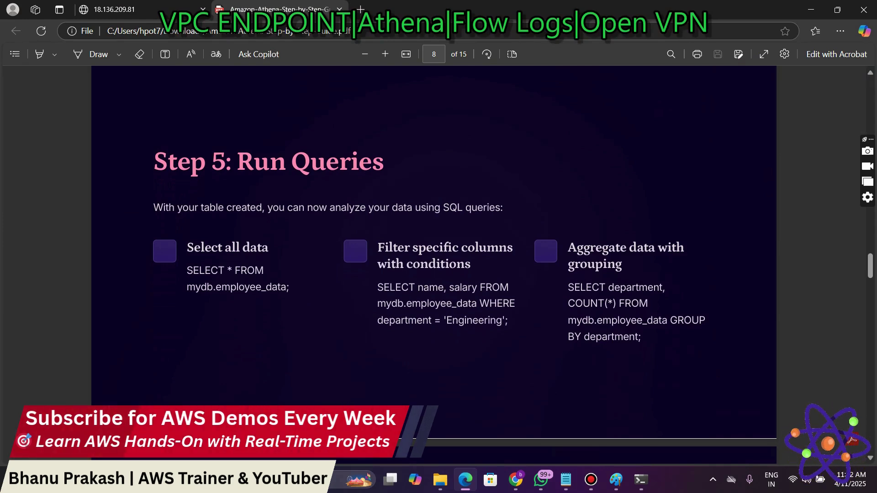
left_click_drag(200, 271, 291, 288)
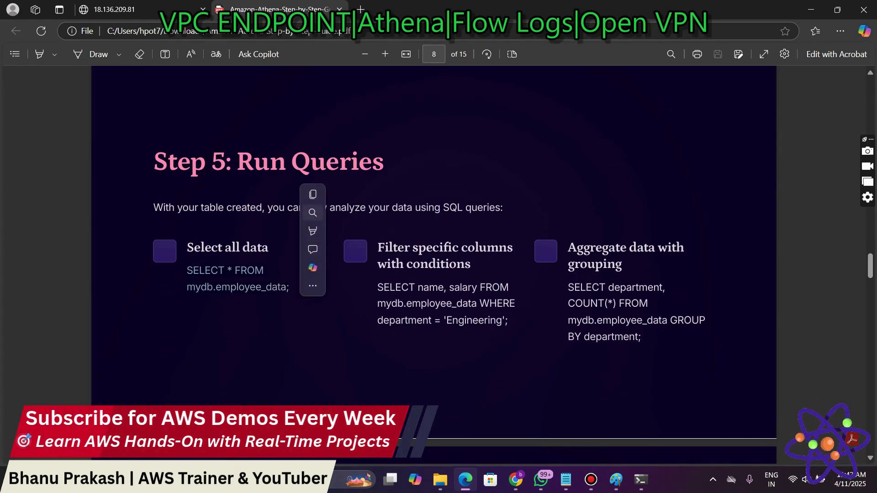
left_click(324, 195)
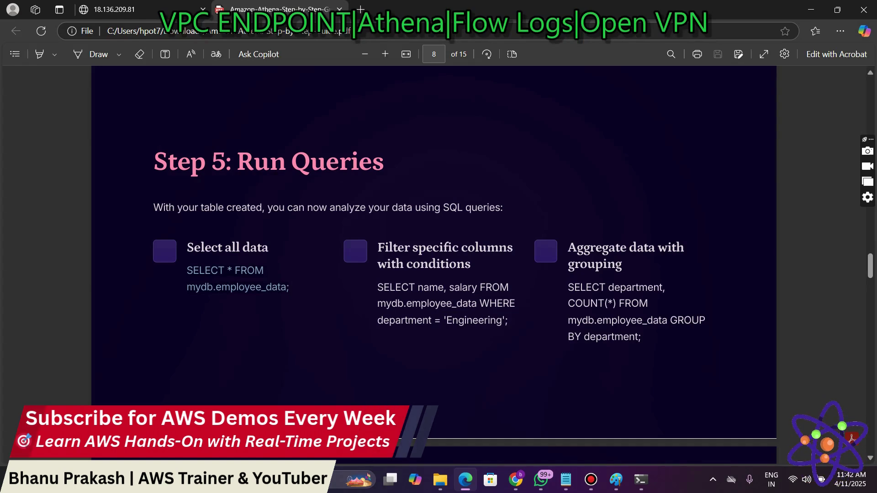
Step: Switch back to the Athena query in Chrome and paste SELECT * FROM mydb.employee_data; on line 15, joined into a single line
left_click(516, 480)
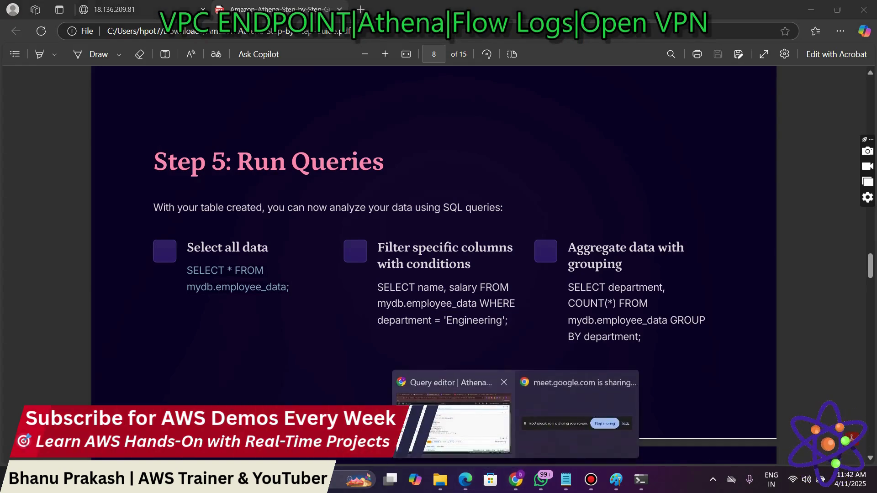
left_click(462, 425)
key("ctrl+v")
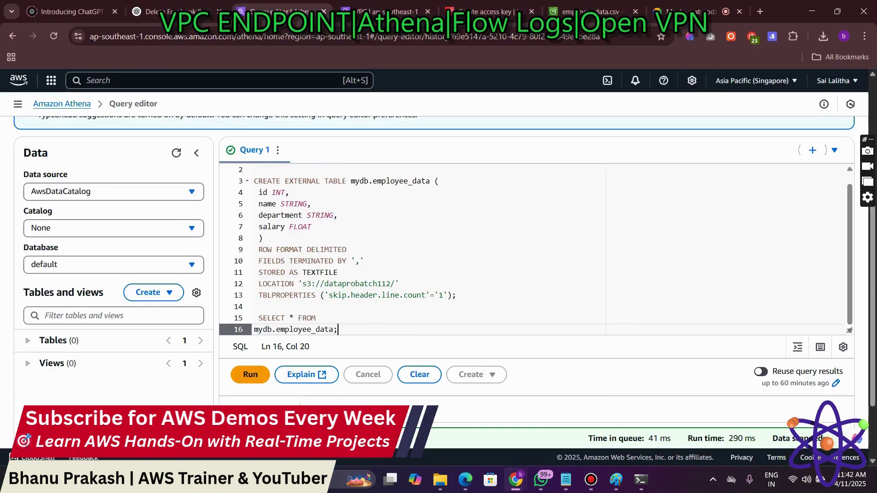
key("Home")
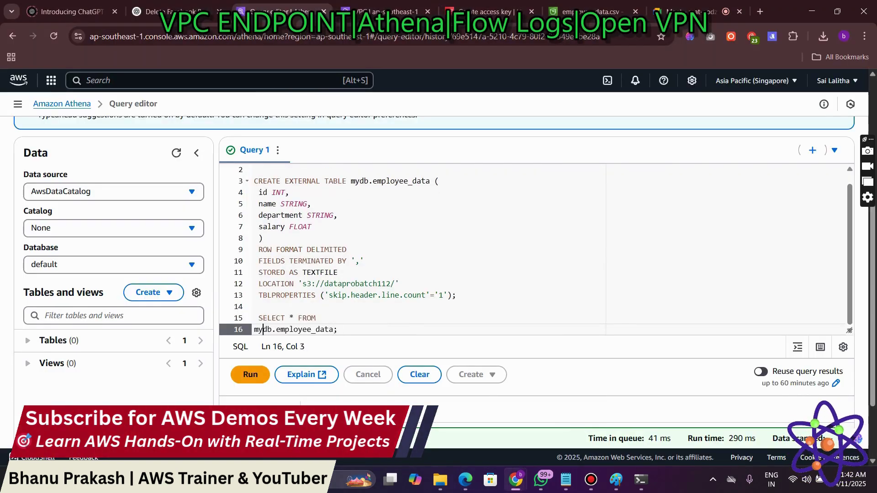
key("BackSpace")
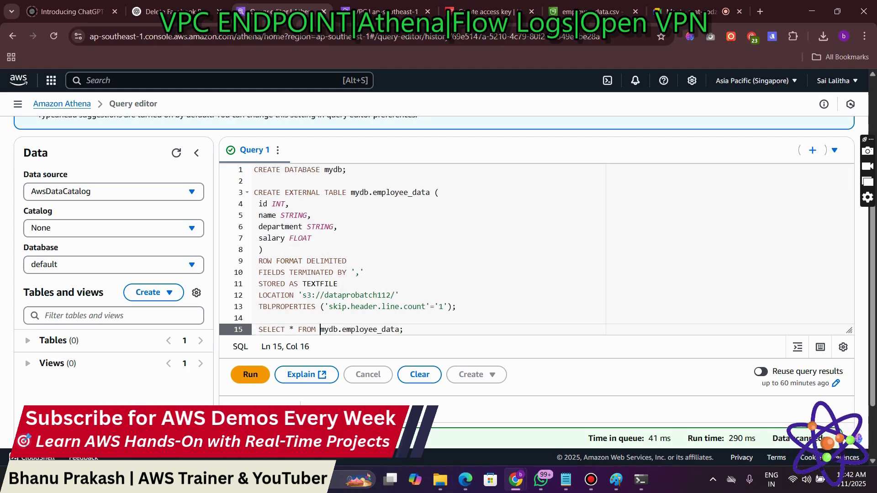
Step: Run only the SELECT * FROM mydb.employee_data statement and review the returned employee rows
key("shift+Home")
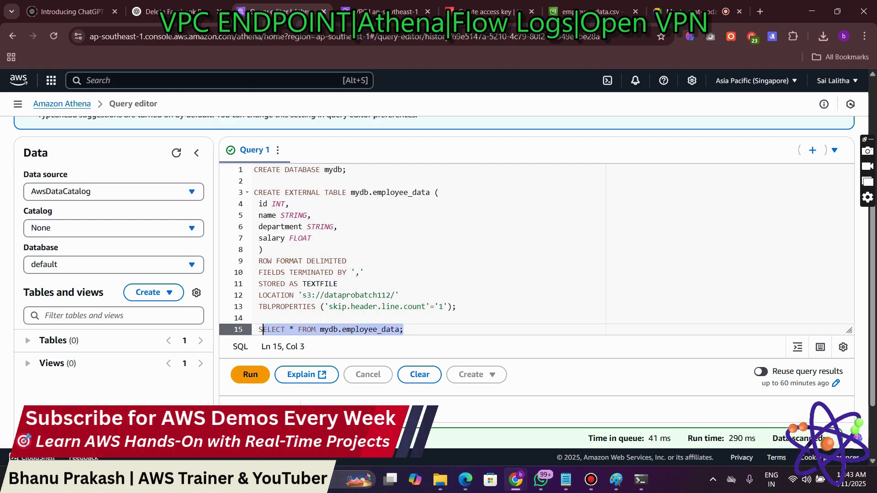
scroll(536, 274, "down", 2)
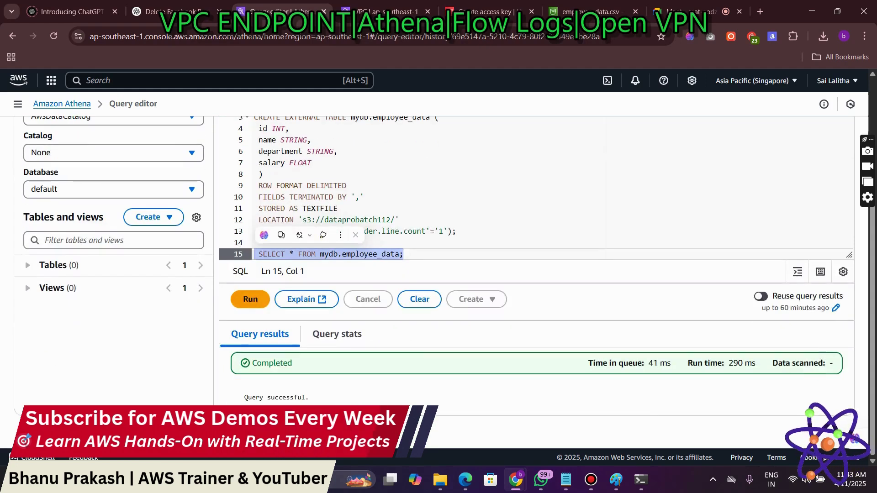
key("ctrl+Return")
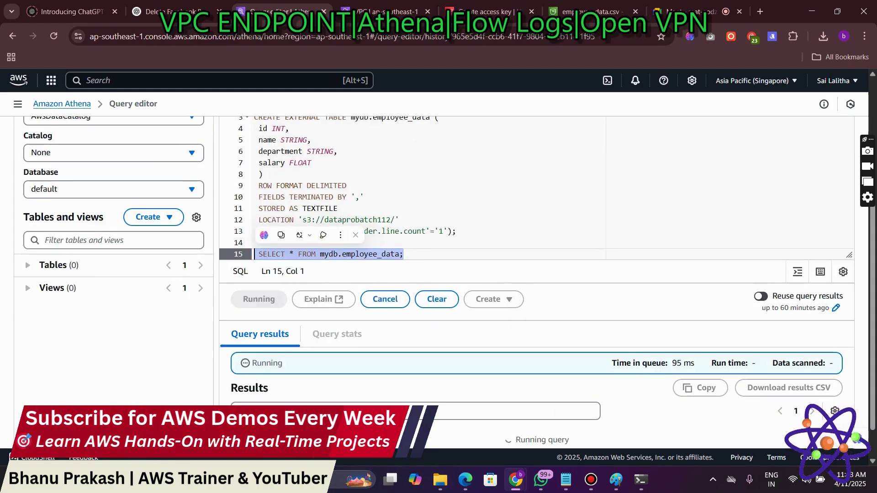
scroll(537, 274, "down", 4)
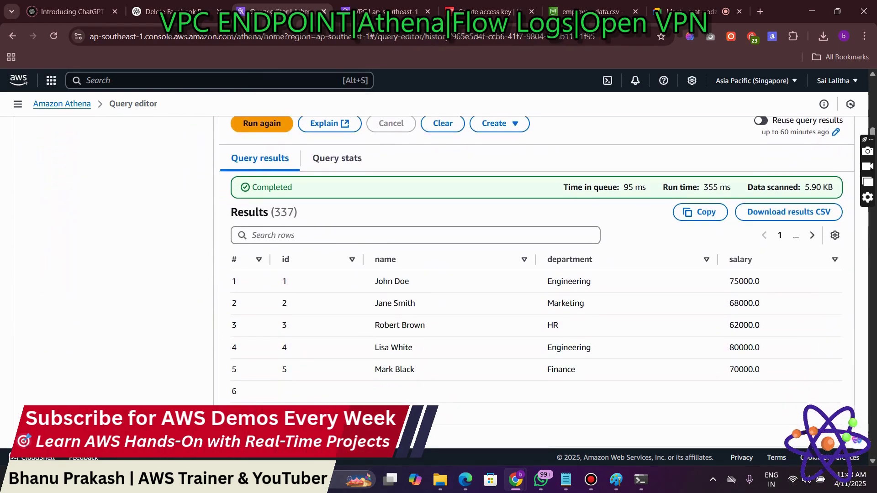
left_click_drag(280, 281, 400, 369)
left_click(400, 369)
scroll(537, 283, "up", 1)
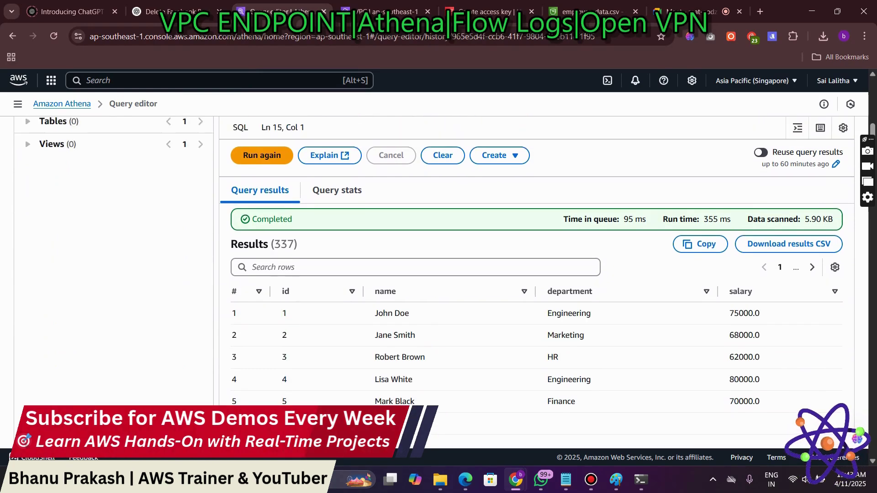
scroll(537, 283, "down", 1)
scroll(537, 283, "up", 2)
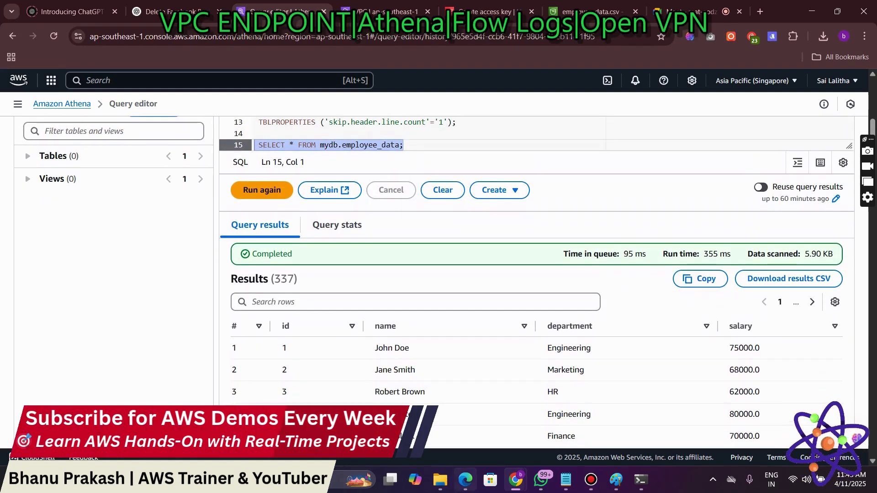
Step: Switch to the PDF guide in Edge and copy the query selecting name and salary where department = 'Engineering'
left_click(465, 480)
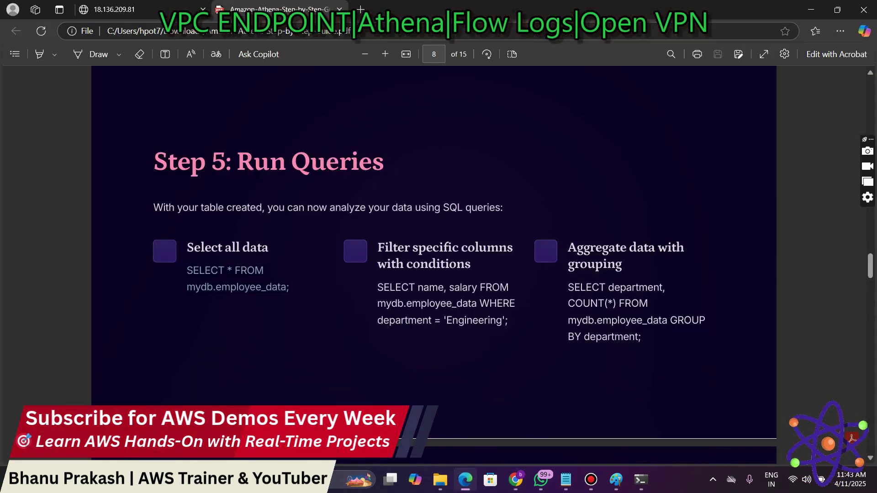
left_click_drag(377, 287, 509, 321)
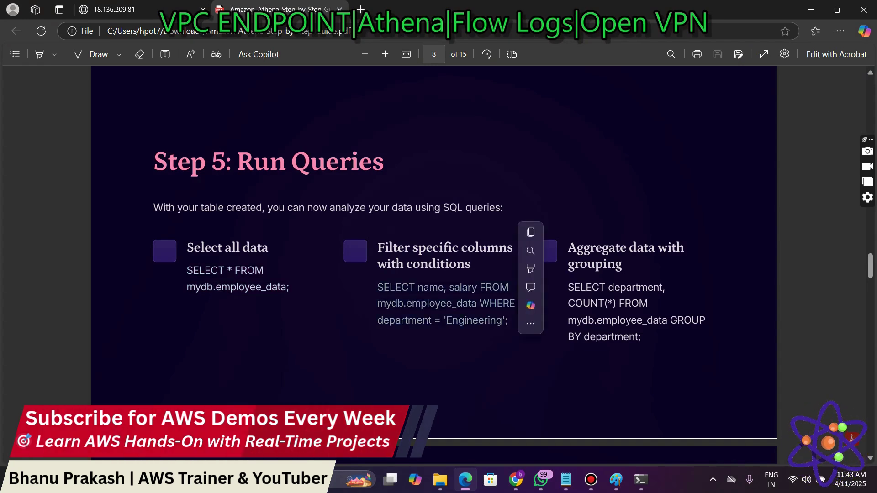
key("ctrl+c")
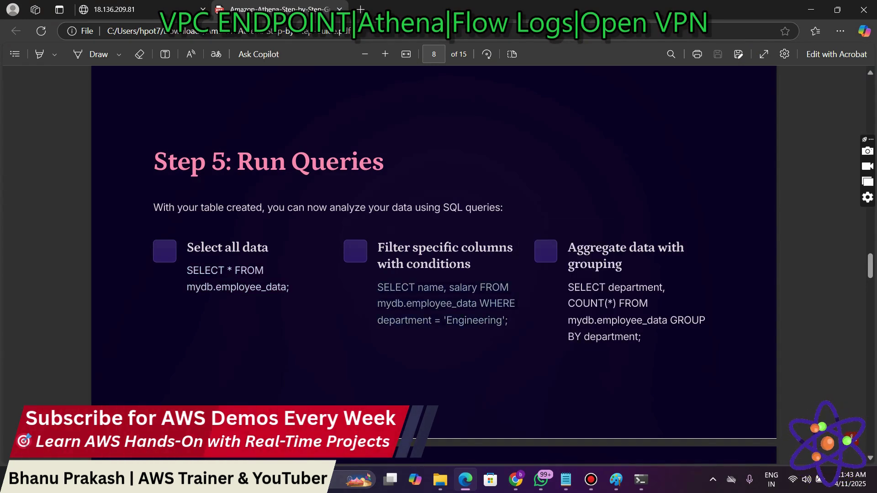
Step: Switch back to the Athena query in Chrome, add eight new lines below the SELECT * statement and place the cursor on line 18
mouse_move(516, 480)
left_click(526, 430)
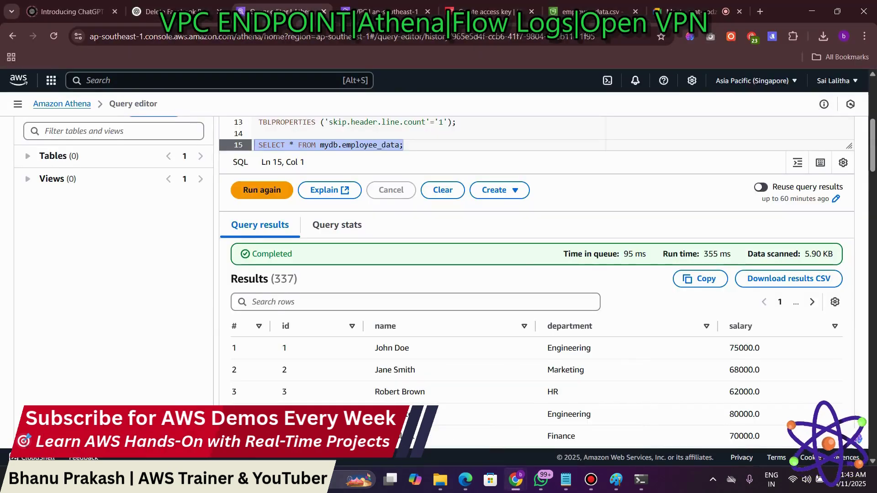
scroll(535, 274, "up", 2)
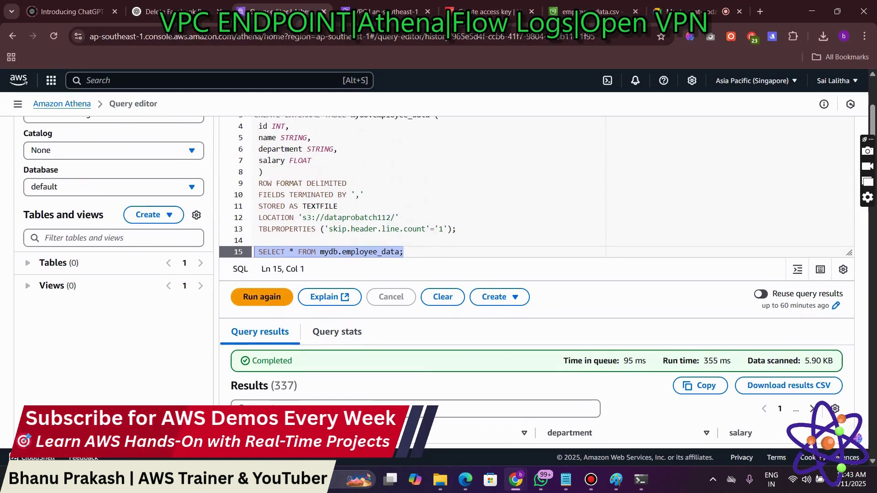
key("End")
key("Return")
key("Return")
key("Return")
key("Return")
key("Return")
key("Return")
key("Return")
key("Return")
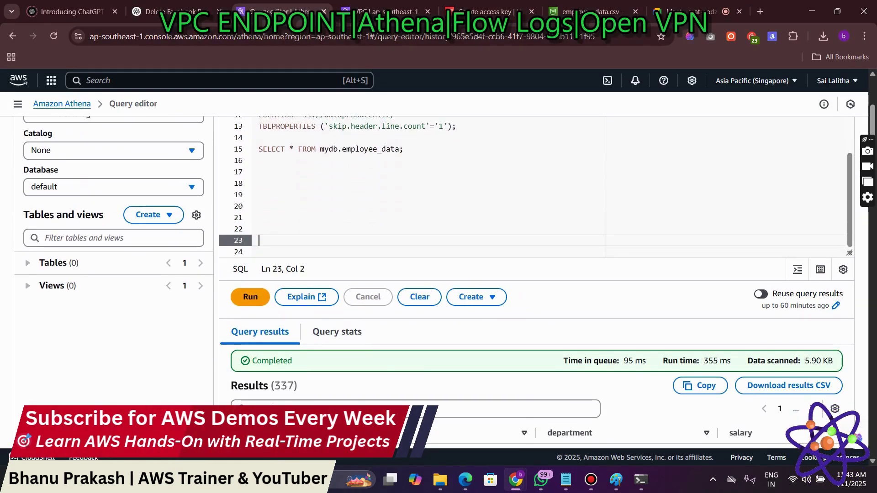
key("Up")
key("Up")
key("Up")
key("Up")
key("Up")
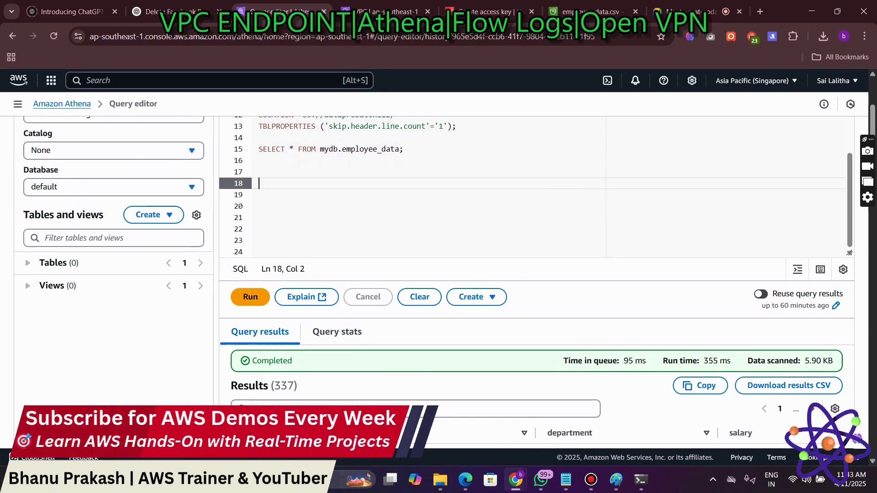
Step: Paste the copied query on line 18 and join it into one line: SELECT name, salary FROM mydb.employee_data WHERE department = 'Engineering';
scroll(534, 183, "up", 5)
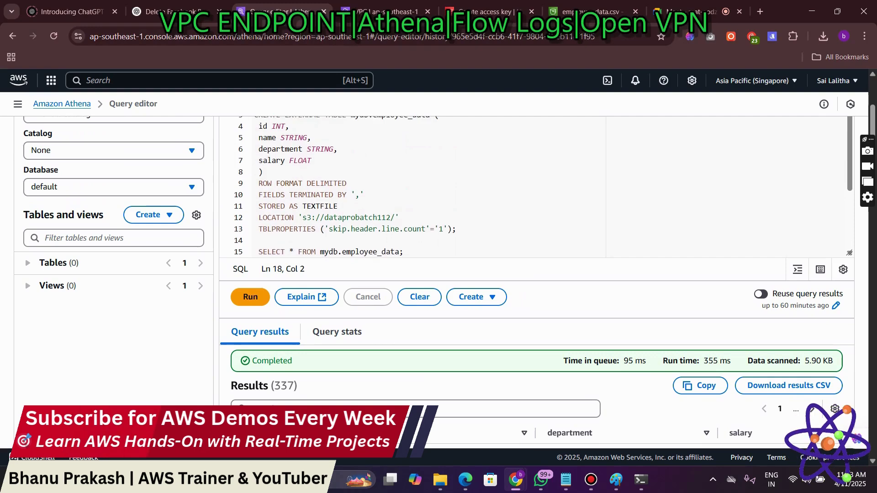
scroll(535, 228, "up", 2)
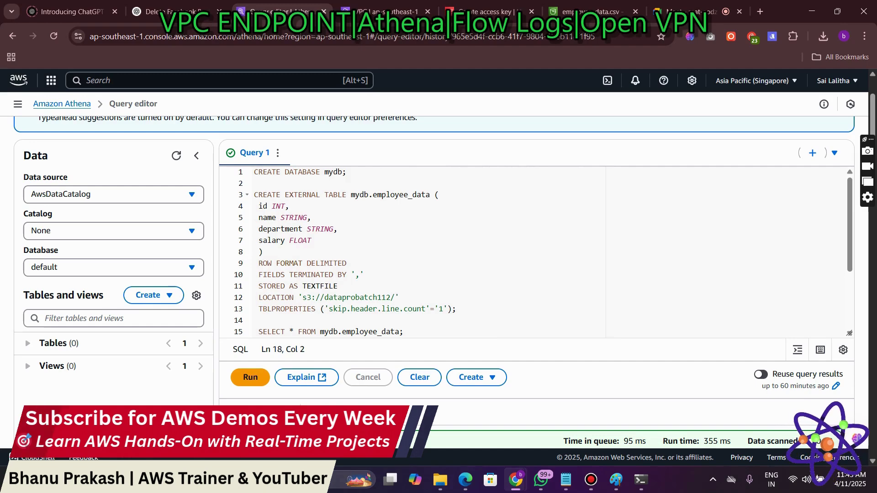
scroll(534, 252, "down", 3)
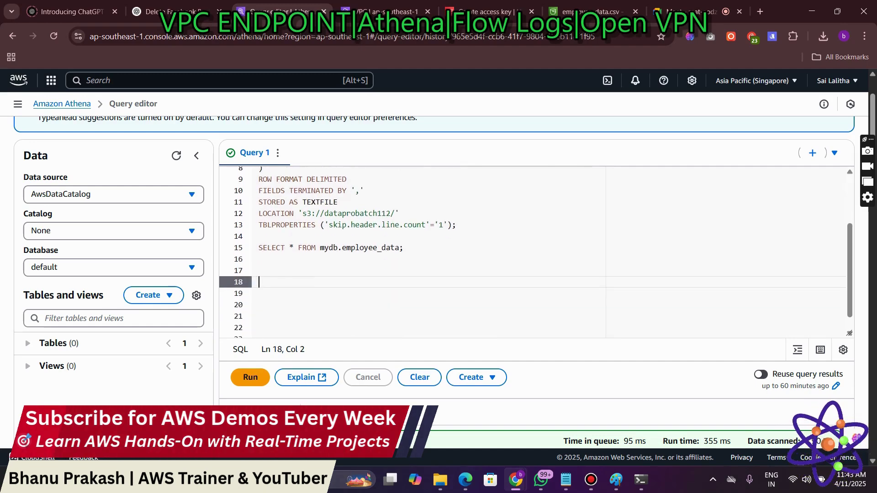
key("ctrl+v")
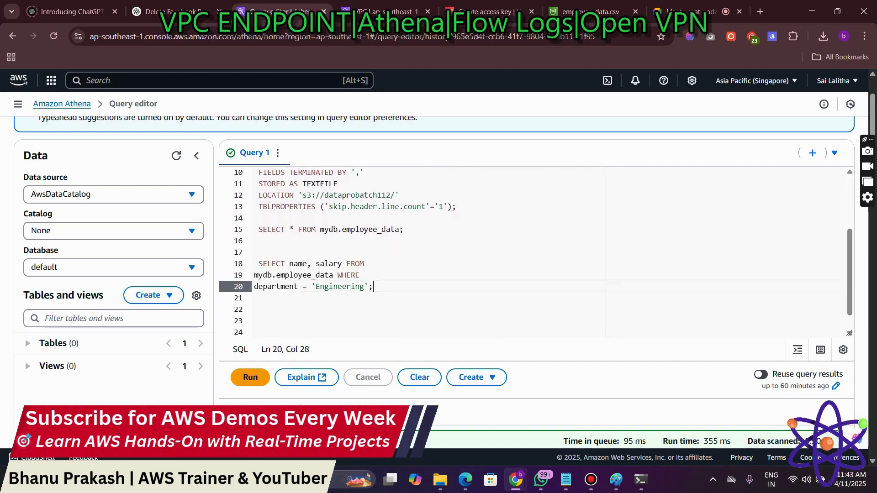
left_click(255, 276)
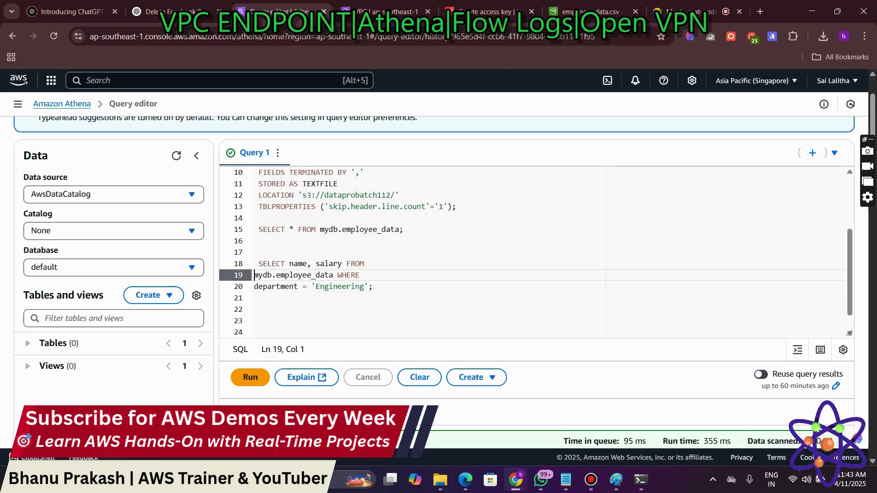
key("BackSpace")
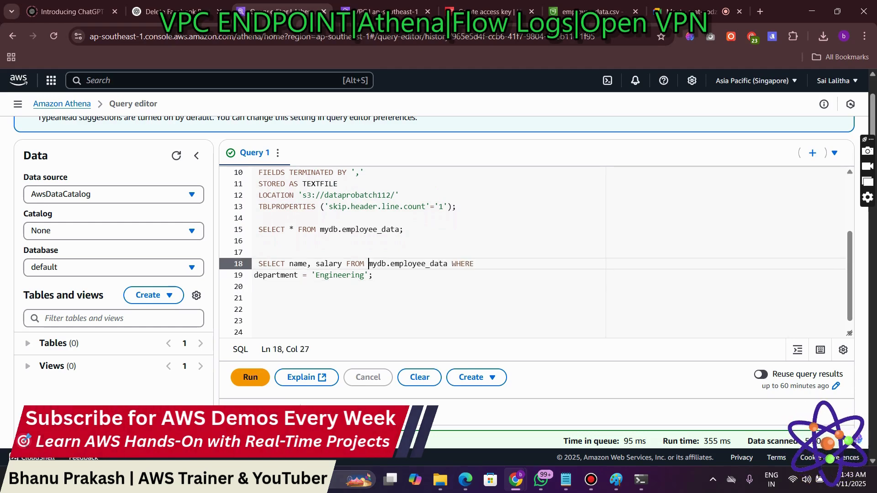
key("Down")
key("Left")
key("Left")
key("Left")
key("Left")
key("Left")
key("Left")
key("Left")
key("Left")
key("Left")
key("Left")
key("Left")
key("Left")
key("Left")
key("Left")
key("Left")
key("Left")
key("Left")
key("Left")
key("Left")
key("Left")
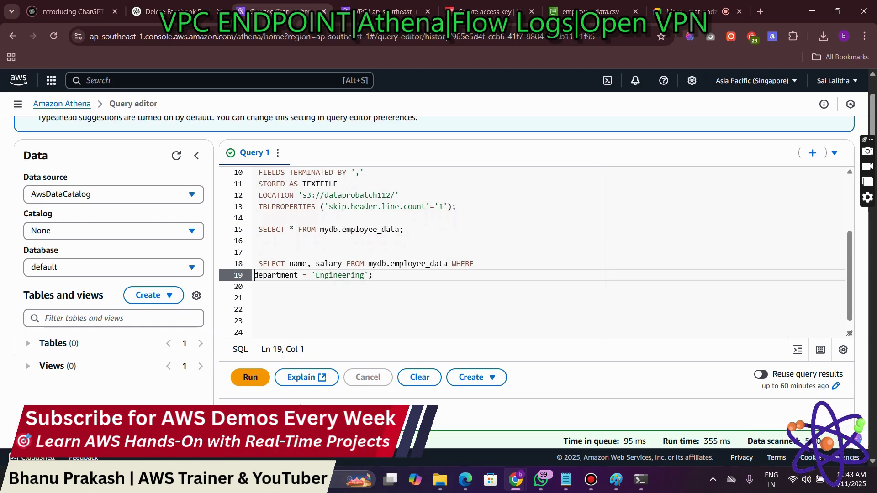
key("BackSpace")
Step: Examine the database, table and WHERE condition in the line 18 query and compare them with the Engineering rows in the existing results
scroll(536, 274, "down", 5)
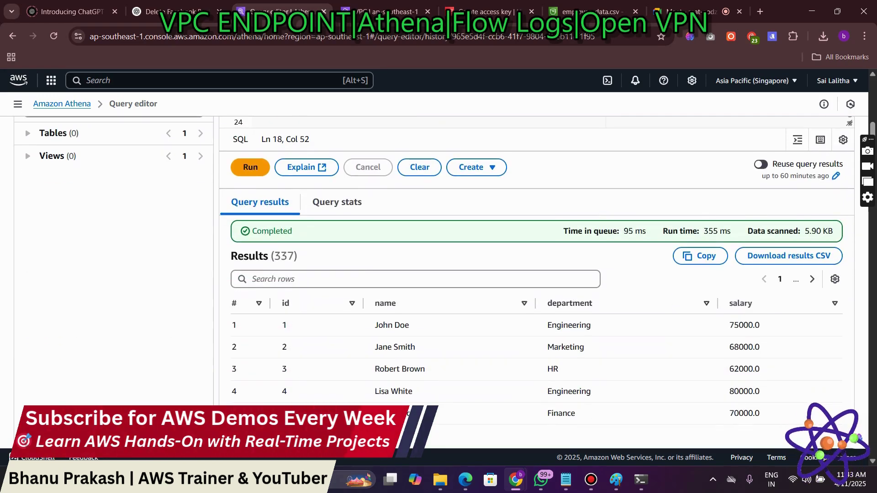
scroll(536, 274, "up", 4)
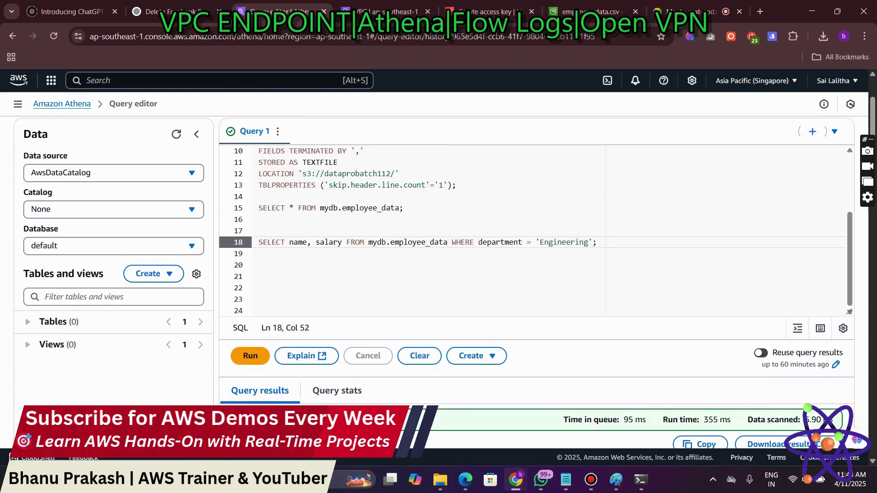
scroll(536, 274, "down", 1)
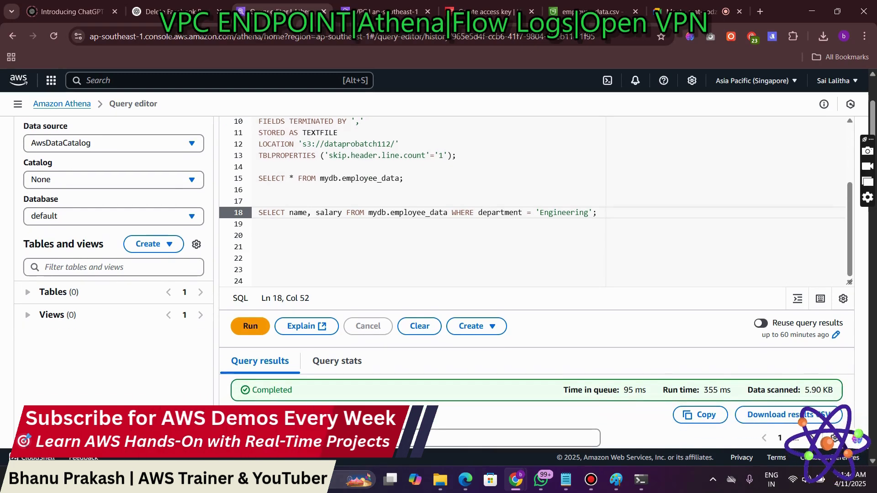
double_click(374, 212)
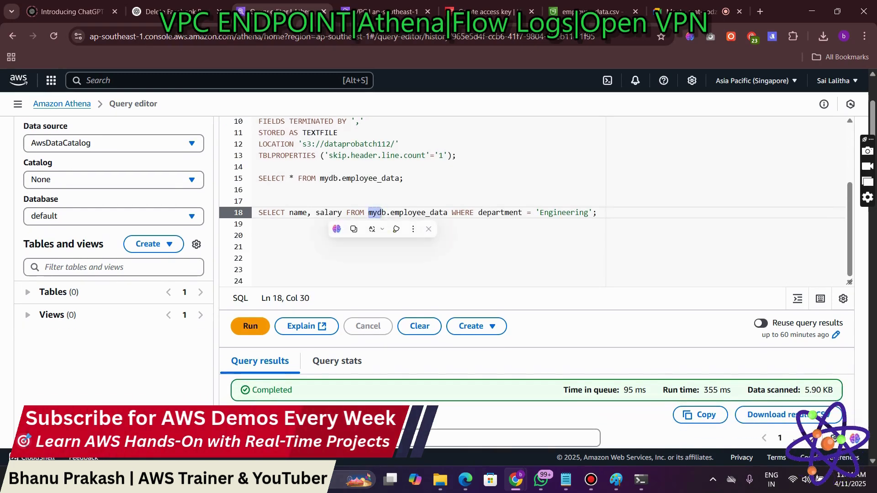
left_click(390, 213)
left_click_drag(444, 213, 447, 213)
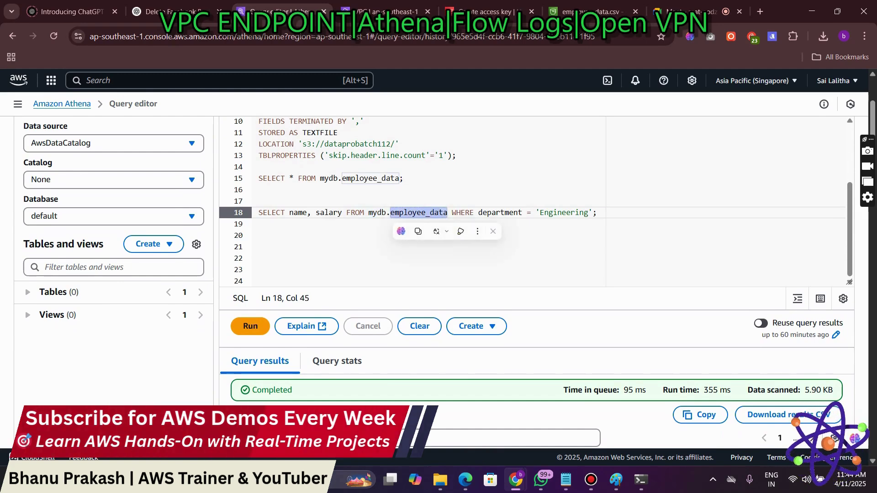
left_click(474, 213)
double_click(462, 213)
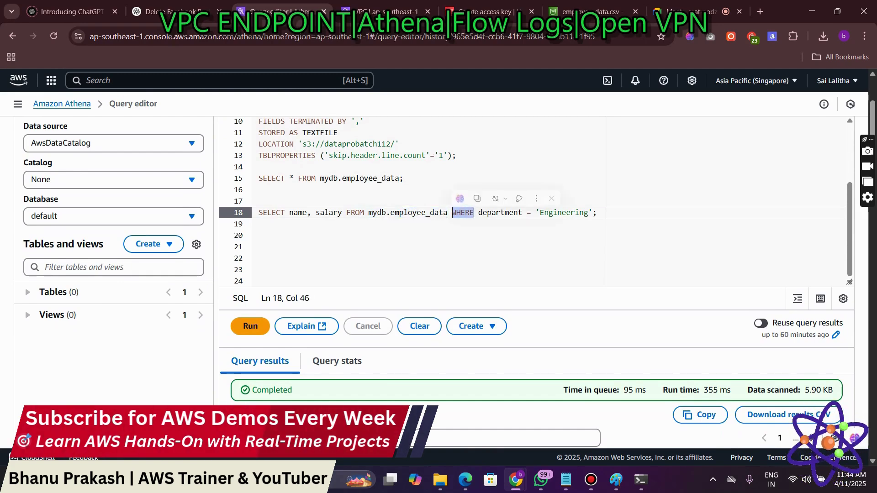
left_click(496, 212)
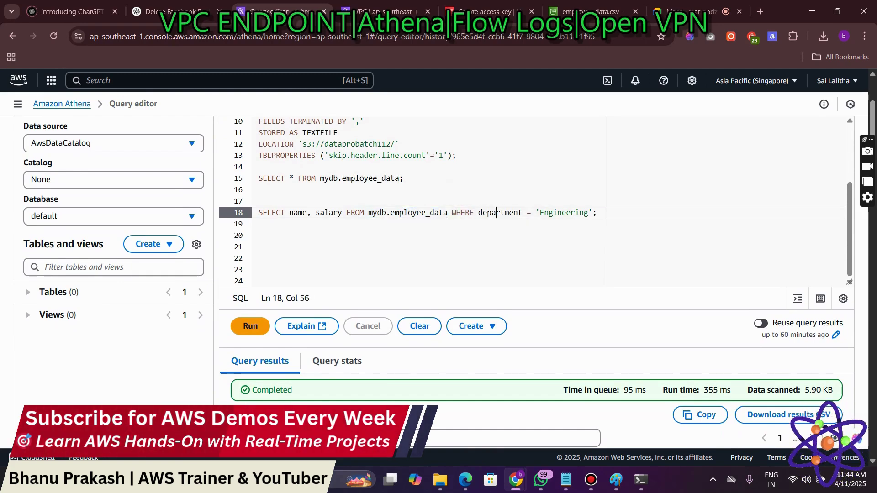
left_click_drag(474, 212, 594, 204)
left_click(564, 259)
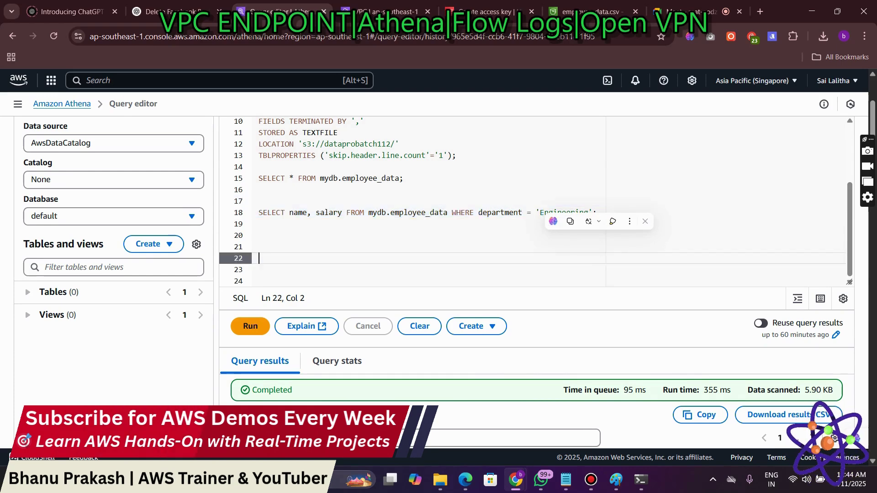
scroll(548, 274, "down", 2)
scroll(537, 274, "down", 2)
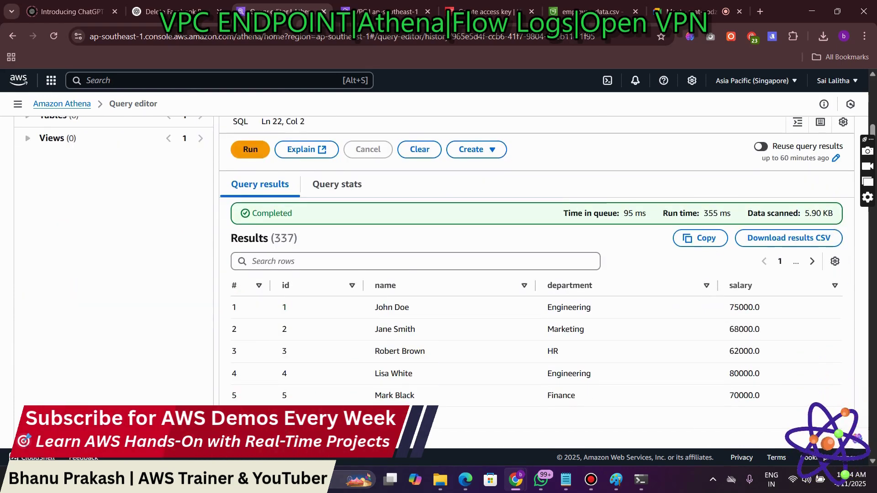
left_click_drag(378, 308, 405, 307)
left_click_drag(379, 374, 412, 373)
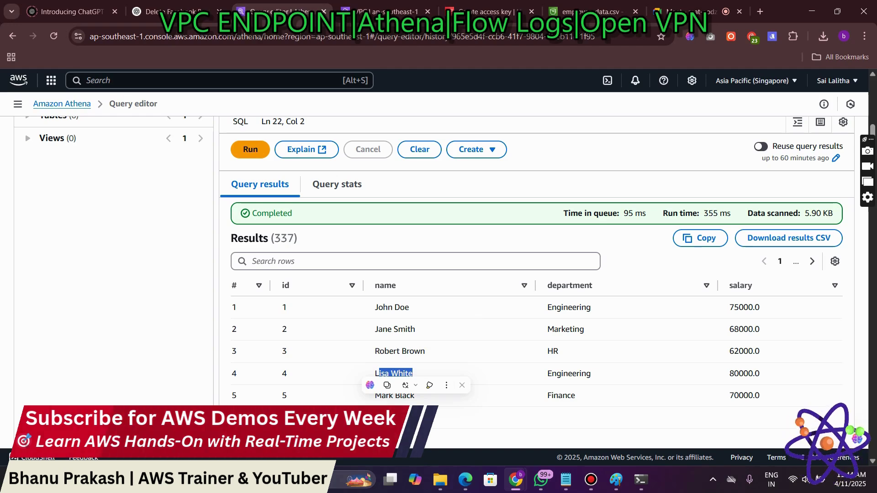
scroll(537, 274, "up", 3)
left_click(593, 154)
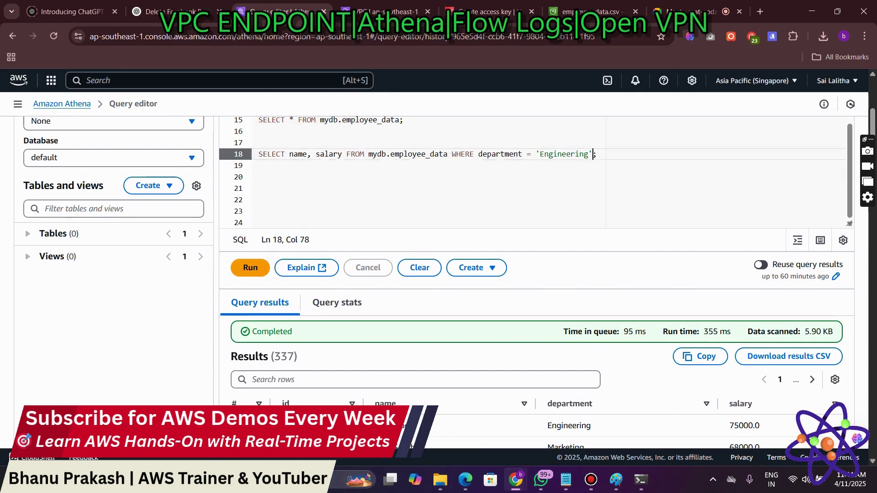
double_click(569, 154)
left_click(597, 154)
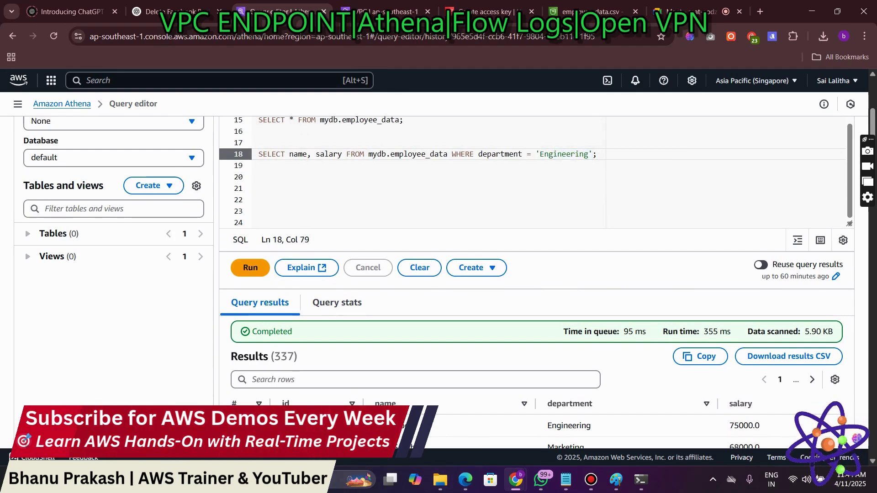
Step: Run only the name and salary query for the Engineering department on line 18 and review the returned rows
left_click_drag(596, 154, 255, 154)
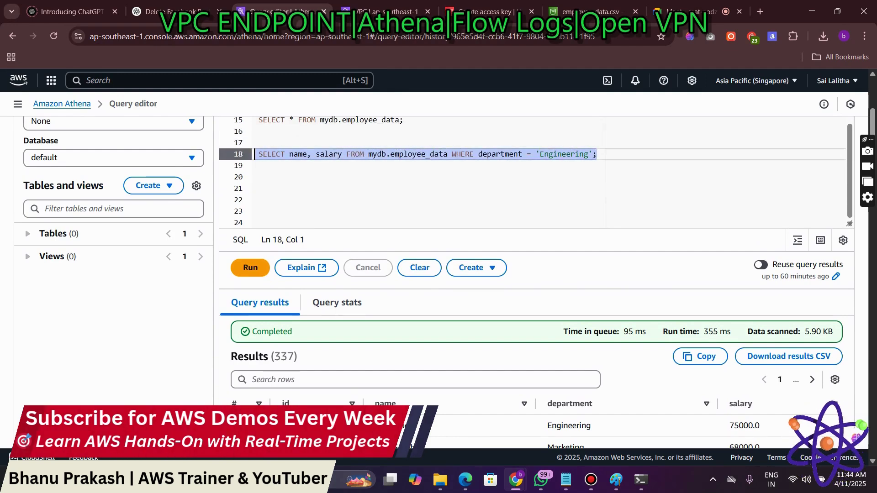
key("ctrl+Return")
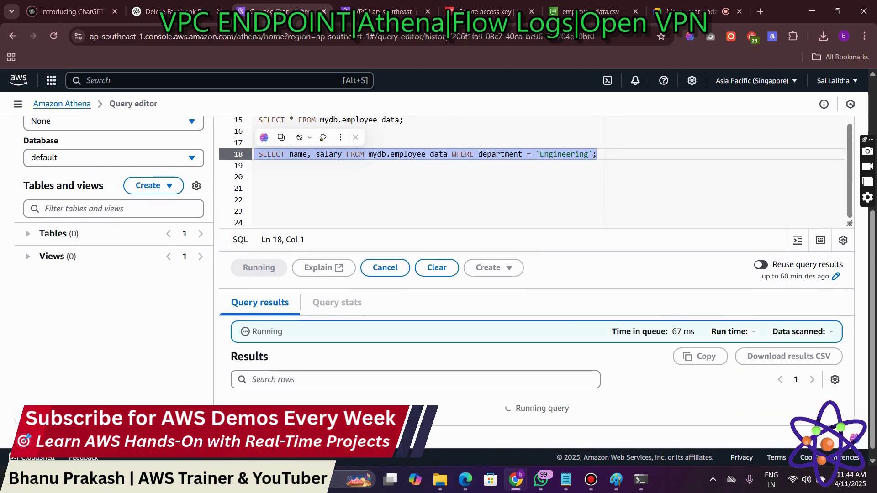
scroll(444, 280, "down", 1)
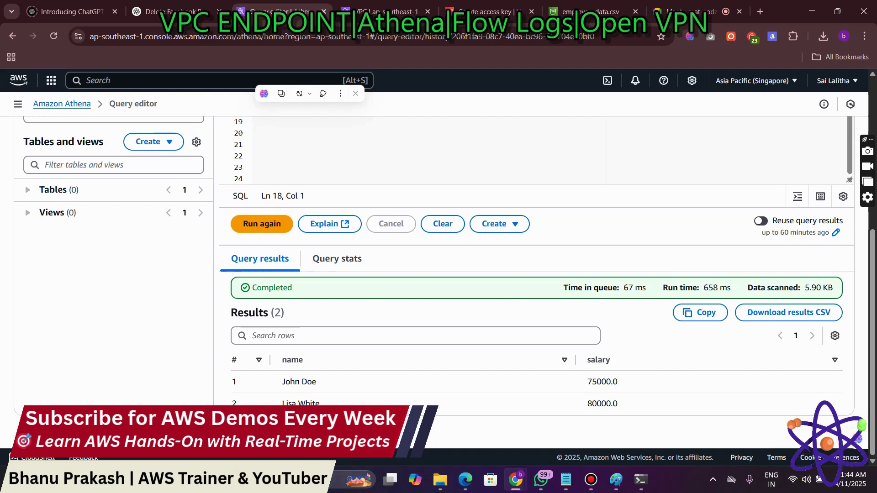
double_click(602, 382)
left_click(551, 390)
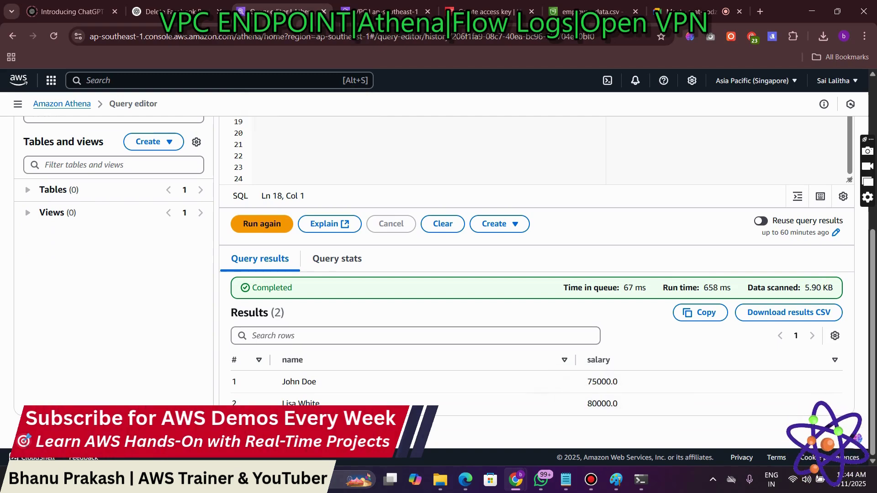
scroll(411, 151, "up", 3)
scroll(412, 150, "down", 2)
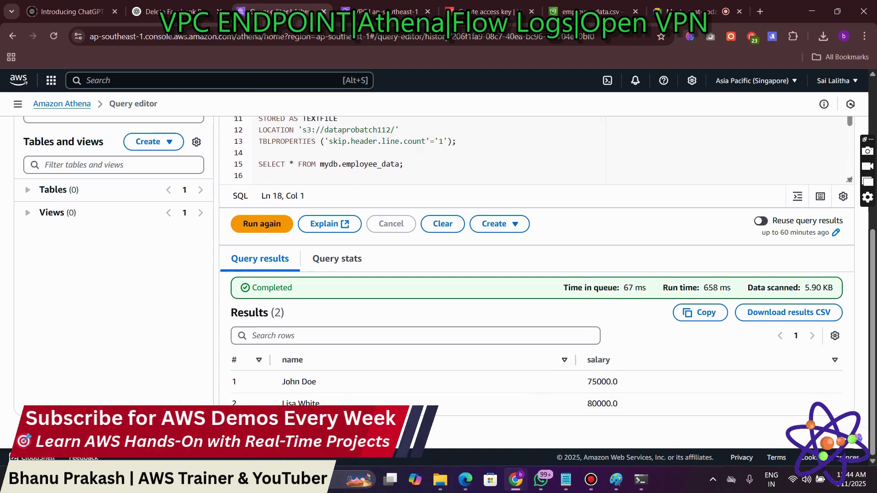
left_click(260, 163)
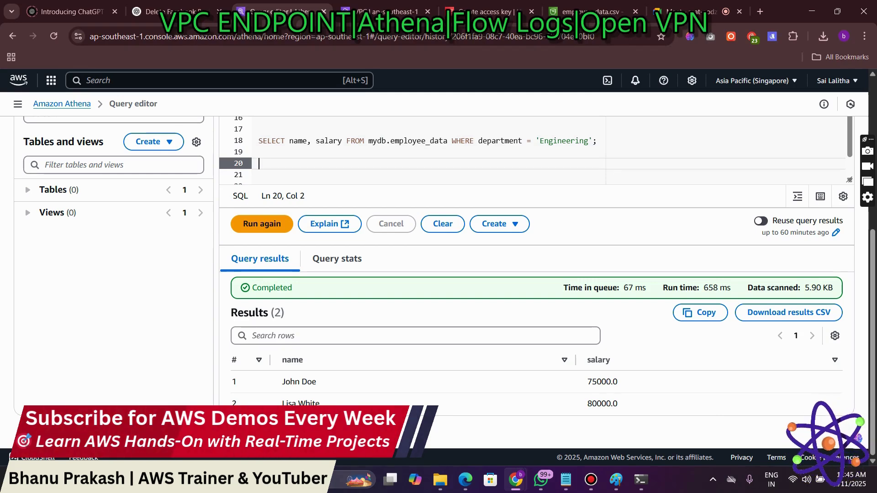
Step: Switch to the PDF guide in Edge, return to the "What is Amazon Athena?" page and view it in full screen
key("alt+Tab")
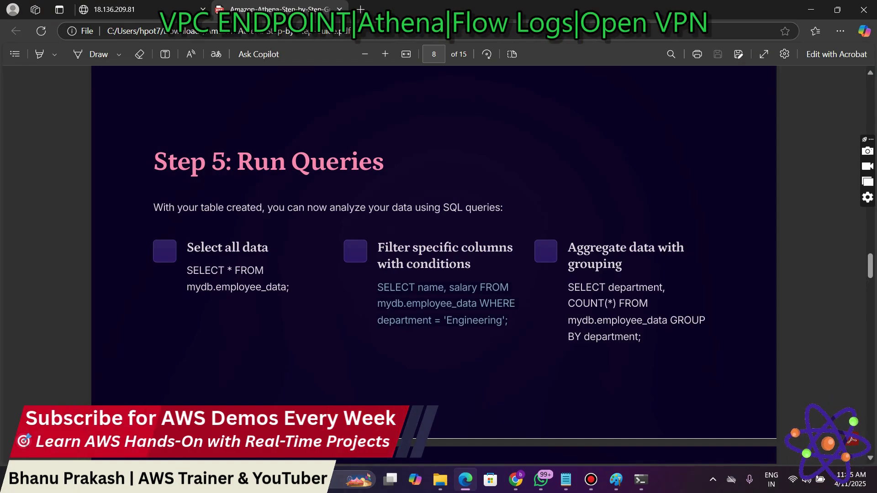
scroll(433, 265, "up", 15)
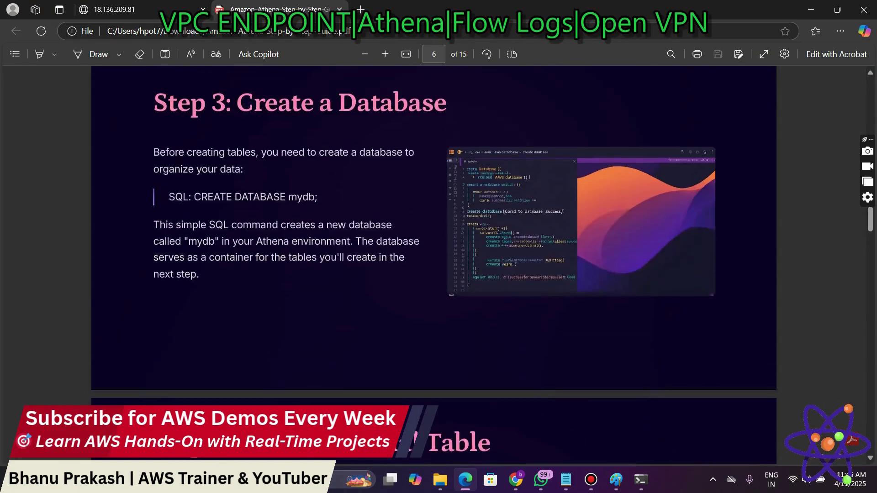
scroll(434, 265, "up", 12)
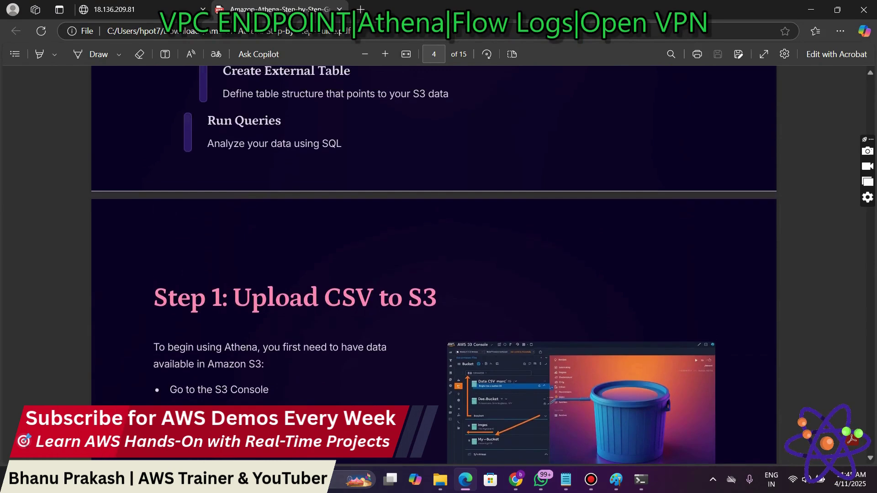
scroll(434, 265, "up", 15)
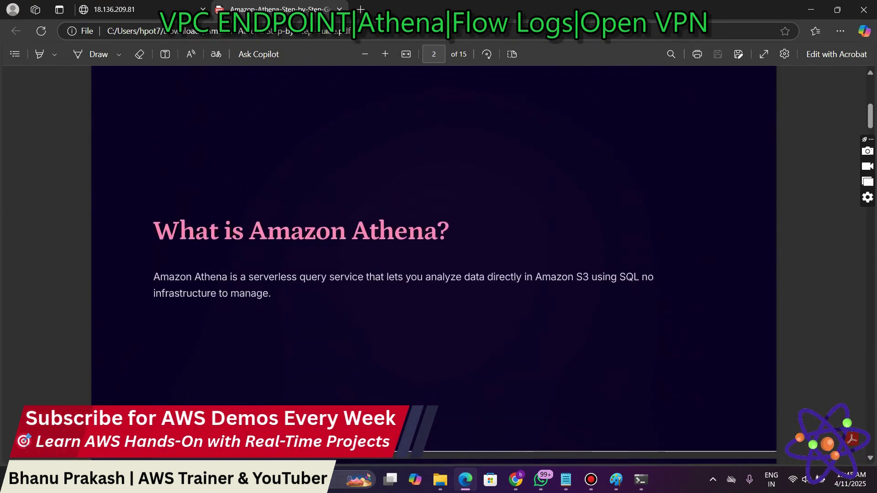
scroll(434, 265, "up", 1)
scroll(434, 265, "down", 1)
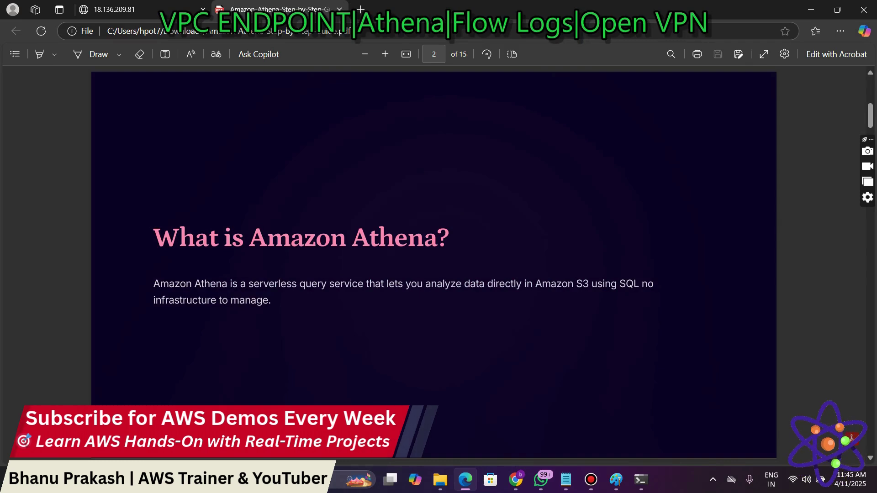
key("F11")
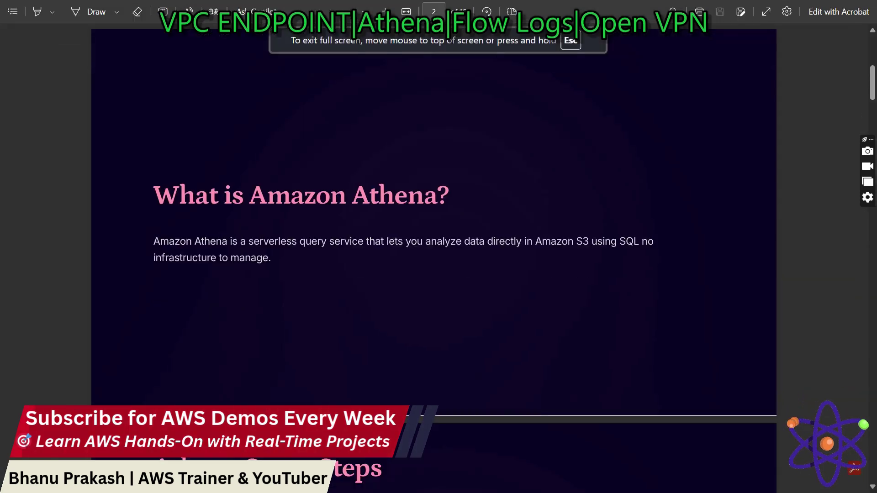
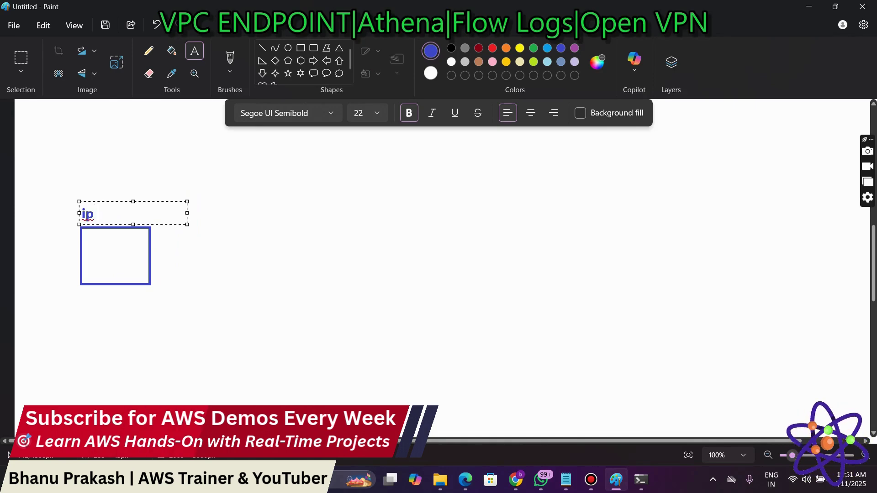
Step: Complete the text label above the small box so that it reads "ip address"
type("address")
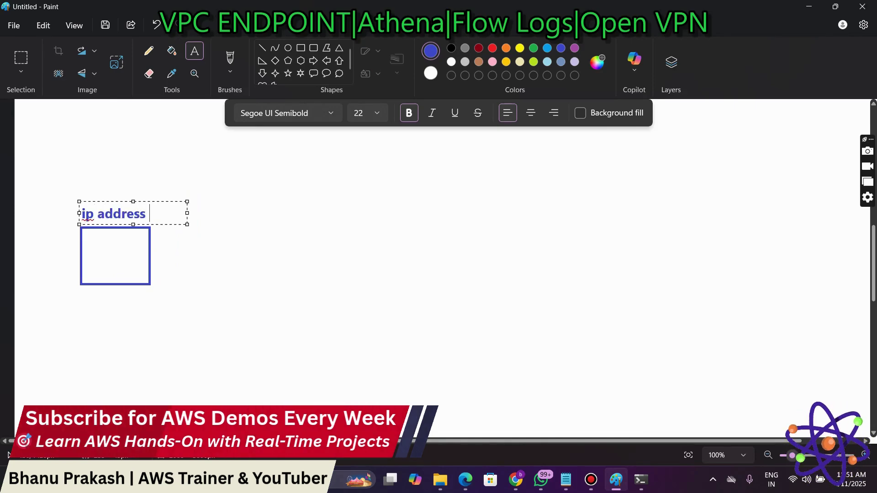
left_click(190, 270)
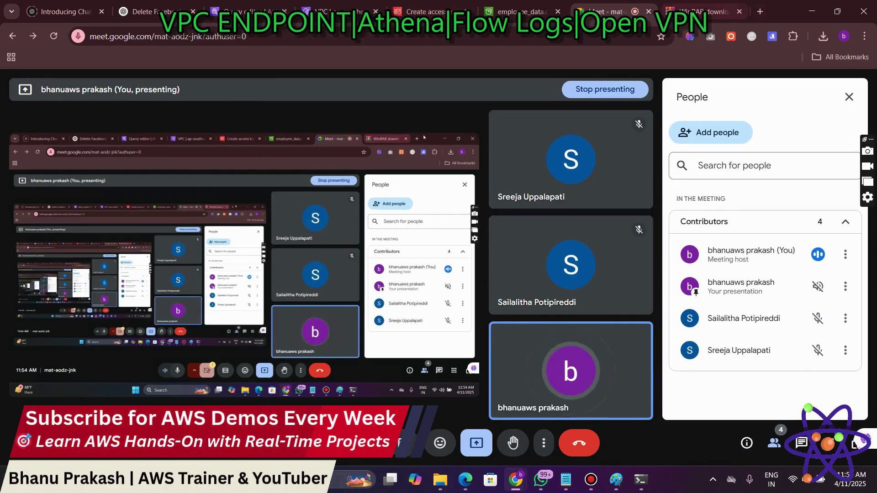
Step: Search Google for "vpn for pc" in a new Chrome tab
key("ctrl+t")
left_click(365, 232)
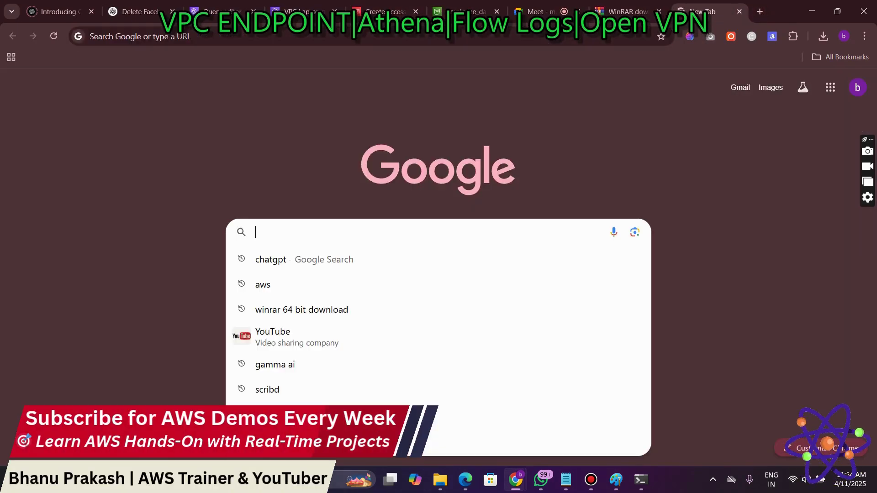
type("v")
key("BackSpace")
type("ope")
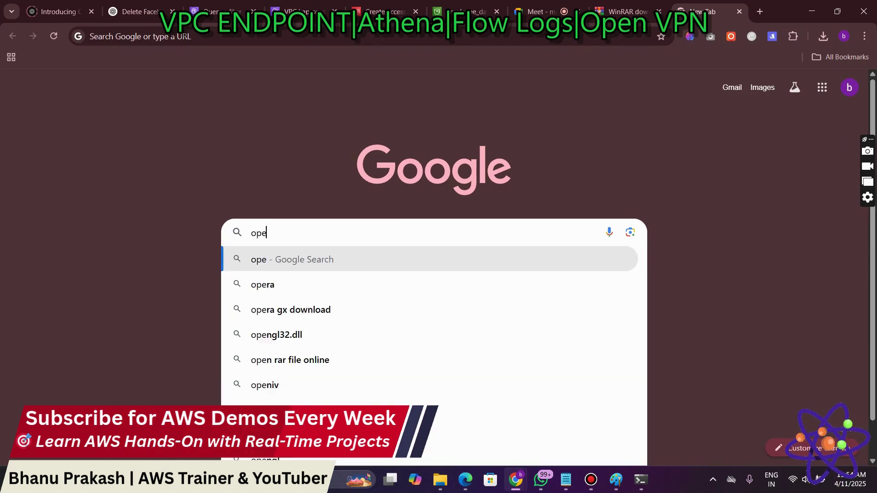
key("BackSpace")
key("BackSpace")
key("BackSpace")
type("vpn")
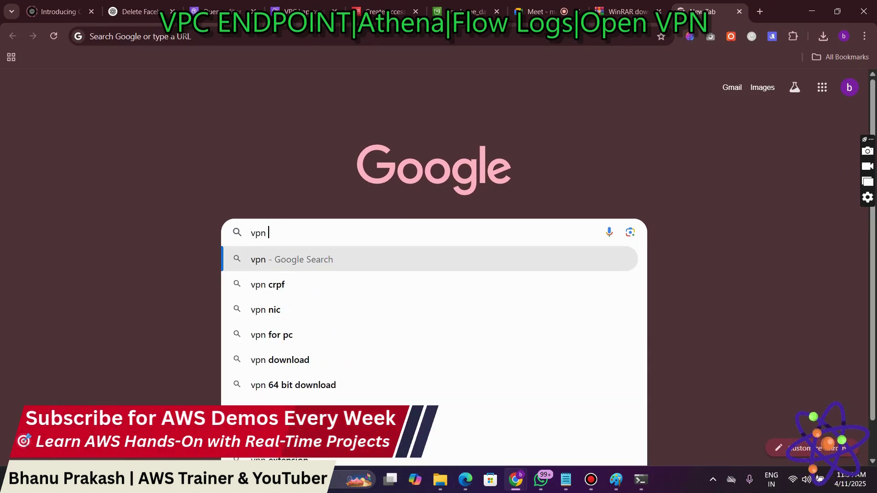
key("Down")
key("Down")
key("Down")
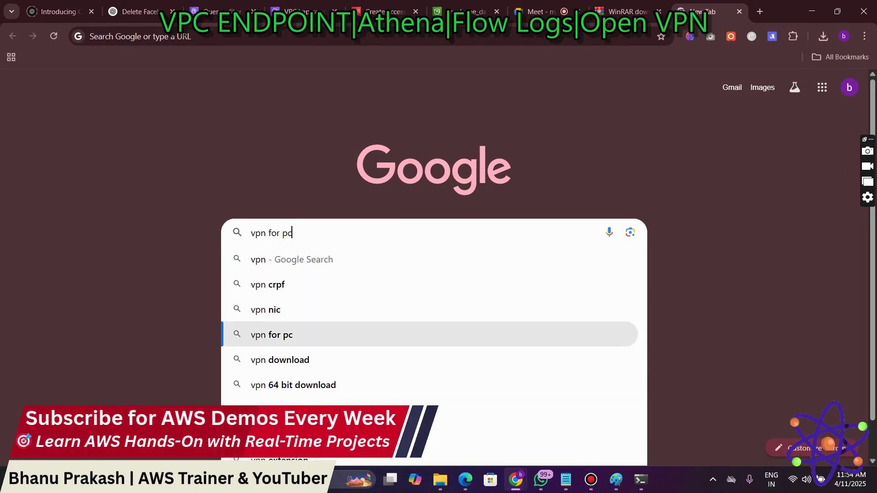
key("Return")
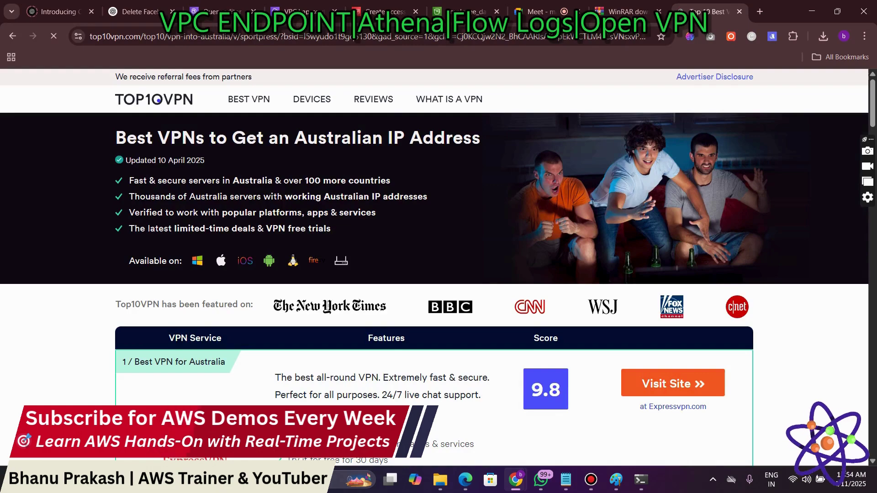
Step: Examine the ranked VPN services and their features on the Top10VPN page
scroll(434, 268, "down", 10)
scroll(434, 267, "down", 11)
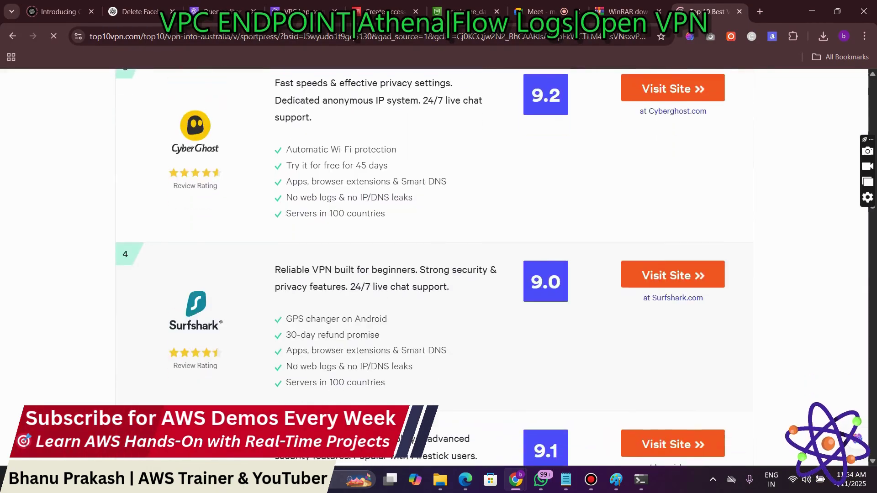
scroll(434, 267, "down", 3)
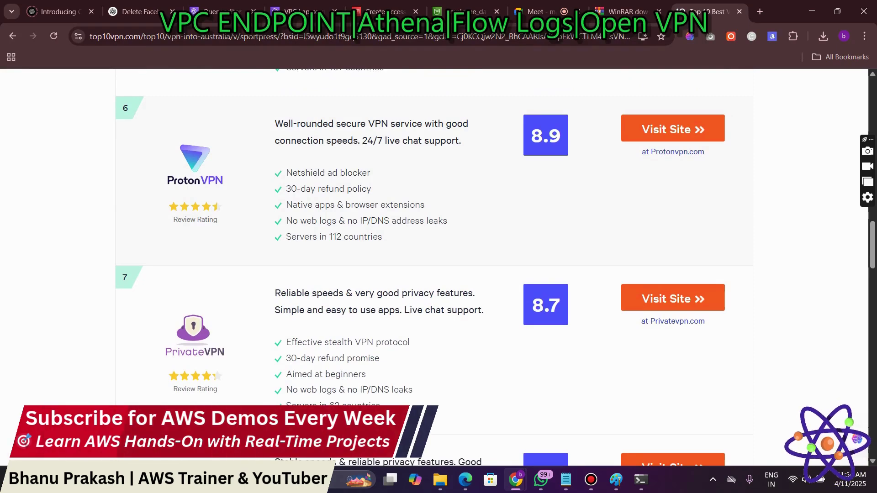
scroll(434, 267, "down", 8)
scroll(434, 267, "up", 7)
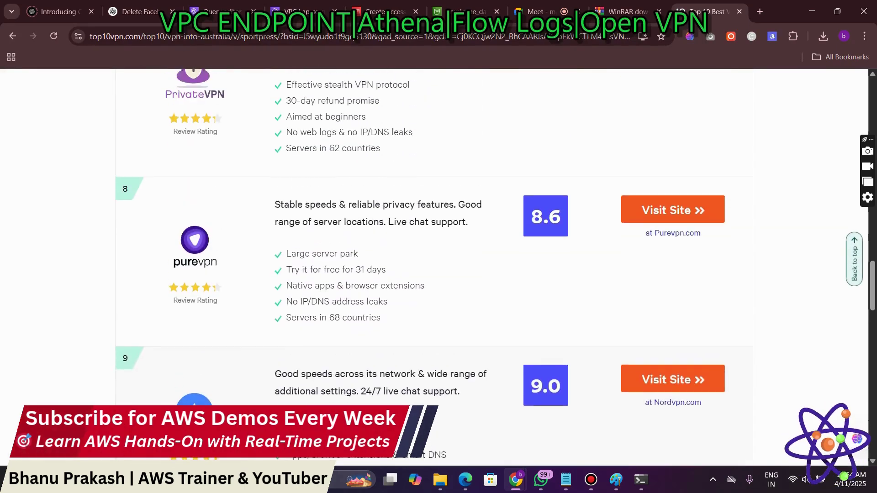
scroll(434, 267, "up", 1)
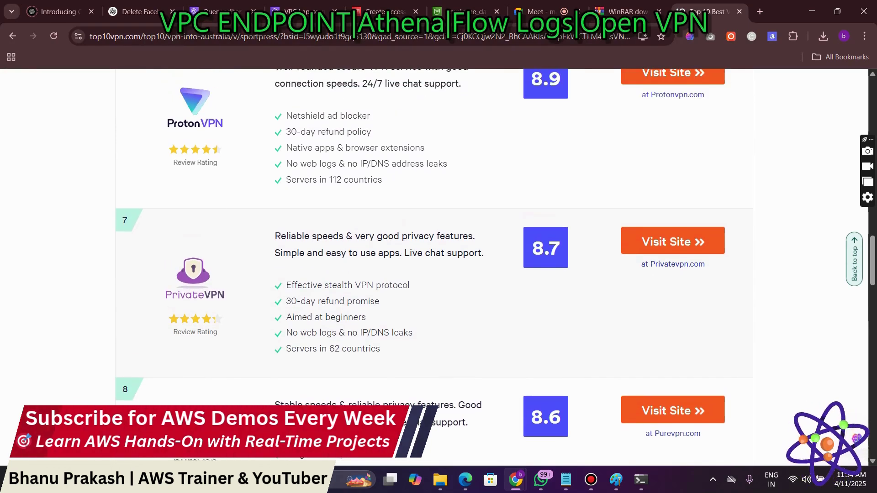
scroll(434, 267, "up", 3)
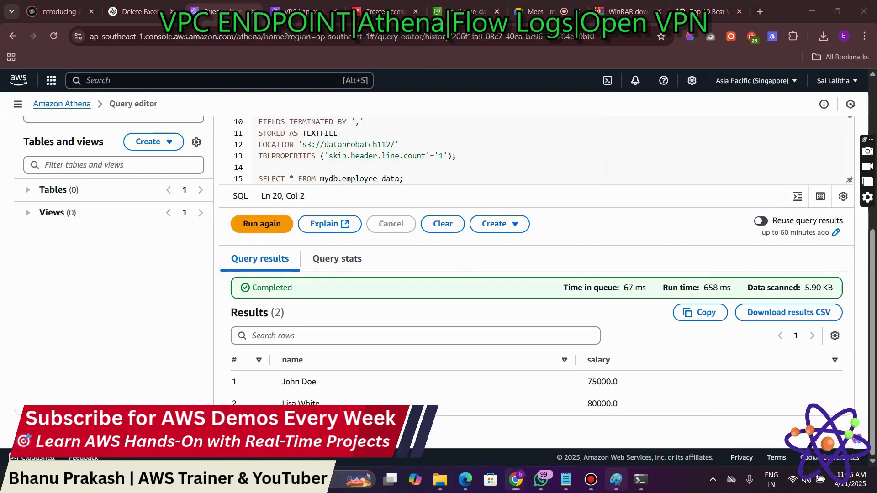
Step: Switch back to the Paint diagram and review the path between the ip address box, the VPN servers and xyz.application
key("alt+Tab")
left_click(444, 320)
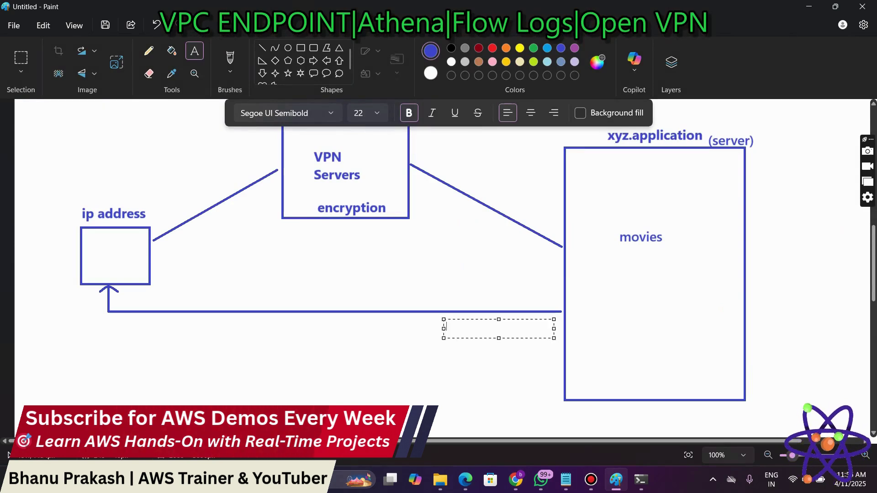
left_click(548, 355)
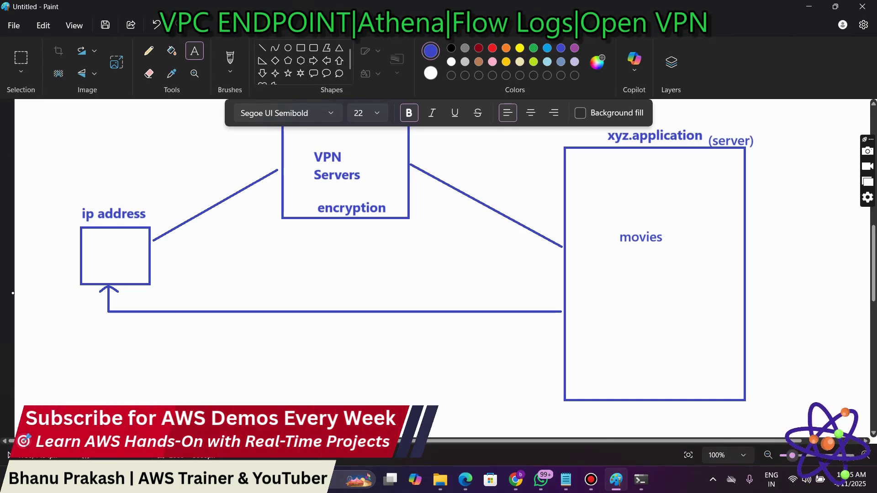
Step: Switch to the Open VPN PDF in Edge and read the "What is a VPN?" page in full screen
left_click(465, 479)
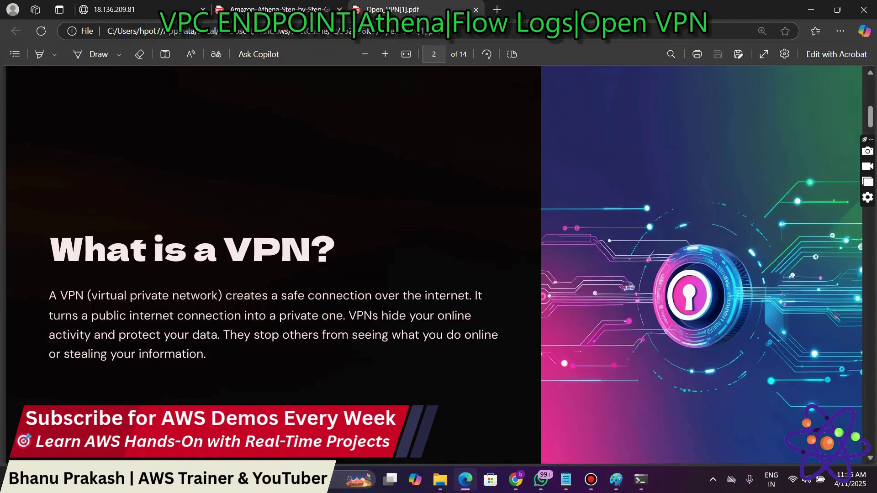
scroll(434, 265, "down", 1)
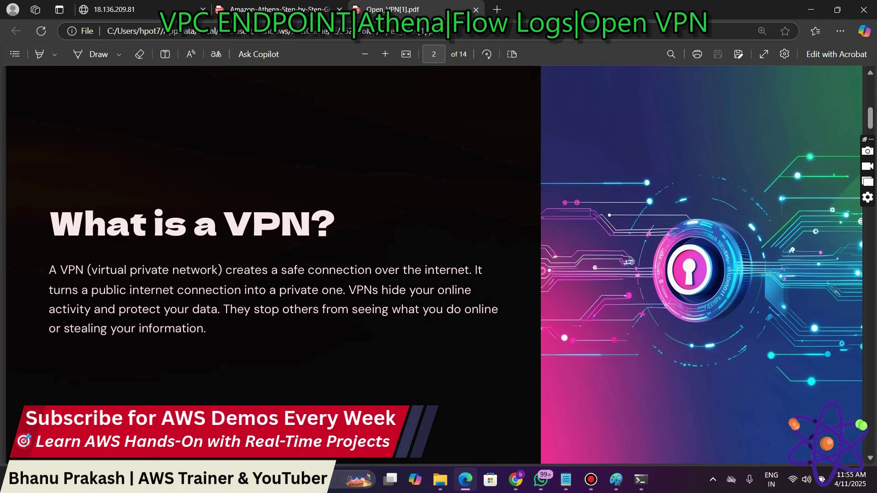
key("F11")
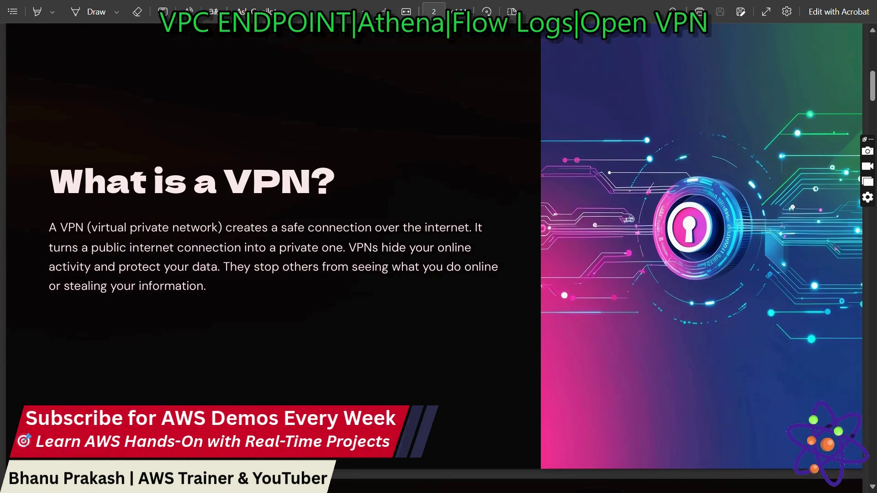
left_click_drag(119, 267, 218, 268)
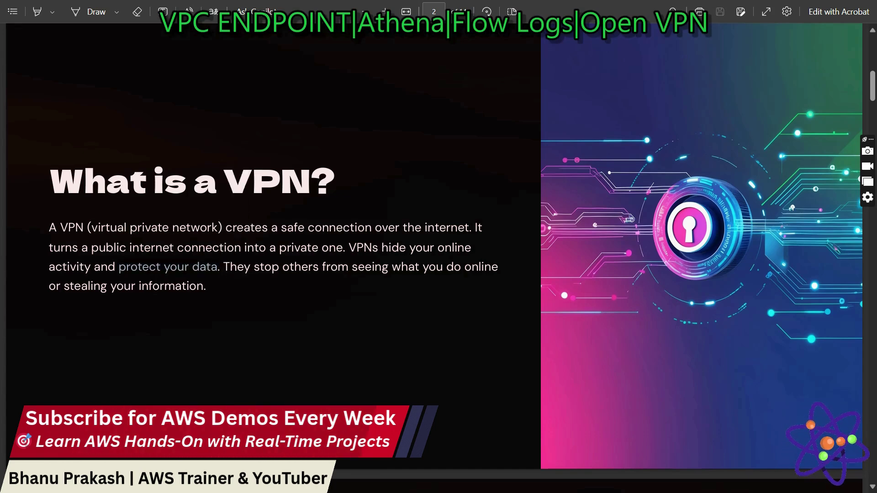
left_click(218, 268)
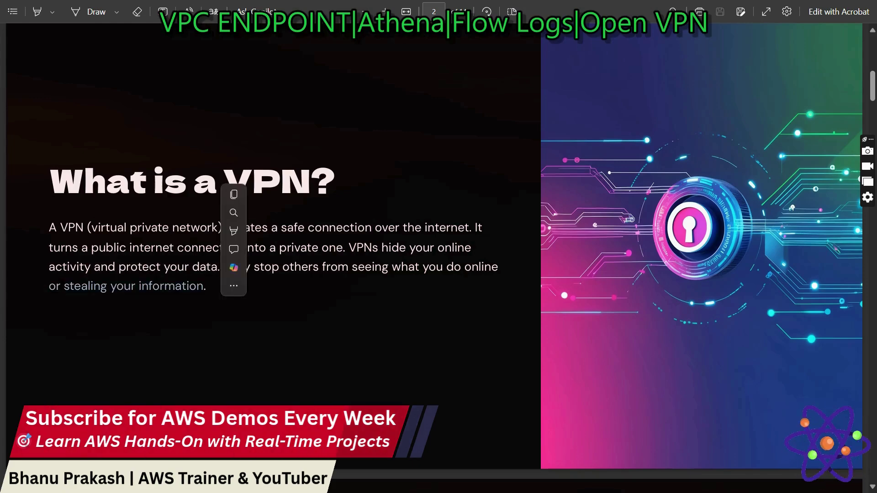
Step: Read the "How a VPN Helps with AWS" page and the "Check Your IP" instructions in the PDF
scroll(434, 182, "down", 3)
scroll(434, 256, "down", 8)
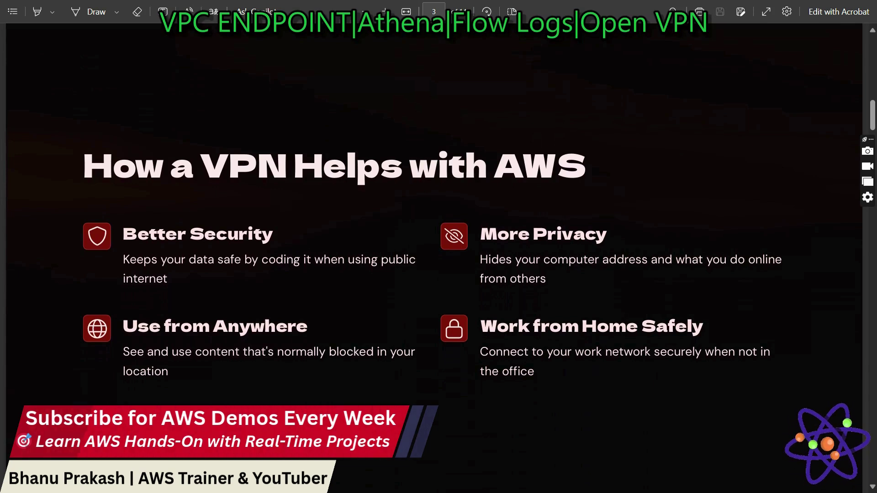
scroll(438, 255, "down", 1)
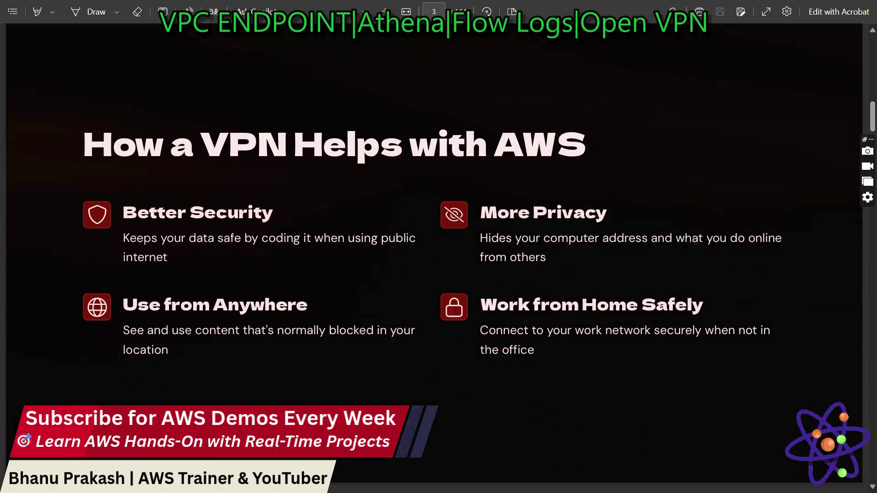
scroll(439, 255, "down", 10)
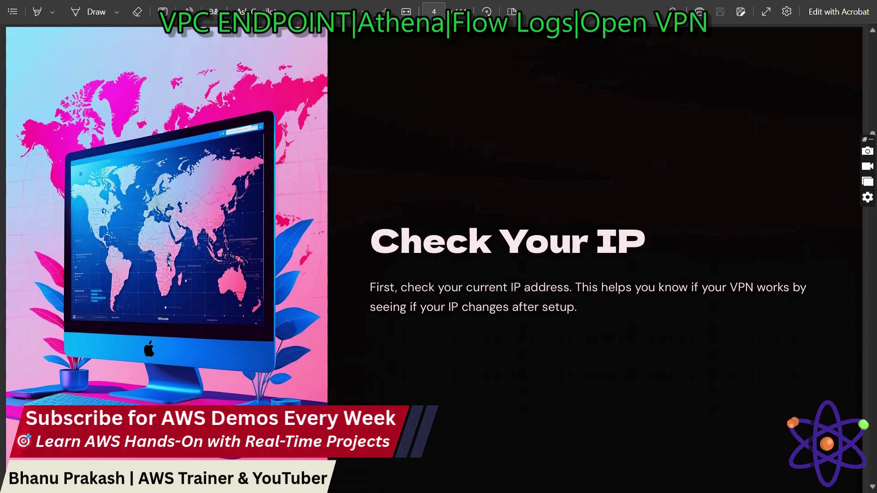
left_click_drag(377, 307, 574, 307)
left_click(577, 310)
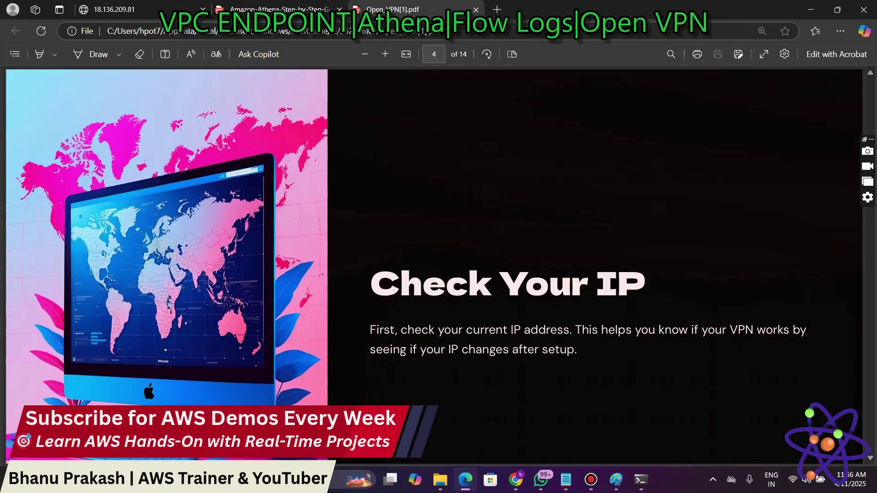
Step: Switch to Chrome, search for "what is my ip" in a new tab and open the What Is My IP Address site
left_click(516, 480)
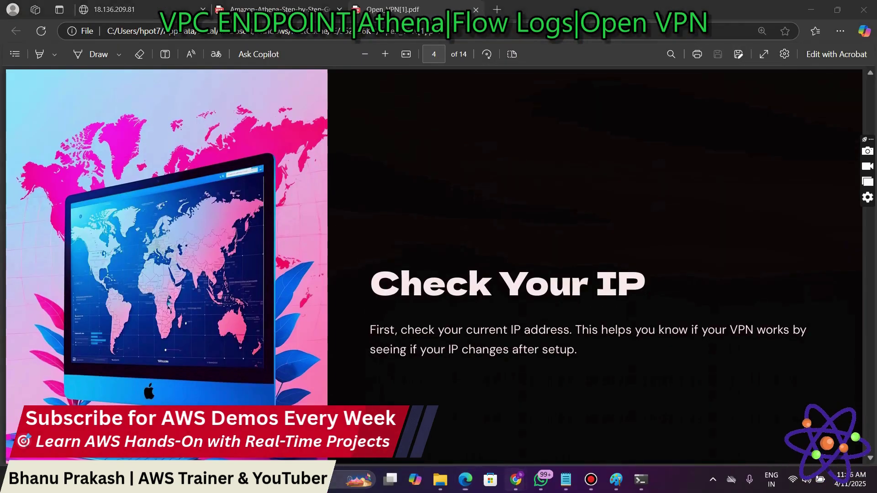
left_click(452, 420)
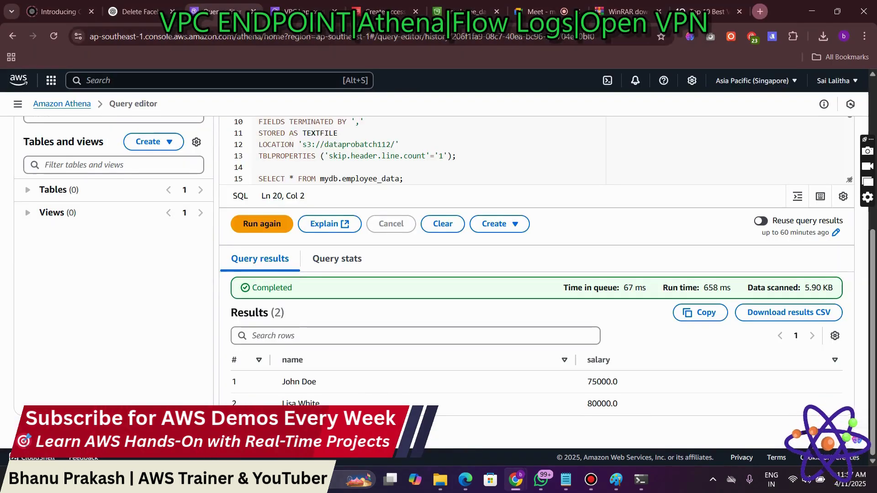
key("ctrl+t")
type("what is m")
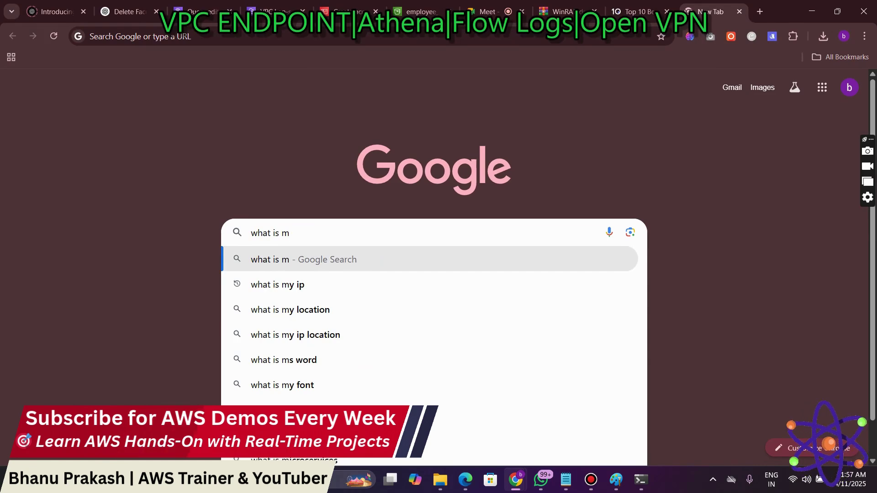
key("Down")
key("Return")
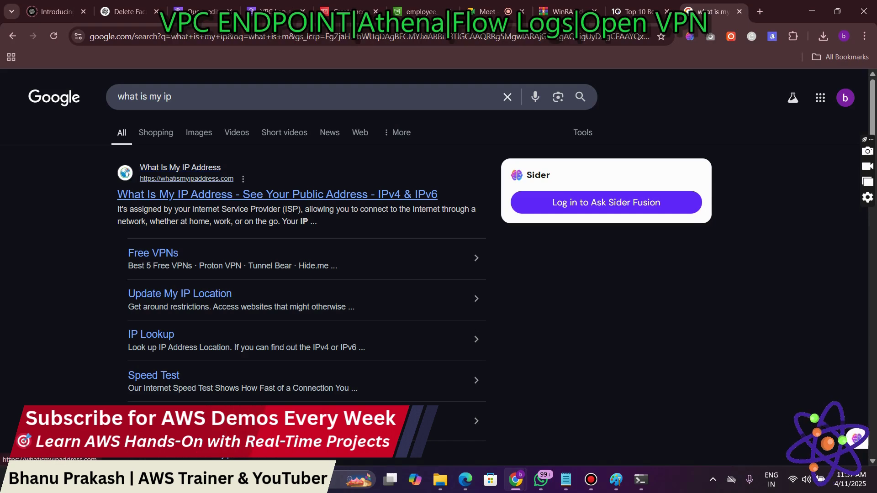
left_click(278, 195)
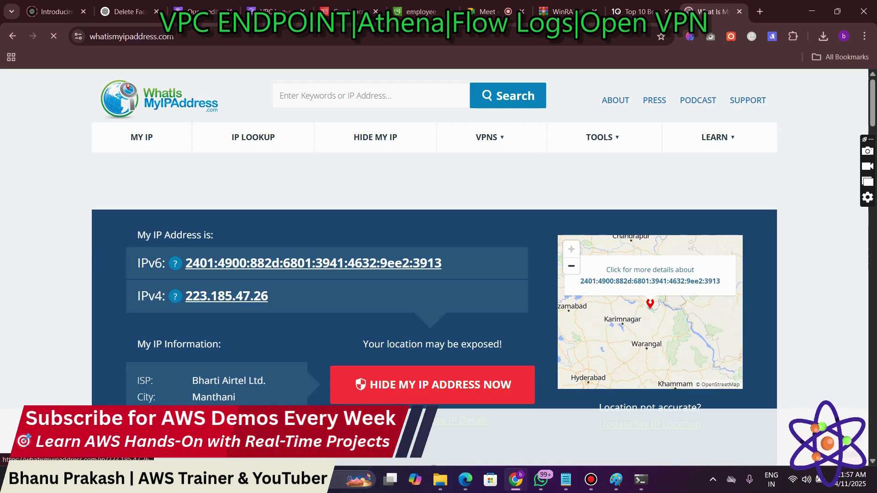
Step: Copy the displayed IPv4 address into Notepad below the aws s3 cp command and annotate it with "-------------> current ip address"
left_click_drag(270, 296, 185, 296)
key("ctrl+c")
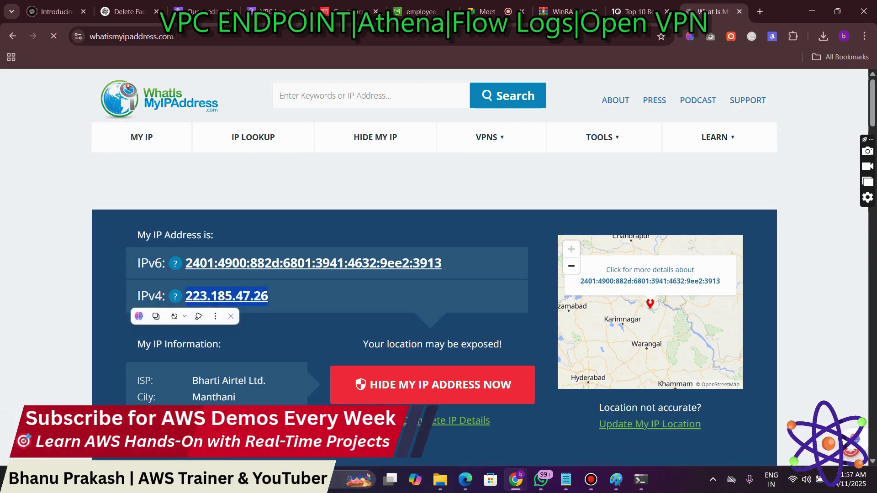
left_click(565, 479)
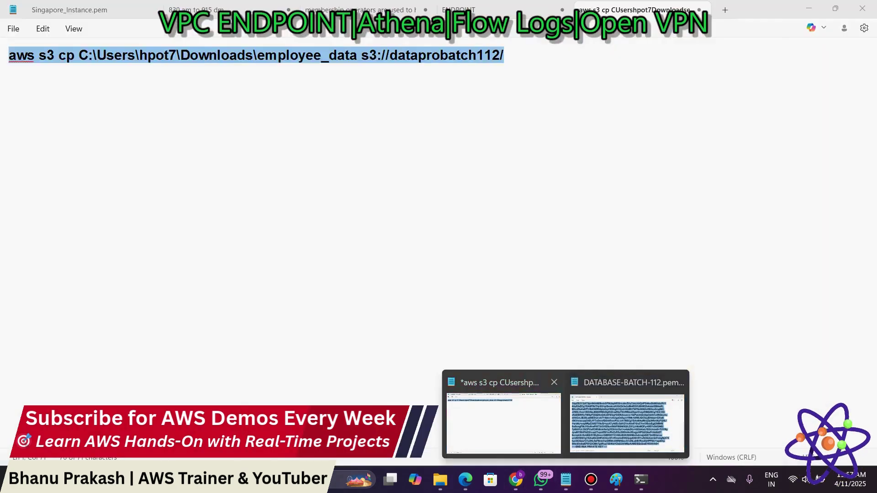
left_click(504, 424)
left_click(504, 55)
key("Return")
key("Return")
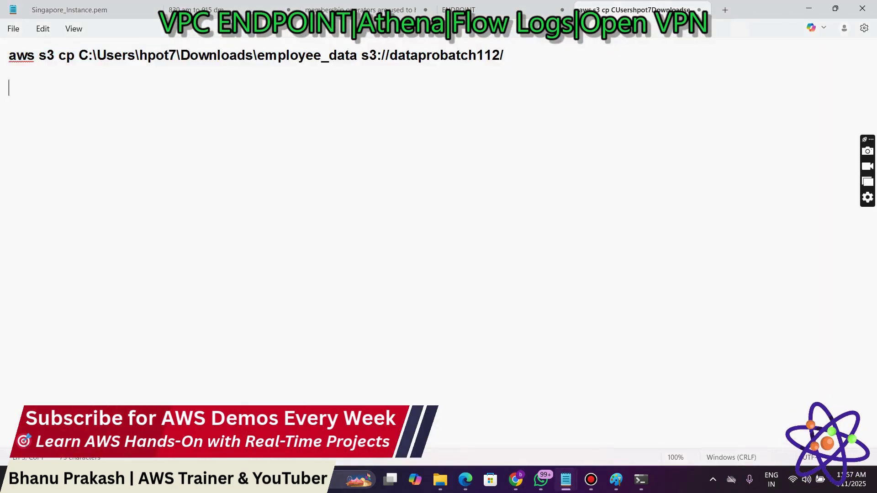
key("ctrl+v")
type("-------------> current ip address")
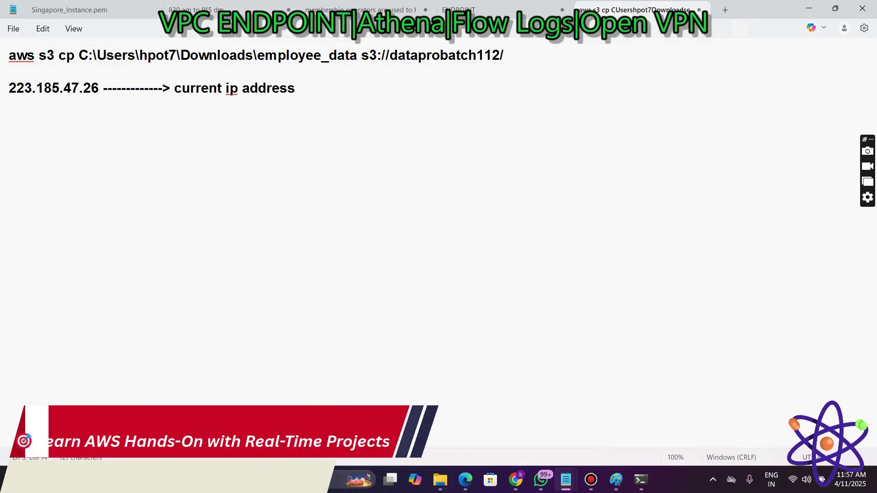
left_click_drag(99, 88, 9, 88)
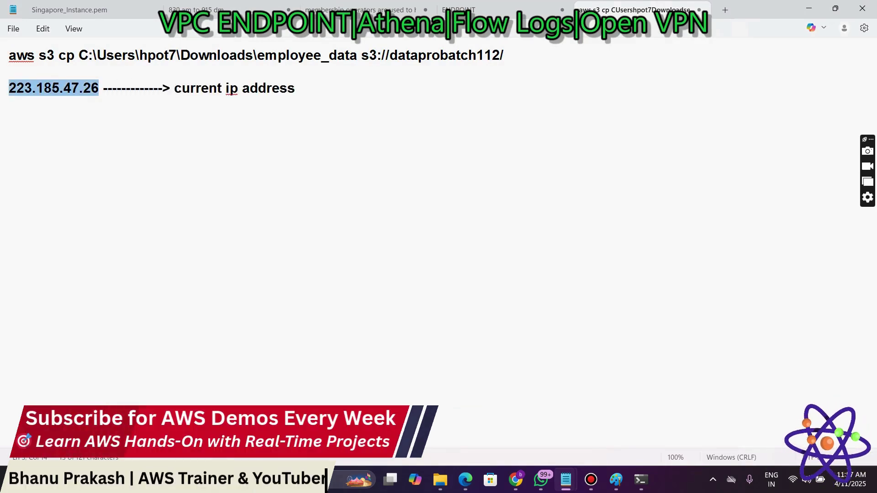
left_click(9, 104)
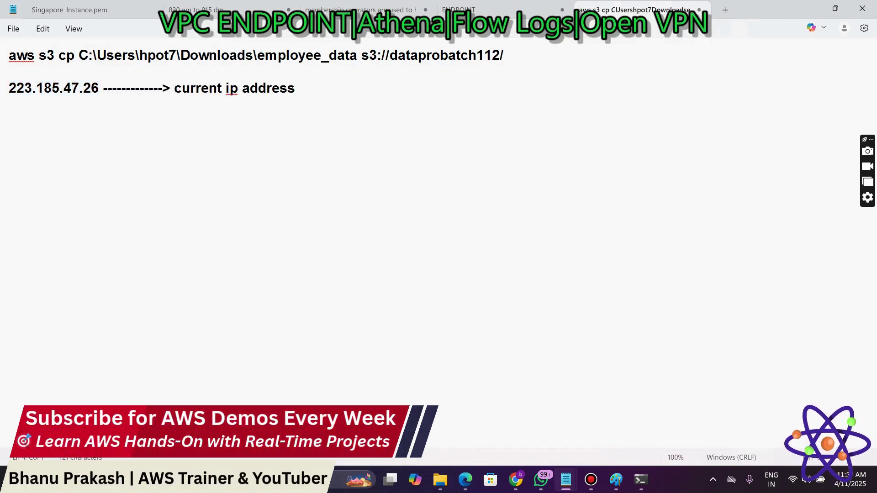
Step: Switch to the Open VPN PDF in Edge and read the "Setting Up OpenVPN on AWS" and "Launching Your OpenVPN Instance" pages in full screen
left_click(465, 479)
scroll(434, 265, "down", 4)
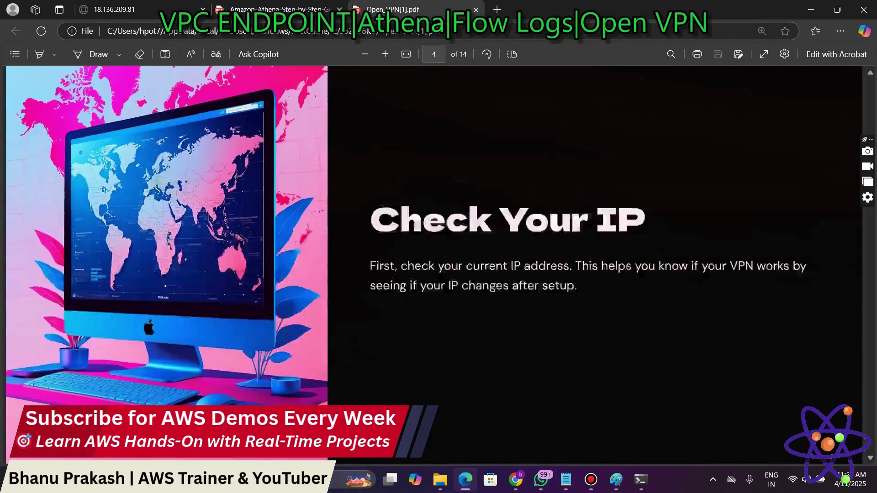
key("F11")
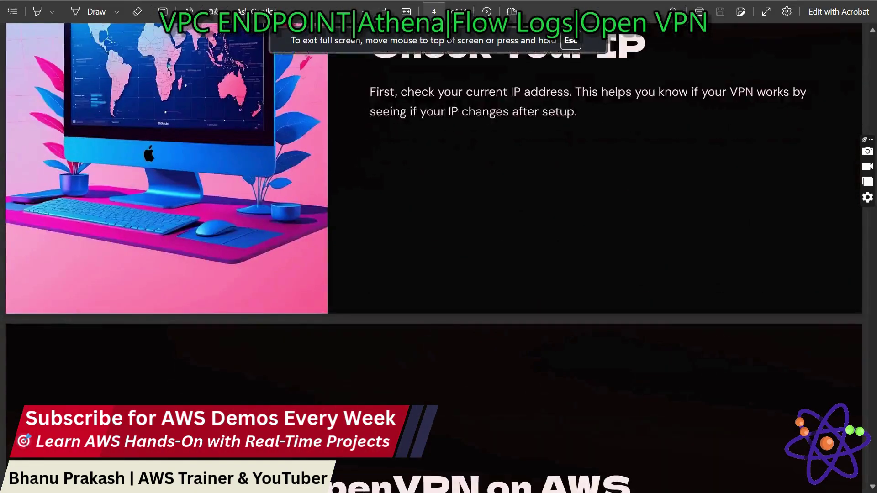
scroll(434, 246, "down", 5)
scroll(434, 247, "down", 2)
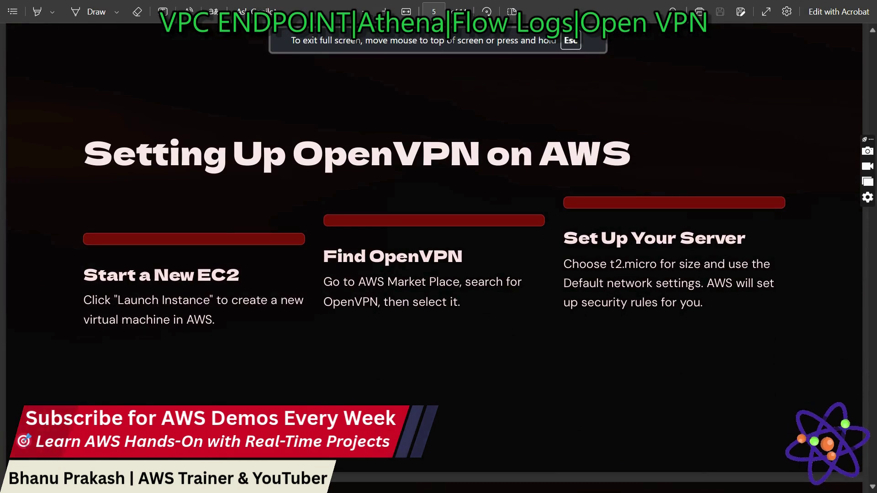
left_click_drag(84, 275, 243, 277)
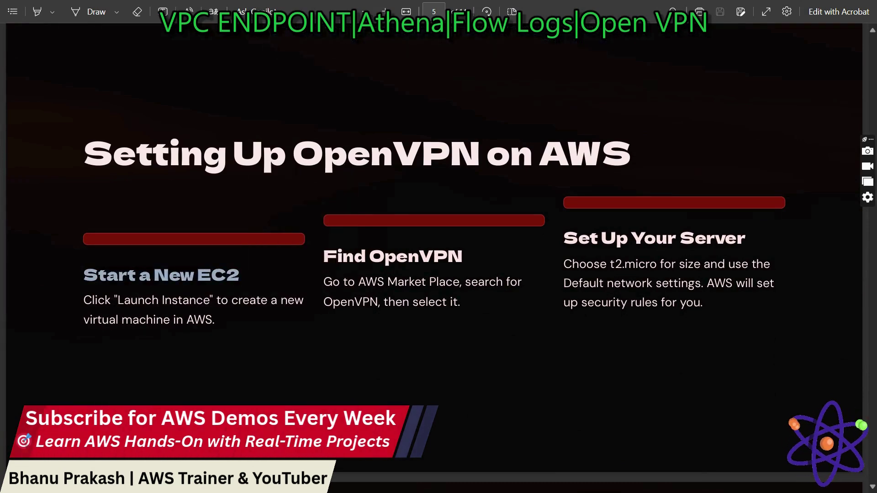
scroll(434, 251, "down", 4)
scroll(434, 251, "up", 3)
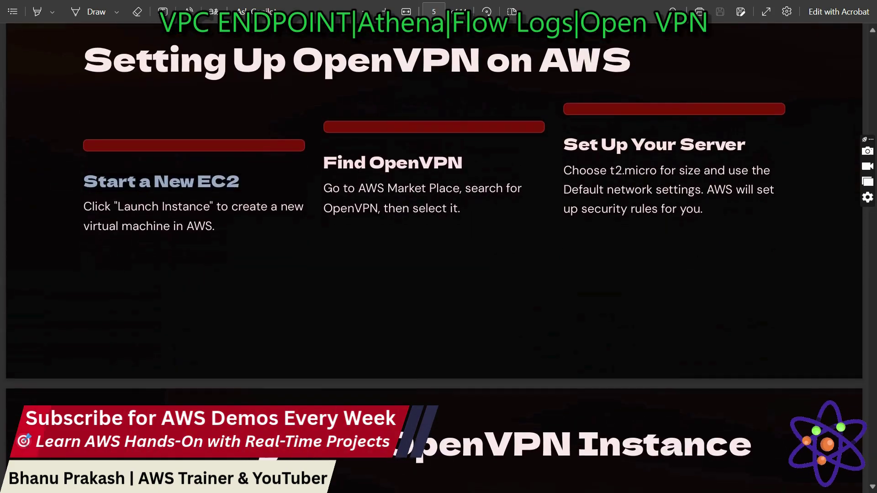
scroll(434, 251, "down", 5)
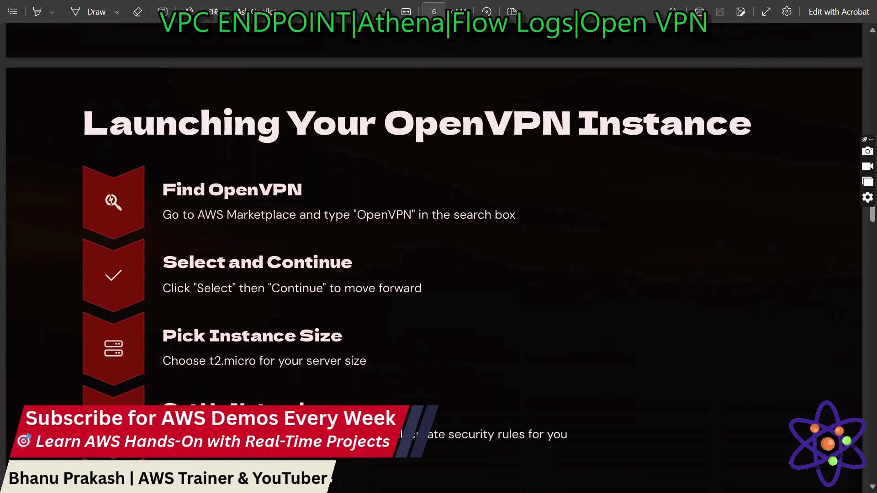
scroll(434, 256, "down", 2)
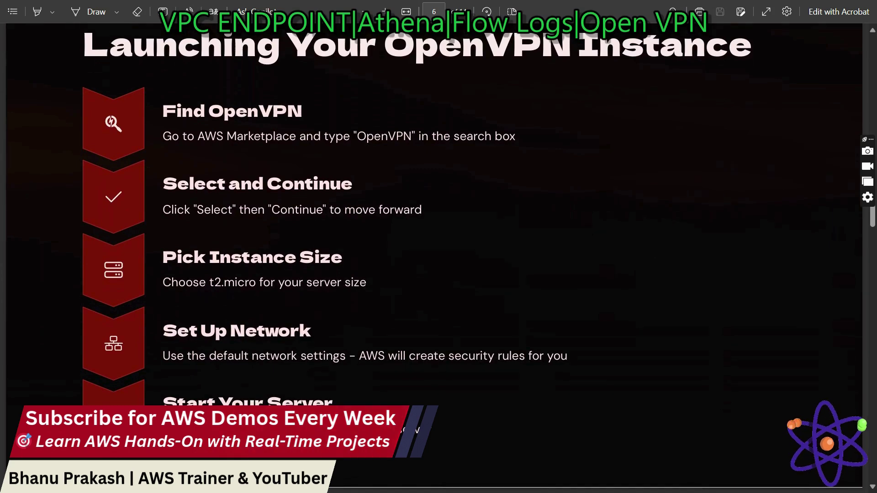
key("F11")
Step: Switch to the AWS console in Chrome, go to the EC2 service and start launching a new instance
left_click(516, 479)
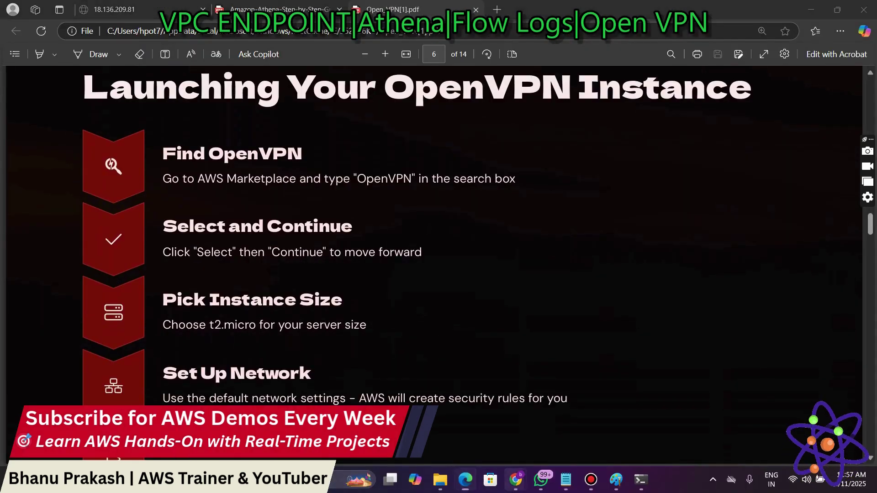
left_click(452, 420)
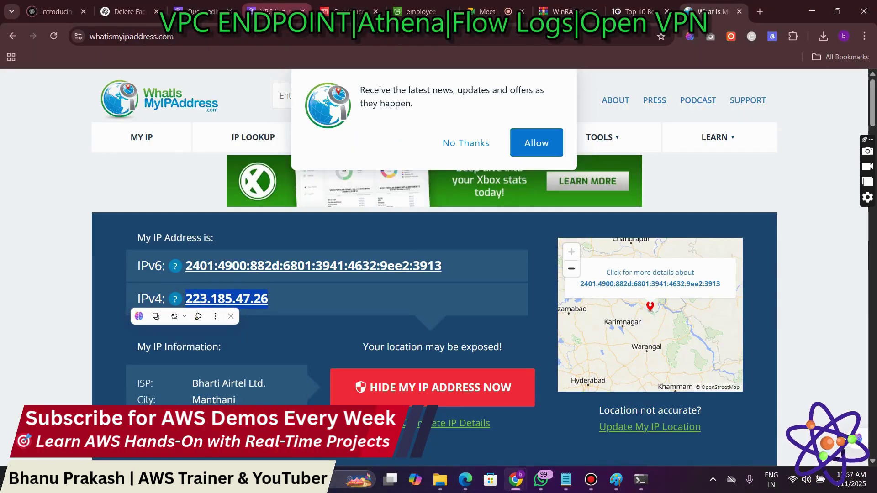
left_click(201, 12)
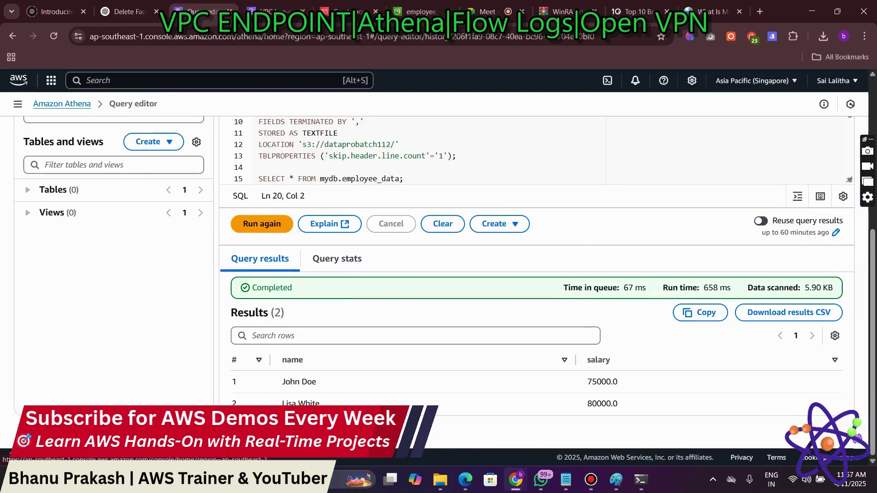
left_click(19, 81)
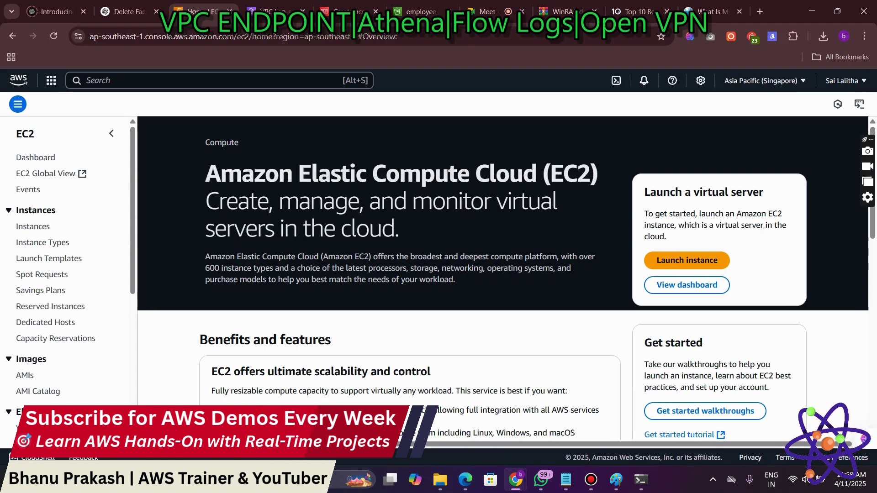
left_click(687, 260)
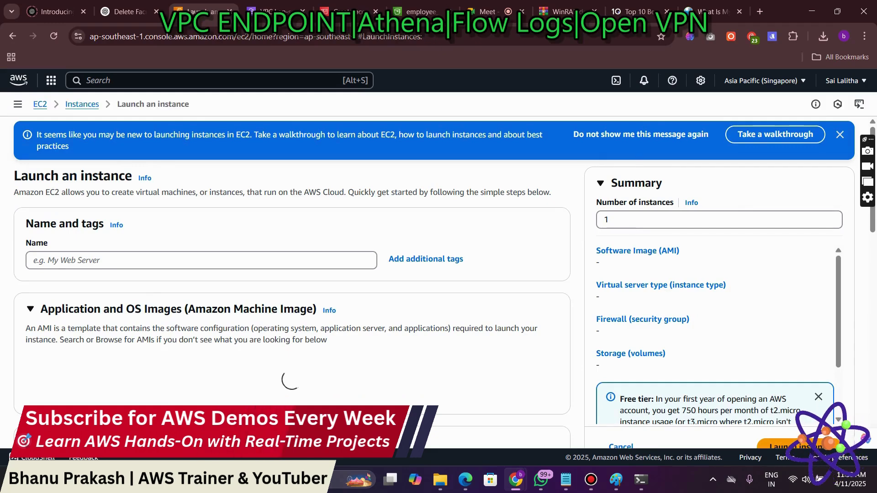
Step: Name the new instance OpenVPNDemo
left_click(201, 260)
type("Open")
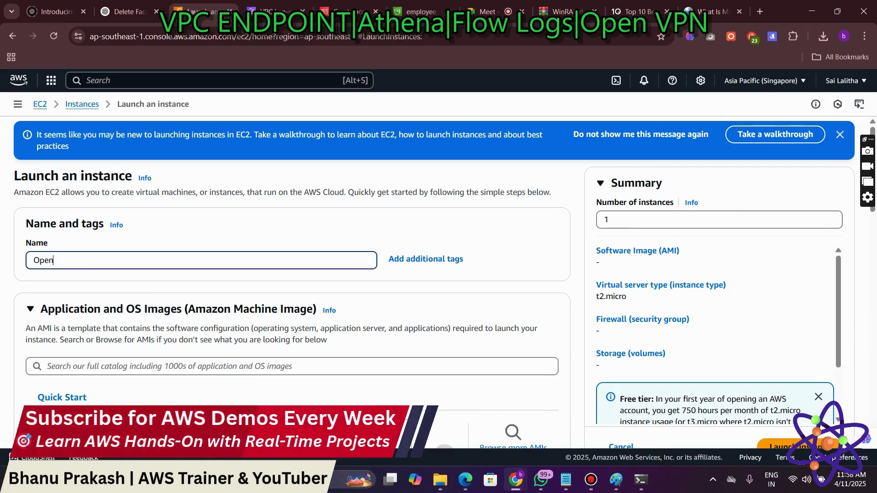
type("VPc")
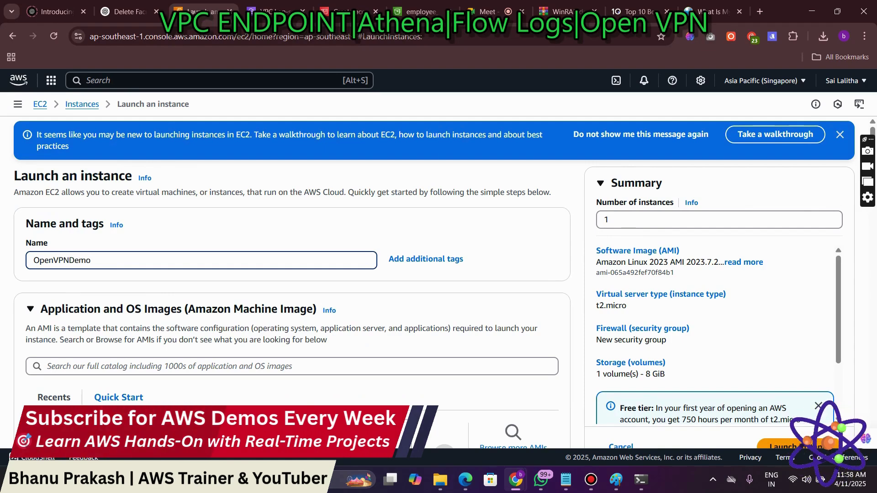
key("ctrl+a")
Step: Browse more AMIs and search the AWS Marketplace AMIs for "openvpn"
scroll(292, 274, "down", 4)
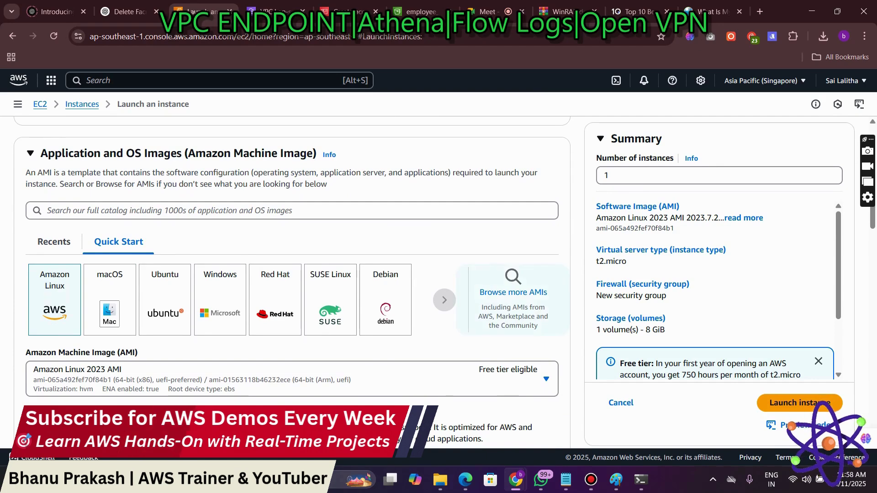
left_click(513, 288)
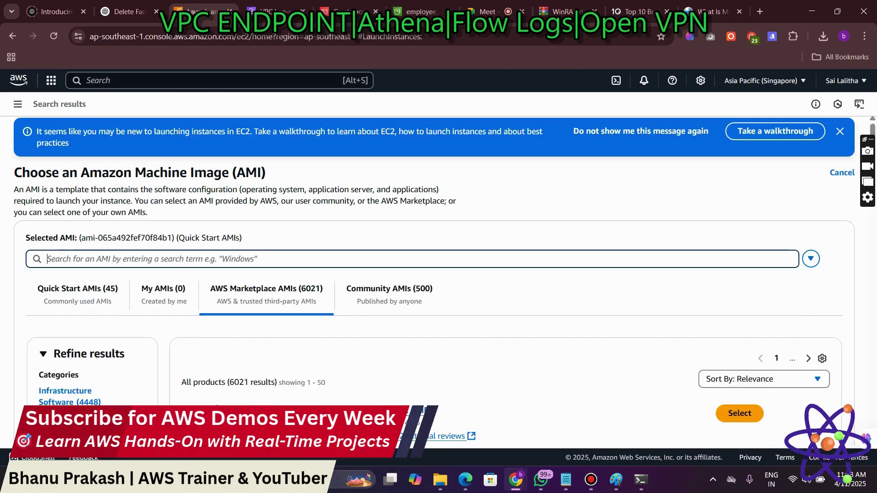
type("openvpn")
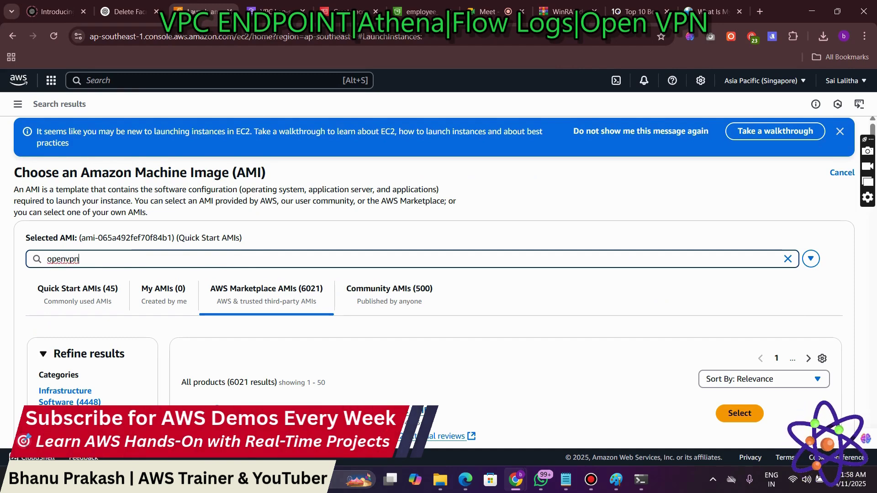
key("Return")
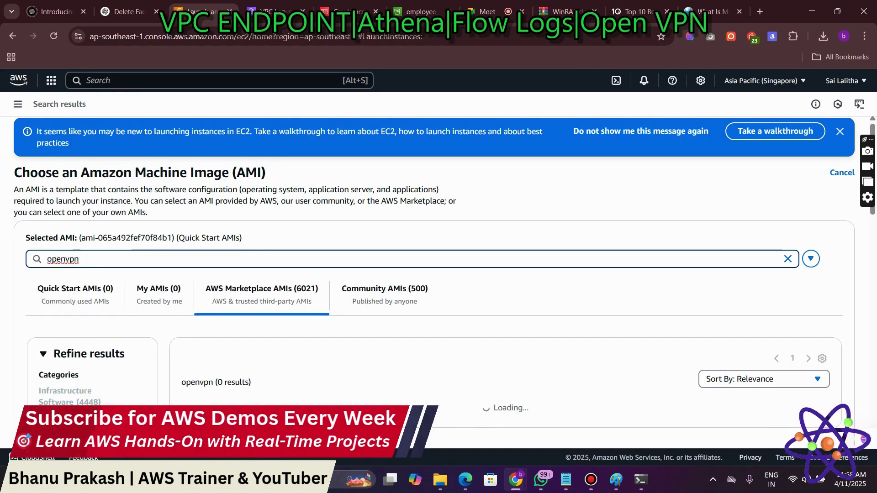
scroll(438, 274, "down", 4)
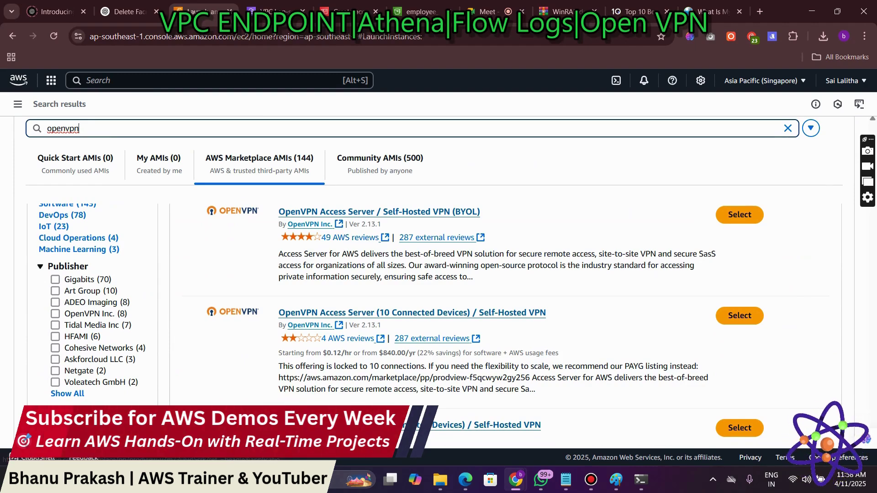
Step: Select the OpenVPN Access Server / Self-Hosted VPN (BYOL) image and choose to subscribe on instance launch
left_click(739, 215)
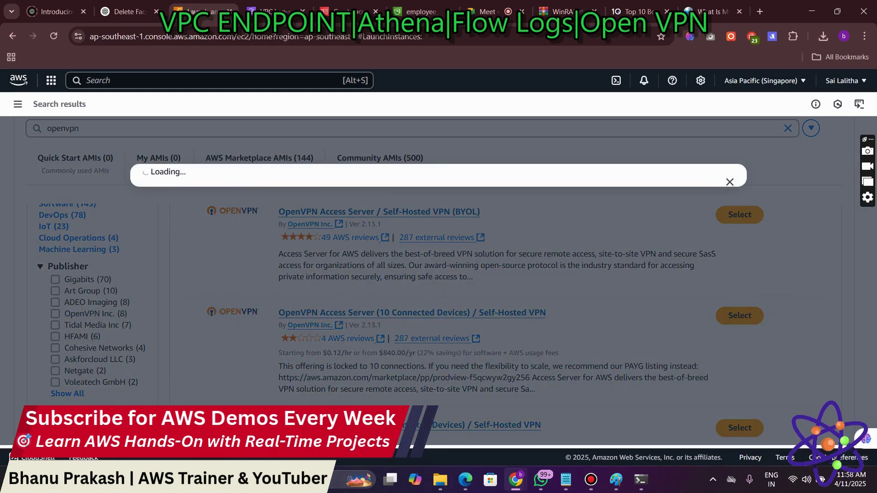
scroll(431, 351, "down", 1)
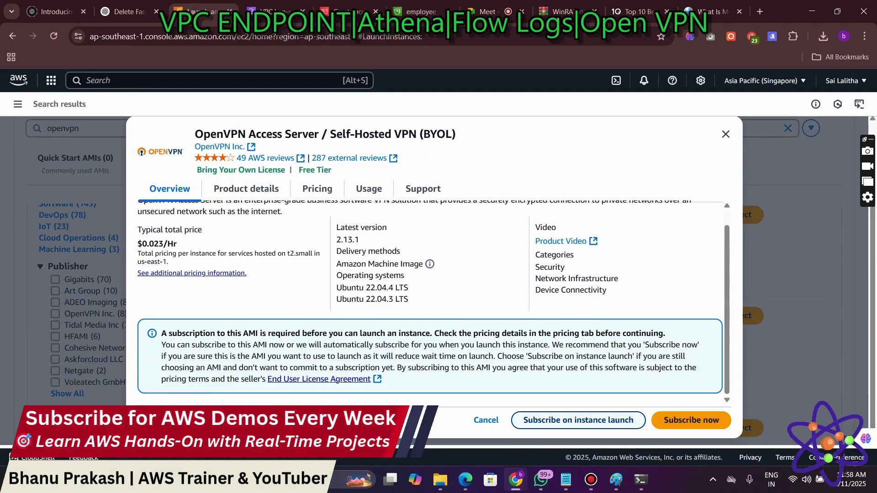
left_click(578, 419)
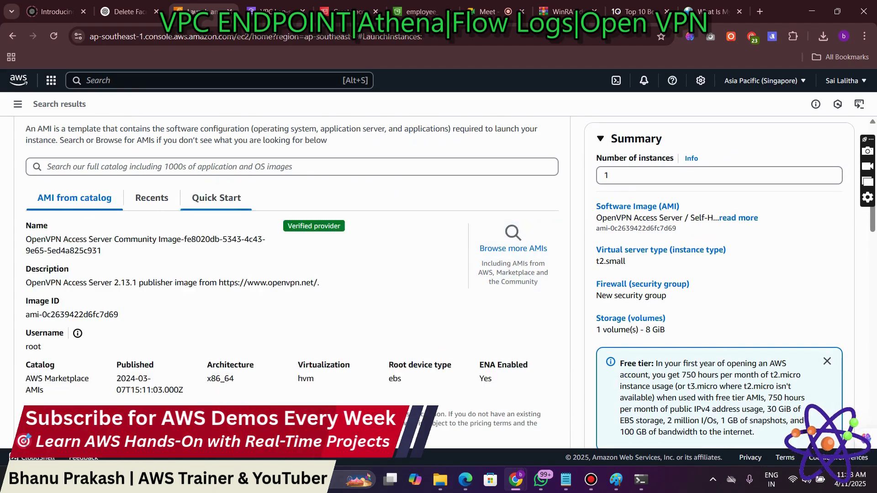
Step: Create a key pair named OpenVPNDemo for the instance, keeping the RSA type and .pem file format
scroll(293, 255, "down", 1)
scroll(293, 283, "down", 8)
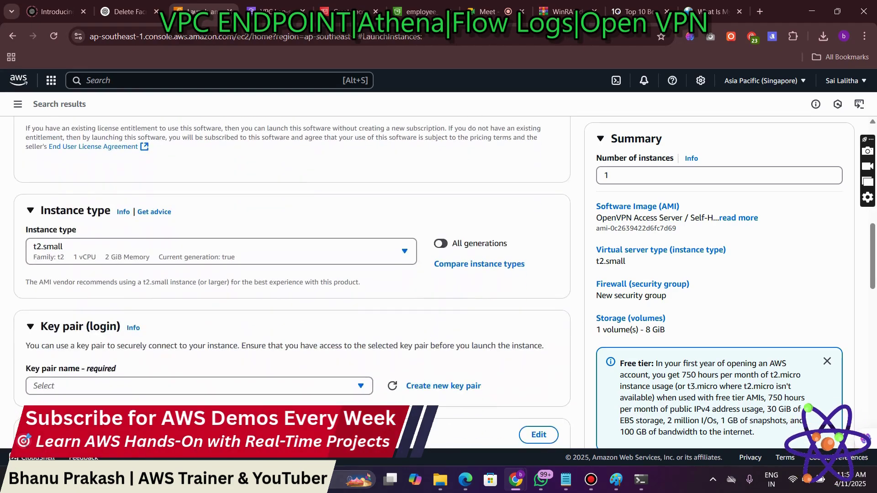
scroll(292, 274, "up", 6)
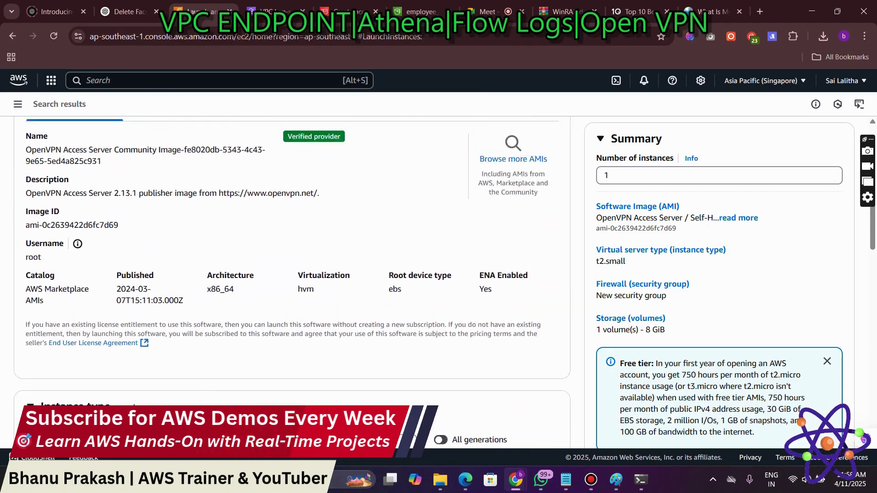
scroll(292, 274, "down", 5)
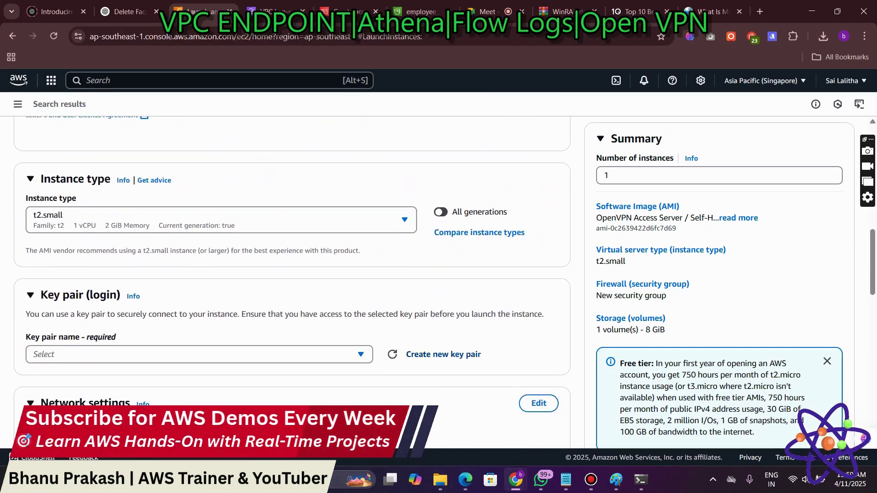
left_click(443, 354)
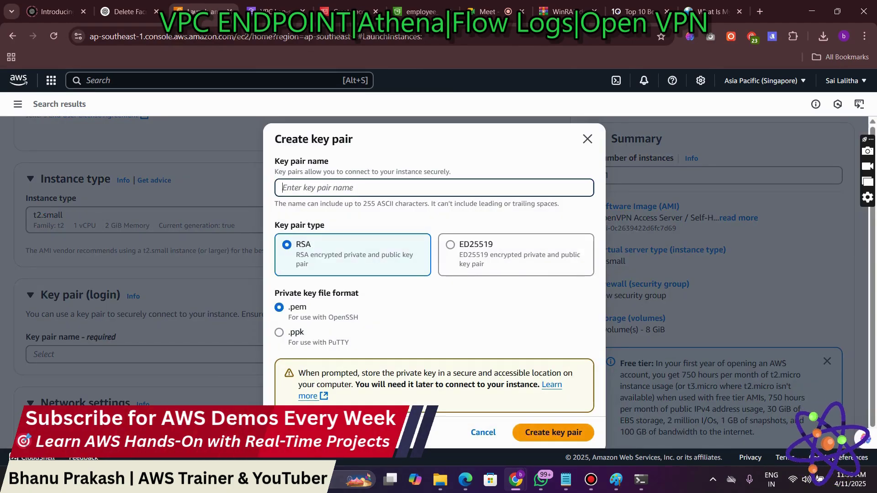
type("OpenVPNDemo")
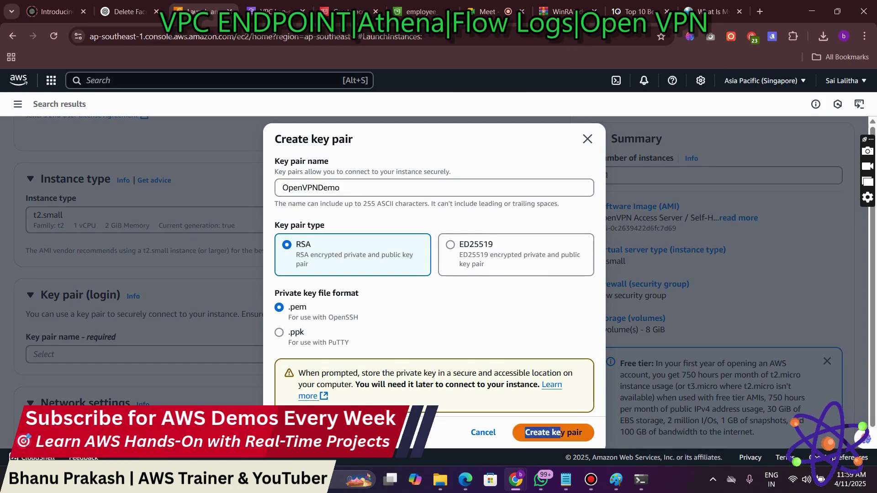
left_click(553, 433)
Step: Launch the instance with the default network, security group and storage settings, and open the list of all instances
scroll(292, 274, "down", 5)
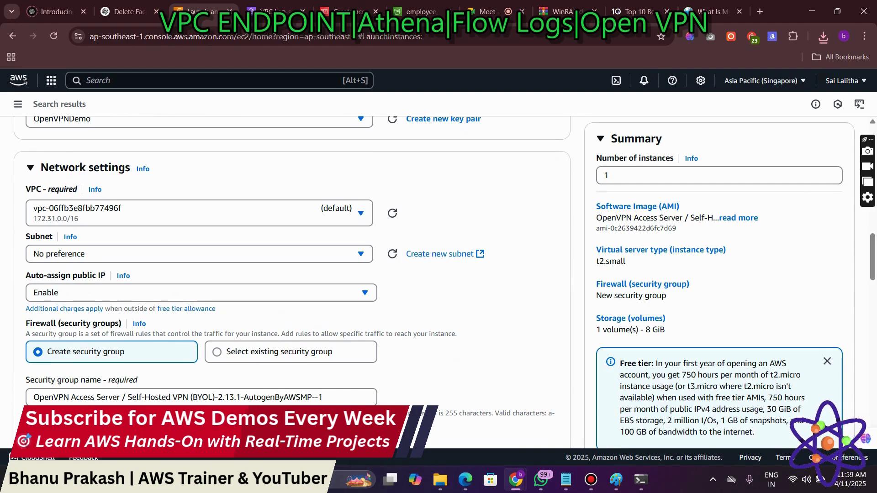
scroll(293, 274, "down", 6)
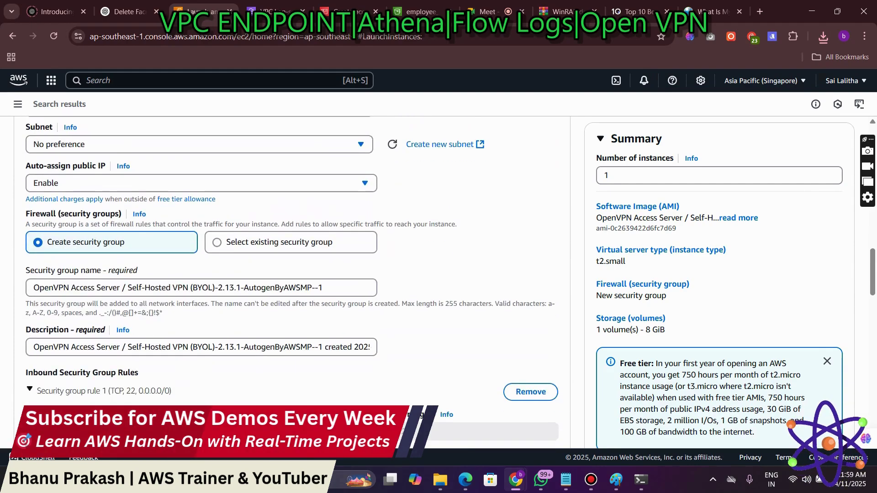
scroll(292, 274, "down", 12)
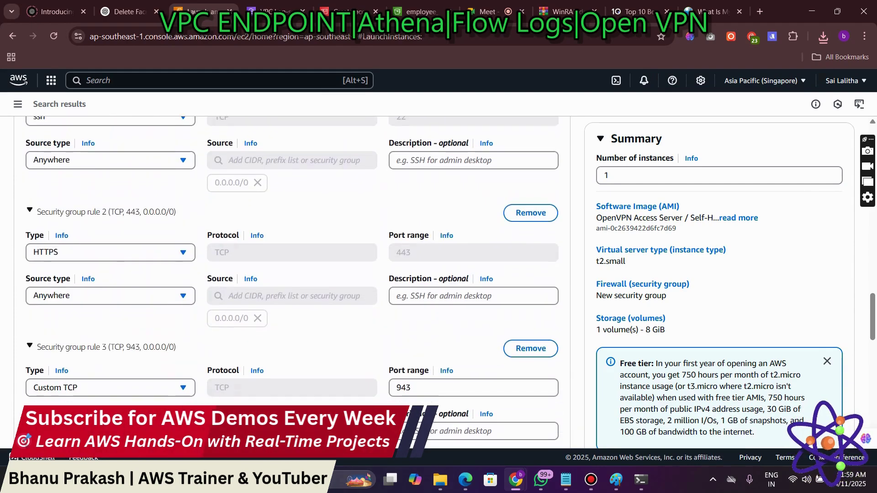
scroll(293, 274, "down", 3)
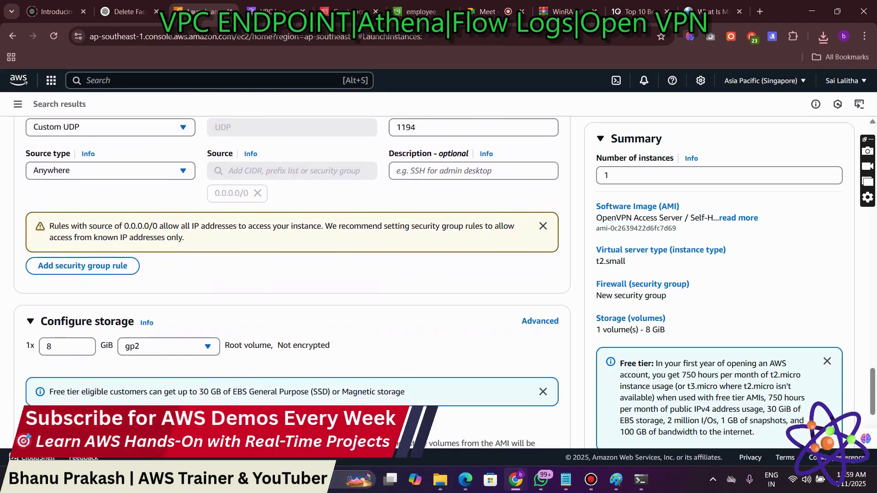
scroll(292, 274, "down", 3)
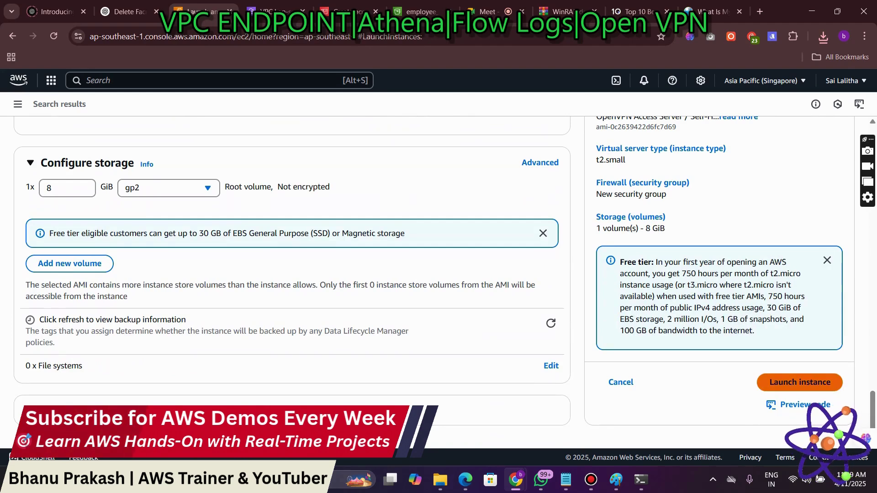
left_click(799, 383)
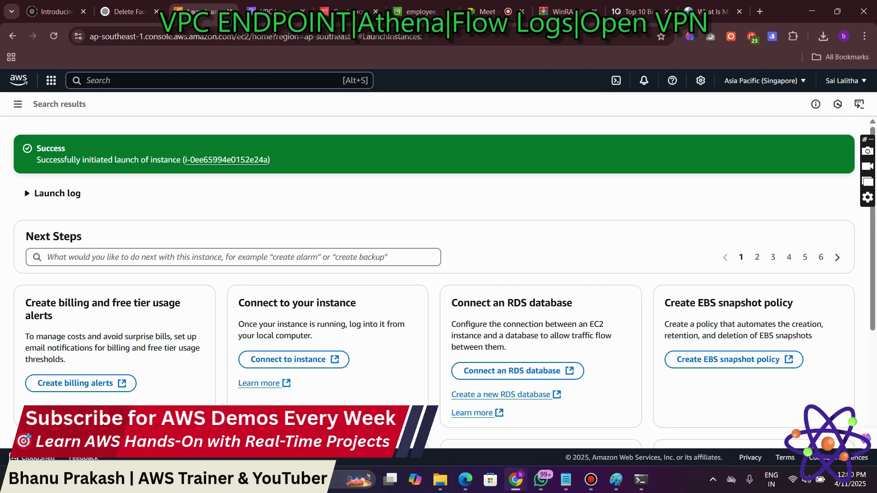
scroll(439, 274, "down", 4)
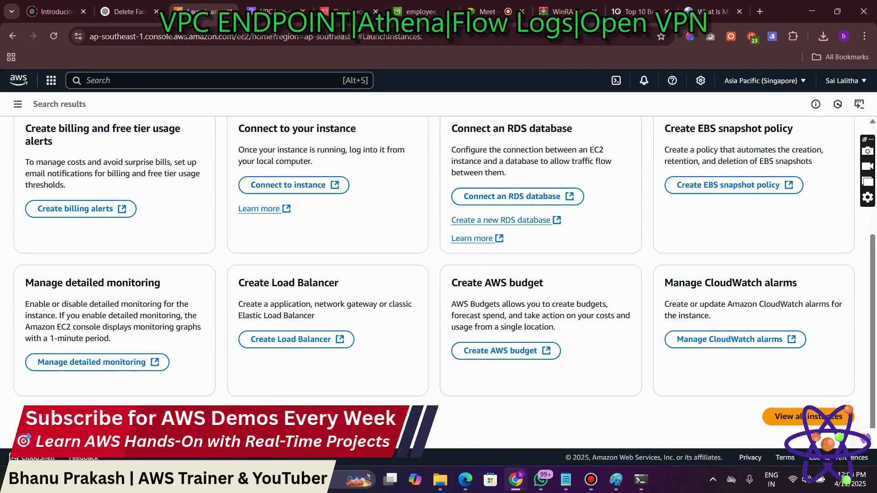
left_click(804, 416)
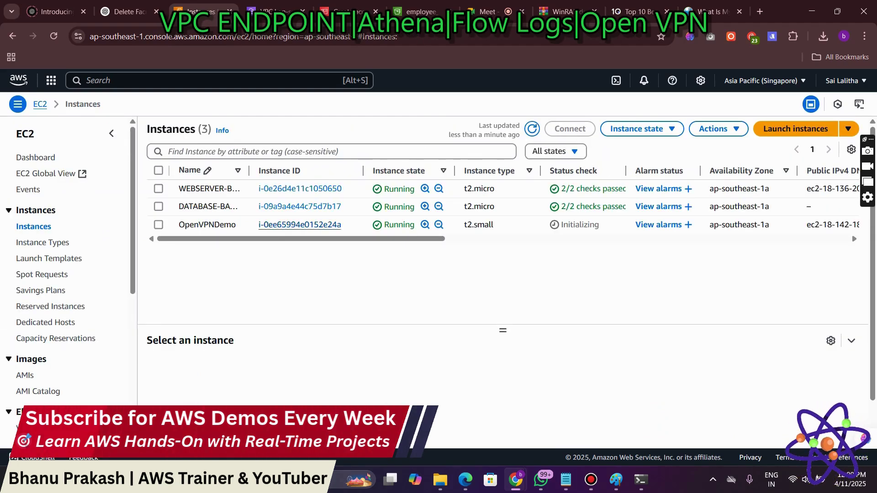
Step: Open the connection options of the OpenVPNDemo instance and copy its example SSH command
left_click(159, 224)
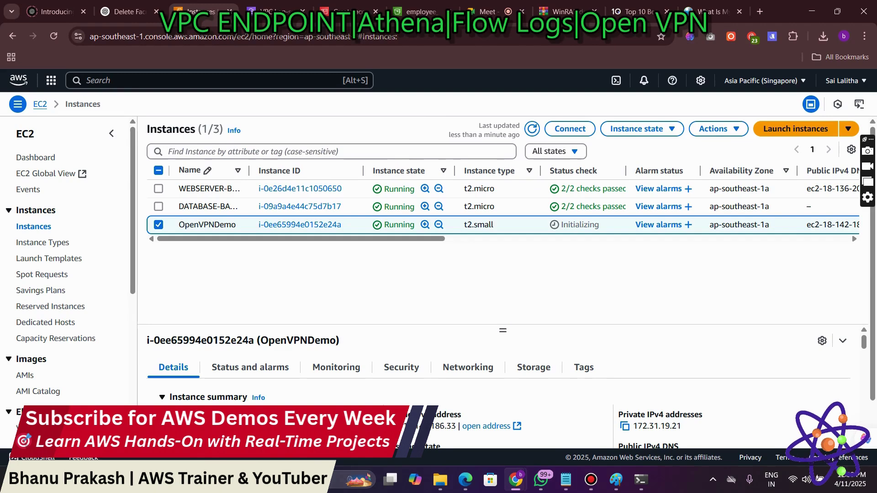
left_click(570, 129)
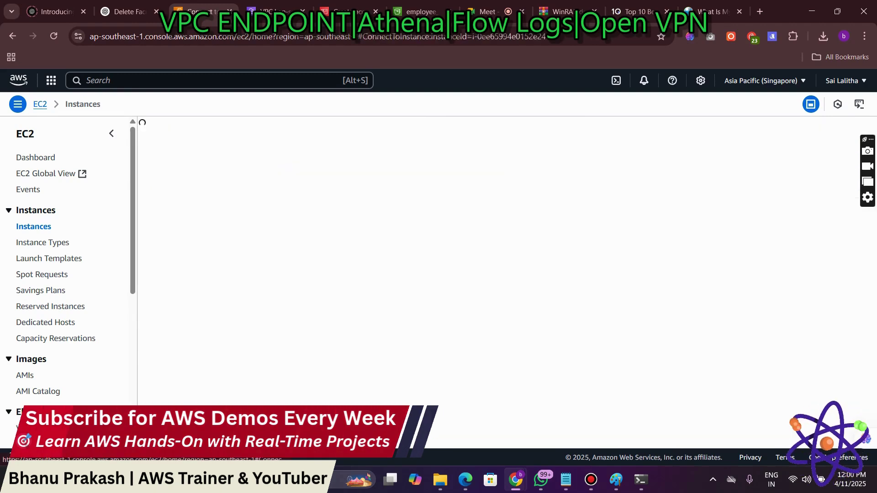
left_click(32, 345)
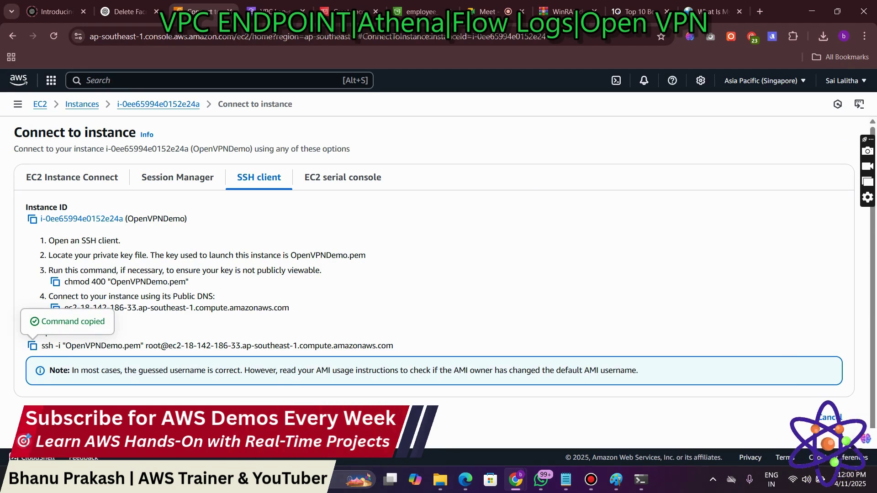
Step: Open a Windows Command Prompt and change to the Downloads folder
key("super+r")
key("Return")
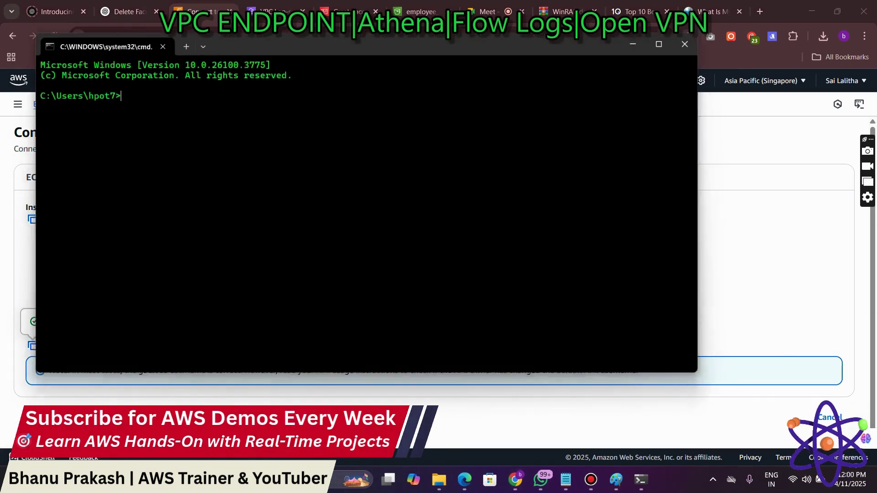
type("cd Downloads")
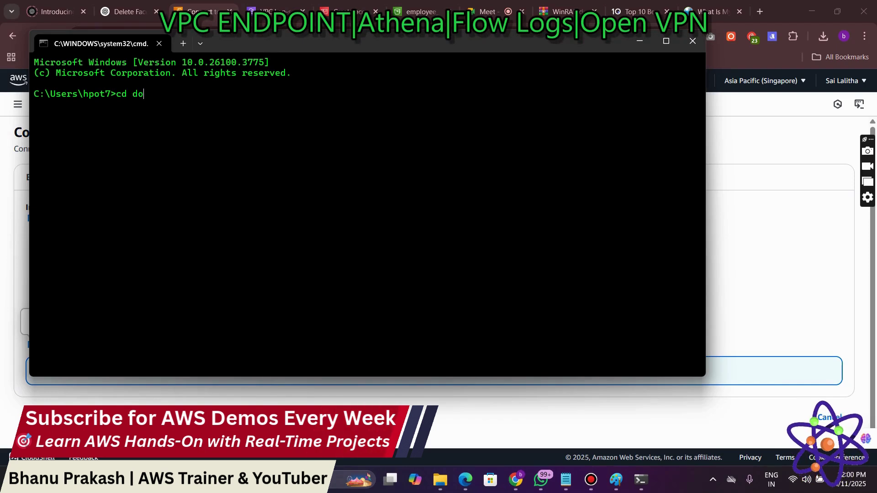
key("Return")
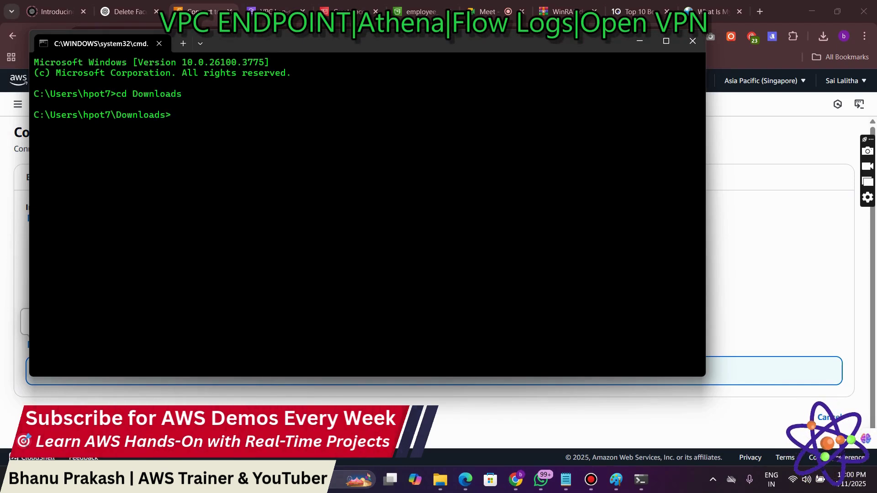
Step: Run the copied SSH command with OpenVPNDemo.pem as root, accept the host's authenticity with yes, and maximize the terminal
key("ctrl+v")
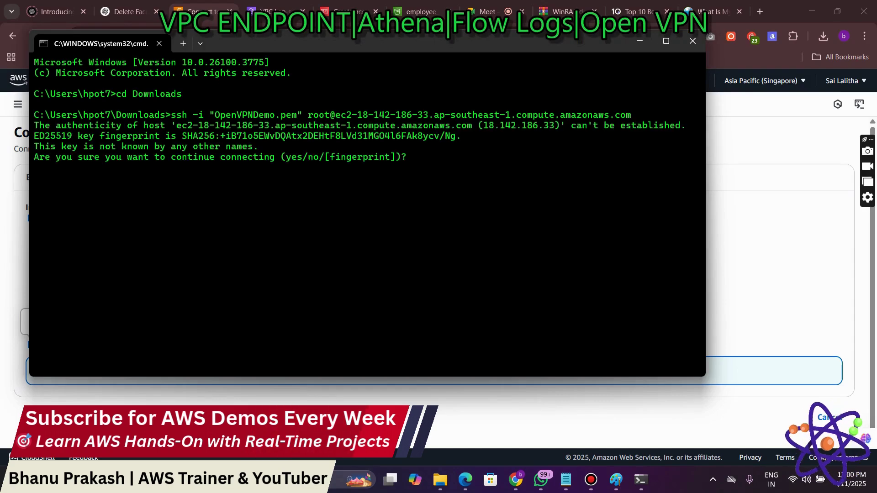
type("yes")
key("Return")
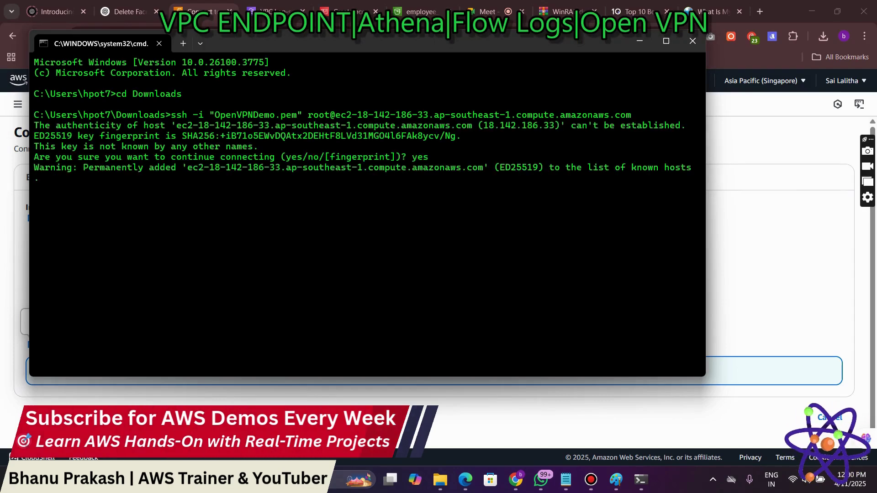
key("super+Up")
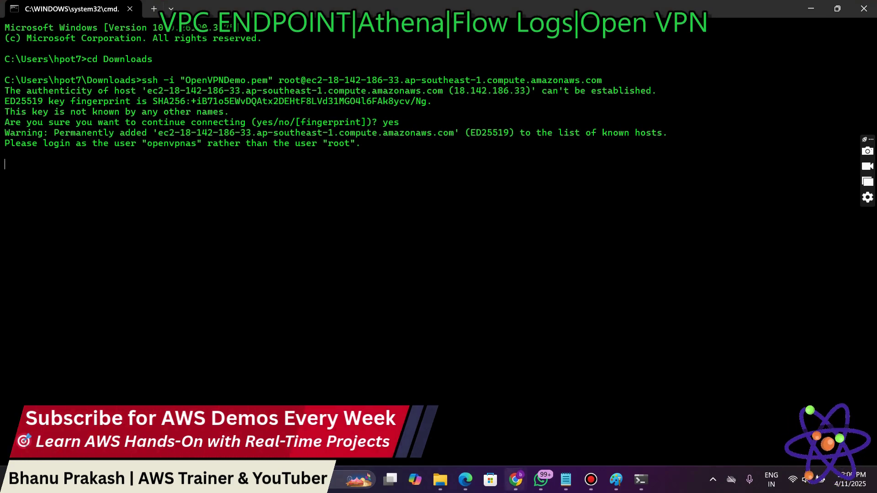
Step: Switch to the AWS console and check the available usernames in OpenVPNDemo's EC2 Instance Connect options, keeping root
mouse_move(516, 480)
left_click(568, 415)
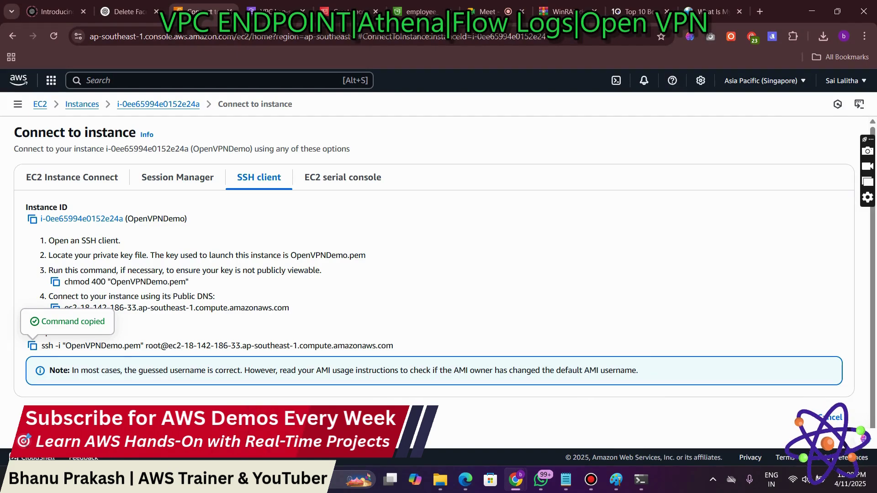
left_click(81, 104)
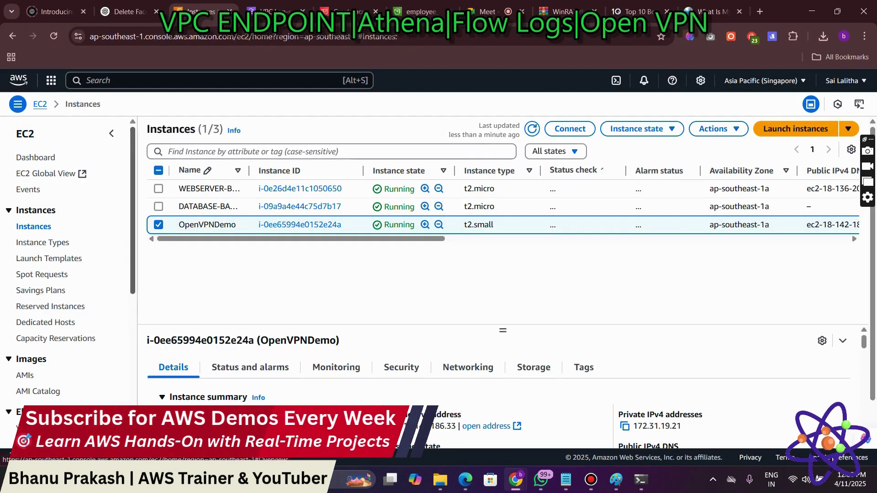
left_click(569, 128)
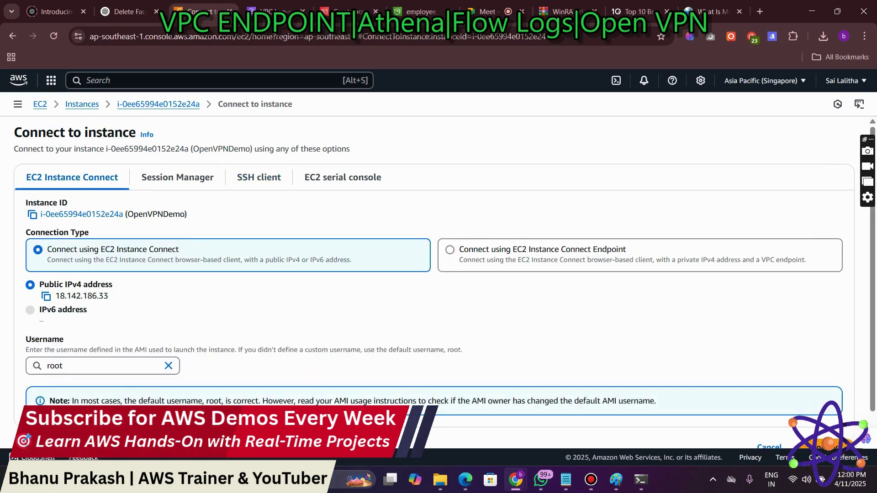
left_click(168, 366)
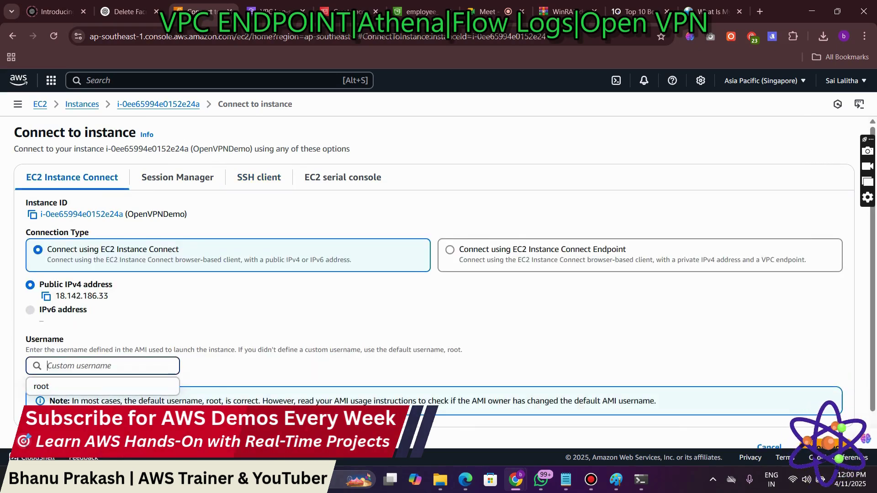
left_click(103, 386)
Step: Return to the Command Prompt and try the SSH connection to OpenVPNDemo as root again
mouse_move(641, 480)
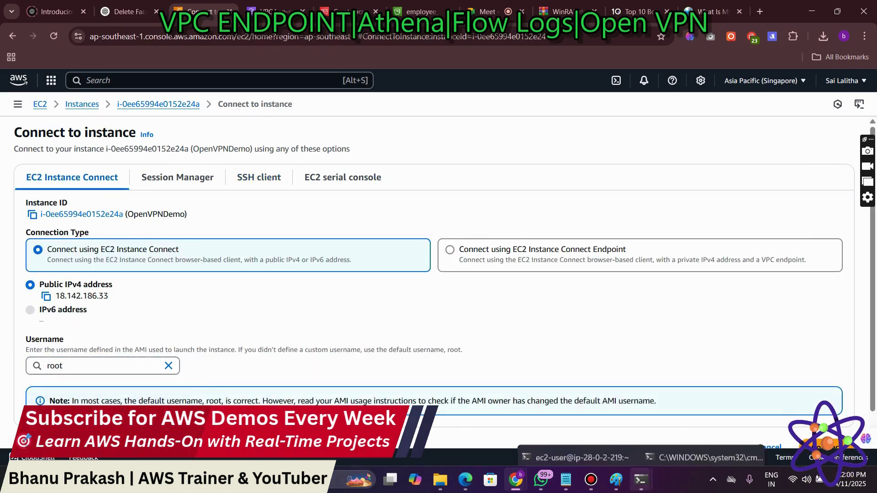
left_click(704, 411)
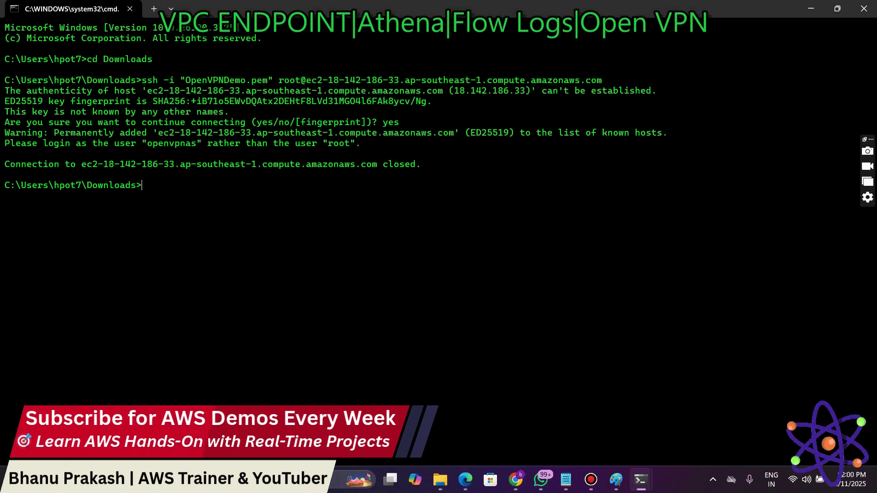
key("Up")
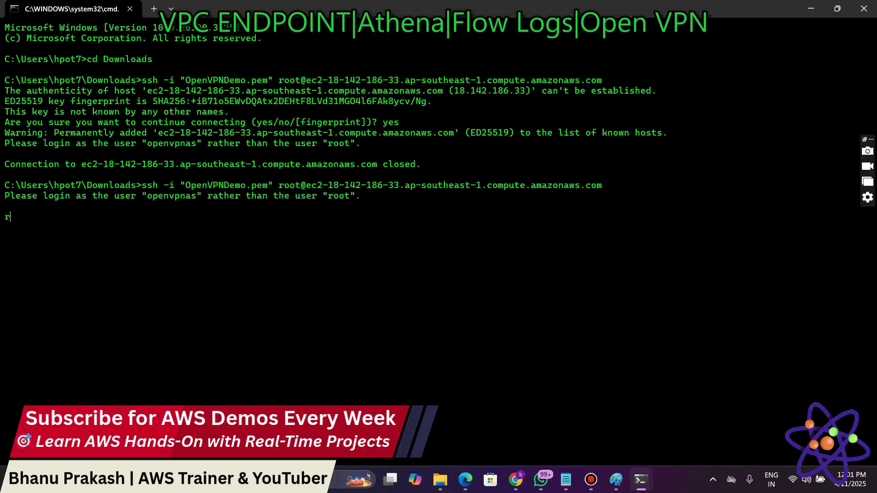
key("Return")
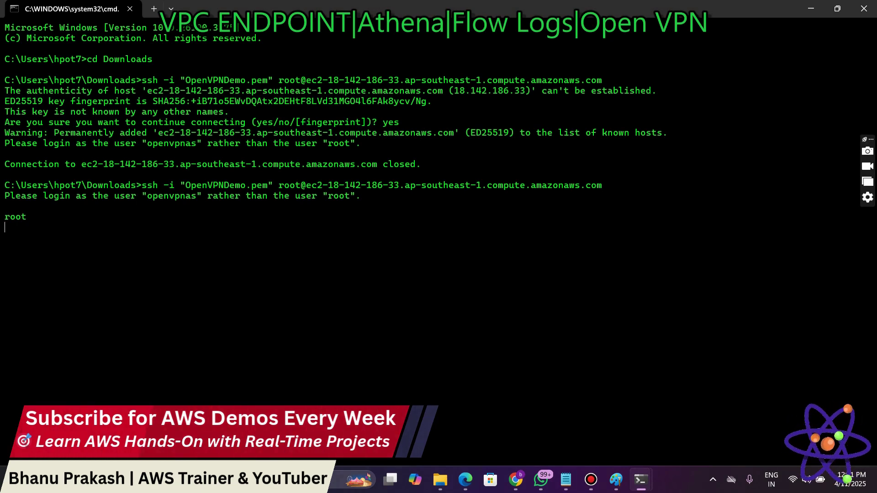
key("Left")
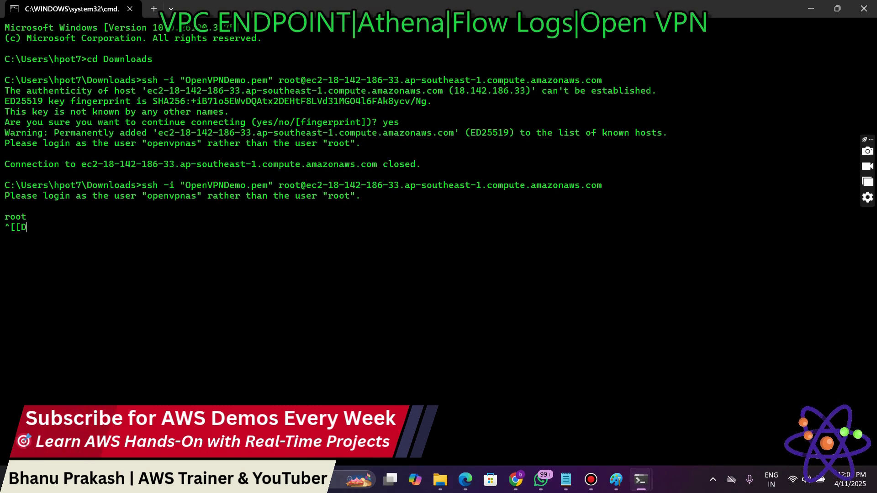
key("Up")
key("Right")
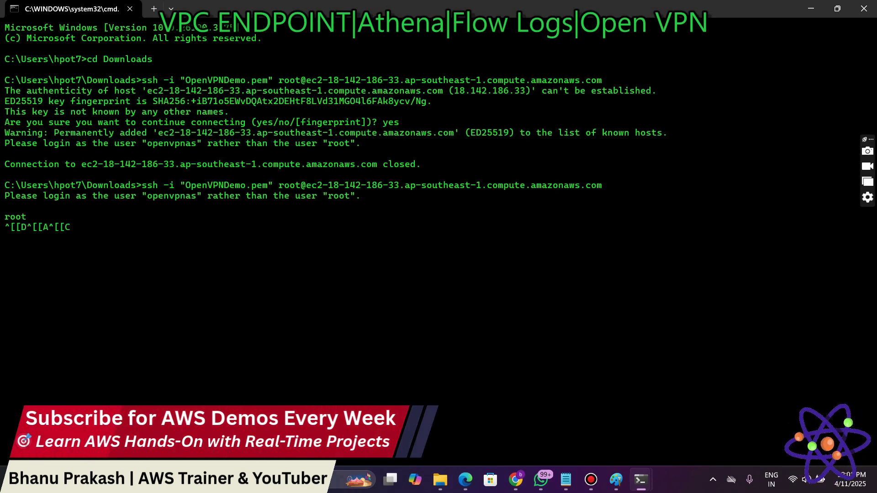
key("Return")
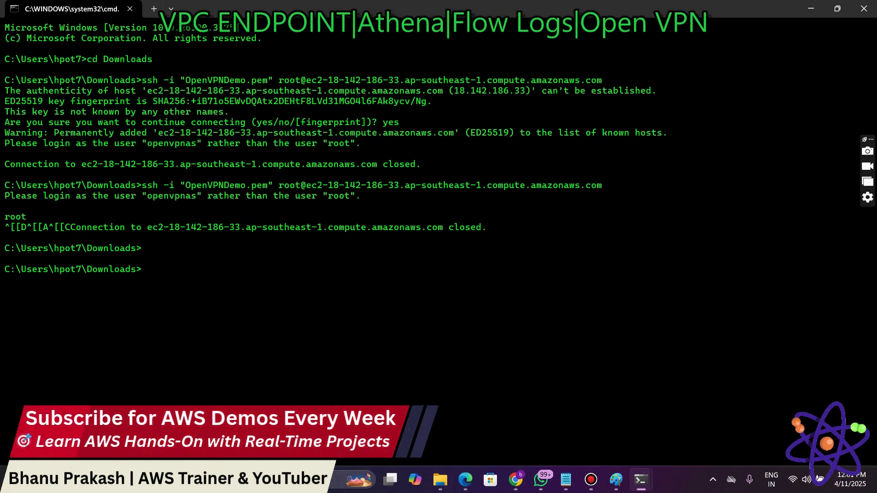
Step: Recall the SSH command, replace the username root with openvpnas, and connect to the instance
key("Up")
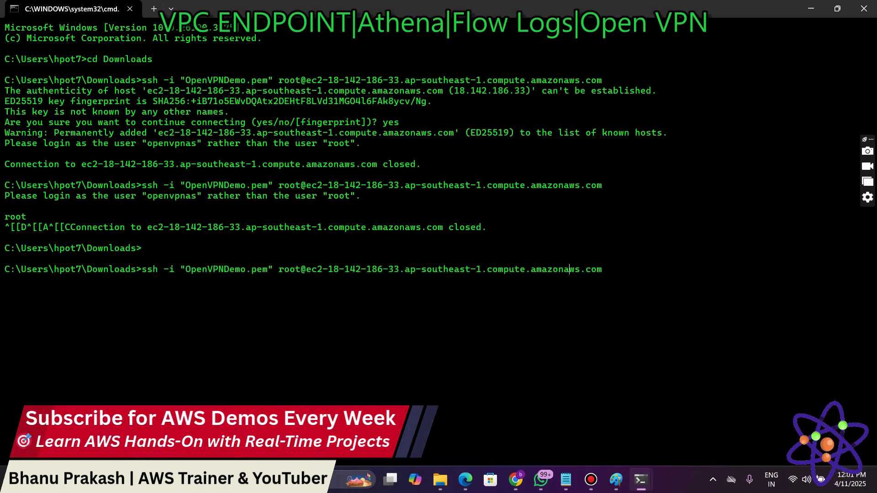
key("Left")
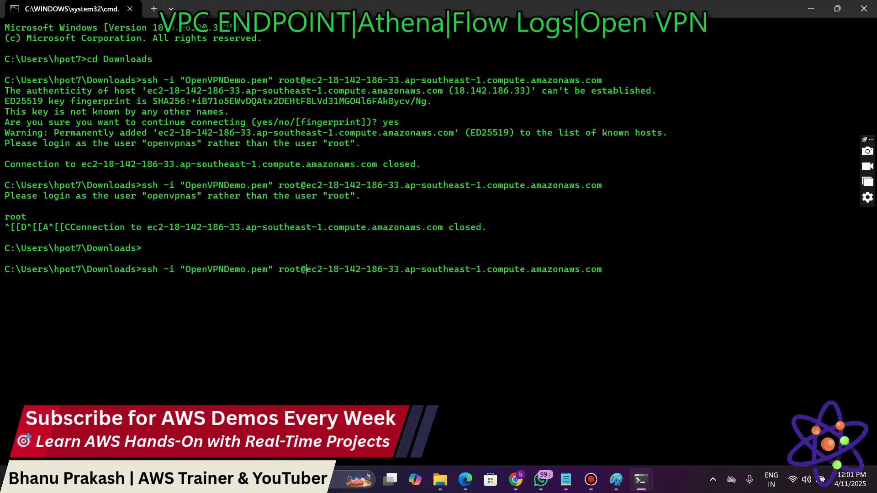
key("Right")
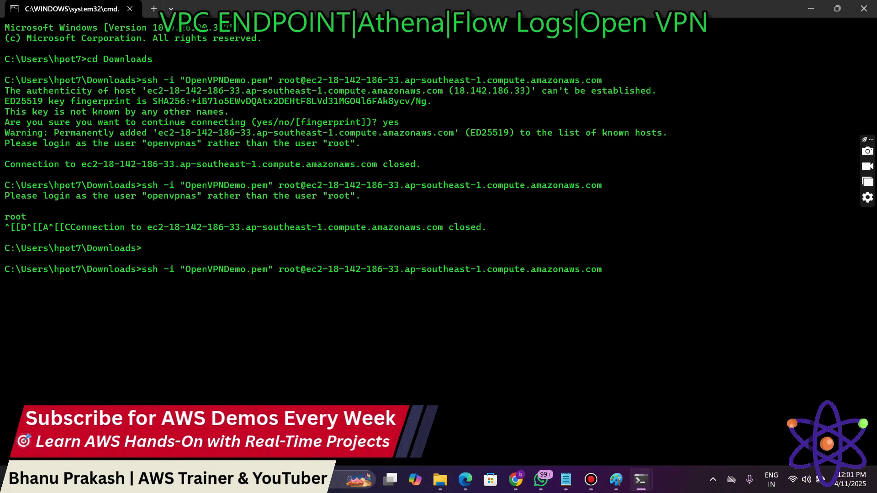
key("BackSpace")
key("BackSpace")
key("BackSpace")
key("BackSpace")
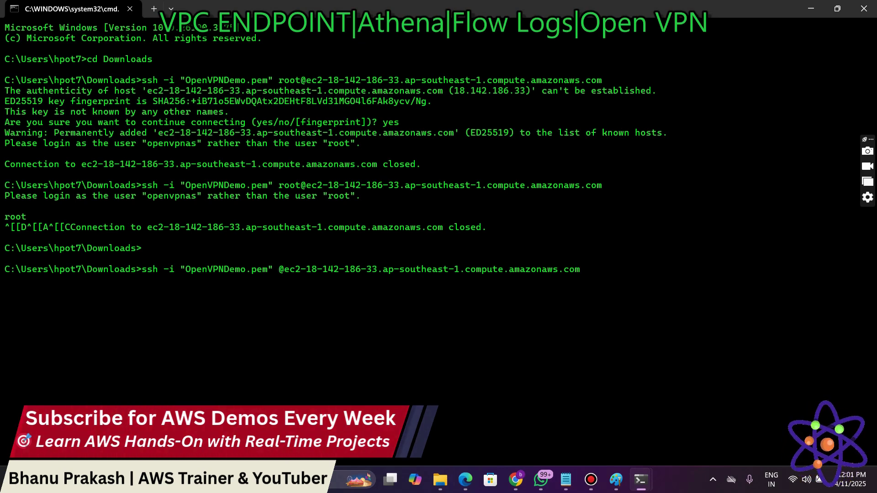
type("open")
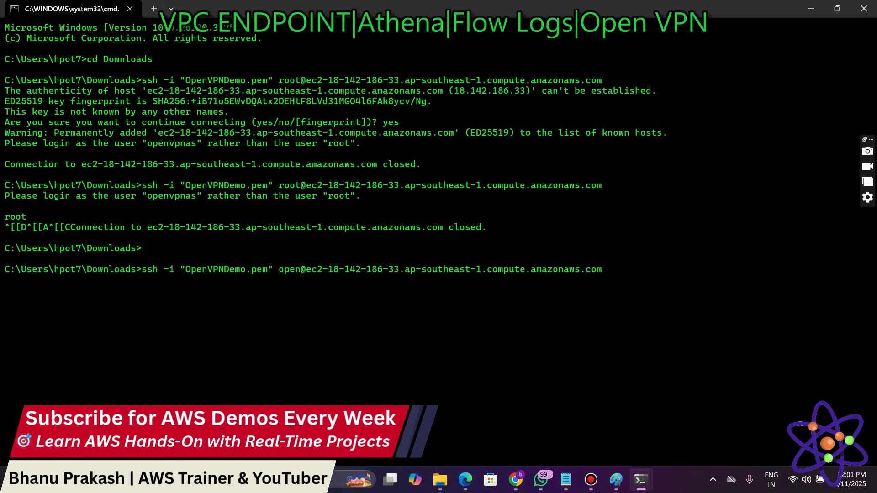
type("vpnas")
key("Return")
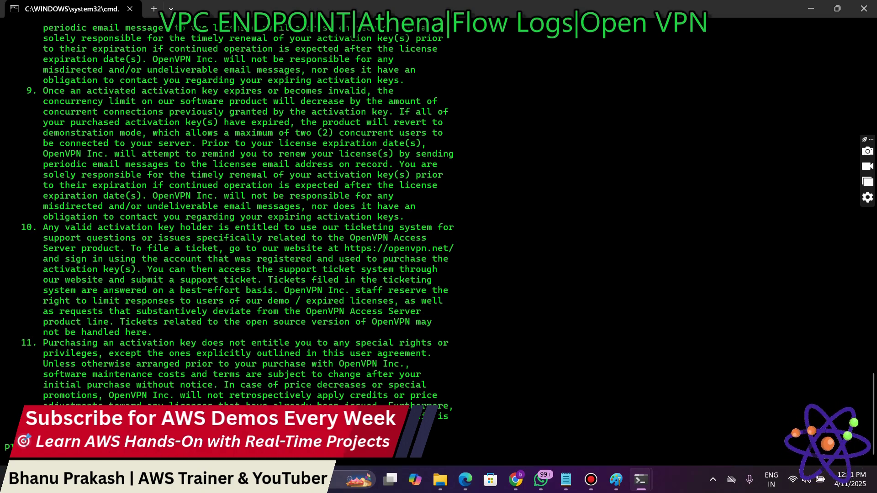
Step: Accept the licence agreement and keep the defaults for primary node, all interfaces, both secp384r1 algorithms and Admin Web UI port 943
type("yes")
key("Return")
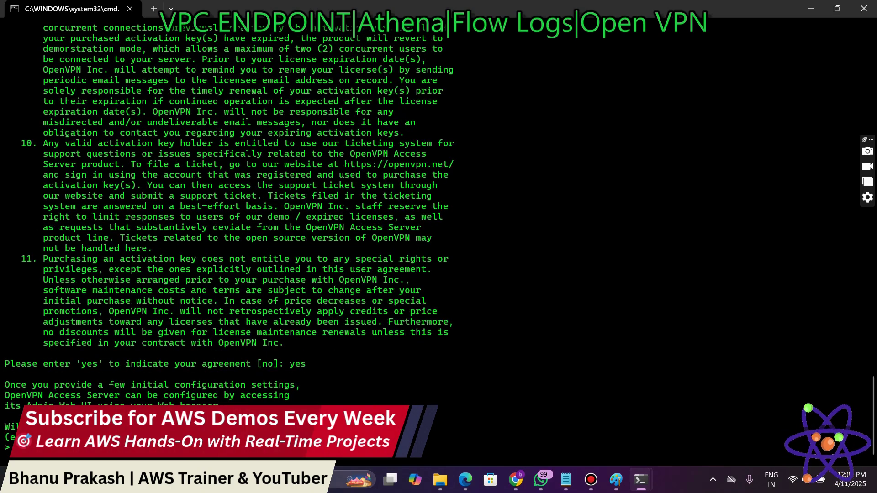
key("Return")
key("Return")
key("Return")
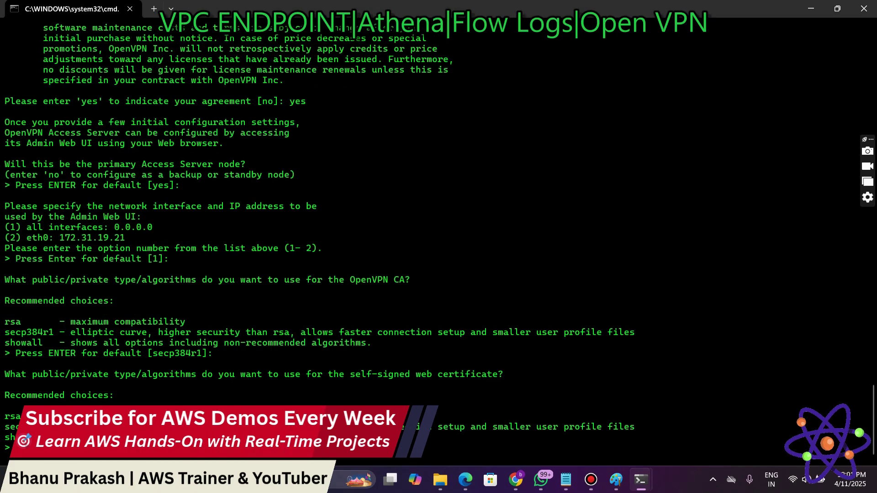
key("Return")
key("Return")
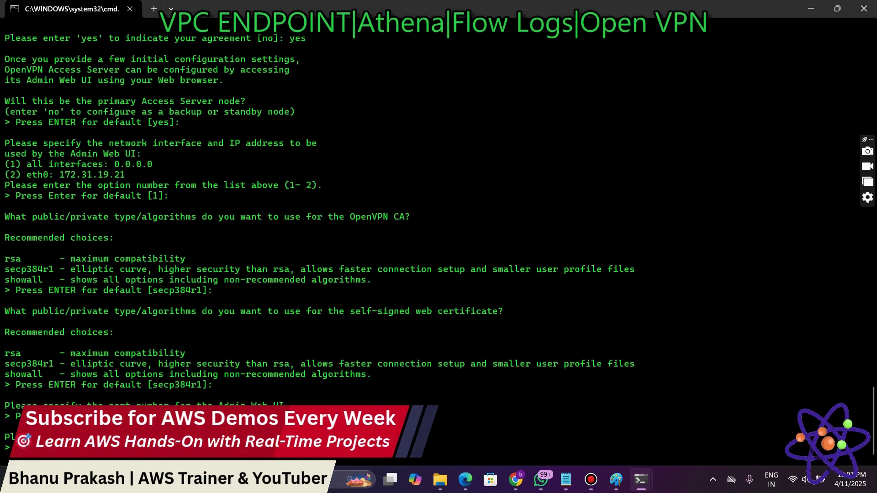
Step: Finish the setup with the defaults: TCP port 443, no client or DNS traffic routing, accessible private subnets and the openvpn admin account
key("Return")
key("Return")
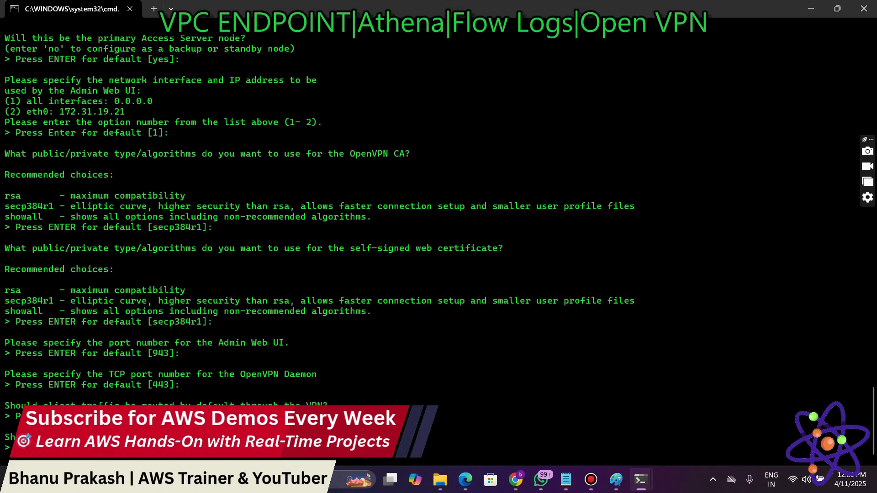
key("Return")
key("Return")
key("Return")
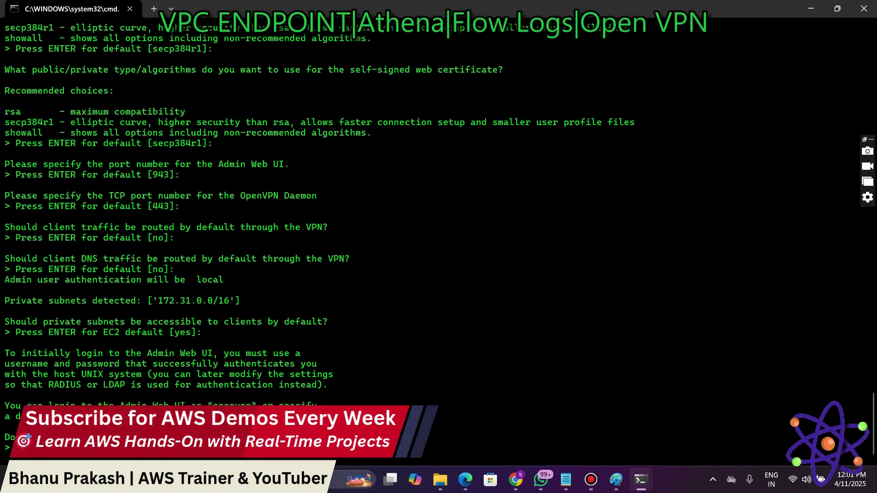
key("Return")
key("Return")
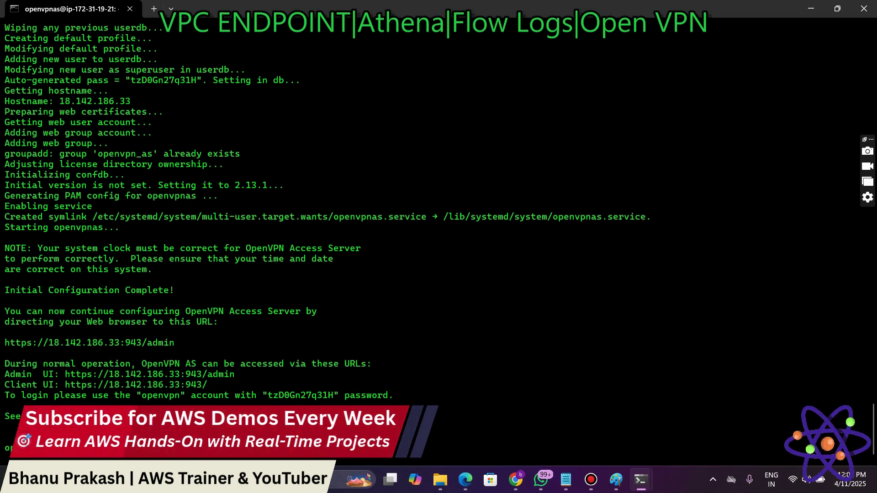
Step: Copy the final setup summary with the URLs and login password from the terminal and paste it into Notepad below the current IP address note
left_click_drag(4, 291, 137, 448)
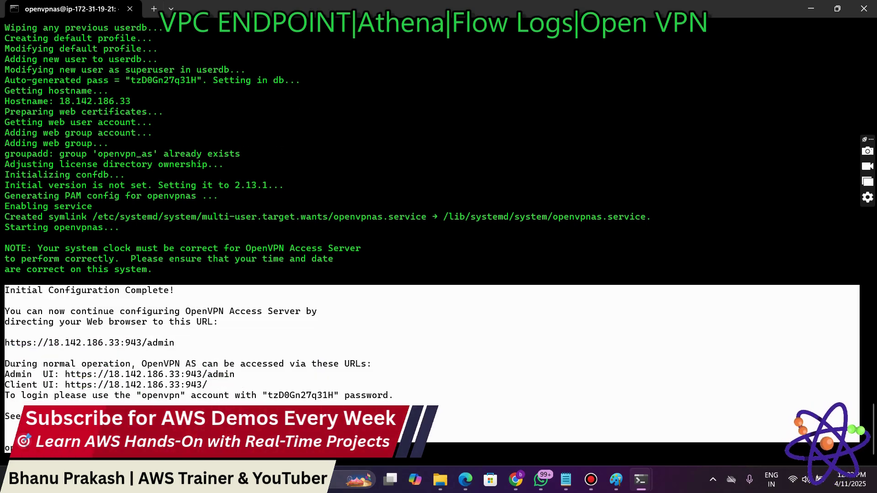
key("ctrl+c")
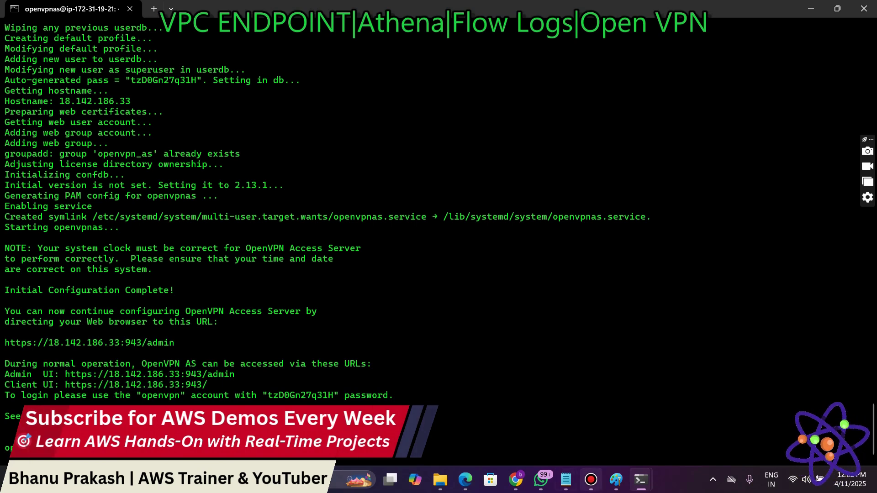
mouse_move(566, 480)
left_click(503, 423)
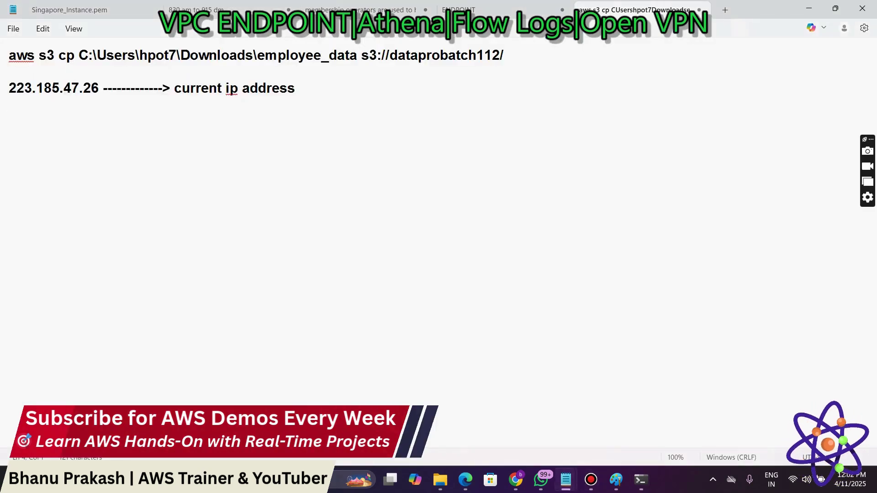
key("Return")
key("ctrl+v")
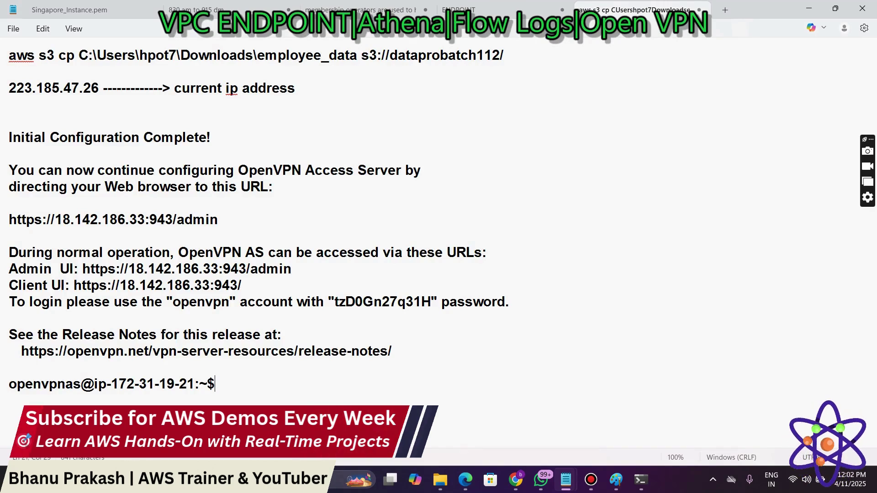
Step: Examine the login password, Admin UI address and Client UI address in the pasted notes
left_click_drag(431, 301, 339, 301)
left_click(306, 301)
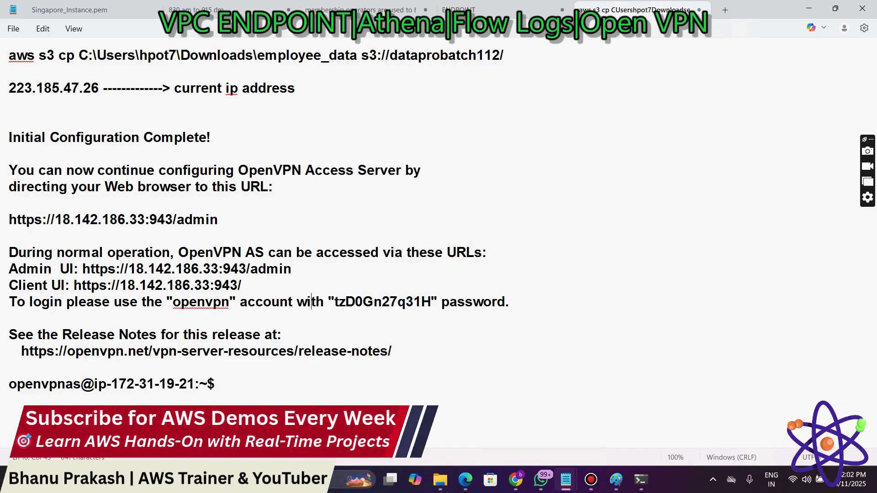
triple_click(183, 269)
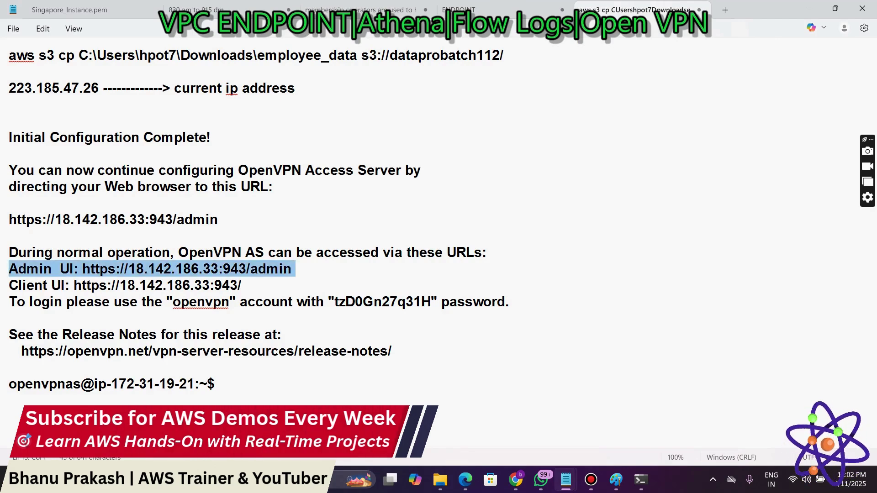
left_click(243, 286)
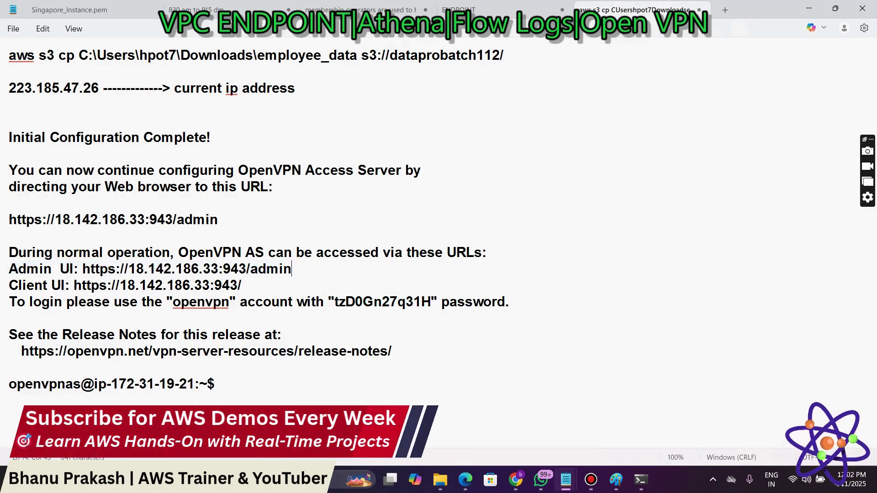
left_click_drag(291, 269, 9, 269)
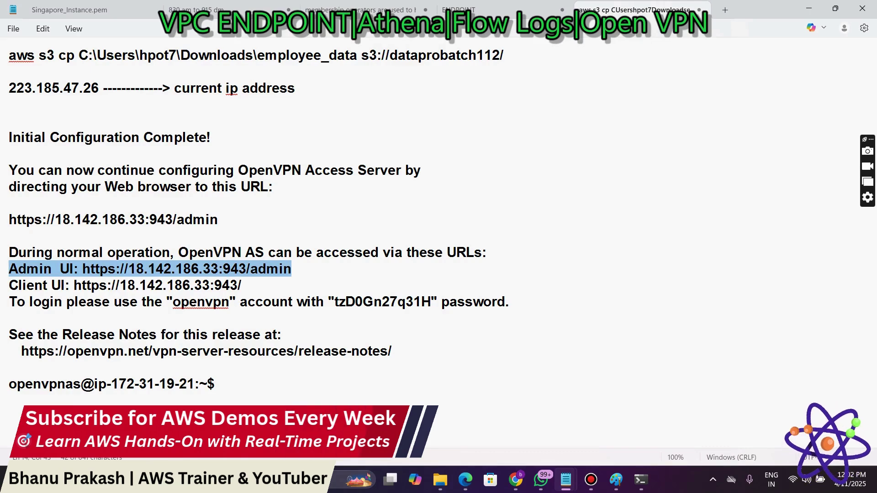
left_click_drag(242, 286, 9, 285)
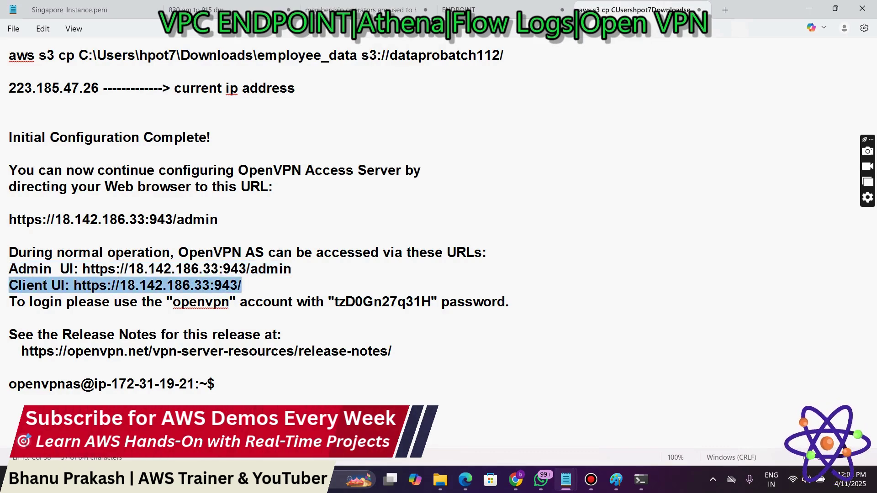
left_click(239, 269)
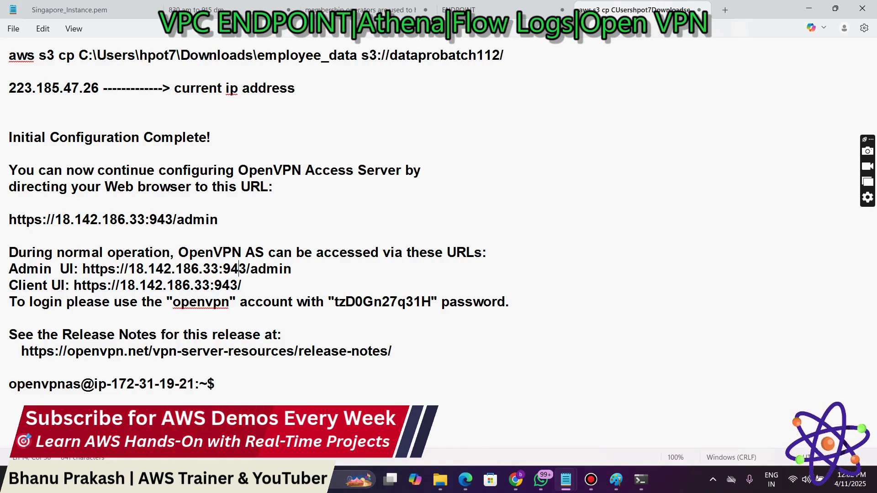
left_click_drag(9, 220, 209, 220)
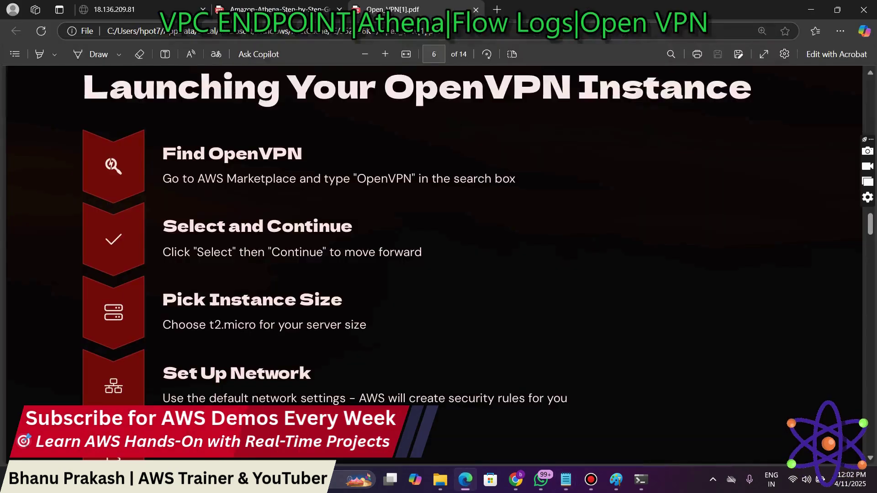
key("ctrl+t")
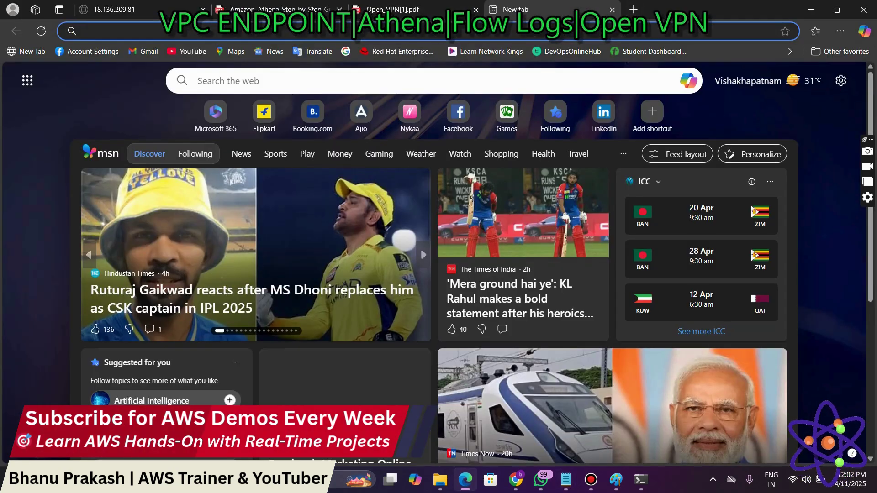
key("ctrl+v")
key("Return")
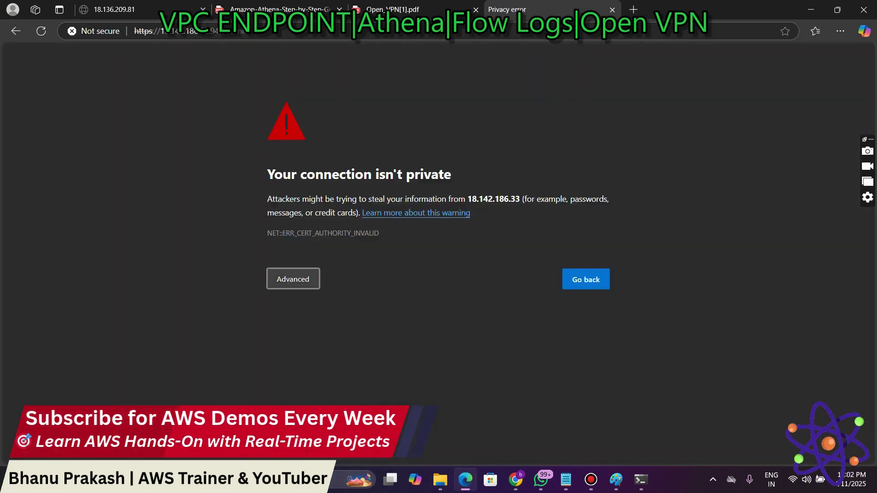
left_click(293, 279)
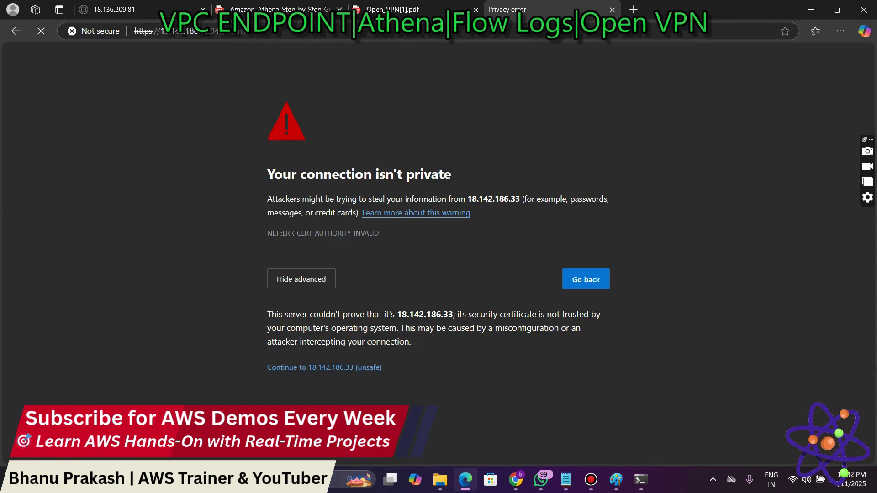
left_click(325, 367)
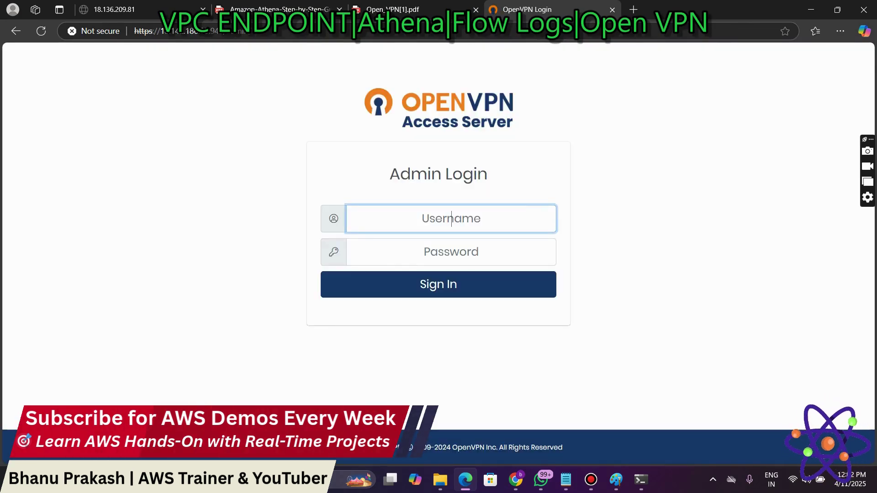
Step: Enter openvpnas as the username on the Admin Login page
type("open")
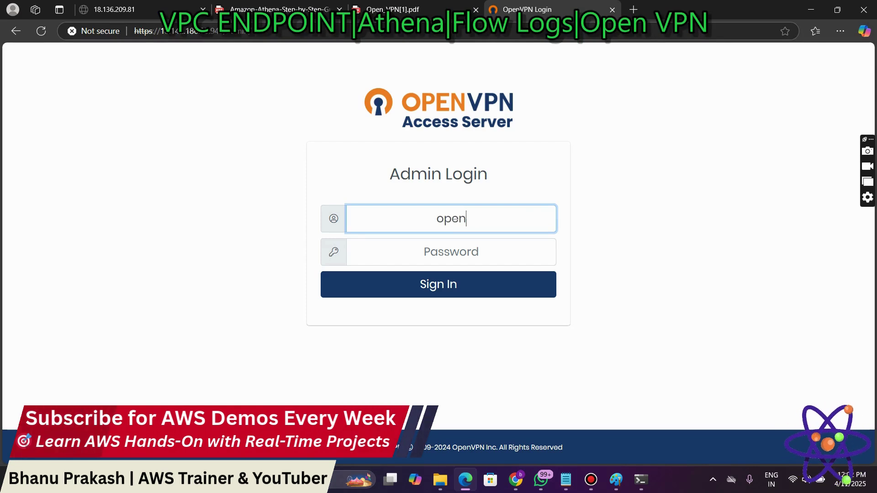
type("vp")
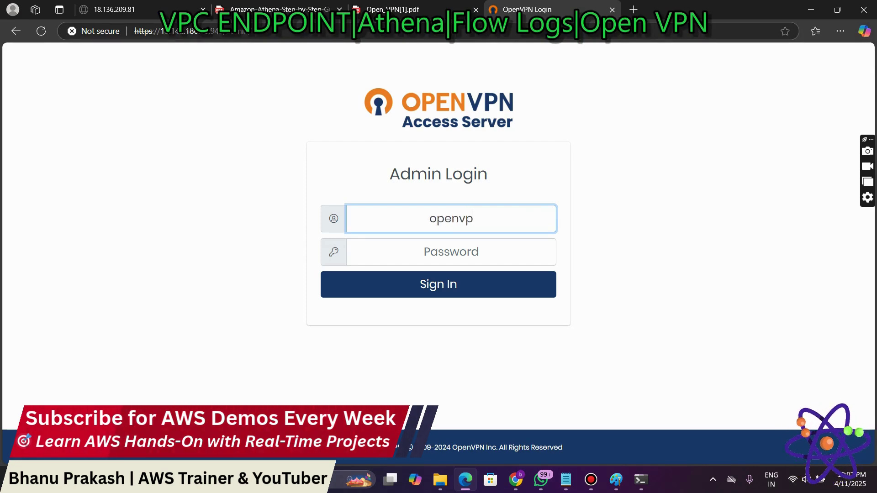
type("nas")
left_click(451, 251)
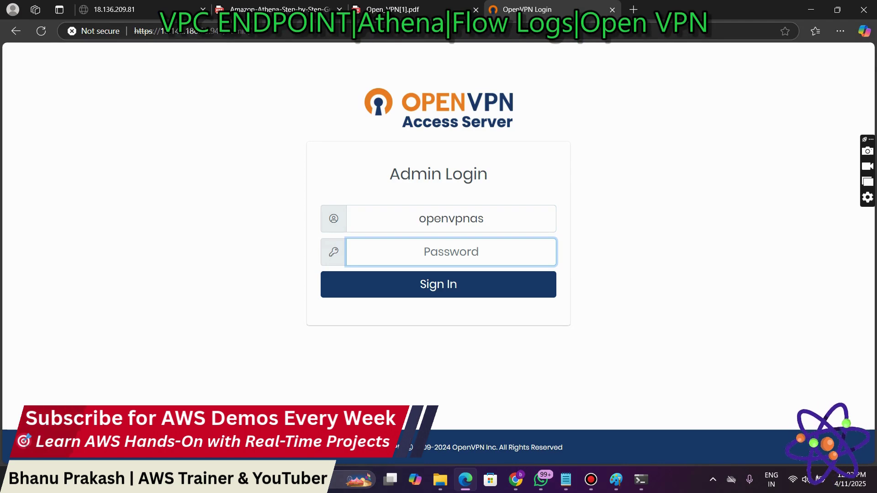
Step: Switch to Notepad, copy the generated admin password from the notes, and return to the login page's password field in Edge
mouse_move(566, 479)
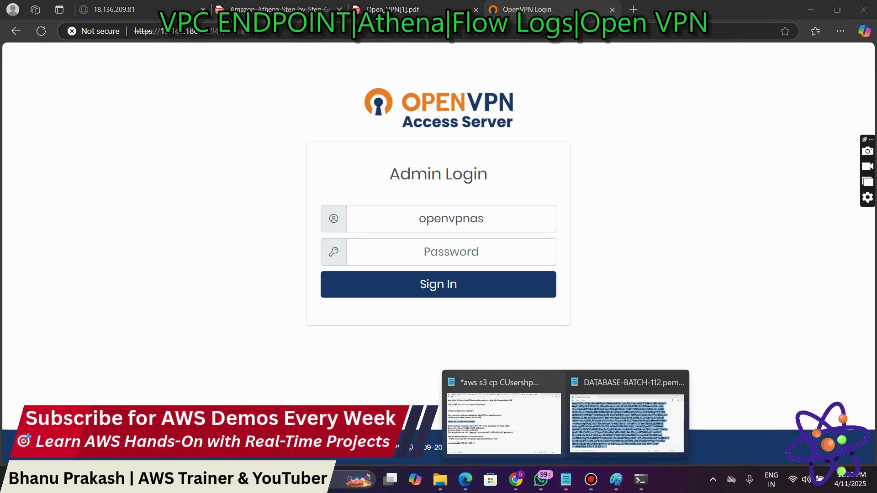
left_click(502, 420)
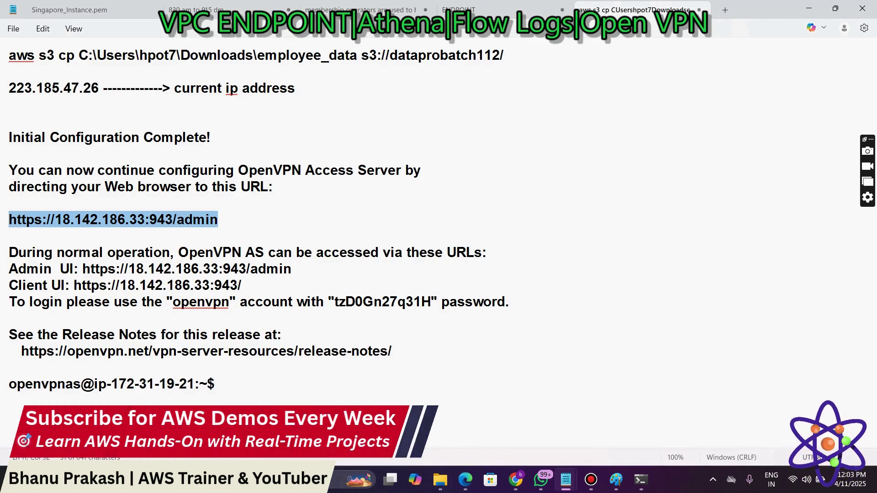
left_click_drag(173, 301, 222, 301)
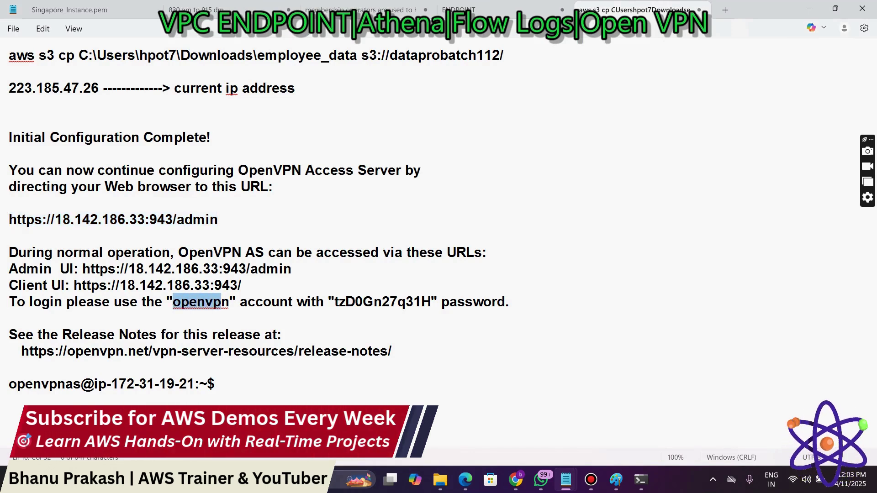
left_click_drag(339, 301, 431, 301)
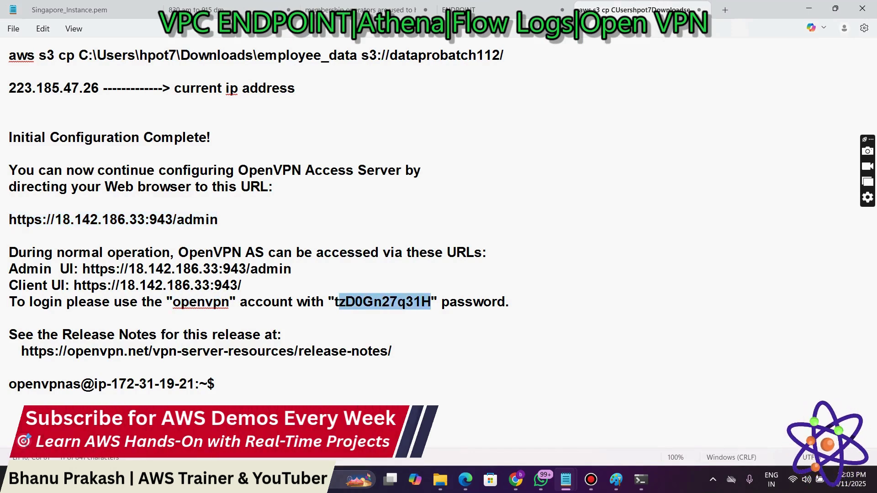
left_click(334, 302)
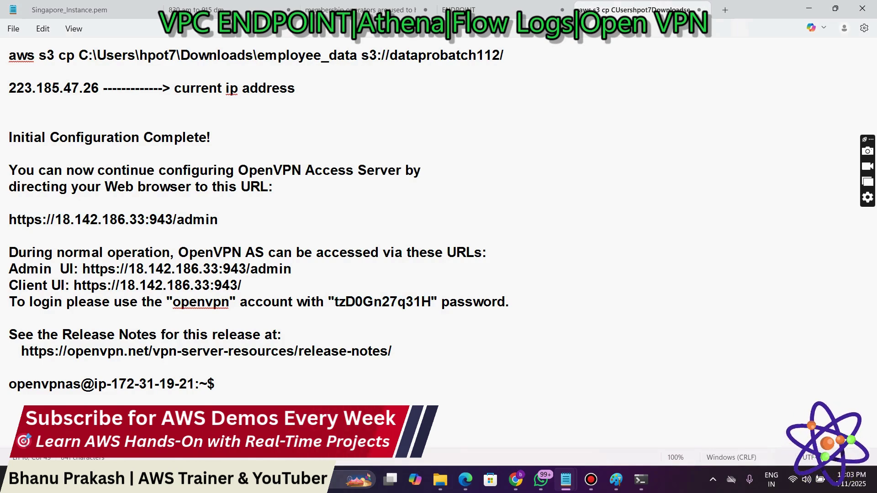
left_click_drag(334, 301, 420, 301)
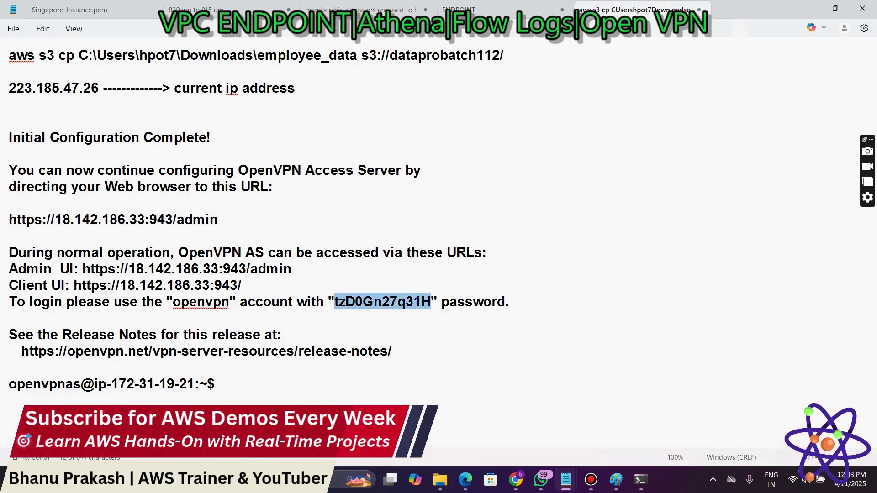
left_click(465, 479)
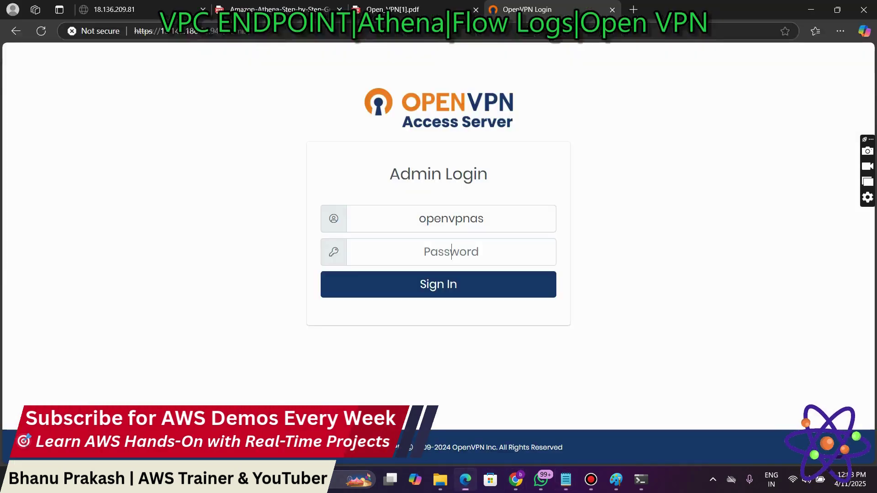
left_click(451, 252)
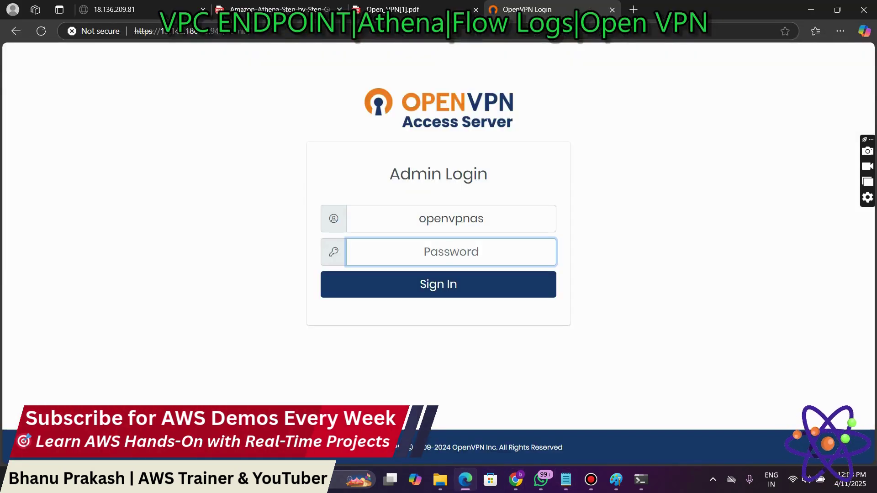
Step: Correct the username to openvpn, enter the copied admin password and sign in
left_click(486, 218)
key("BackSpace")
key("BackSpace")
key("Tab")
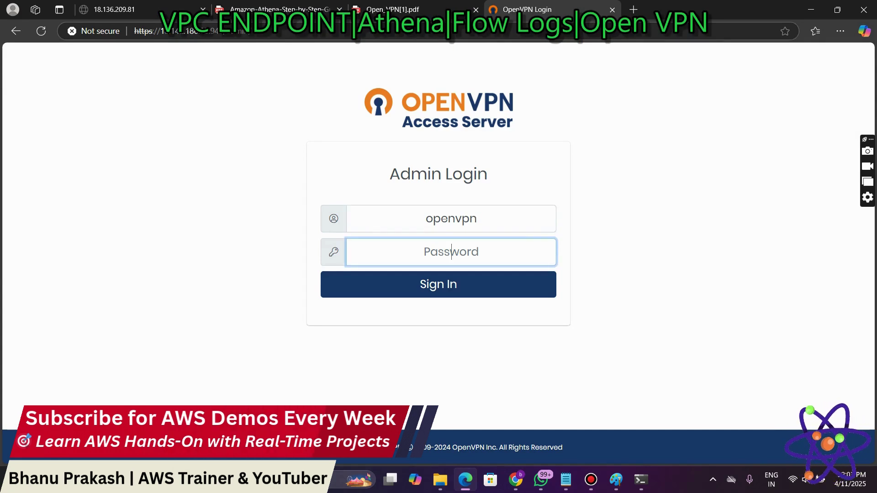
key("ctrl+v")
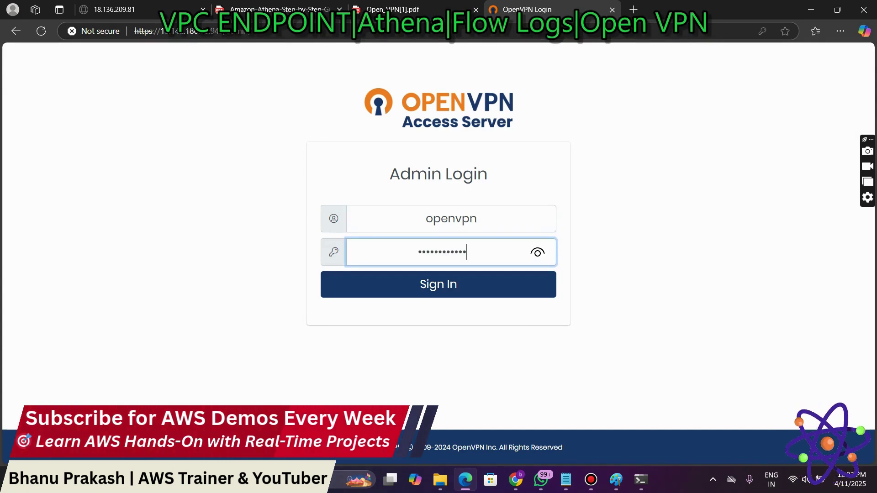
key("Return")
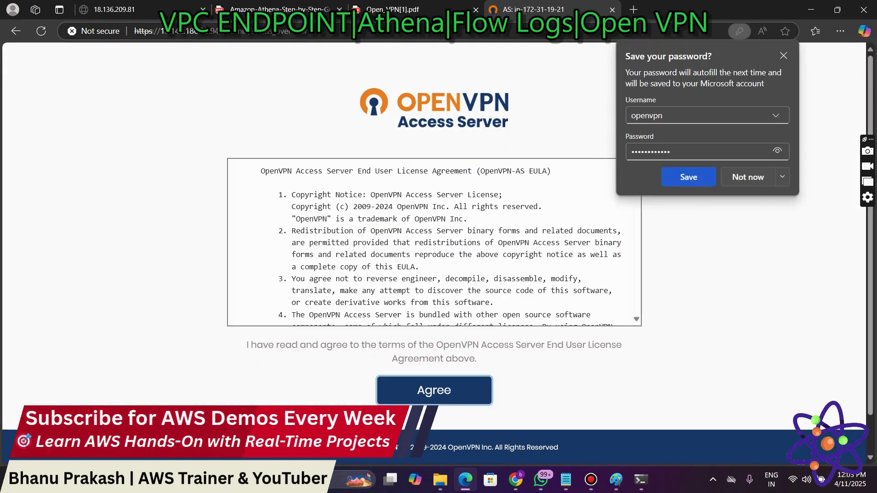
Step: Agree to the OpenVPN Access Server End User License Agreement and decline saving the password in the browser
key("Return")
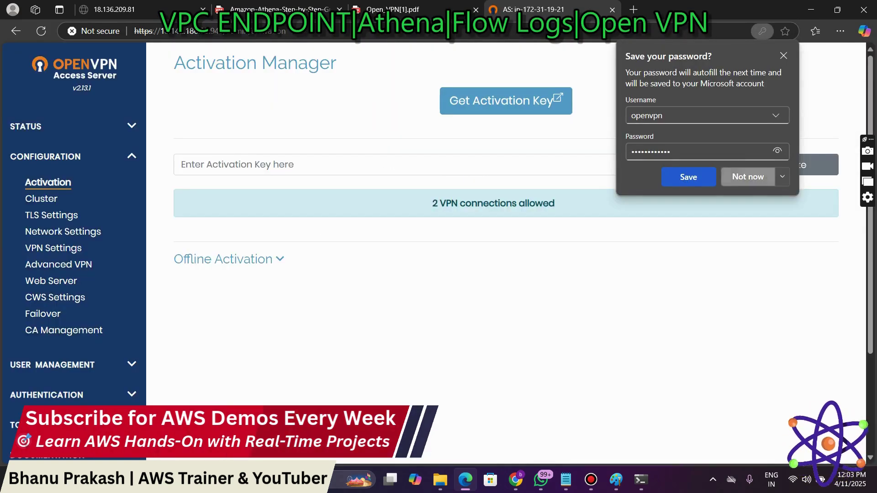
left_click(747, 177)
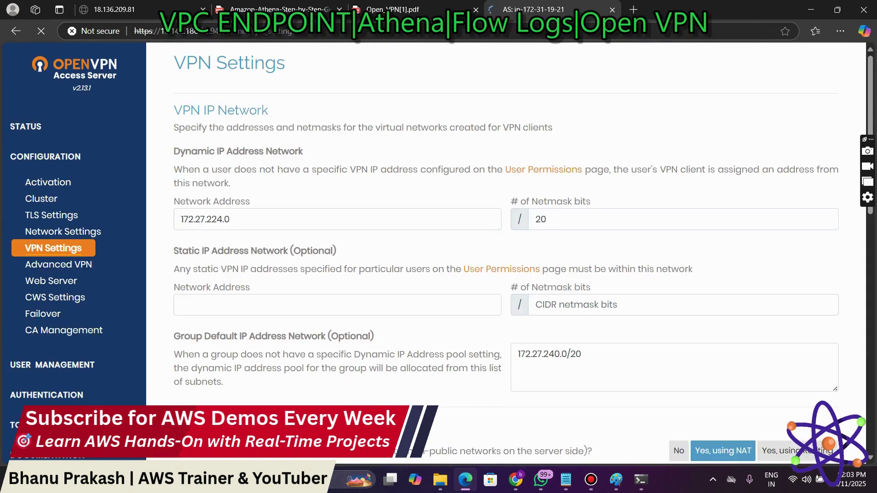
Step: In the Routing section of the VPN Settings, set the routing of client Internet traffic through the VPN to Yes
scroll(506, 255, "down", 3)
scroll(506, 256, "down", 10)
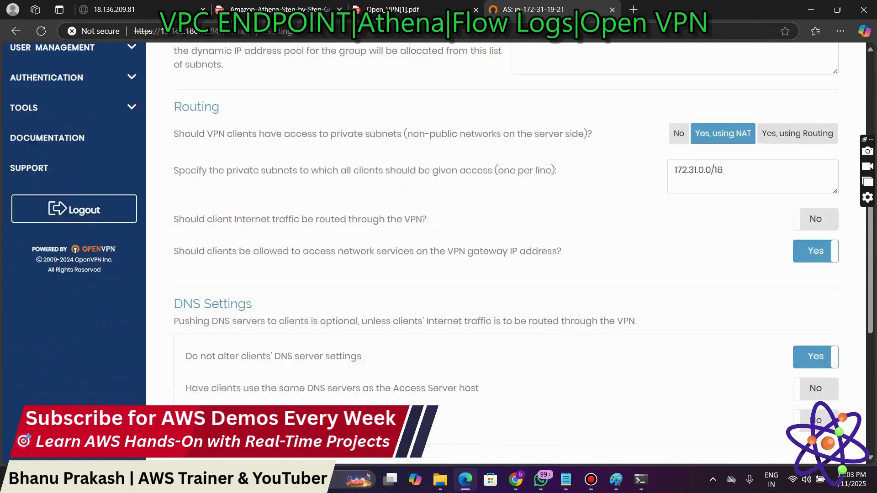
scroll(506, 256, "up", 2)
scroll(506, 255, "up", 4)
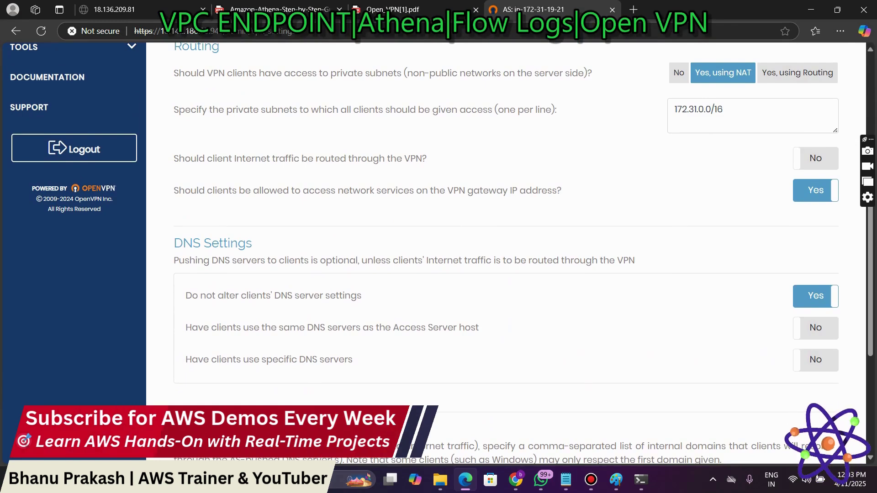
scroll(506, 255, "up", 3)
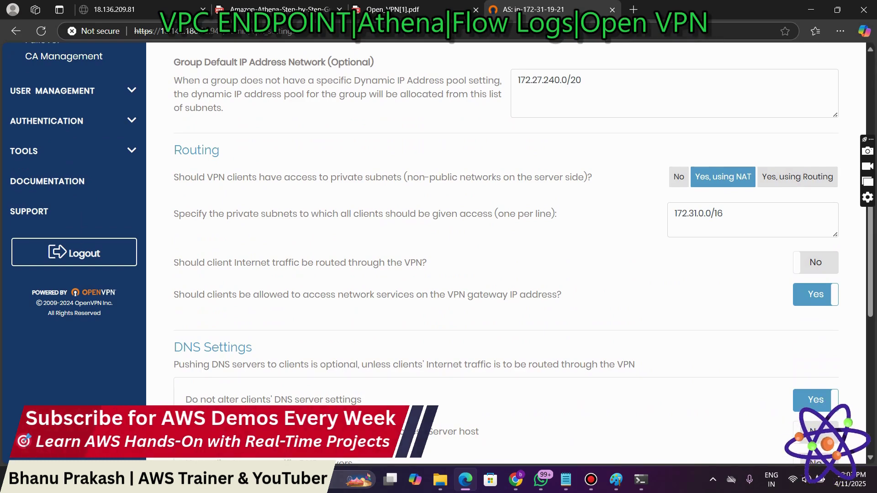
left_click(816, 262)
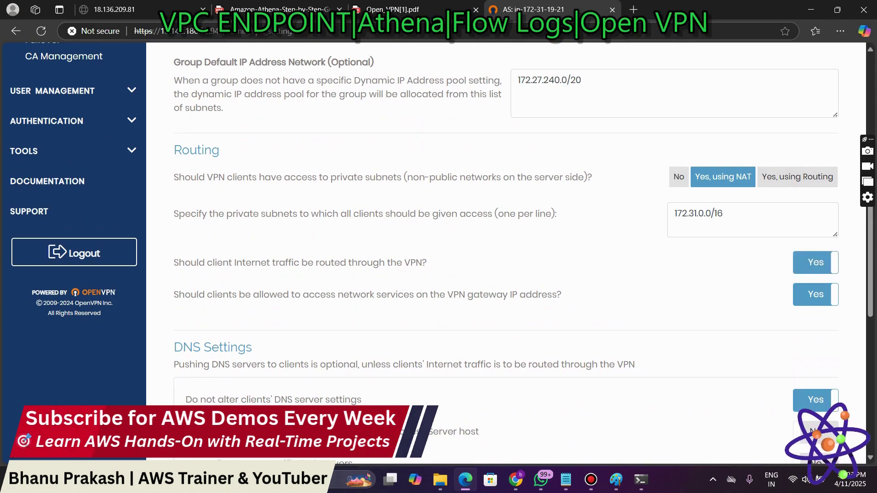
Step: Review the VPN Settings page and read the Open_VPN PDF guide from server launch through its Setting Up VPN Routing page
scroll(506, 256, "up", 6)
scroll(439, 253, "down", 1)
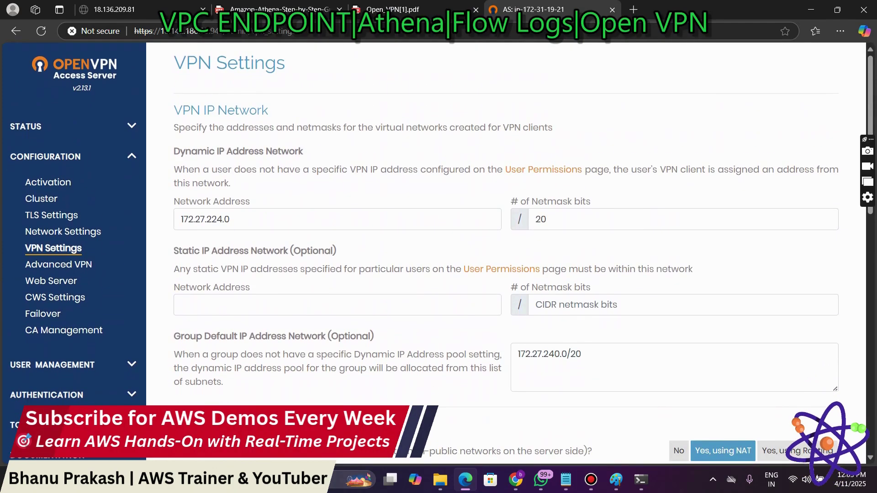
scroll(439, 254, "down", 7)
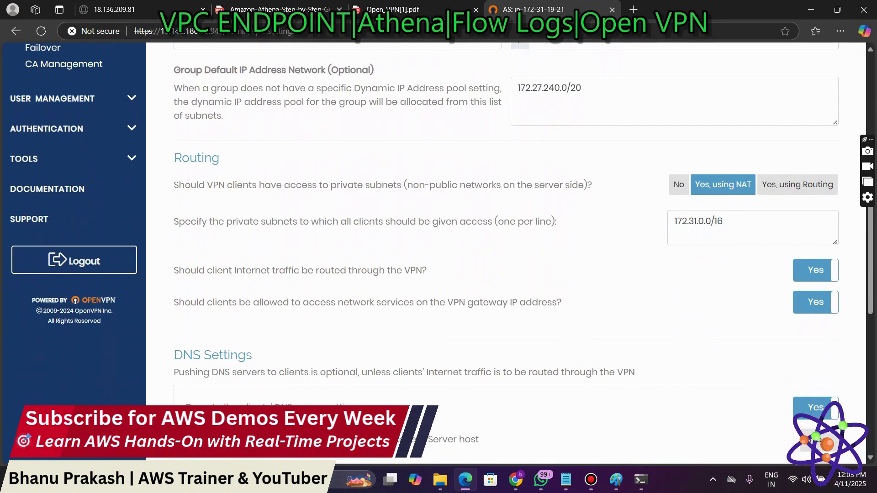
scroll(439, 253, "down", 6)
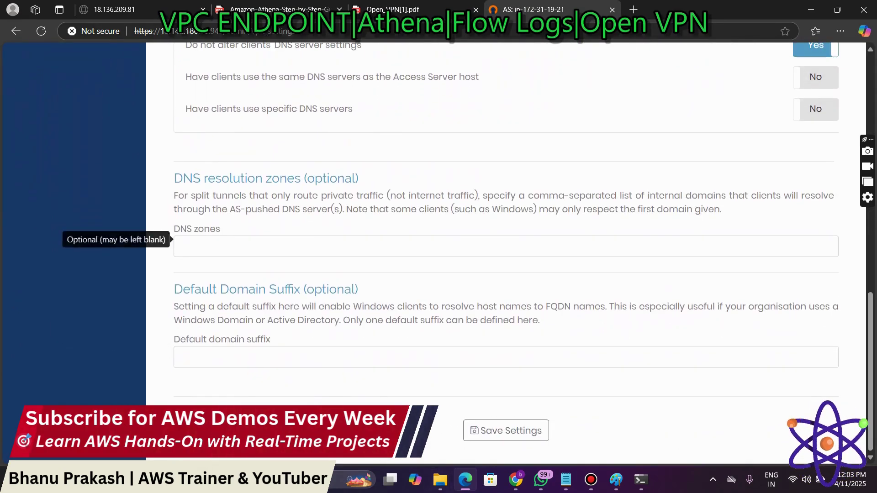
left_click(402, 10)
scroll(433, 261, "down", 10)
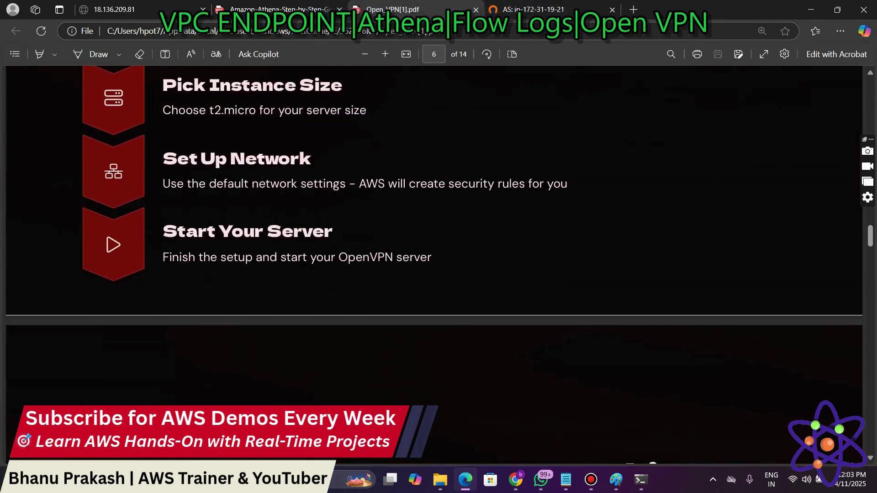
scroll(434, 262, "down", 1)
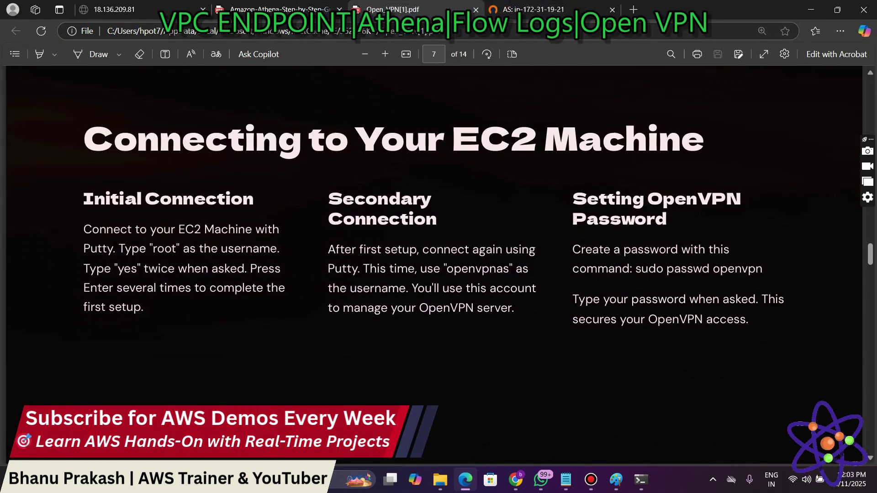
scroll(434, 262, "down", 1)
scroll(433, 261, "down", 5)
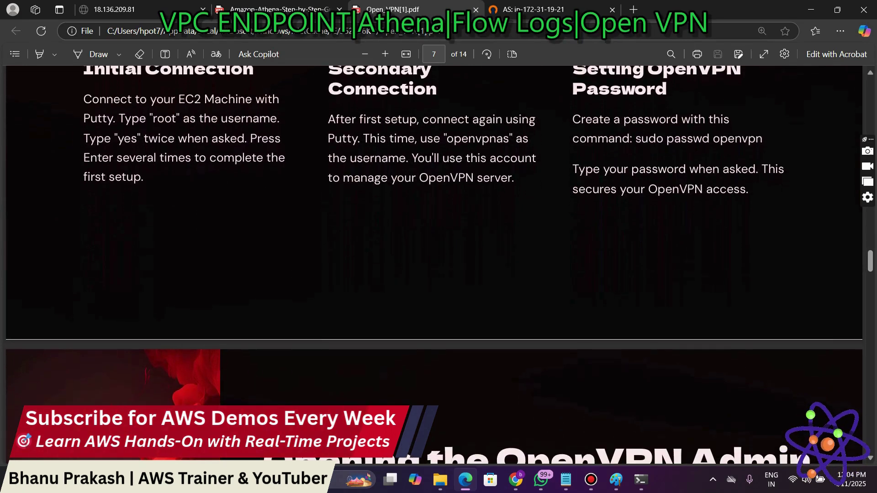
scroll(434, 262, "down", 15)
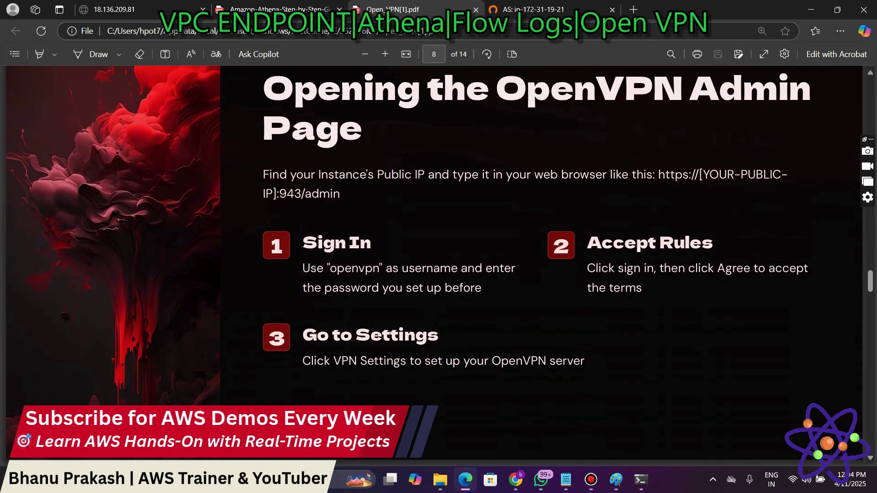
scroll(433, 262, "down", 7)
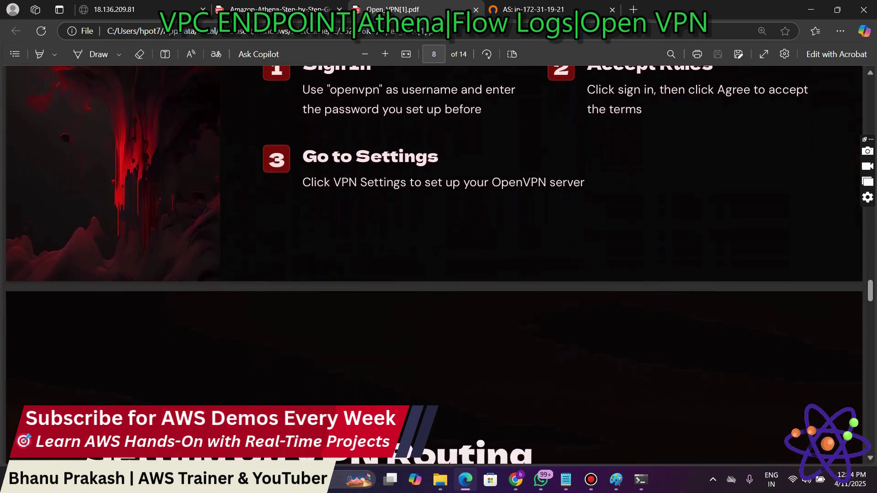
scroll(434, 261, "down", 14)
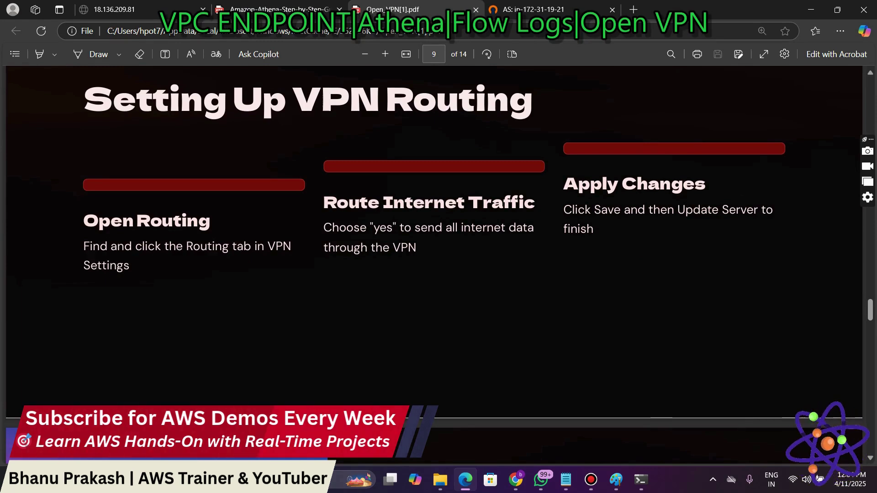
Step: Return to the OpenVPN admin page, save the VPN settings and update the running server
left_click(539, 10)
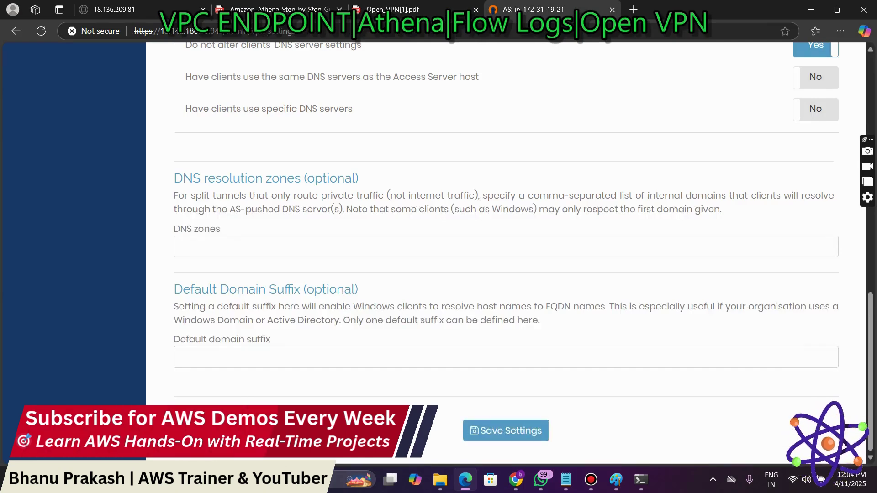
left_click(506, 431)
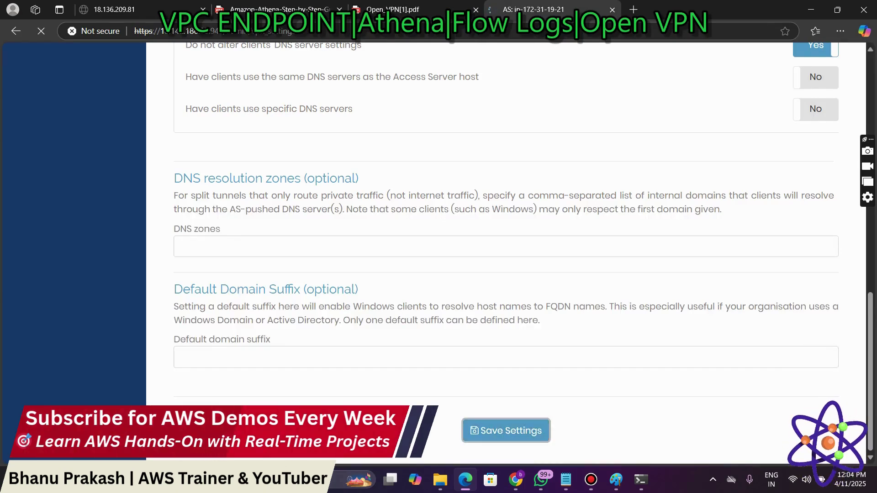
left_click(506, 146)
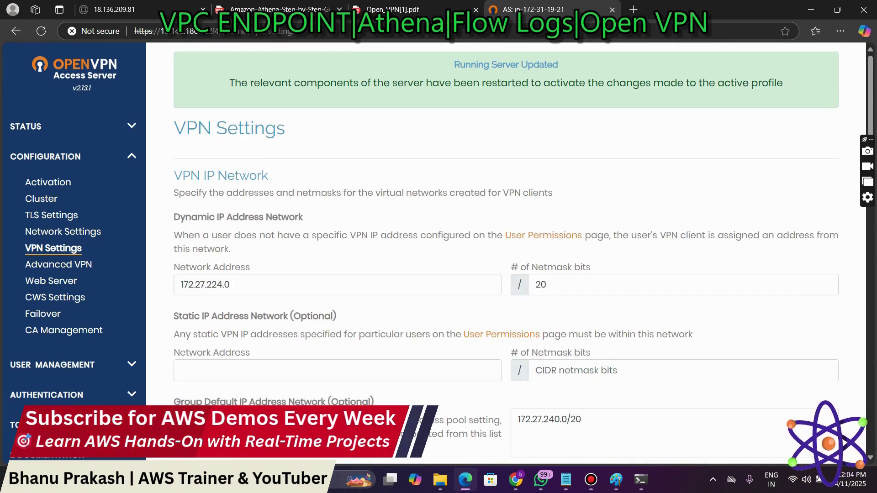
scroll(506, 253, "down", 6)
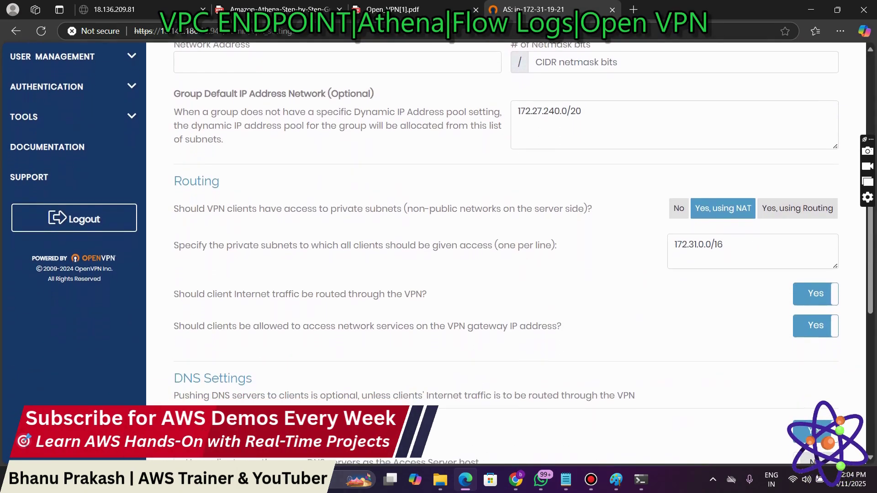
scroll(506, 254, "up", 6)
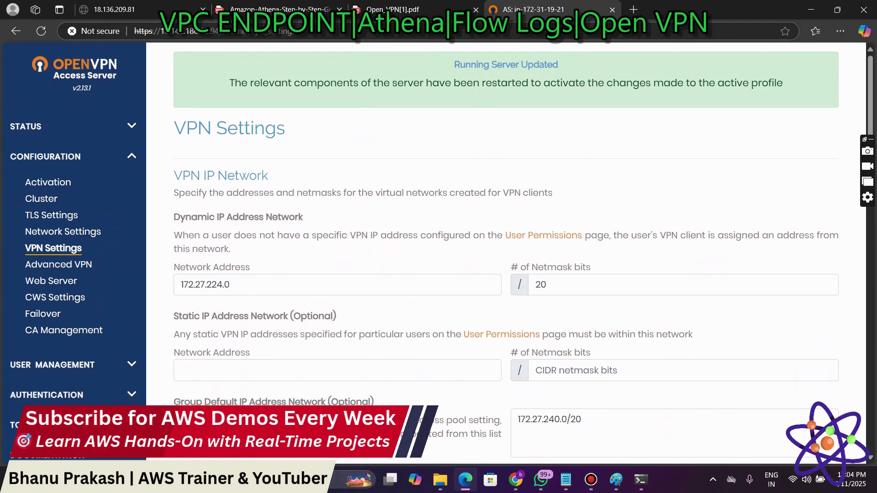
Step: Switch to the Chrome window with the AWS Connect to instance page for the OpenVPNDemo instance
left_click(515, 480)
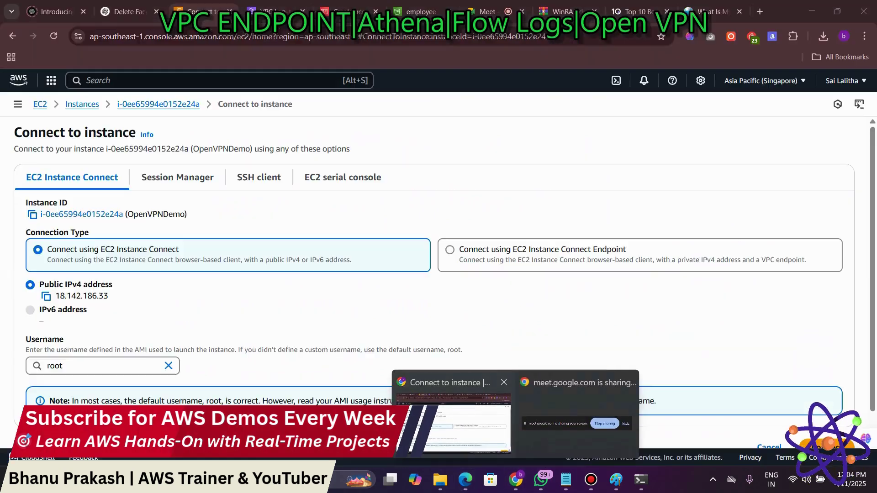